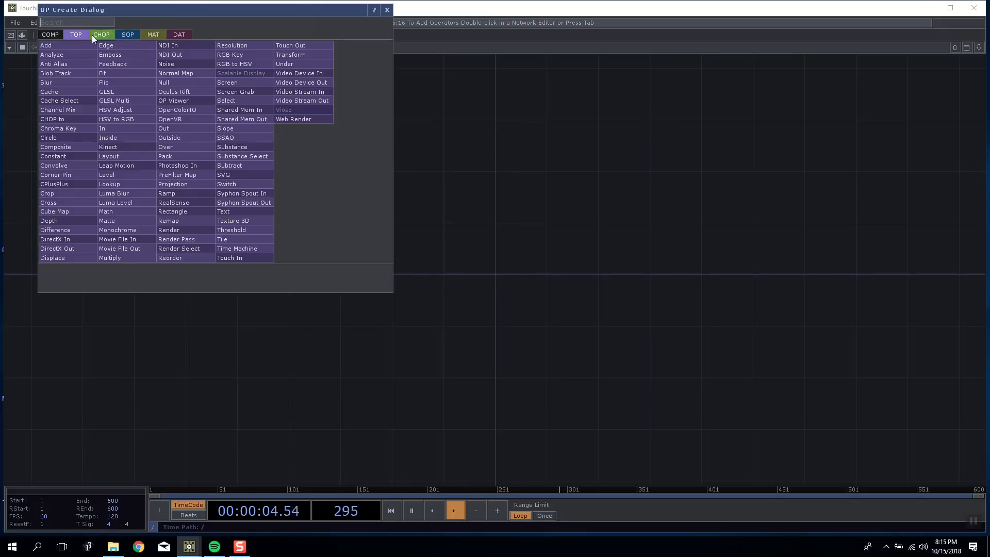
{"action": "left_click", "coordinate": [102, 35]}
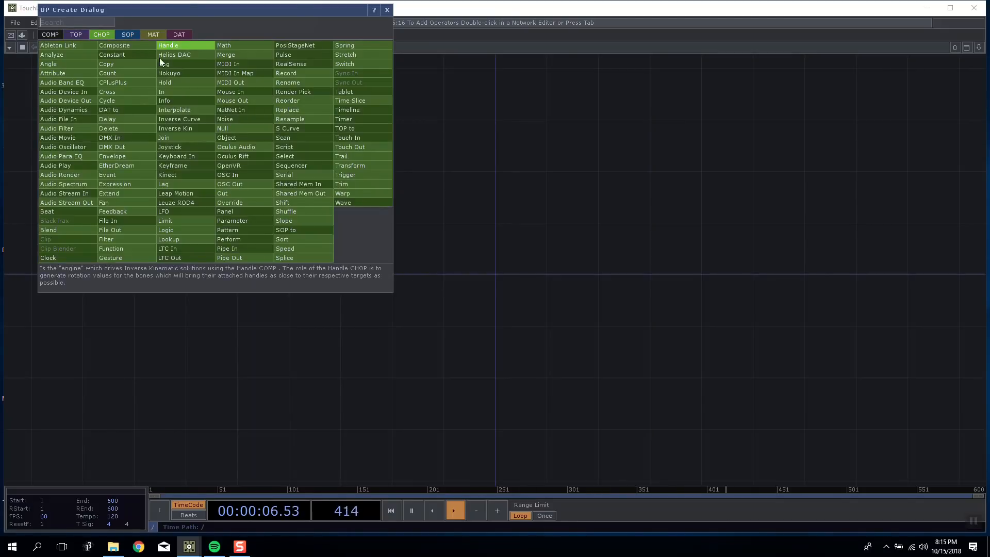
{"action": "left_click", "coordinate": [134, 34]}
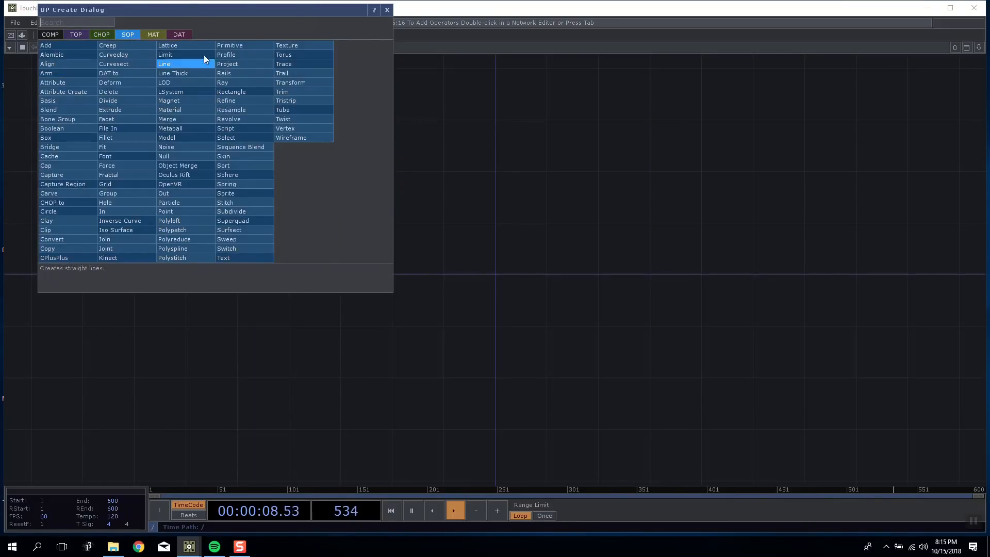
{"action": "left_click_drag", "start_coordinate": [174, 11], "coordinate": [375, 61]}
Switch to Chrome, search Google for "derivative sops" and open the TouchDesigner wiki page on SOPs.
{"action": "left_click", "coordinate": [138, 547]}
{"action": "type", "text": "de"}
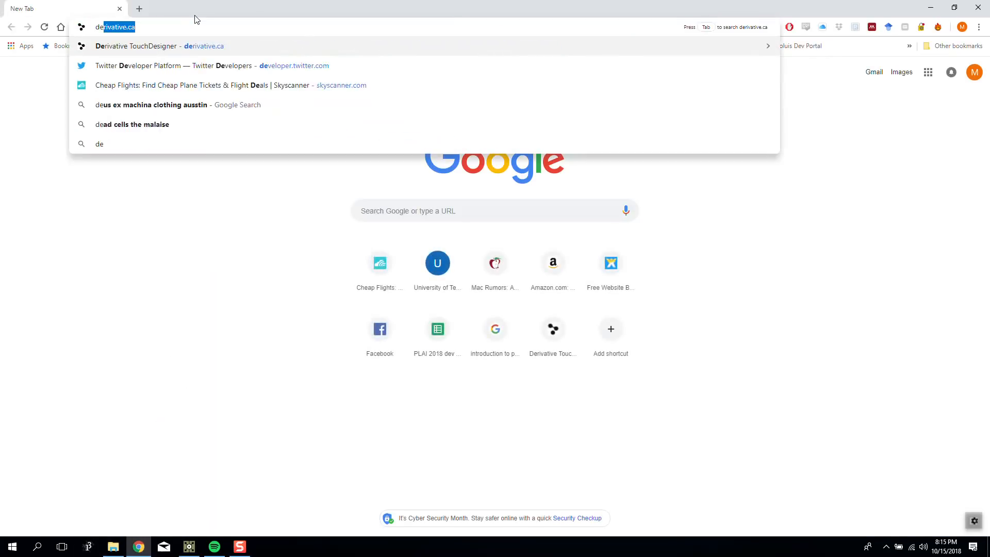
{"action": "type", "text": "rivative sops"}
{"action": "key", "text": "Return"}
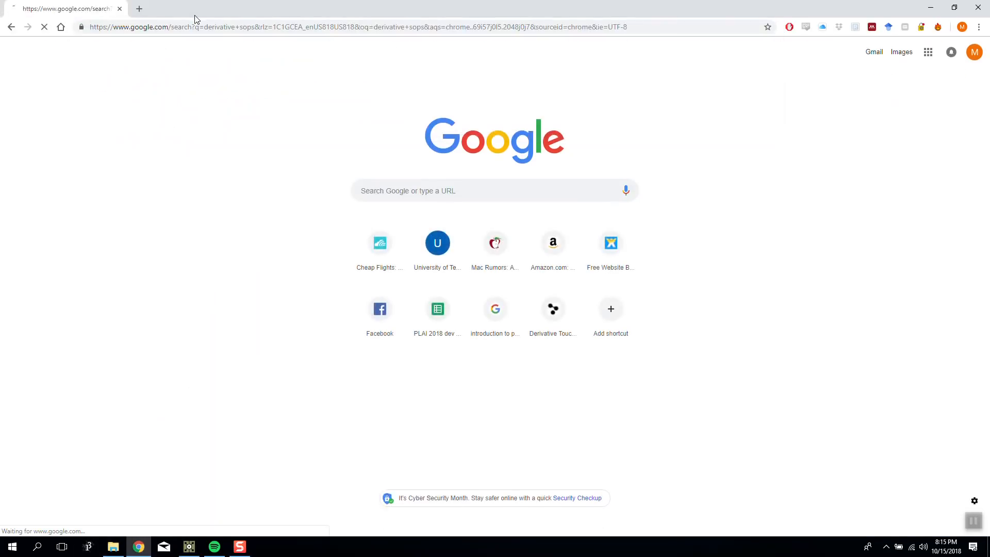
{"action": "left_click", "coordinate": [193, 191]}
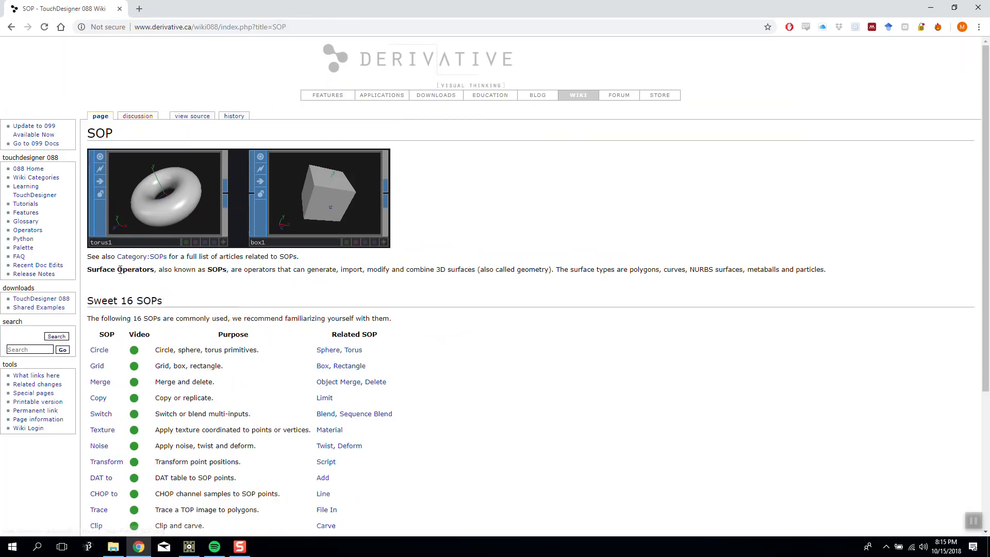
Read the definition of Surface Operators and the Sweet 16 SOPs list on the wiki page.
{"action": "left_click_drag", "start_coordinate": [89, 268], "coordinate": [329, 290]}
{"action": "left_click", "coordinate": [165, 269]}
{"action": "left_click", "coordinate": [329, 291]}
{"action": "left_click", "coordinate": [368, 277]}
{"action": "left_click_drag", "start_coordinate": [238, 270], "coordinate": [781, 269]}
{"action": "left_click", "coordinate": [446, 285]}
{"action": "left_click", "coordinate": [573, 281]}
{"action": "left_click", "coordinate": [781, 268]}
{"action": "left_click_drag", "start_coordinate": [700, 270], "coordinate": [798, 279]}
{"action": "left_click", "coordinate": [799, 278]}
{"action": "scroll", "coordinate": [602, 250], "scroll_direction": "down", "scroll_amount": 3}
{"action": "scroll", "coordinate": [661, 193], "scroll_direction": "up", "scroll_amount": 3}
Switch back to TouchDesigner and maximize its window on the empty project1 network.
{"action": "left_click", "coordinate": [927, 8]}
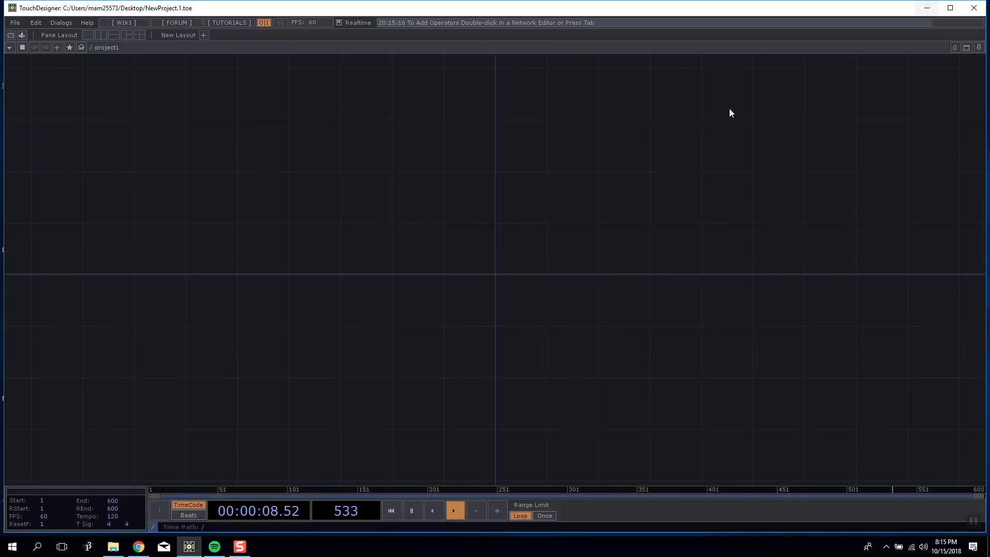
{"action": "double_click", "coordinate": [471, 15]}
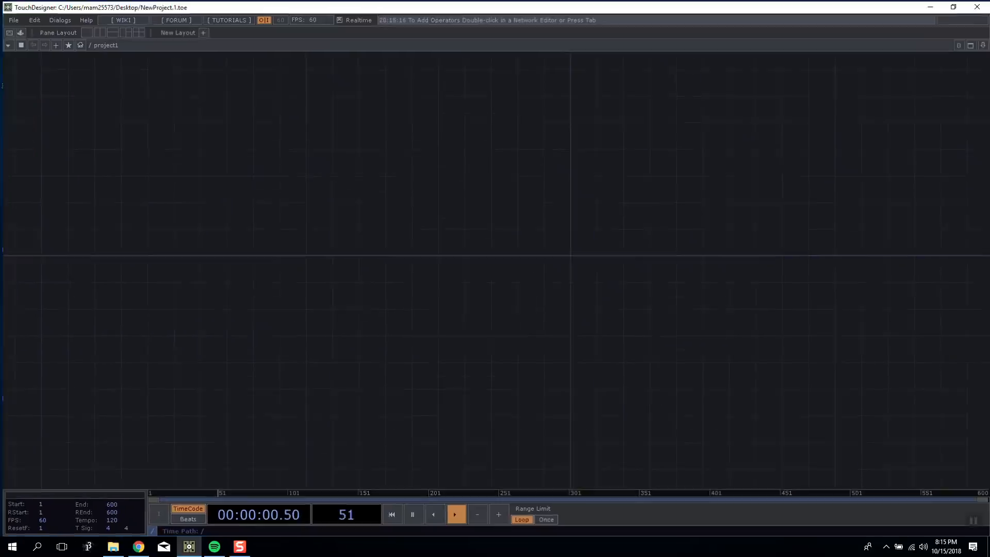
{"action": "scroll", "coordinate": [245, 225], "scroll_direction": "up", "scroll_amount": 5}
{"action": "left_click_drag", "start_coordinate": [232, 203], "coordinate": [263, 217]}
{"action": "left_click_drag", "start_coordinate": [372, 223], "coordinate": [160, 202]}
{"action": "mouse_move", "coordinate": [241, 220]}
{"action": "left_mouse_down"}
{"action": "mouse_move", "coordinate": [212, 213]}
{"action": "mouse_move", "coordinate": [236, 222]}
{"action": "left_mouse_up"}
Look through the SOP, COMP and TOP operator families in the OP Create dialog.
{"action": "key", "text": "Tab"}
{"action": "left_click_drag", "start_coordinate": [94, 68], "coordinate": [520, 67]}
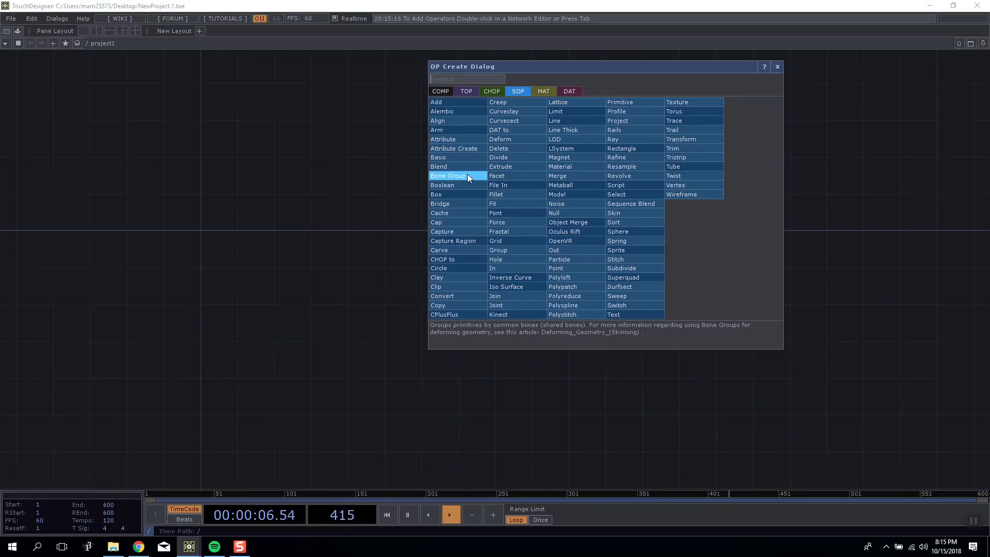
{"action": "left_click_drag", "start_coordinate": [532, 63], "coordinate": [396, 69]}
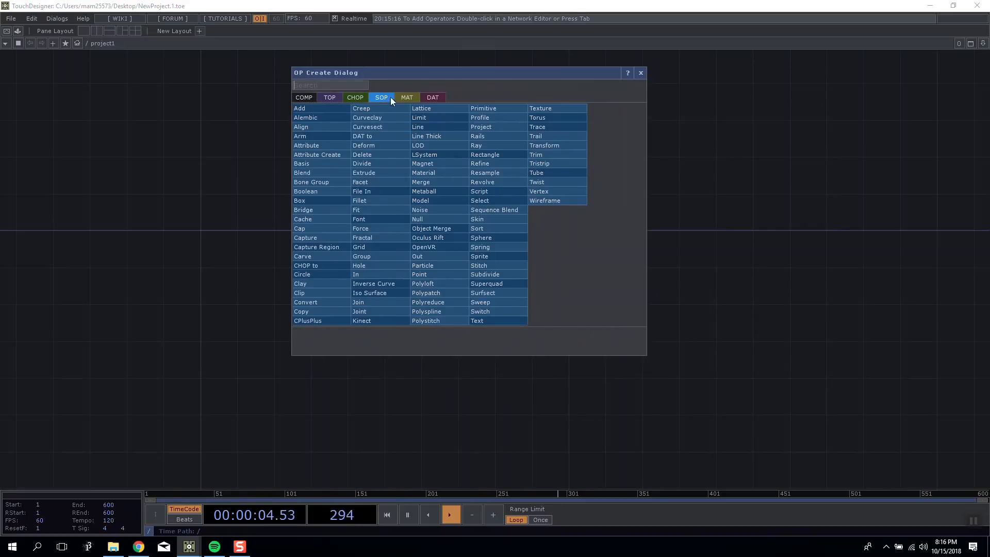
{"action": "left_click", "coordinate": [304, 97]}
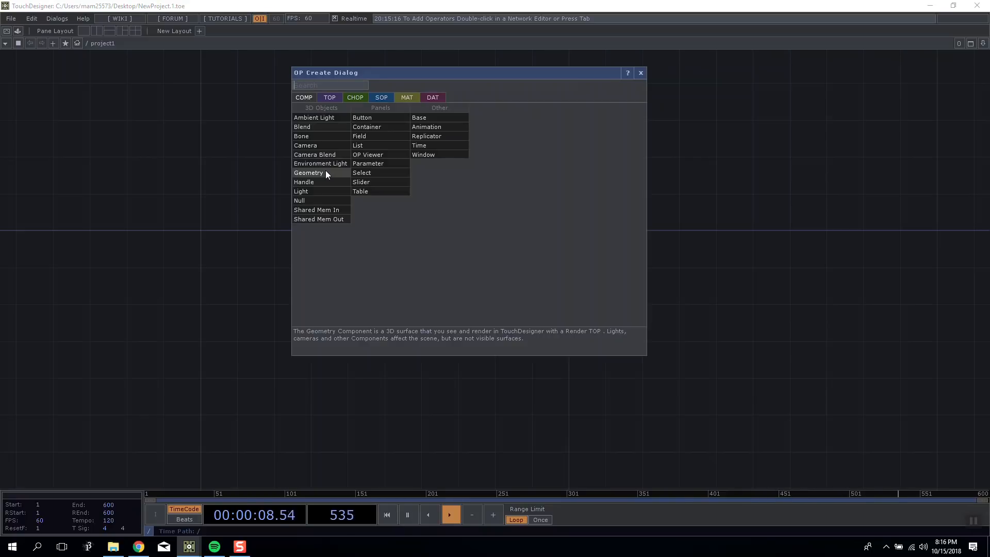
{"action": "left_click", "coordinate": [335, 99]}
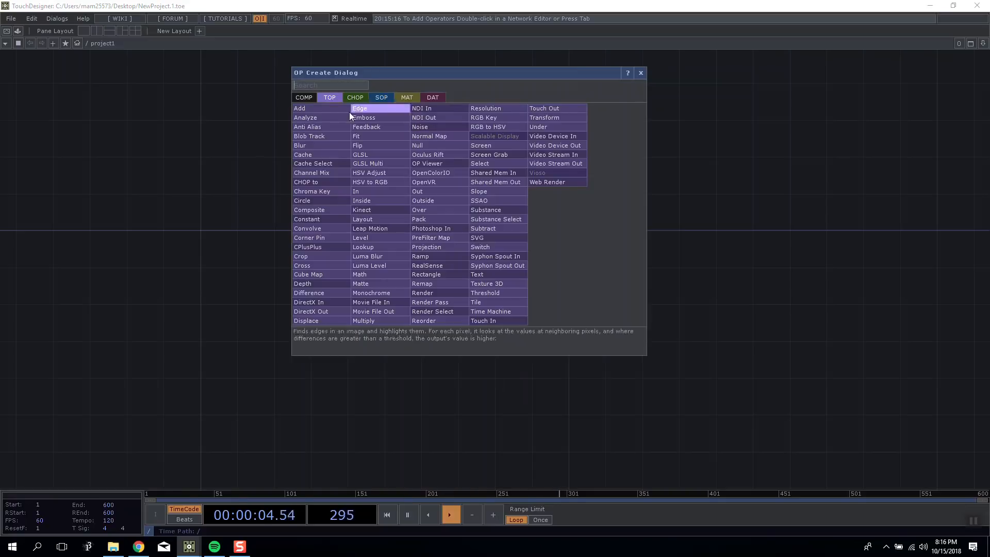
{"action": "left_click", "coordinate": [642, 74]}
{"action": "scroll", "coordinate": [355, 297], "scroll_direction": "down", "scroll_amount": 5}
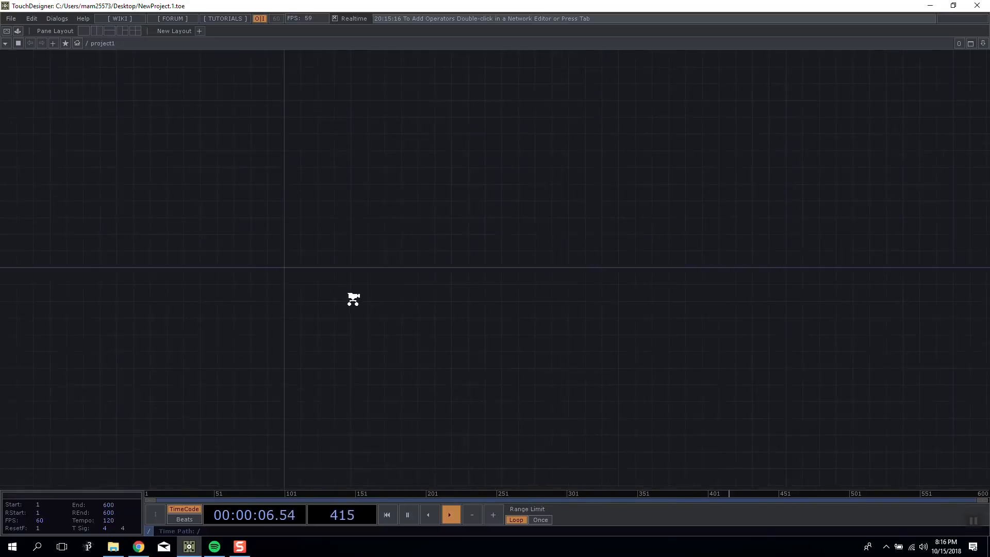
{"action": "left_click_drag", "start_coordinate": [253, 144], "coordinate": [301, 99]}
{"action": "left_click_drag", "start_coordinate": [458, 314], "coordinate": [238, 146]}
{"action": "scroll", "coordinate": [238, 146], "scroll_direction": "down", "scroll_amount": 3}
{"action": "left_click_drag", "start_coordinate": [169, 306], "coordinate": [225, 286]}
{"action": "scroll", "coordinate": [267, 131], "scroll_direction": "up", "scroll_amount": 1}
{"action": "scroll", "coordinate": [267, 131], "scroll_direction": "up", "scroll_amount": 5}
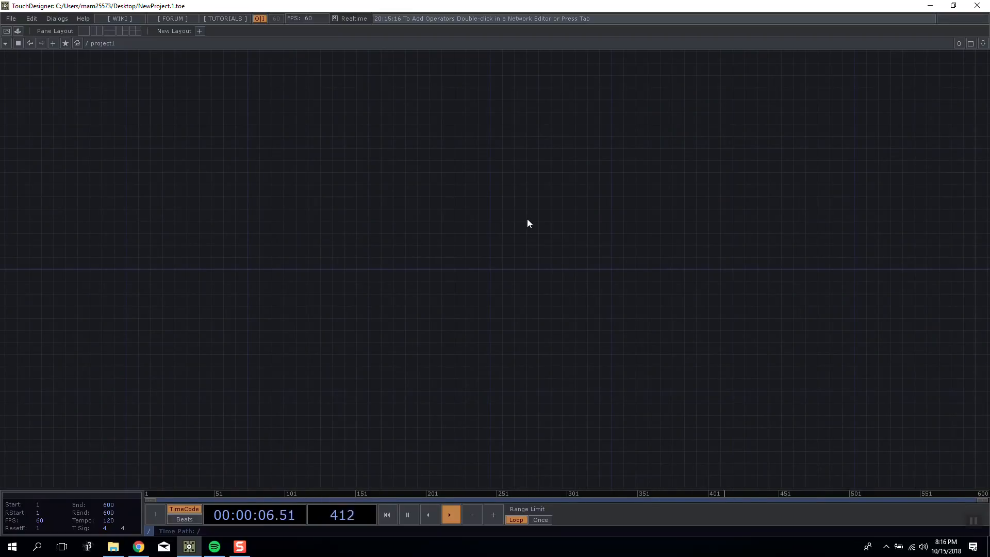
{"action": "left_click_drag", "start_coordinate": [320, 122], "coordinate": [326, 102]}
Add a Sphere SOP to the empty network and make its viewer active.
{"action": "key", "text": "Tab"}
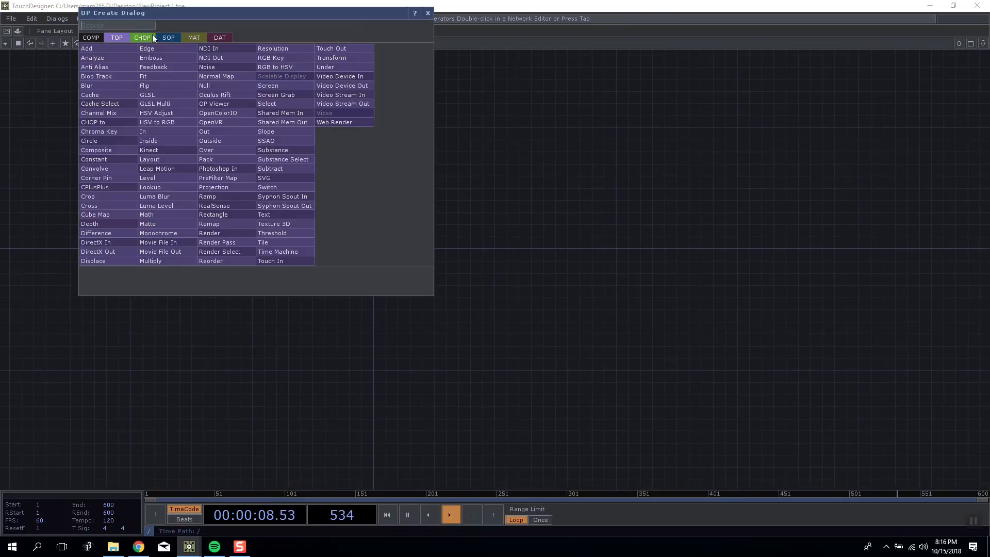
{"action": "left_click", "coordinate": [168, 37]}
{"action": "left_click_drag", "start_coordinate": [281, 9], "coordinate": [783, 66]}
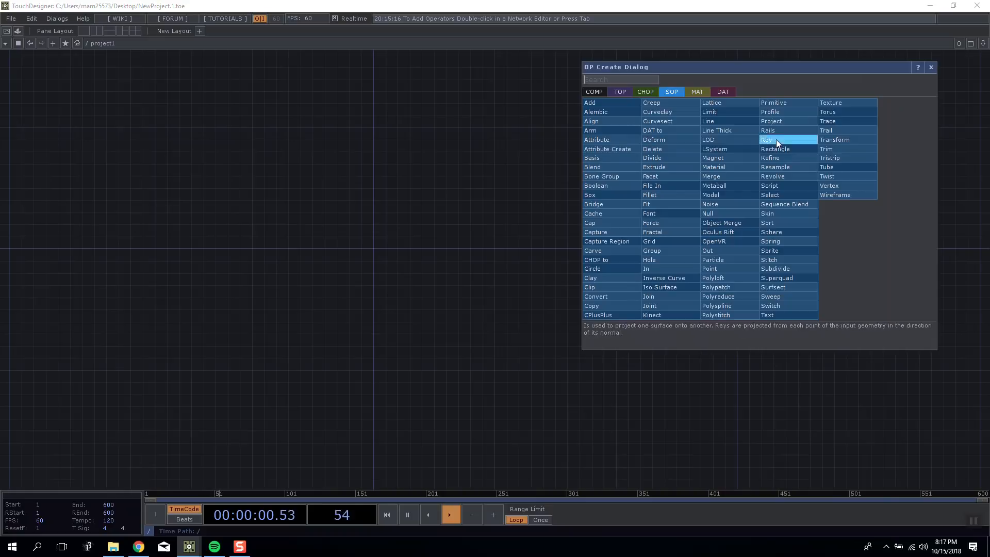
{"action": "left_click", "coordinate": [782, 232]}
{"action": "left_click", "coordinate": [175, 234]}
{"action": "scroll", "coordinate": [184, 236], "scroll_direction": "up", "scroll_amount": 5}
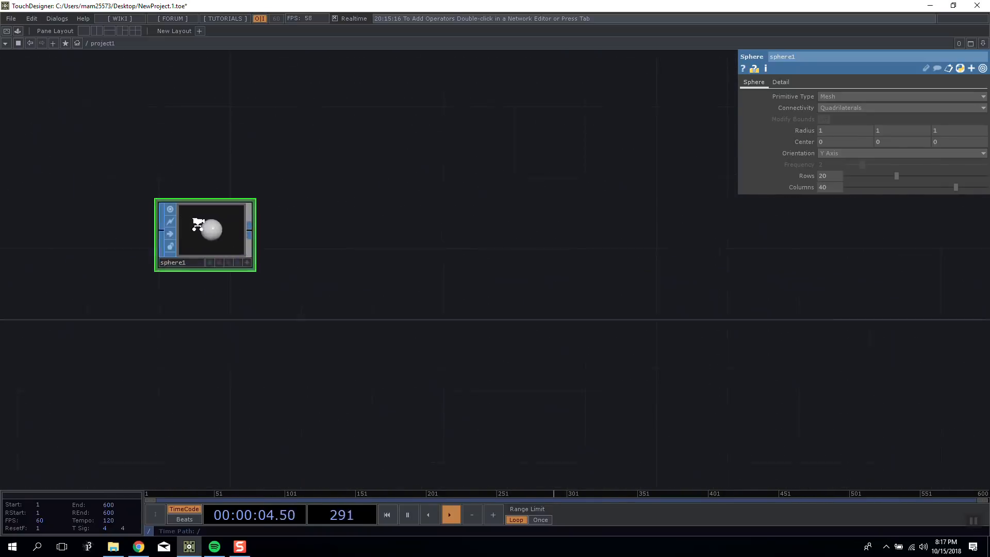
{"action": "left_click_drag", "start_coordinate": [359, 238], "coordinate": [378, 236]}
{"action": "scroll", "coordinate": [199, 236], "scroll_direction": "up", "scroll_amount": 4}
{"action": "scroll", "coordinate": [200, 225], "scroll_direction": "down", "scroll_amount": 1}
{"action": "left_click_drag", "start_coordinate": [201, 224], "coordinate": [197, 255]}
{"action": "left_click", "coordinate": [418, 338]}
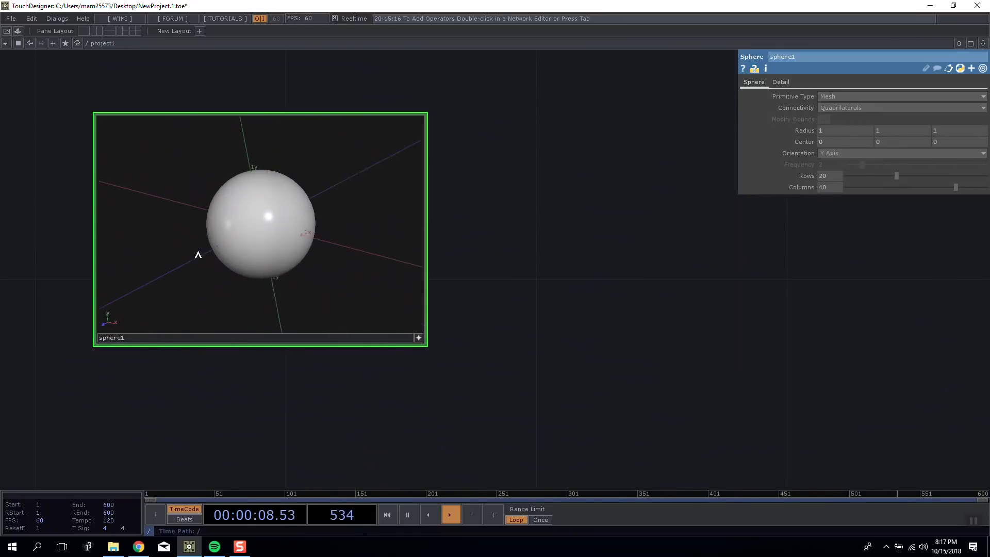
Set the sphere's primitive type to Polygon and its frequency to 1.
{"action": "left_click", "coordinate": [825, 97]}
{"action": "left_click", "coordinate": [831, 116]}
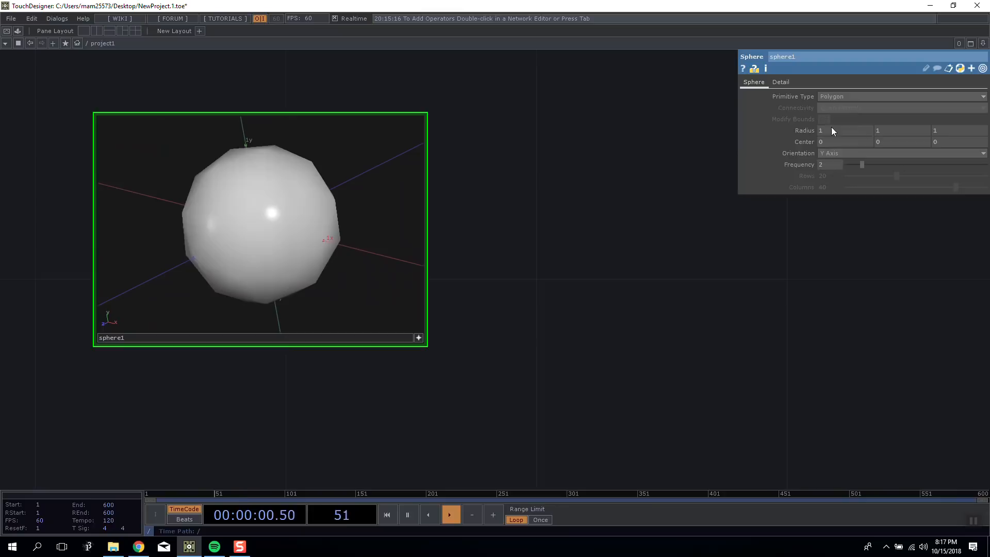
{"action": "left_click", "coordinate": [844, 97]}
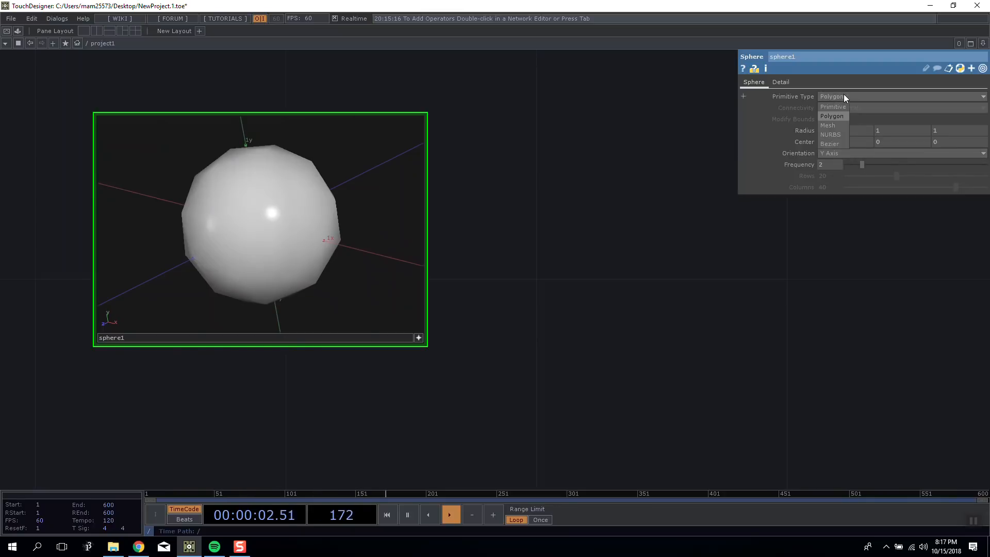
{"action": "left_click", "coordinate": [838, 107]}
{"action": "left_click", "coordinate": [845, 97]}
{"action": "left_click", "coordinate": [843, 116]}
{"action": "left_click_drag", "start_coordinate": [862, 166], "coordinate": [841, 167]}
{"action": "left_click_drag", "start_coordinate": [371, 198], "coordinate": [336, 183]}
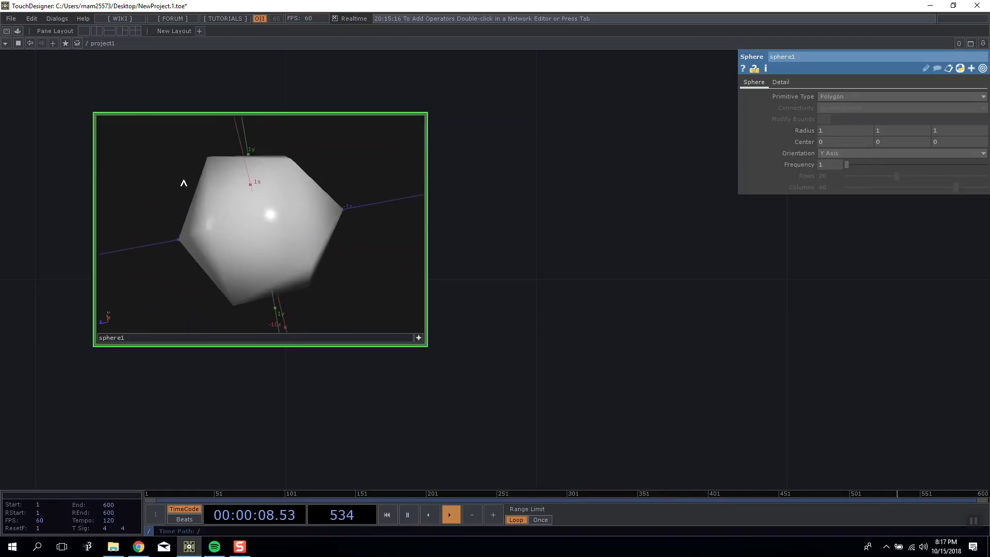
Try the point marker, point position, point number and primitive normal guides in the sphere viewer's display options.
{"action": "right_click", "coordinate": [188, 134]}
{"action": "left_click", "coordinate": [232, 159]}
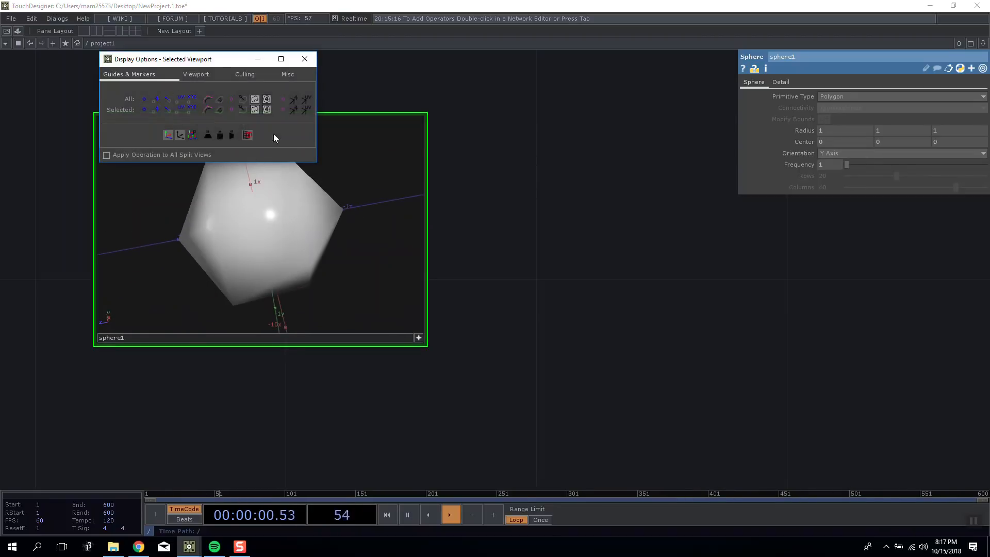
{"action": "left_click_drag", "start_coordinate": [214, 64], "coordinate": [581, 72]}
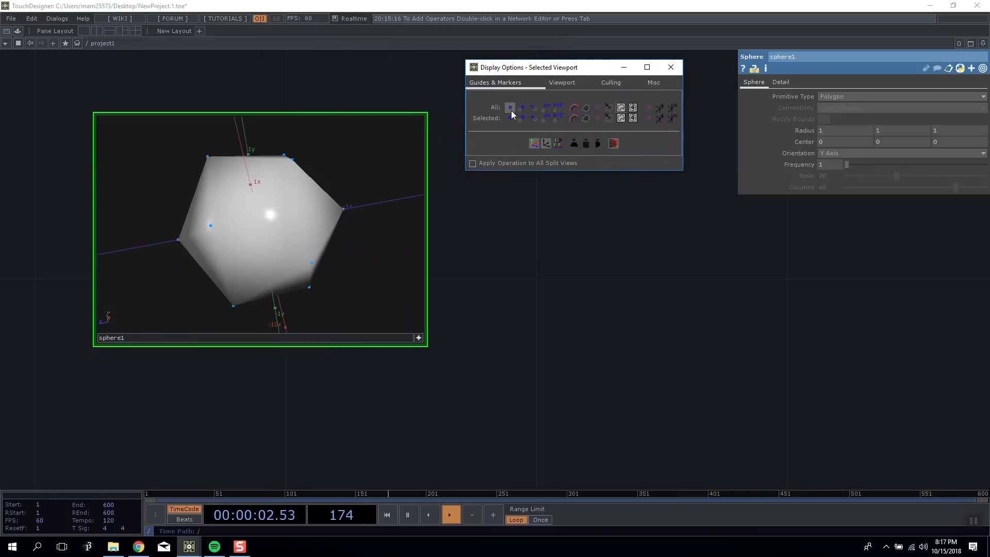
{"action": "left_click", "coordinate": [535, 109]}
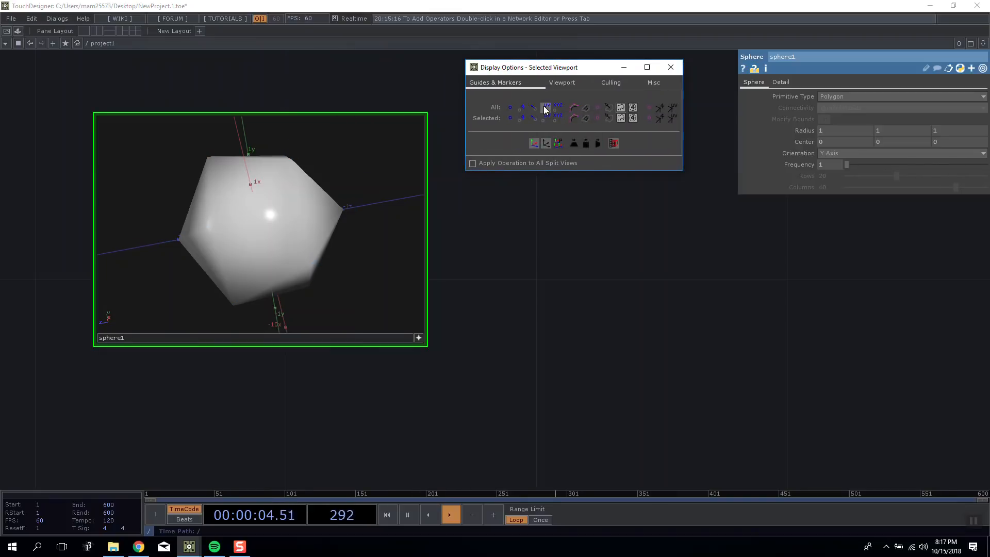
{"action": "left_click", "coordinate": [590, 109]}
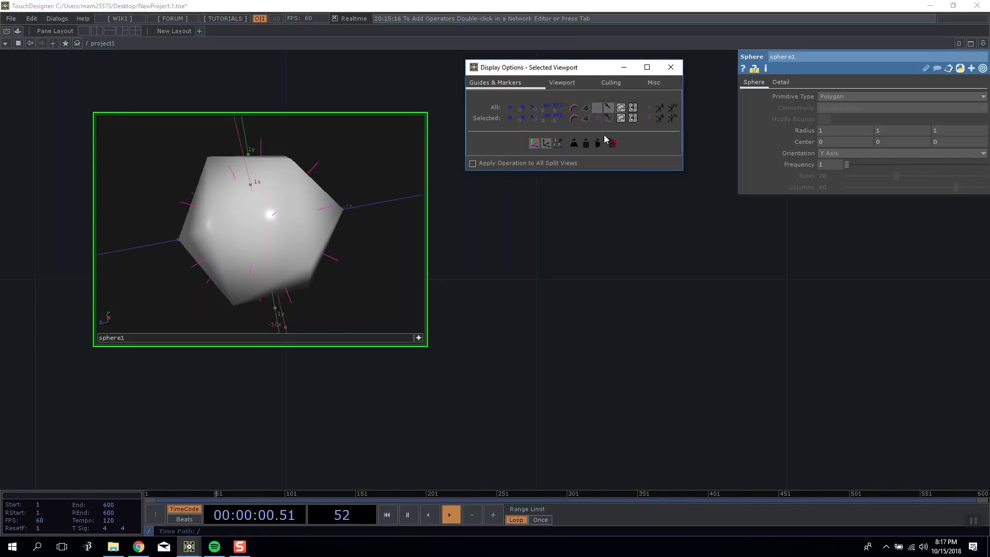
{"action": "left_click", "coordinate": [557, 109]}
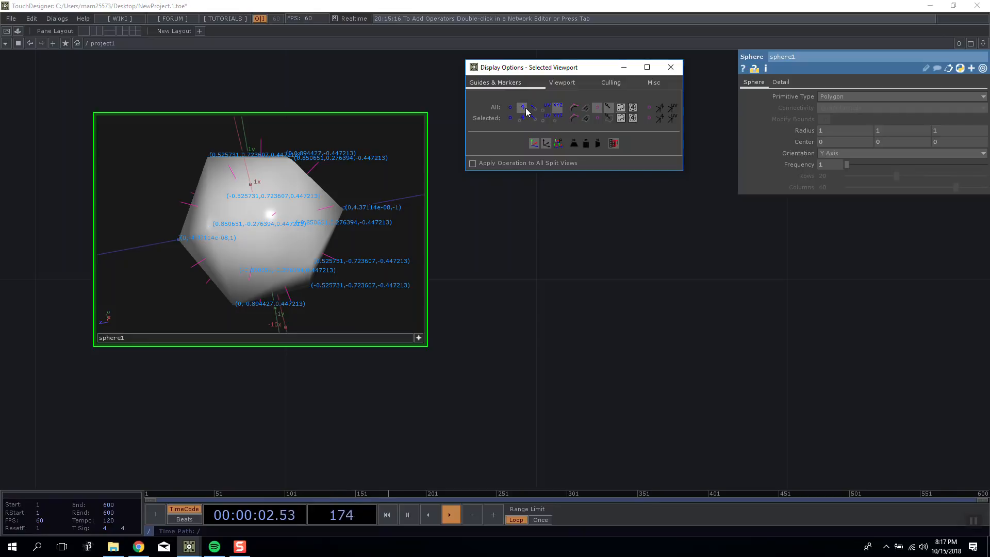
{"action": "left_click", "coordinate": [557, 109]}
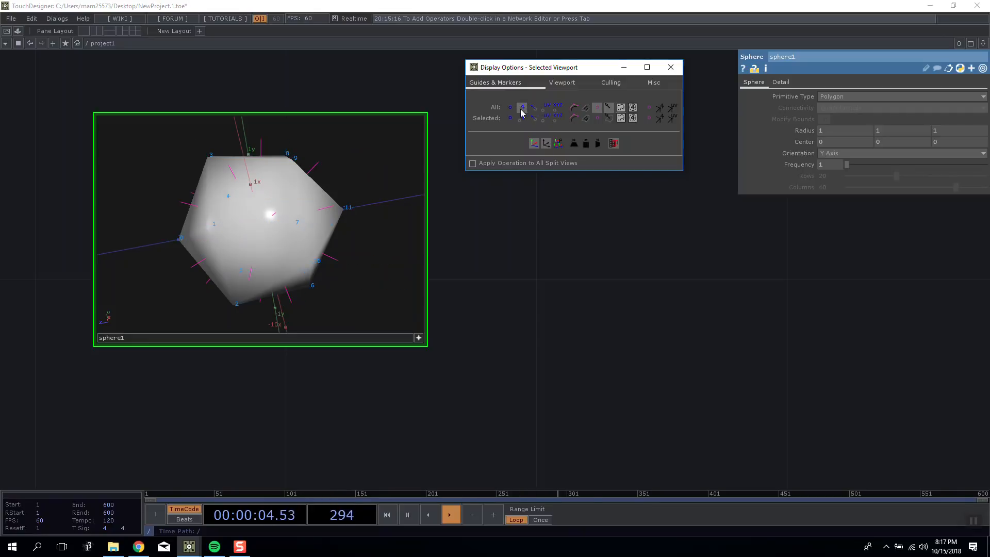
{"action": "left_click", "coordinate": [671, 68]}
Turn off the primitive normals in the sphere viewer's display options.
{"action": "left_click_drag", "start_coordinate": [322, 181], "coordinate": [292, 165]}
{"action": "right_click", "coordinate": [293, 165]}
{"action": "left_click", "coordinate": [315, 192]}
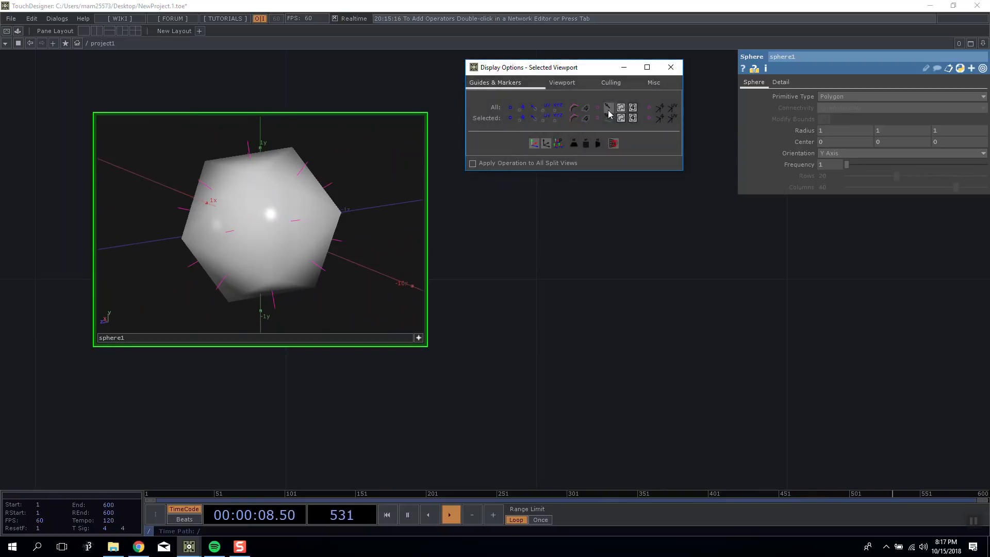
{"action": "left_click", "coordinate": [671, 67]}
Try the sphere at frequencies 6 and 2, inspecting its shape from different angles.
{"action": "left_click_drag", "start_coordinate": [320, 186], "coordinate": [201, 240]}
{"action": "left_click_drag", "start_coordinate": [846, 164], "coordinate": [924, 165]}
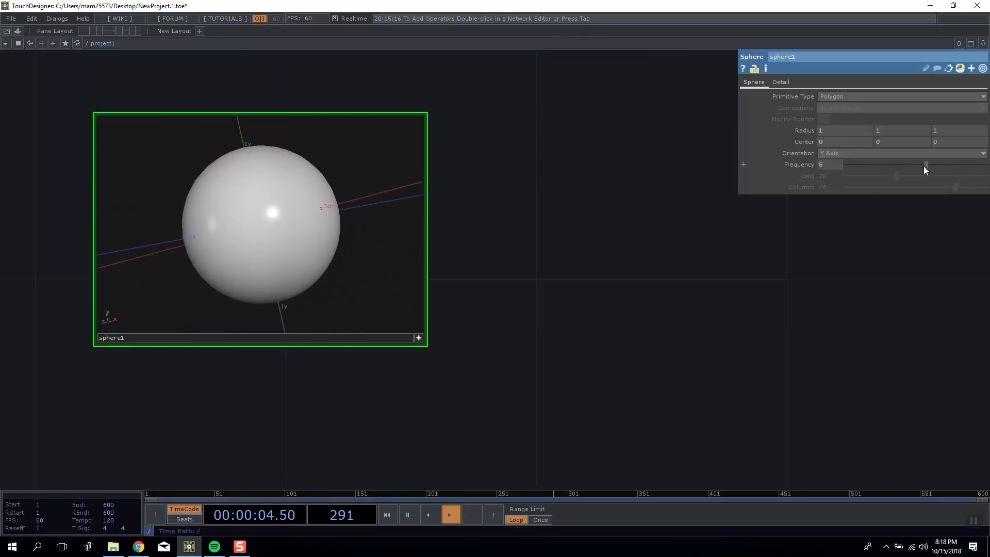
{"action": "left_click_drag", "start_coordinate": [321, 268], "coordinate": [421, 342]}
{"action": "left_click_drag", "start_coordinate": [642, 229], "coordinate": [601, 243]}
{"action": "scroll", "coordinate": [426, 192], "scroll_direction": "down", "scroll_amount": 3}
{"action": "left_click_drag", "start_coordinate": [891, 165], "coordinate": [865, 165]}
{"action": "left_click_drag", "start_coordinate": [437, 250], "coordinate": [395, 239]}
{"action": "left_click_drag", "start_coordinate": [207, 196], "coordinate": [341, 271]}
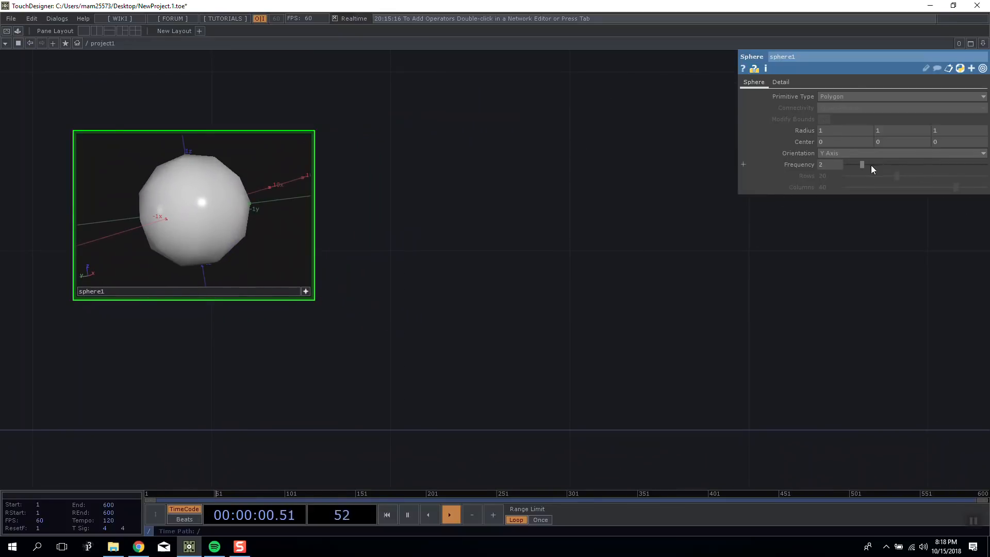
Set the sphere's frequency to 1 and deactivate its viewer.
{"action": "left_click_drag", "start_coordinate": [859, 165], "coordinate": [848, 165]}
{"action": "left_click_drag", "start_coordinate": [530, 196], "coordinate": [615, 257]}
{"action": "left_click", "coordinate": [478, 286]}
{"action": "left_click_drag", "start_coordinate": [539, 249], "coordinate": [306, 230]}
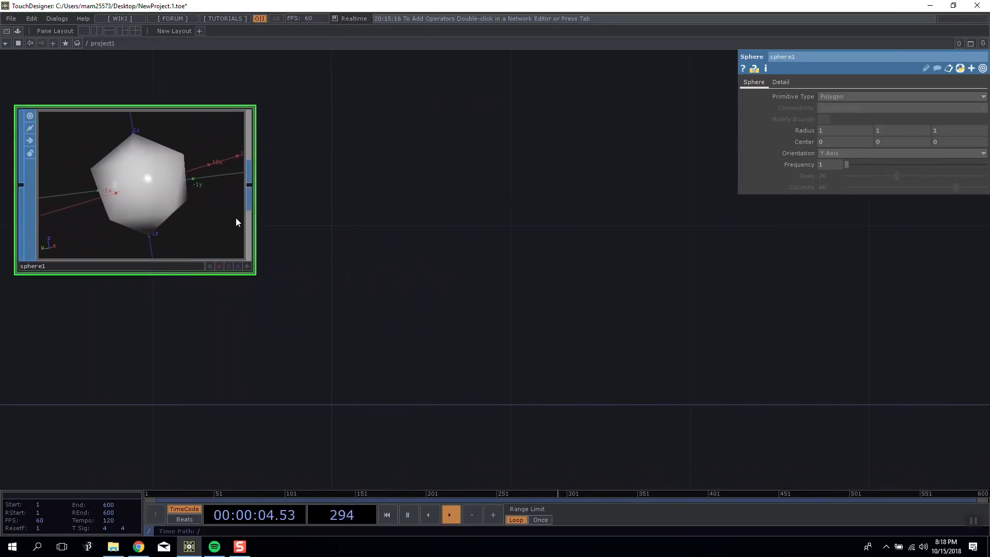
Add a Noise SOP connected to the sphere's output and make its viewer active.
{"action": "left_click_drag", "start_coordinate": [236, 218], "coordinate": [266, 205]}
{"action": "right_click", "coordinate": [292, 185]}
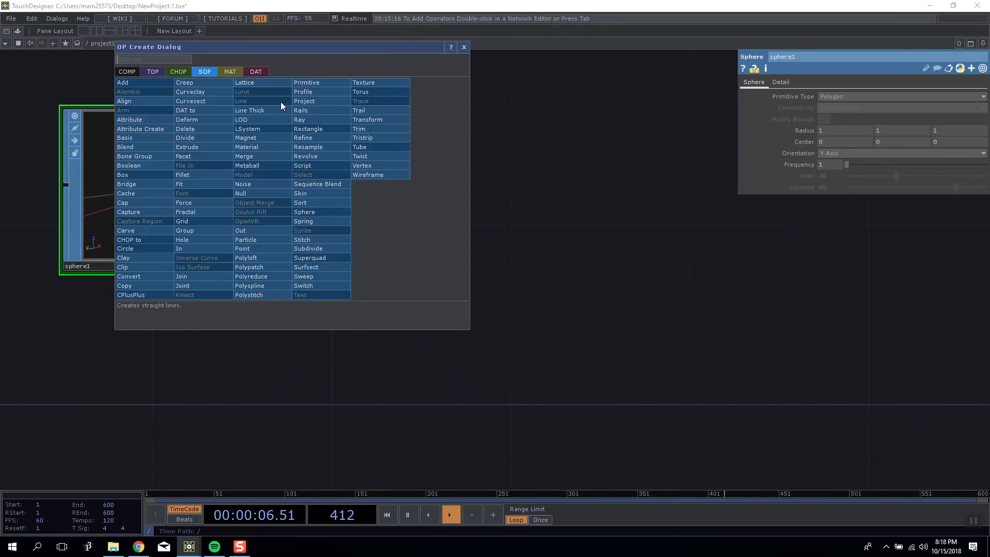
{"action": "left_click", "coordinate": [252, 184]}
{"action": "left_click", "coordinate": [529, 166]}
{"action": "left_click_drag", "start_coordinate": [529, 167], "coordinate": [469, 198]}
{"action": "left_click_drag", "start_coordinate": [713, 213], "coordinate": [676, 213]}
{"action": "left_click_drag", "start_coordinate": [445, 209], "coordinate": [399, 210]}
{"action": "left_click_drag", "start_coordinate": [606, 196], "coordinate": [637, 223]}
{"action": "left_click", "coordinate": [516, 293]}
{"action": "left_click_drag", "start_coordinate": [454, 206], "coordinate": [408, 217]}
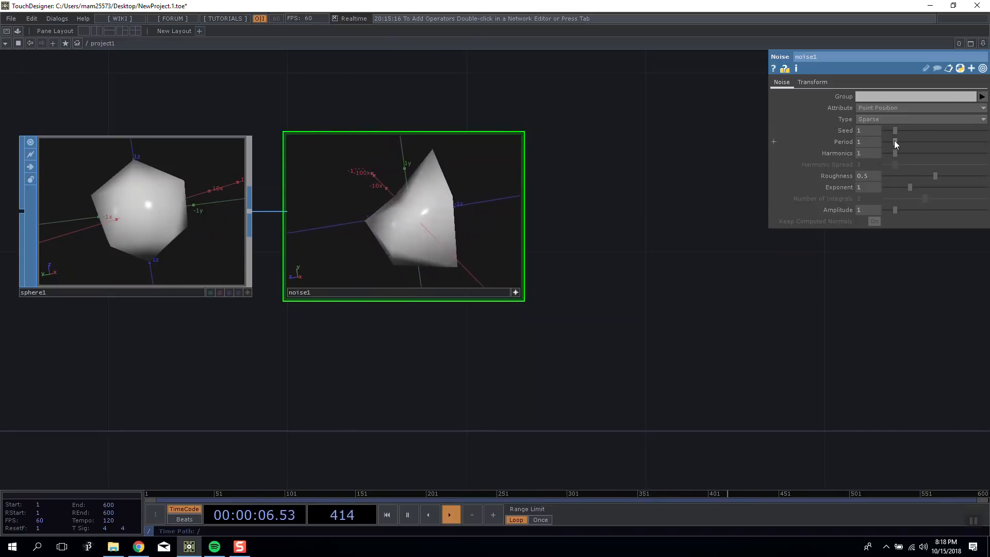
Set the noise's period to 0.38 and open the expression on its Z translation.
{"action": "left_click_drag", "start_coordinate": [894, 141], "coordinate": [888, 141]}
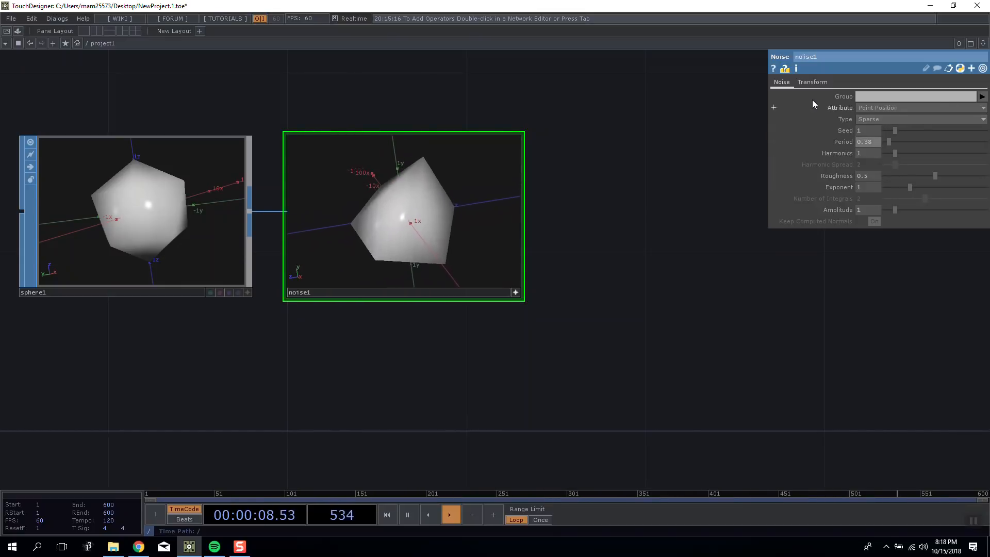
{"action": "left_click", "coordinate": [814, 82]}
{"action": "left_click", "coordinate": [842, 119]}
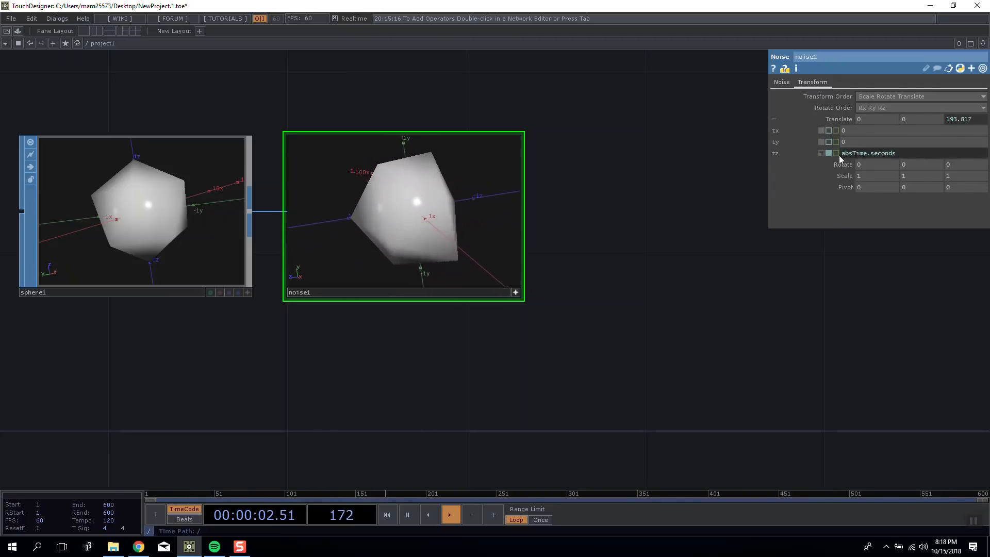
{"action": "left_click", "coordinate": [900, 153]}
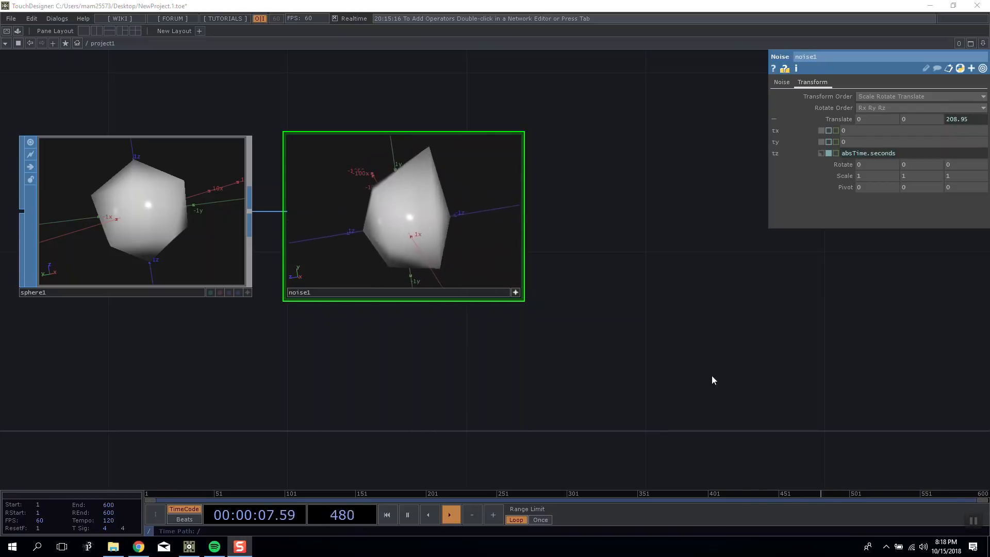
Try me.time.frame / 1000 as the expression driving the noise's Z translation.
{"action": "left_click_drag", "start_coordinate": [662, 209], "coordinate": [741, 273]}
{"action": "left_click_drag", "start_coordinate": [678, 206], "coordinate": [647, 201]}
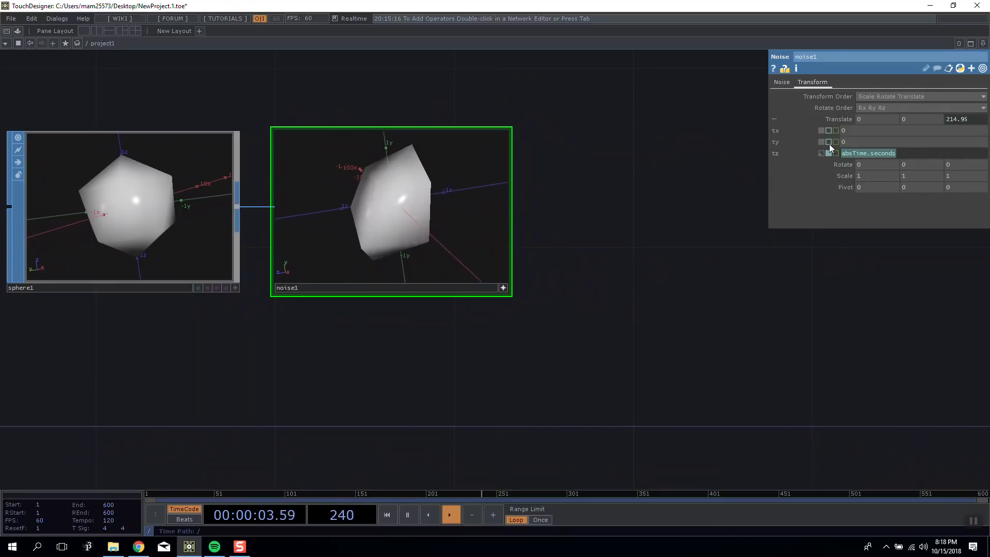
{"action": "type", "text": "me.time.frame"}
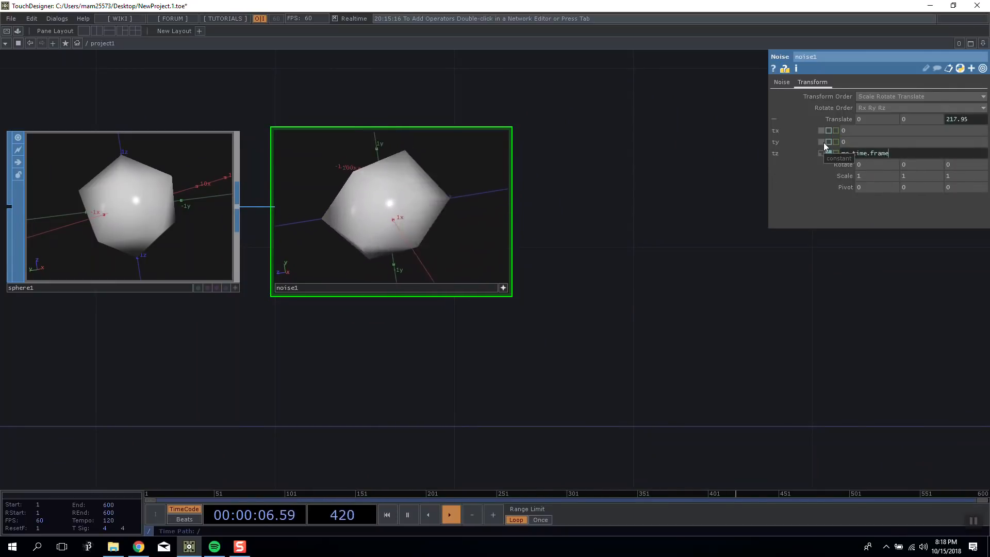
{"action": "key", "text": "Return"}
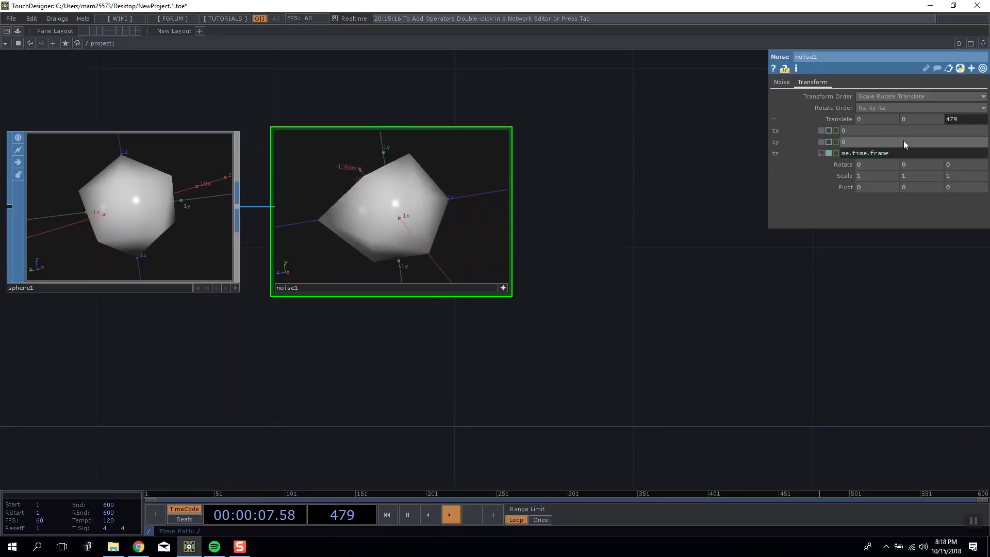
{"action": "left_click", "coordinate": [920, 151]}
{"action": "type", "text": "/ 1000"}
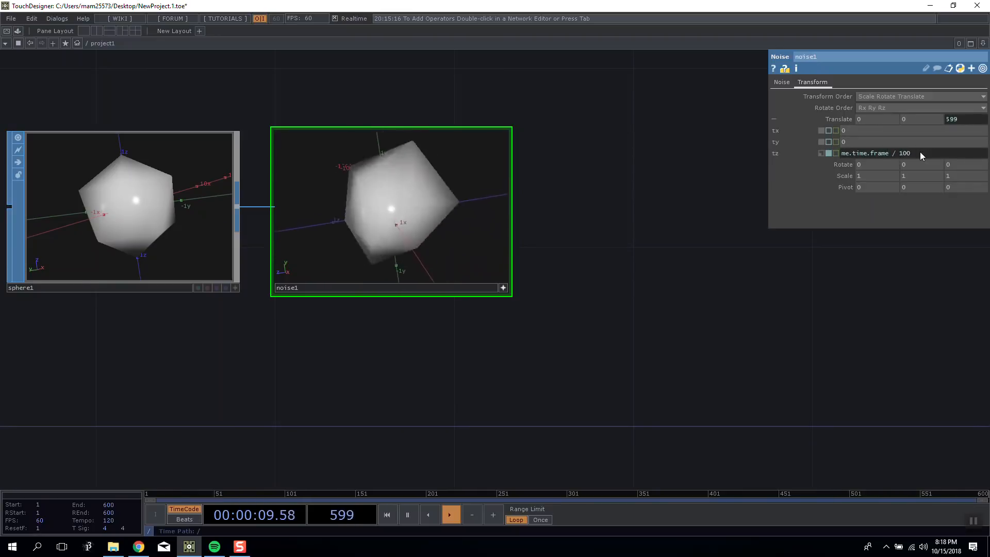
{"action": "key", "text": "Return"}
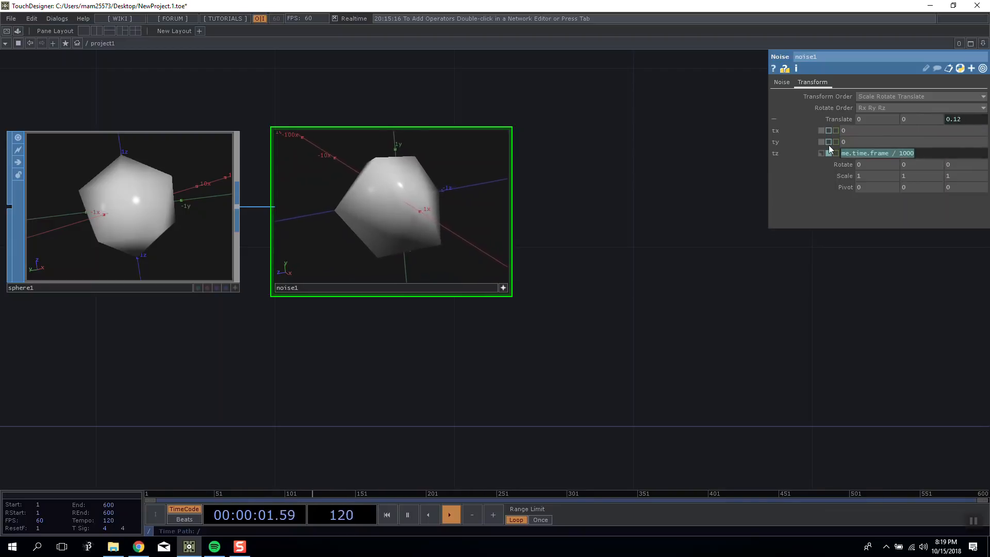
Set the expression for the noise's Z translation to absTime.seconds.
{"action": "type", "text": "absTime.seconds"}
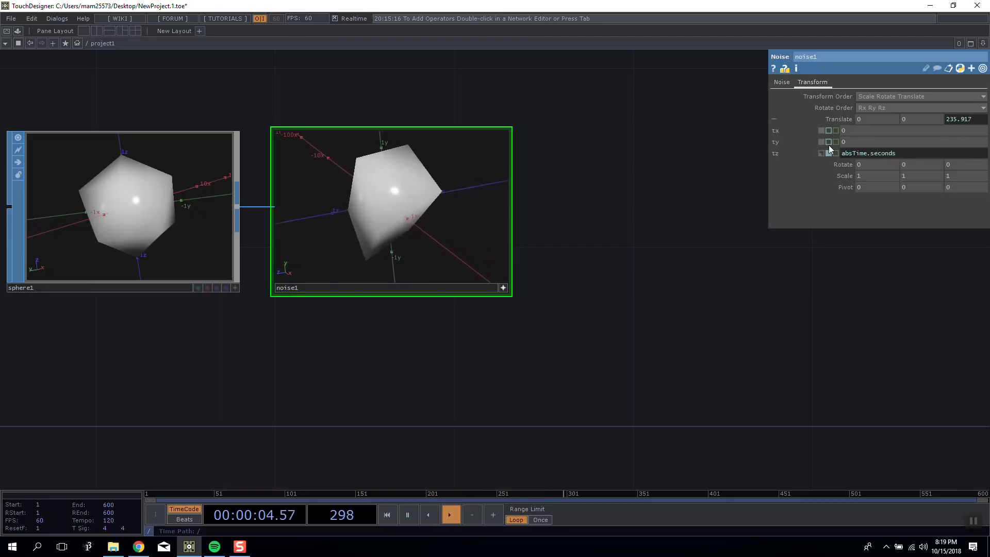
{"action": "key", "text": "Return"}
{"action": "left_click_drag", "start_coordinate": [626, 247], "coordinate": [673, 214]}
{"action": "left_click", "coordinate": [960, 119]}
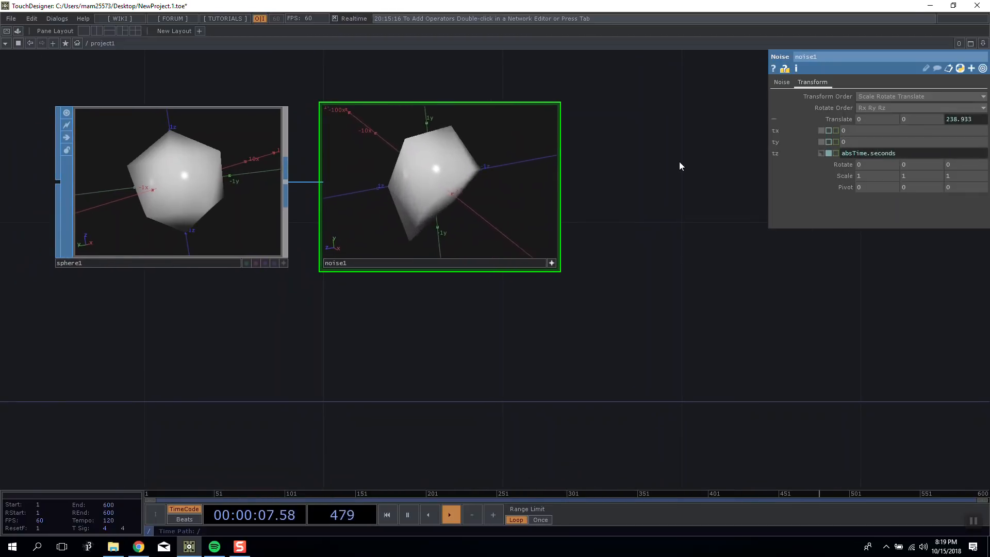
Inspect the animated noise shape from several angles in its viewer, resetting the view once, and deactivate the viewer.
{"action": "left_click_drag", "start_coordinate": [458, 112], "coordinate": [452, 169]}
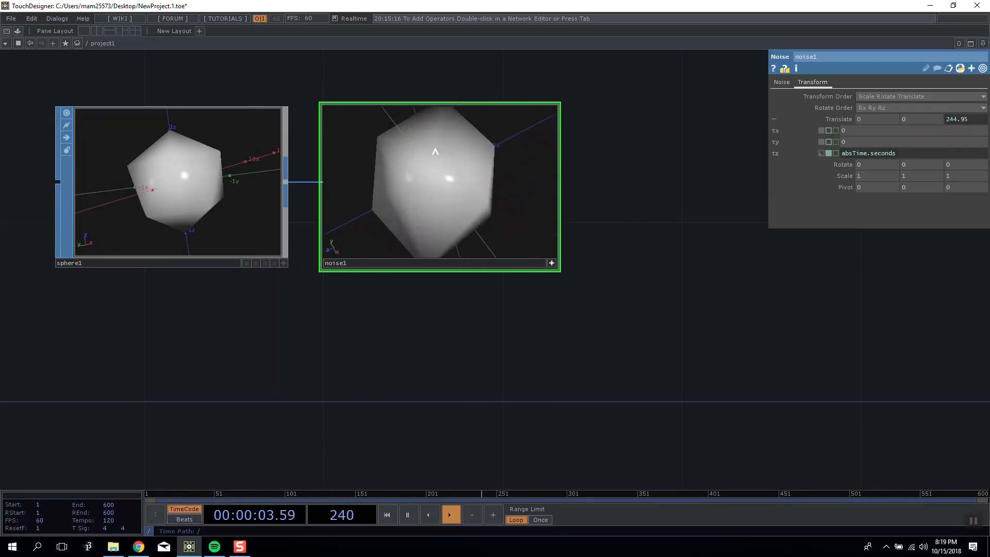
{"action": "right_click", "coordinate": [438, 101]}
{"action": "left_click", "coordinate": [465, 132]}
{"action": "mouse_move", "coordinate": [440, 162]}
{"action": "left_mouse_down"}
{"action": "mouse_move", "coordinate": [464, 206]}
{"action": "mouse_move", "coordinate": [371, 150]}
{"action": "mouse_move", "coordinate": [416, 146]}
{"action": "mouse_move", "coordinate": [444, 157]}
{"action": "left_mouse_up"}
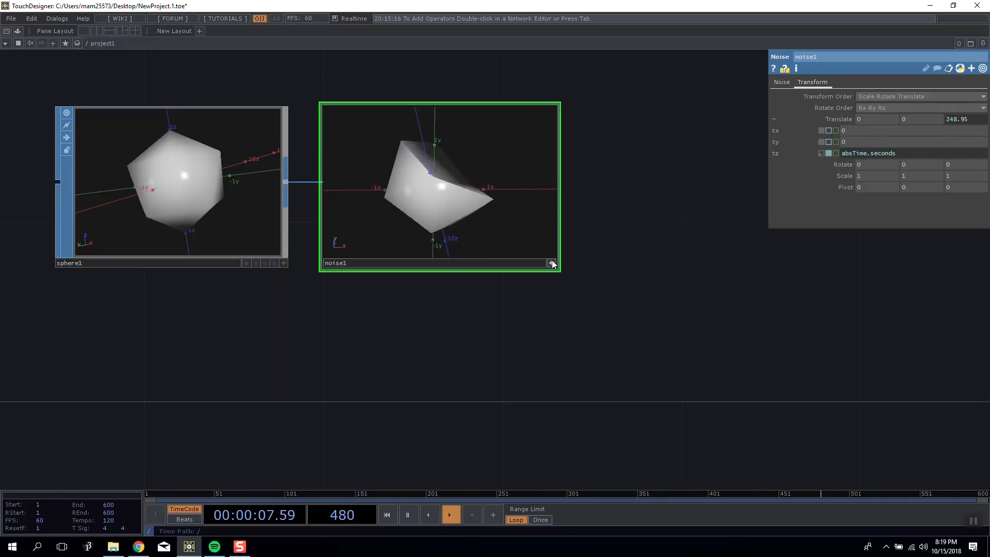
{"action": "left_click", "coordinate": [552, 263]}
{"action": "left_click_drag", "start_coordinate": [595, 232], "coordinate": [522, 257]}
{"action": "mouse_move", "coordinate": [305, 209]}
{"action": "left_mouse_down"}
{"action": "mouse_move", "coordinate": [296, 171]}
{"action": "mouse_move", "coordinate": [310, 196]}
{"action": "left_mouse_up"}
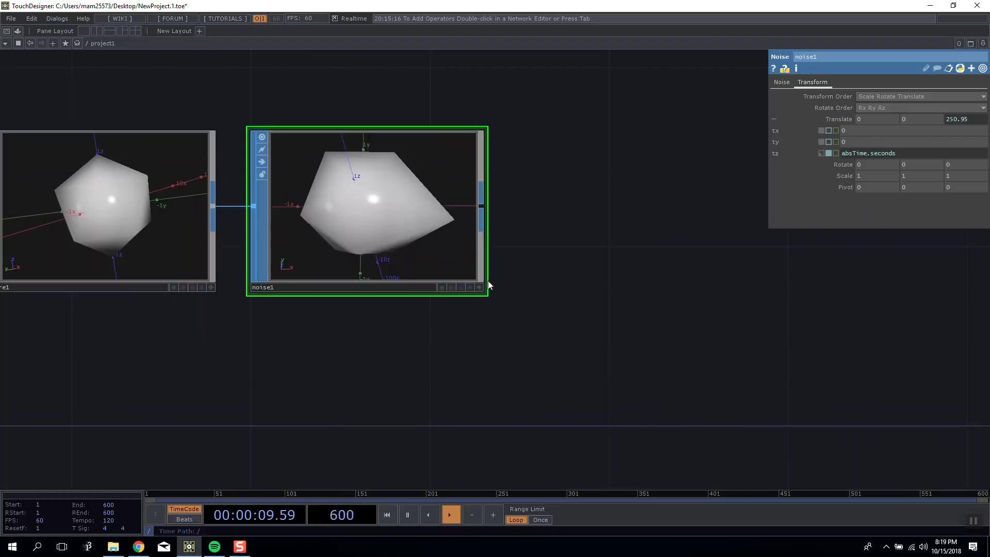
{"action": "left_click_drag", "start_coordinate": [476, 293], "coordinate": [521, 293]}
{"action": "left_click", "coordinate": [524, 288]}
{"action": "mouse_move", "coordinate": [471, 241]}
{"action": "left_mouse_down"}
{"action": "mouse_move", "coordinate": [448, 234]}
{"action": "mouse_move", "coordinate": [456, 244]}
{"action": "left_mouse_up"}
{"action": "left_click", "coordinate": [524, 288]}
Add a Transform SOP connected to the Noise SOP's output.
{"action": "left_click_drag", "start_coordinate": [590, 245], "coordinate": [445, 253]}
{"action": "scroll", "coordinate": [376, 234], "scroll_direction": "down", "scroll_amount": 2}
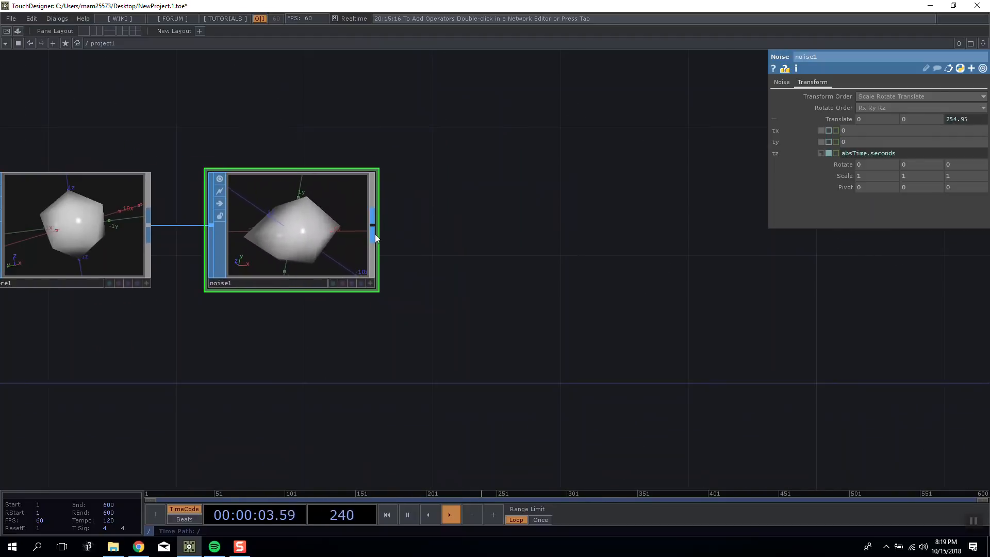
{"action": "right_click", "coordinate": [376, 233]}
{"action": "left_click", "coordinate": [452, 167]}
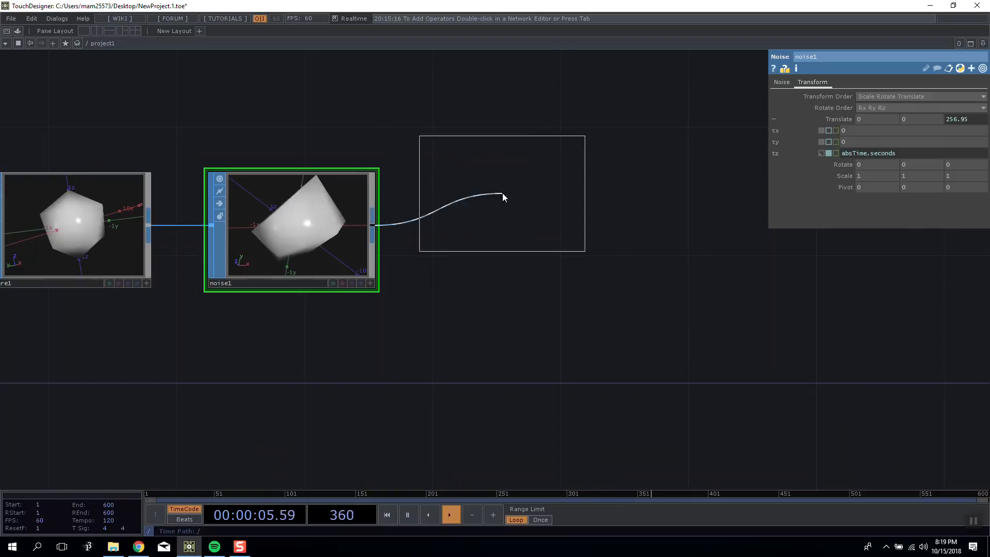
{"action": "left_click", "coordinate": [509, 227]}
Set the Transform SOP's X rotation to 130 and its scale to 4 on all three axes.
{"action": "middle_click_drag", "start_coordinate": [840, 156], "coordinate": [885, 133]}
{"action": "left_click_drag", "start_coordinate": [654, 149], "coordinate": [525, 145]}
{"action": "right_click", "coordinate": [524, 237]}
{"action": "left_click", "coordinate": [300, 104]}
{"action": "left_click", "coordinate": [299, 104]}
Add a Material SOP connected to the Transform SOP's output.
{"action": "left_click_drag", "start_coordinate": [694, 234], "coordinate": [561, 236]}
{"action": "scroll", "coordinate": [505, 209], "scroll_direction": "down", "scroll_amount": 3}
{"action": "left_click_drag", "start_coordinate": [503, 207], "coordinate": [412, 199]}
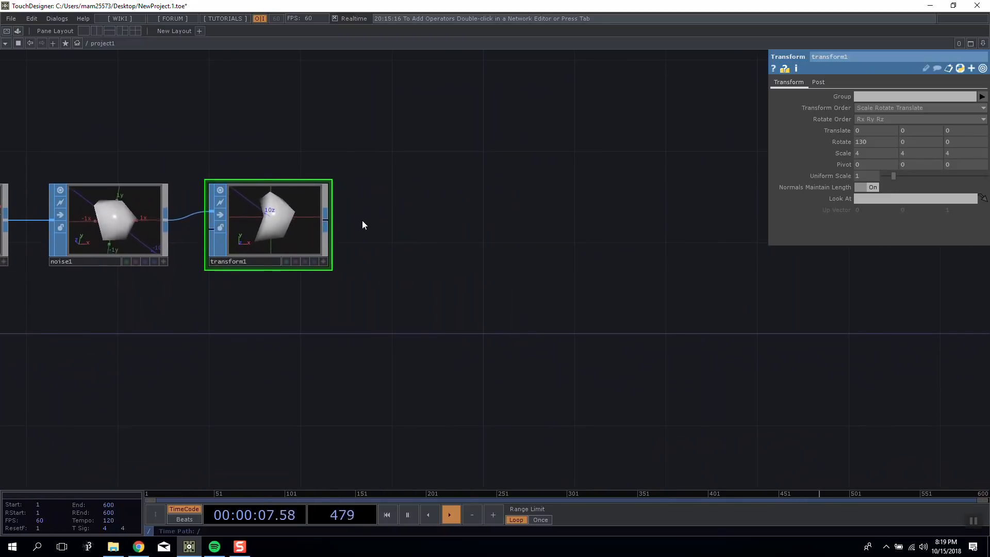
{"action": "right_click", "coordinate": [329, 217]}
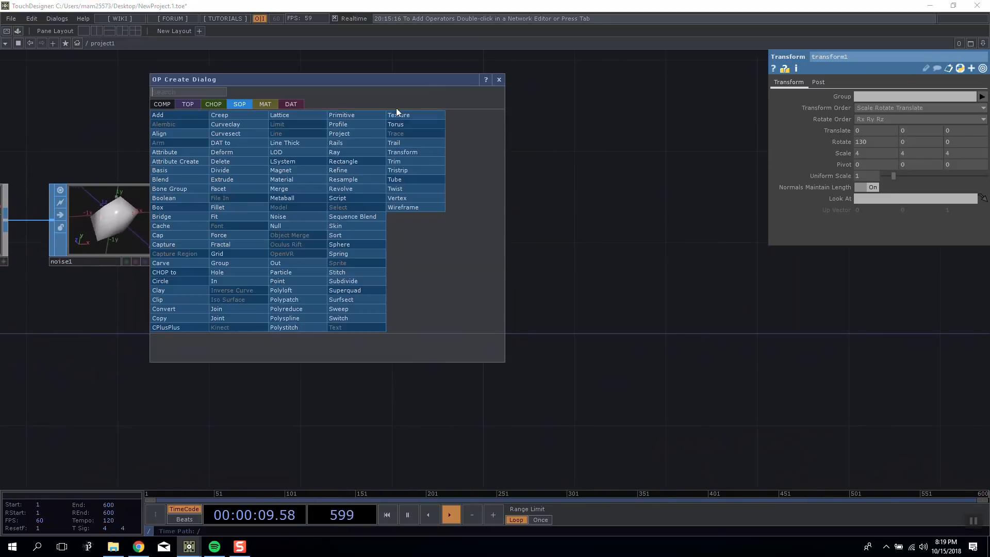
{"action": "left_click", "coordinate": [298, 179]}
{"action": "left_click", "coordinate": [427, 219]}
{"action": "left_click_drag", "start_coordinate": [425, 220], "coordinate": [396, 218]}
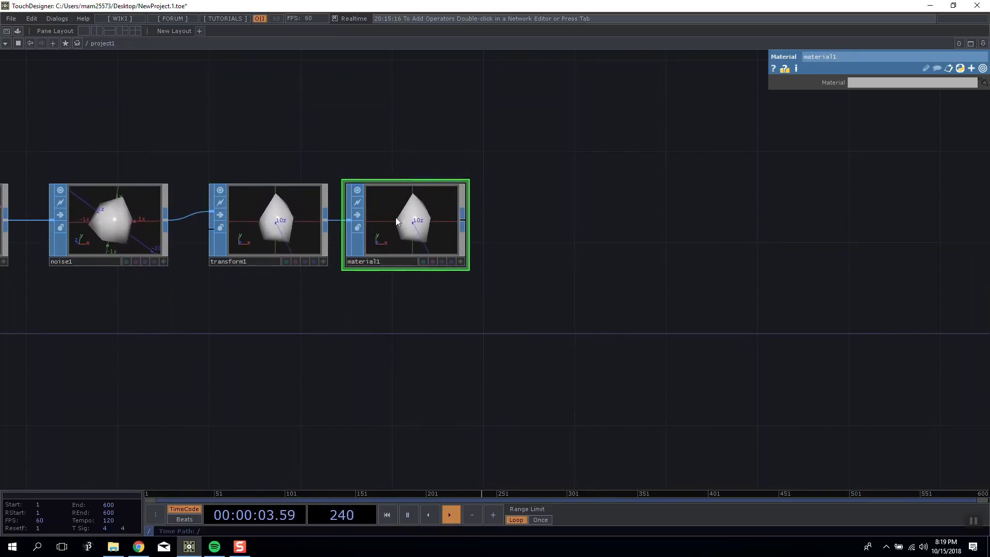
Compare the SOP, MAT and TOP operator families in the operator creation dialog.
{"action": "left_click_drag", "start_coordinate": [453, 178], "coordinate": [497, 229]}
{"action": "double_click", "coordinate": [431, 167]}
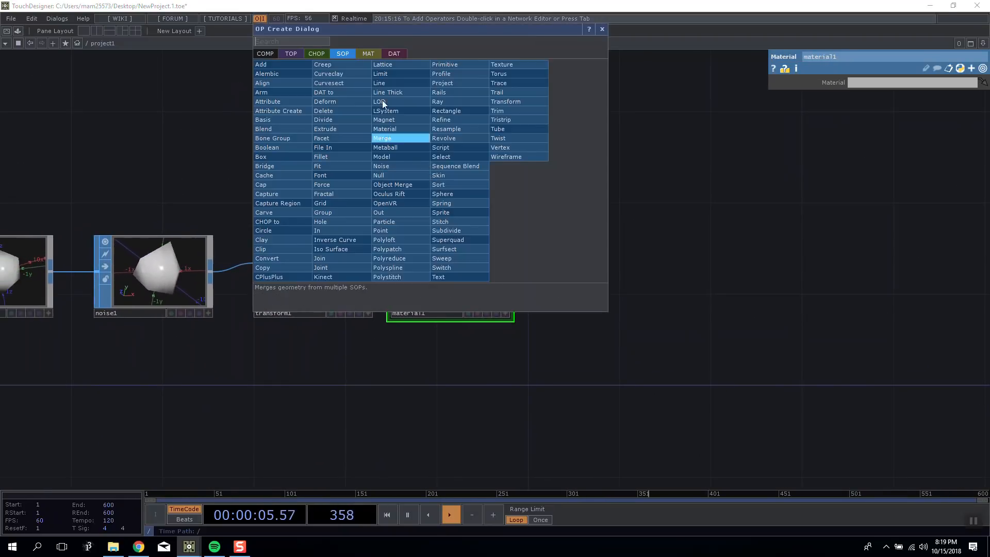
{"action": "left_click_drag", "start_coordinate": [342, 53], "coordinate": [763, 150]}
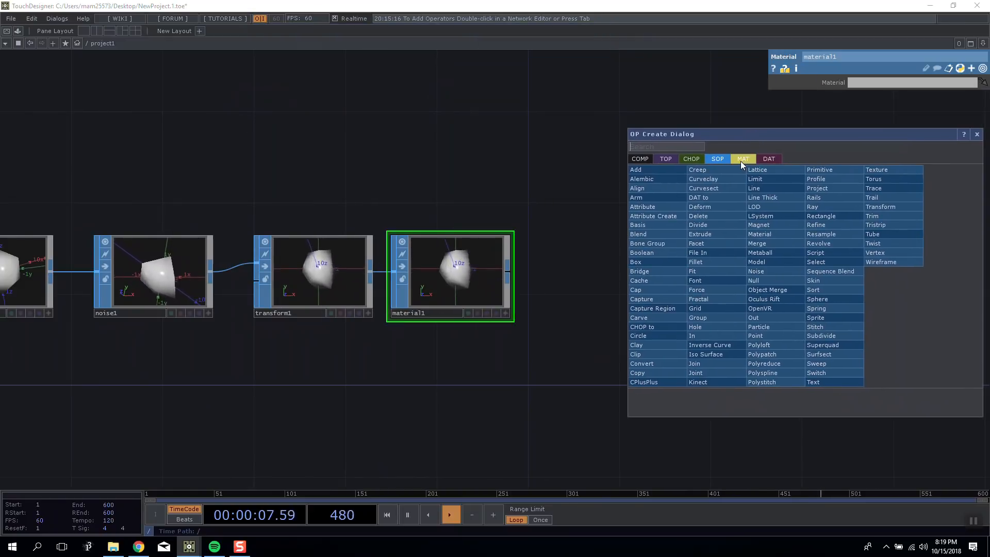
{"action": "left_click", "coordinate": [742, 160]}
{"action": "left_click", "coordinate": [717, 159]}
{"action": "left_click", "coordinate": [744, 159]}
{"action": "left_click", "coordinate": [718, 159]}
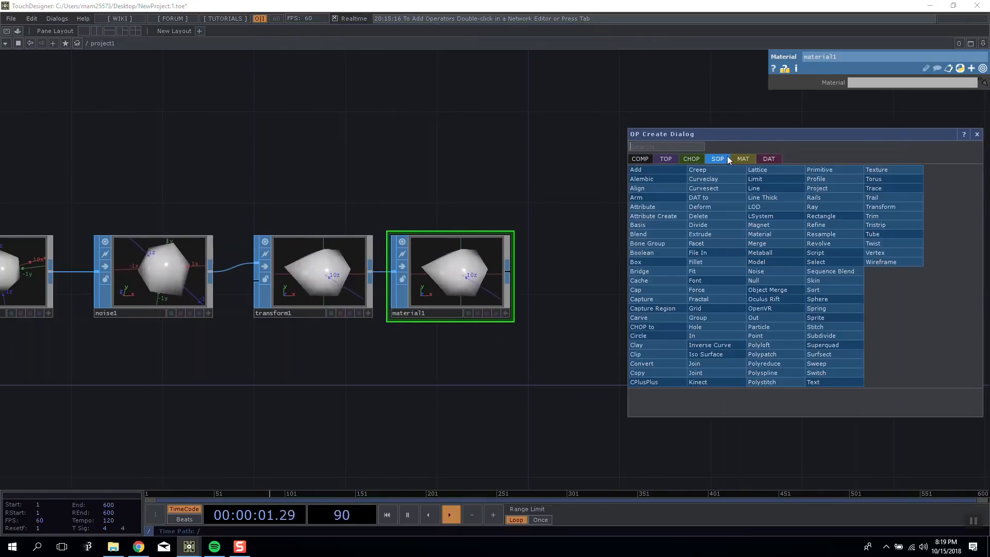
{"action": "left_click", "coordinate": [671, 159]}
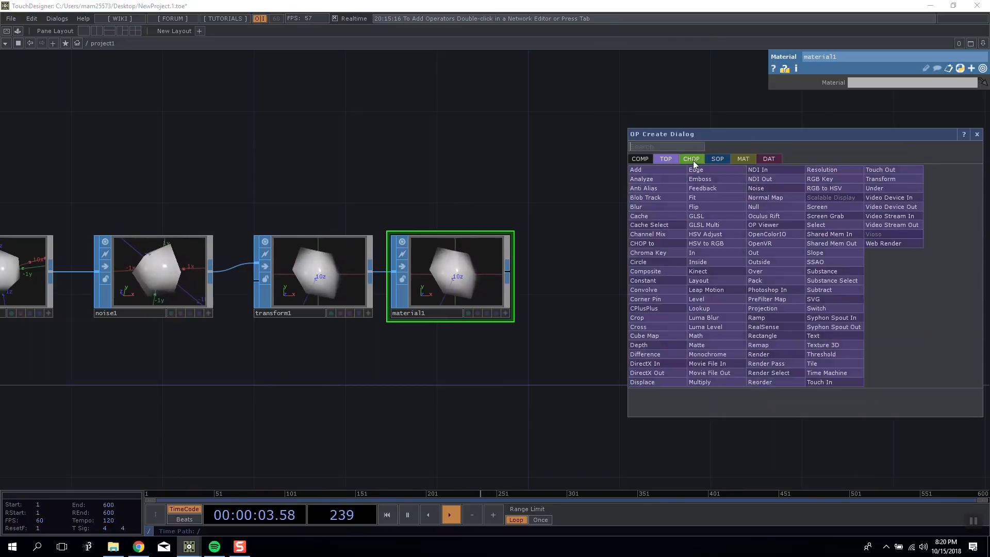
Add a Wireframe MAT above the network and assign it to the Material SOP.
{"action": "mouse_move", "coordinate": [740, 160]}
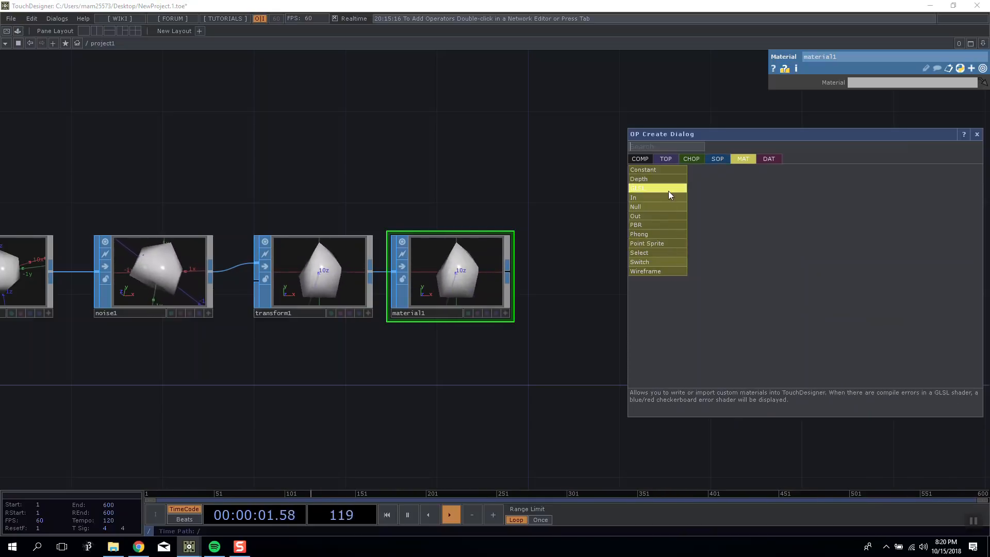
{"action": "left_click", "coordinate": [670, 272]}
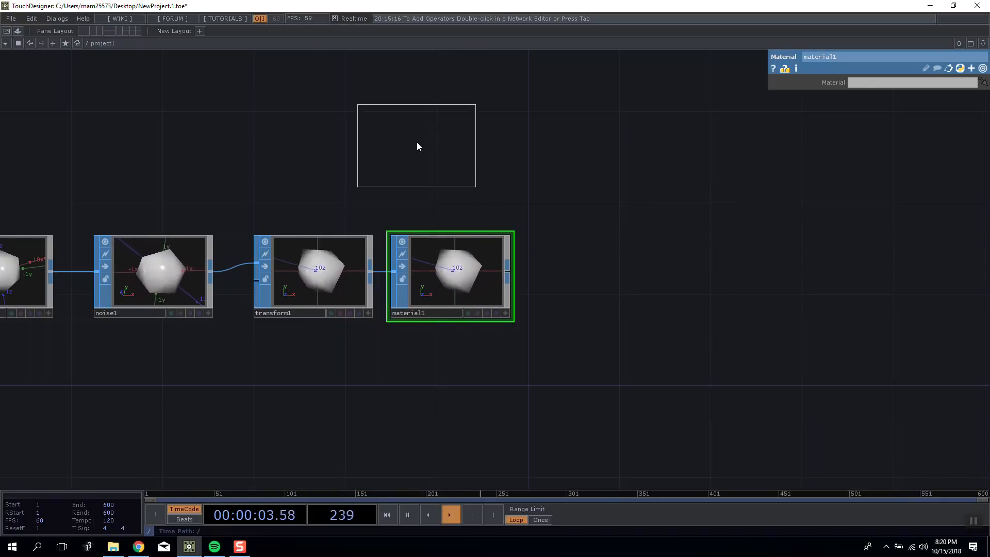
{"action": "left_click_drag", "start_coordinate": [447, 262], "coordinate": [447, 262]}
{"action": "scroll", "coordinate": [556, 256], "scroll_direction": "up", "scroll_amount": 5}
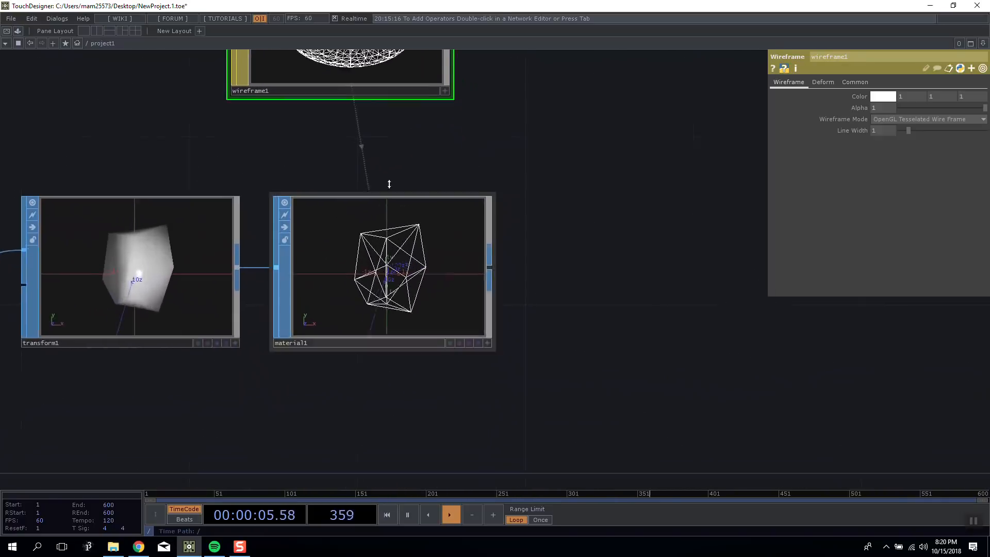
{"action": "left_click_drag", "start_coordinate": [474, 123], "coordinate": [429, 167]}
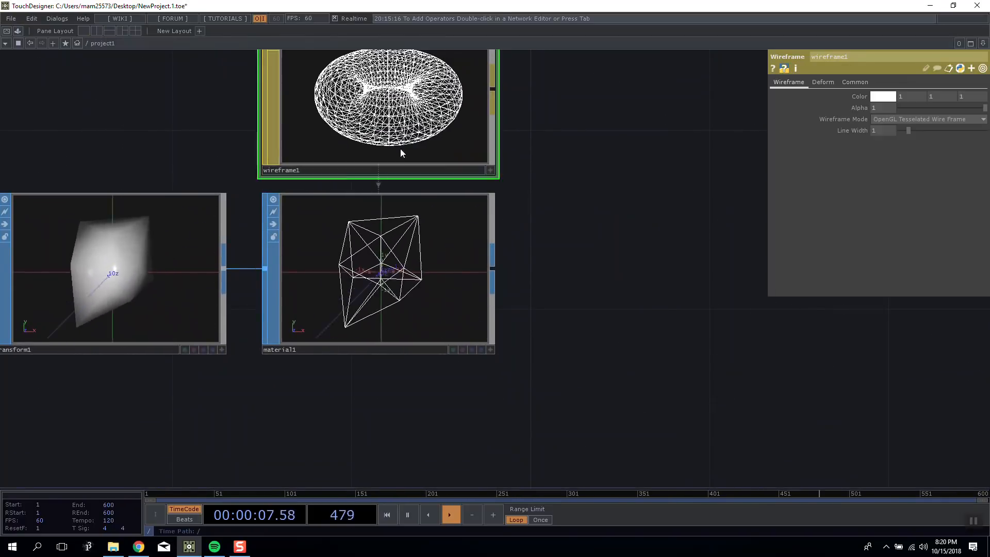
{"action": "left_click_drag", "start_coordinate": [108, 108], "coordinate": [167, 123]}
{"action": "left_click_drag", "start_coordinate": [422, 266], "coordinate": [421, 265]}
Make the Material SOP's viewer active and inspect the wireframe shape from different angles.
{"action": "left_click_drag", "start_coordinate": [619, 297], "coordinate": [513, 283]}
{"action": "left_click", "coordinate": [444, 351]}
{"action": "left_click_drag", "start_coordinate": [379, 281], "coordinate": [334, 263]}
{"action": "mouse_move", "coordinate": [334, 263]}
{"action": "middle_mouse_down"}
{"action": "mouse_move", "coordinate": [316, 172]}
{"action": "mouse_move", "coordinate": [347, 276]}
{"action": "middle_mouse_up"}
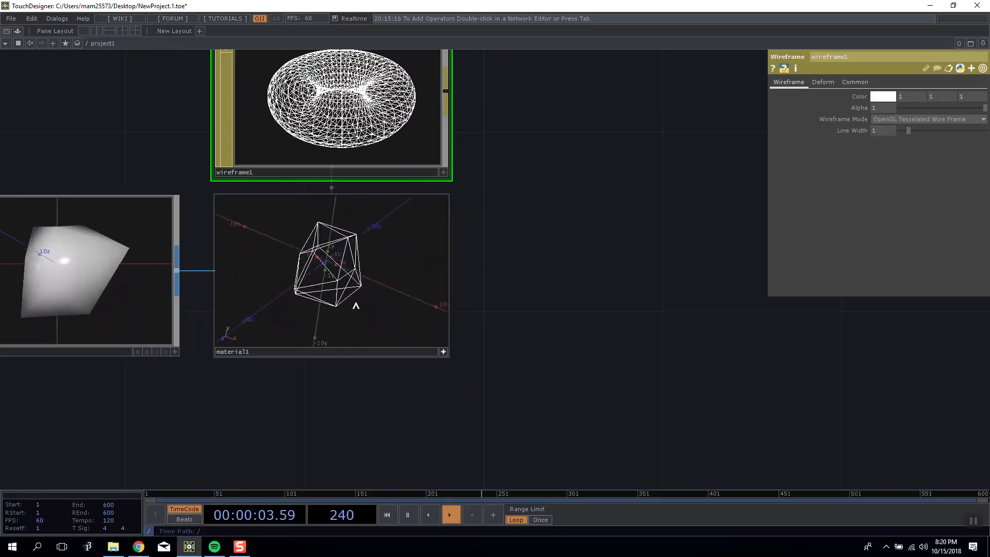
Replace the Wireframe MAT with a Constant MAT and assign it to the Material SOP.
{"action": "left_click_drag", "start_coordinate": [579, 230], "coordinate": [583, 282]}
{"action": "key", "text": "Delete"}
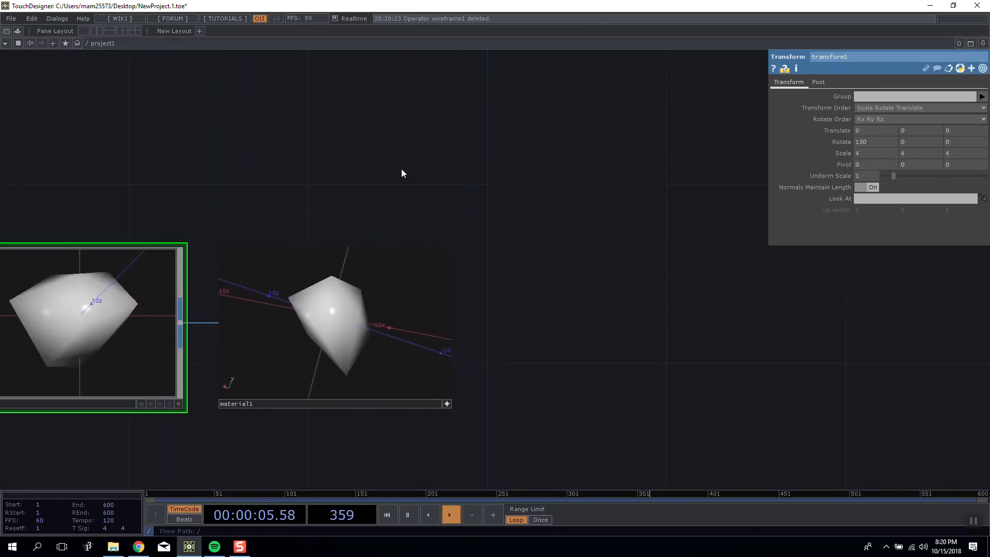
{"action": "left_click", "coordinate": [448, 399]}
{"action": "key", "text": "Tab"}
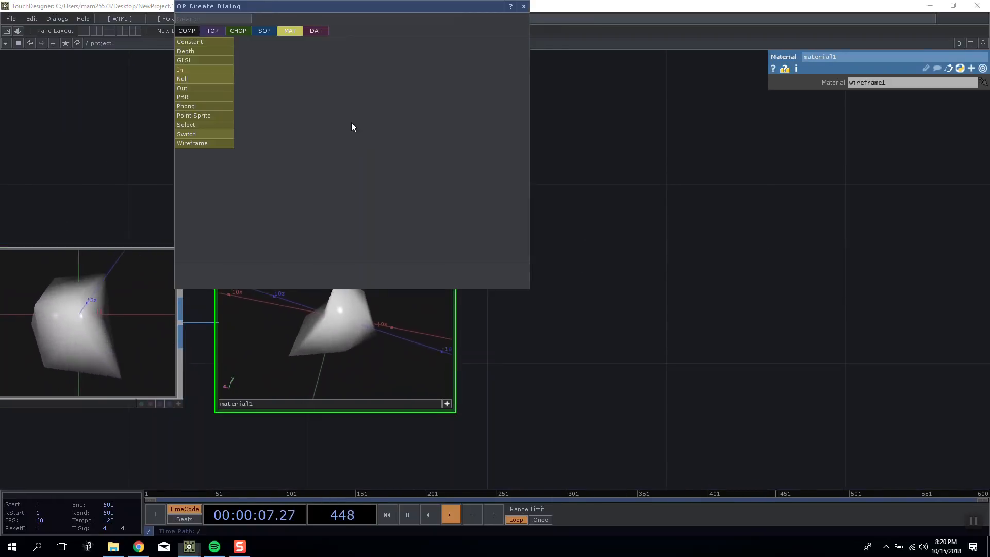
{"action": "left_click", "coordinate": [221, 41]}
{"action": "left_click", "coordinate": [156, 117]}
{"action": "left_click_drag", "start_coordinate": [244, 103], "coordinate": [329, 252]}
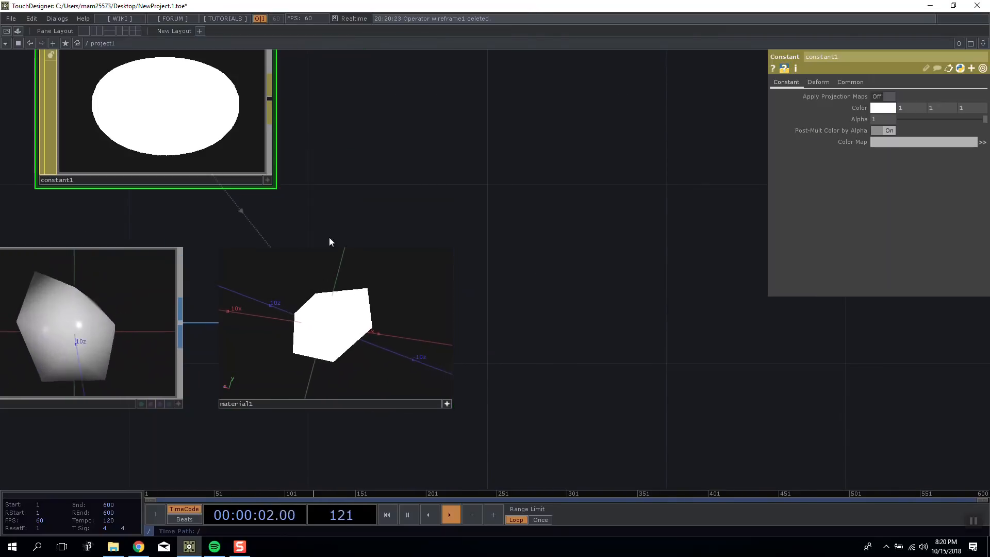
{"action": "left_click_drag", "start_coordinate": [474, 149], "coordinate": [525, 143]}
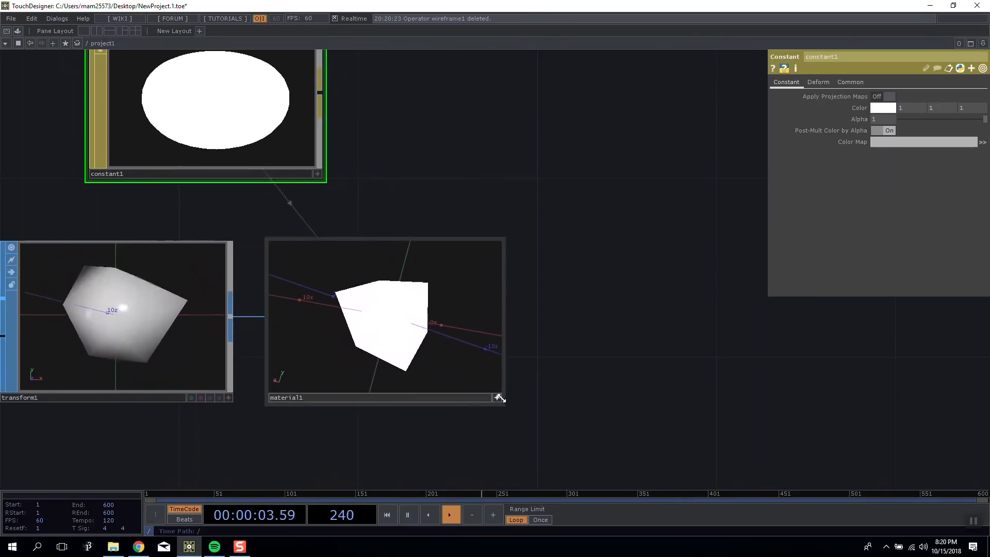
{"action": "left_click", "coordinate": [499, 398]}
{"action": "left_click", "coordinate": [497, 398]}
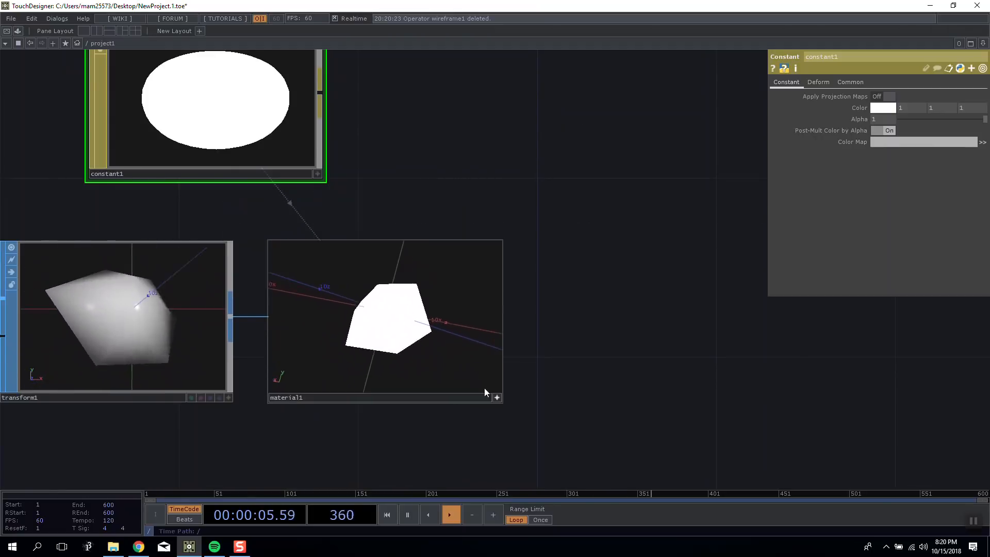
Replace the Constant MAT with a Phong MAT and assign it to the Material SOP.
{"action": "left_click_drag", "start_coordinate": [471, 124], "coordinate": [426, 61]}
{"action": "left_click_drag", "start_coordinate": [377, 165], "coordinate": [423, 288]}
{"action": "key", "text": "Delete"}
{"action": "key", "text": "Tab"}
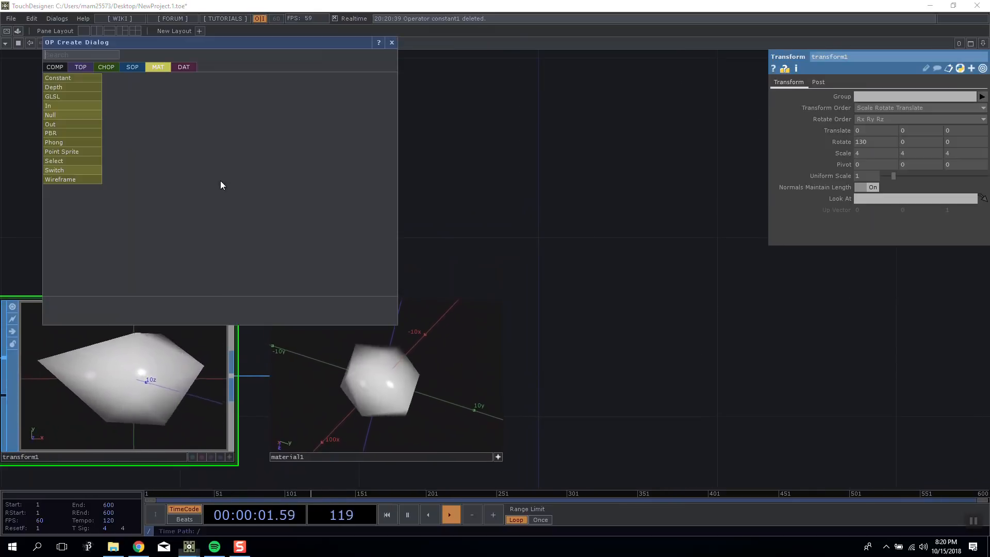
{"action": "left_click", "coordinate": [67, 130]}
{"action": "left_click", "coordinate": [297, 156]}
{"action": "left_click_drag", "start_coordinate": [299, 160], "coordinate": [389, 343]}
Inspect the Phong-shaded shape from different angles in the Material SOP's viewer.
{"action": "left_click_drag", "start_coordinate": [463, 258], "coordinate": [432, 215]}
{"action": "left_click_drag", "start_coordinate": [277, 140], "coordinate": [188, 138]}
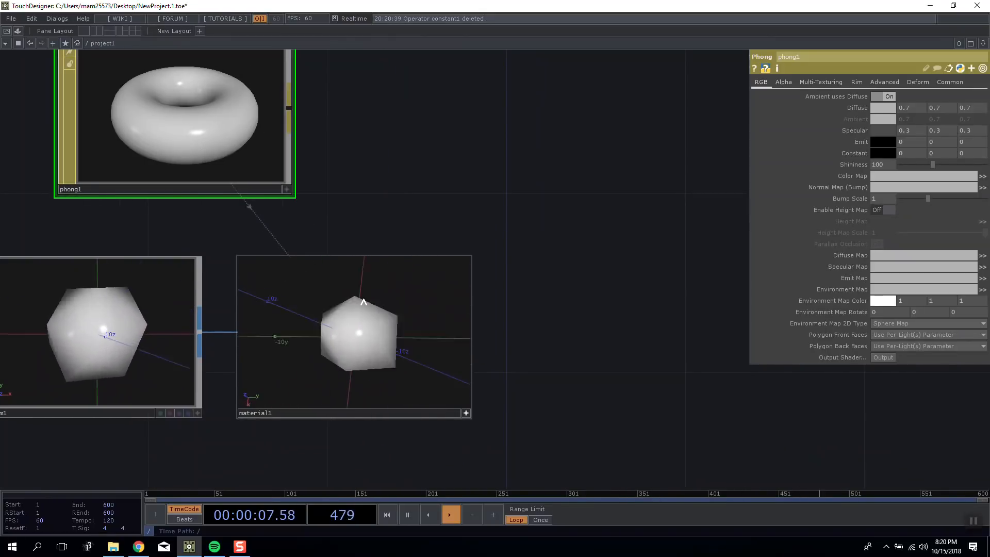
{"action": "left_click_drag", "start_coordinate": [386, 240], "coordinate": [473, 214]}
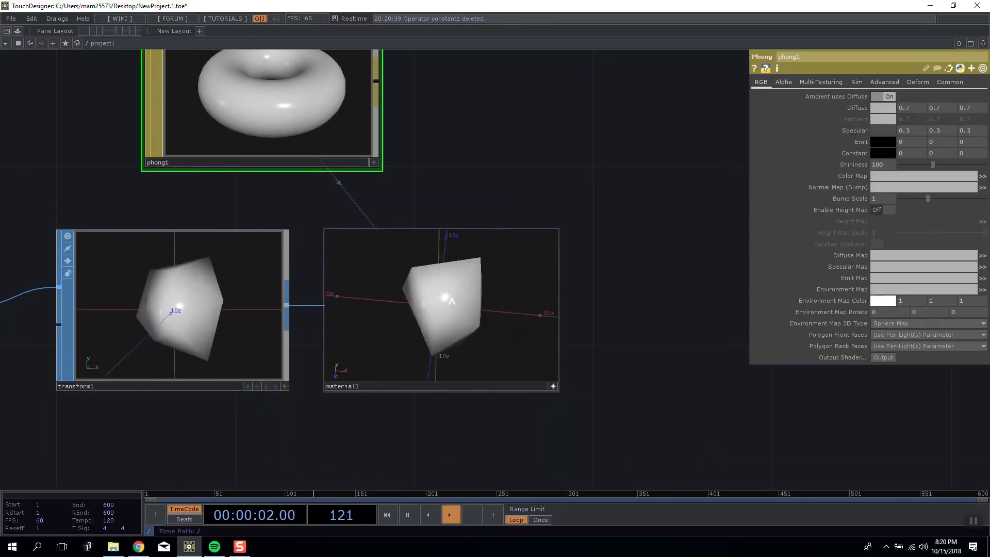
Try a different shininess on the Phong MAT and restore it to 100.
{"action": "left_click_drag", "start_coordinate": [933, 164], "coordinate": [846, 166]}
{"action": "type", "text": "100"}
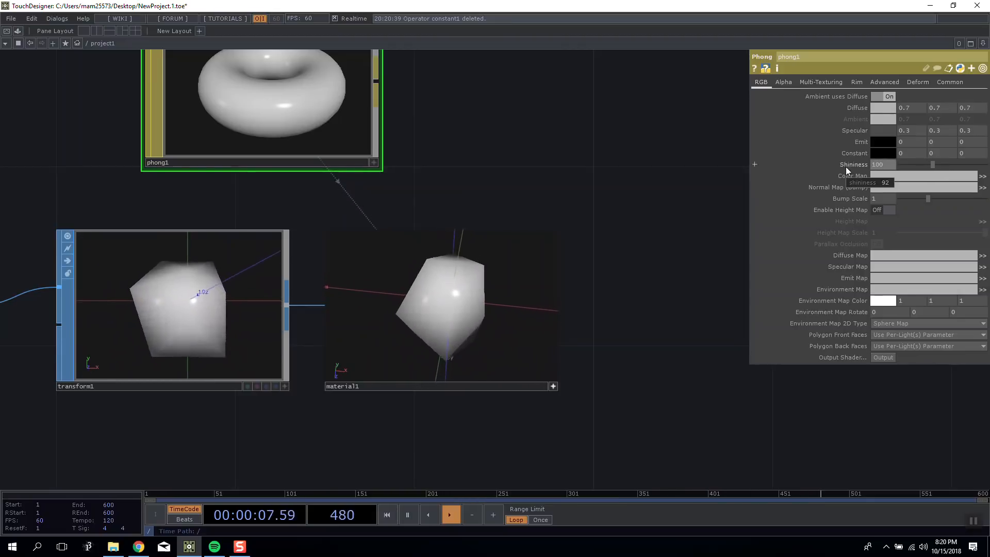
{"action": "key", "text": "Return"}
Move the Phong MAT directly above the Material SOP and deactivate the Material SOP's viewer.
{"action": "left_click_drag", "start_coordinate": [260, 118], "coordinate": [484, 118]}
{"action": "scroll", "coordinate": [509, 188], "scroll_direction": "down", "scroll_amount": 5}
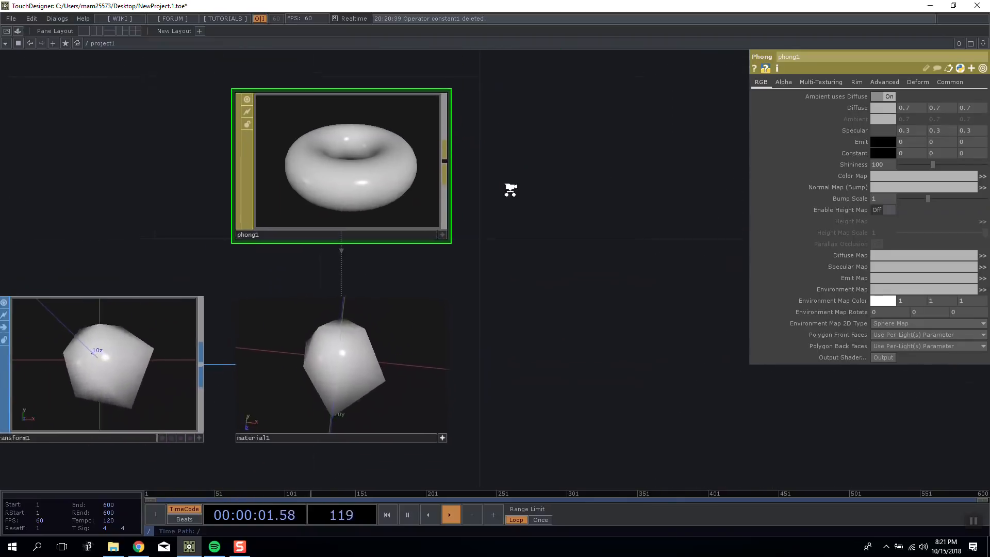
{"action": "left_click", "coordinate": [364, 290]}
{"action": "left_click_drag", "start_coordinate": [427, 173], "coordinate": [461, 199]}
{"action": "scroll", "coordinate": [379, 164], "scroll_direction": "up", "scroll_amount": 5}
{"action": "scroll", "coordinate": [381, 167], "scroll_direction": "down", "scroll_amount": 3}
{"action": "left_click_drag", "start_coordinate": [203, 111], "coordinate": [216, 153]}
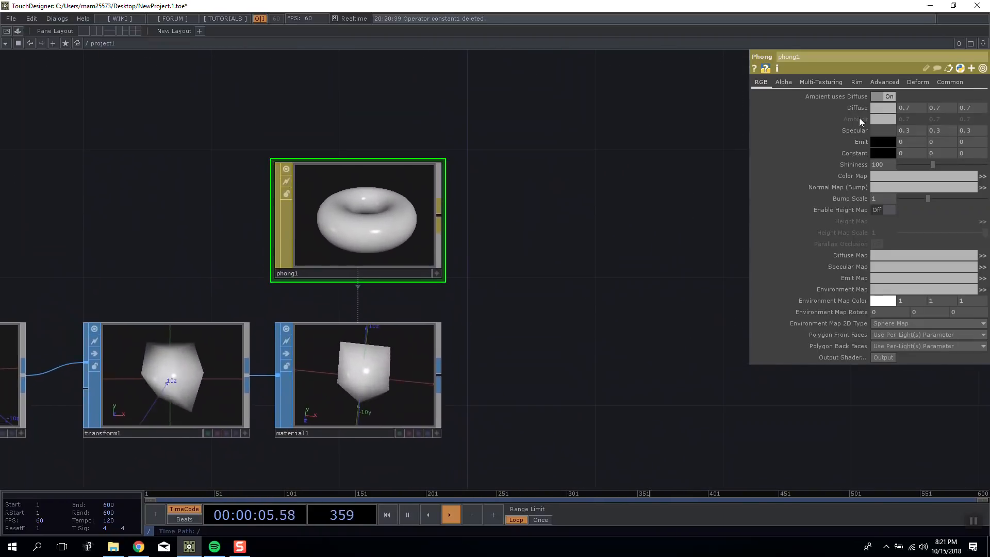
Create a Geometry COMP from the Material SOP's output and position it next to the Material SOP.
{"action": "key", "text": "Tab"}
{"action": "left_click", "coordinate": [159, 129]}
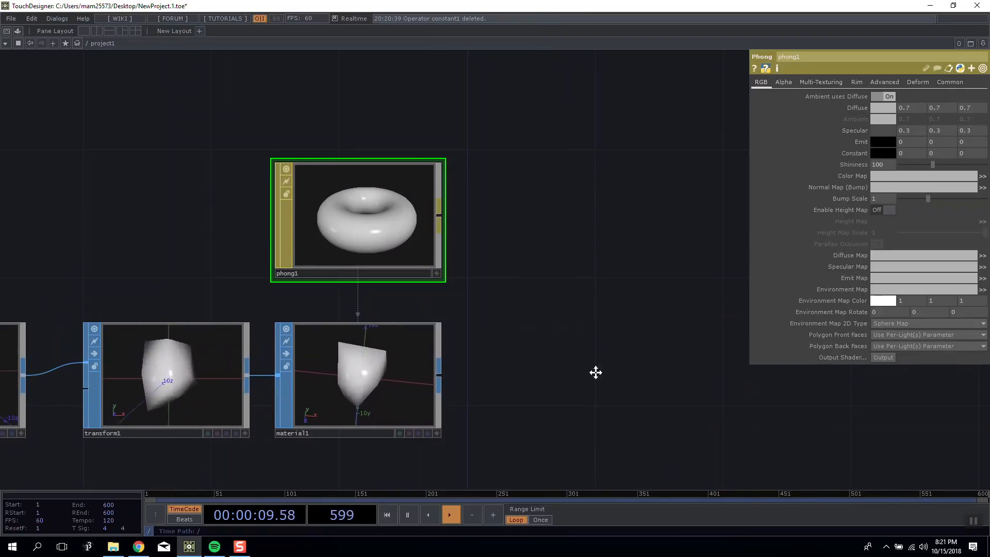
{"action": "left_click_drag", "start_coordinate": [463, 382], "coordinate": [367, 305]}
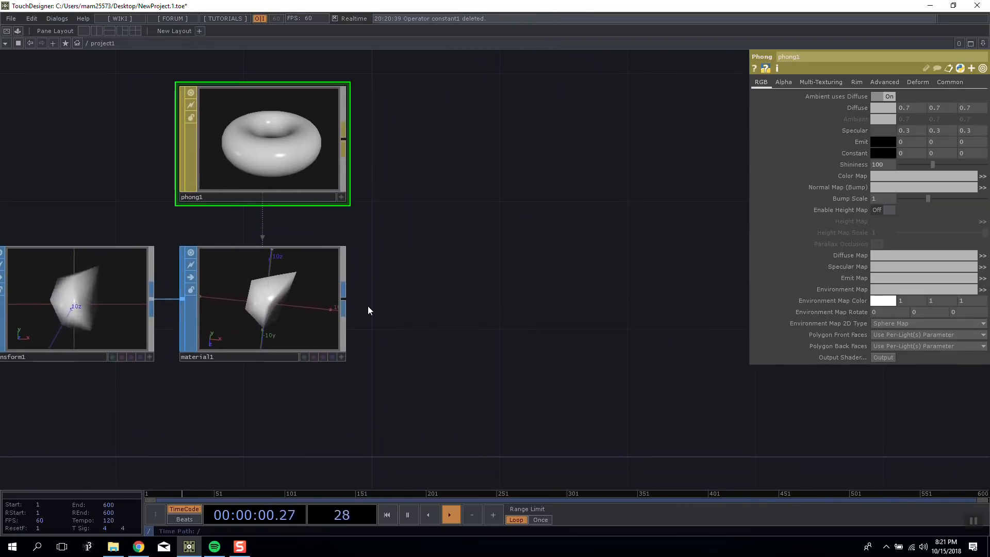
{"action": "right_click", "coordinate": [344, 295]}
{"action": "left_click", "coordinate": [102, 110]}
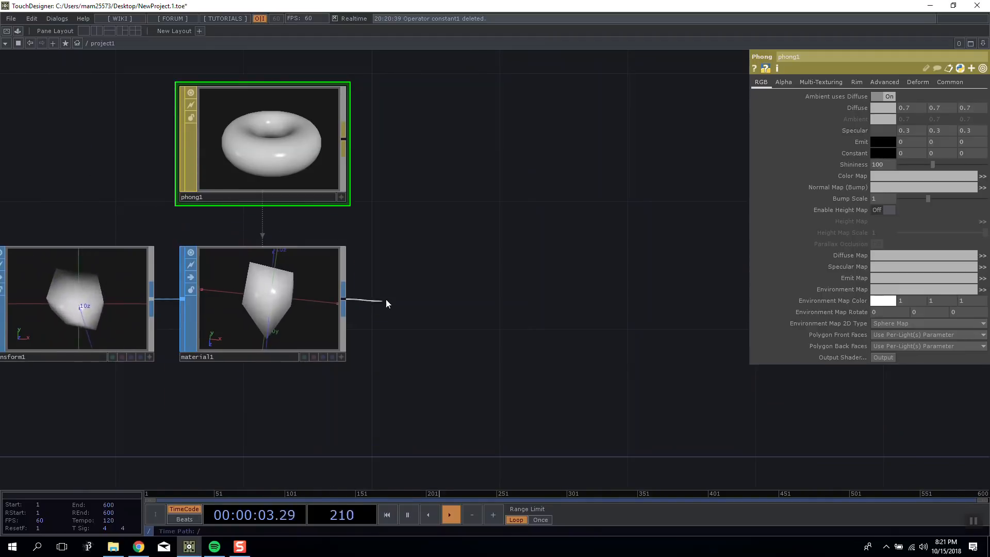
{"action": "right_click", "coordinate": [341, 298]}
{"action": "left_click_drag", "start_coordinate": [382, 153], "coordinate": [717, 106]}
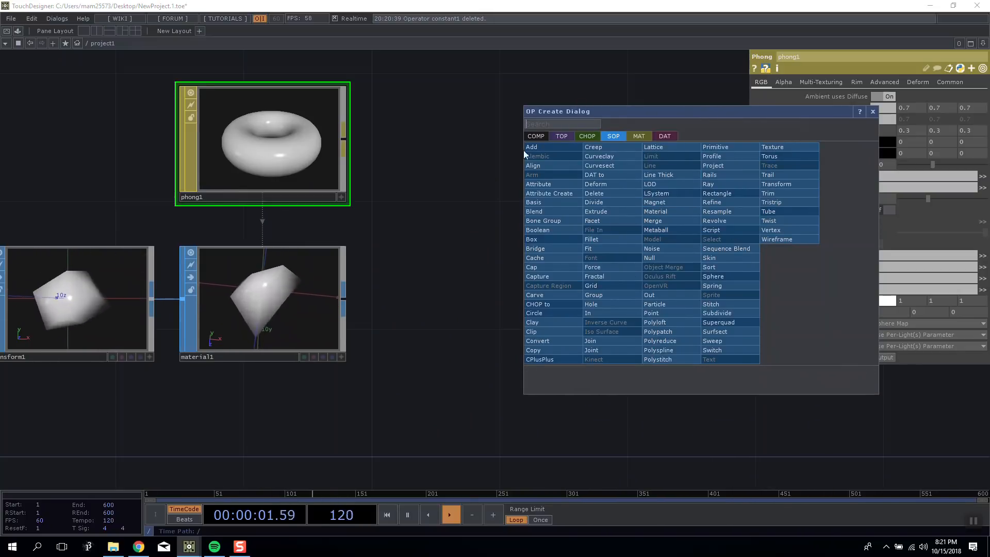
{"action": "left_click", "coordinate": [535, 136]}
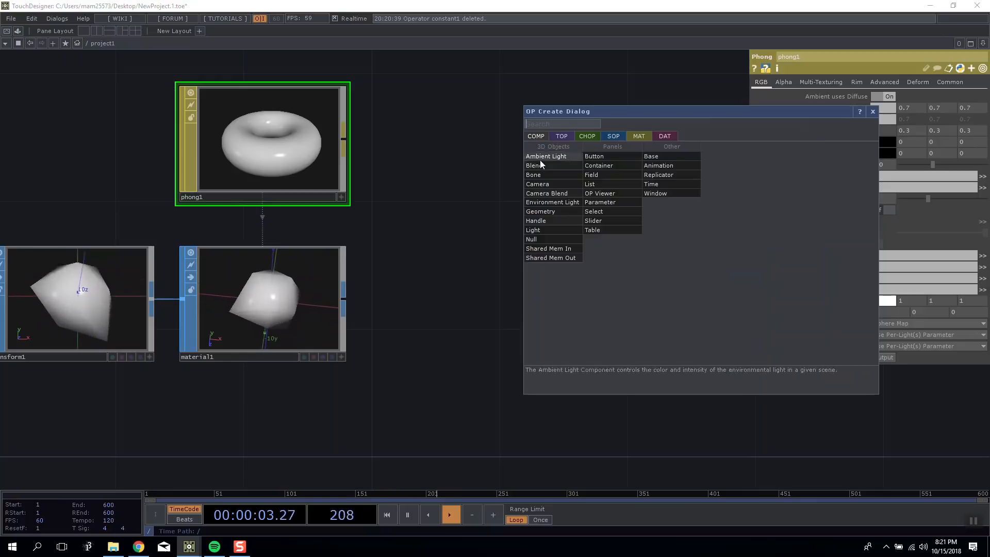
{"action": "left_click", "coordinate": [561, 212]}
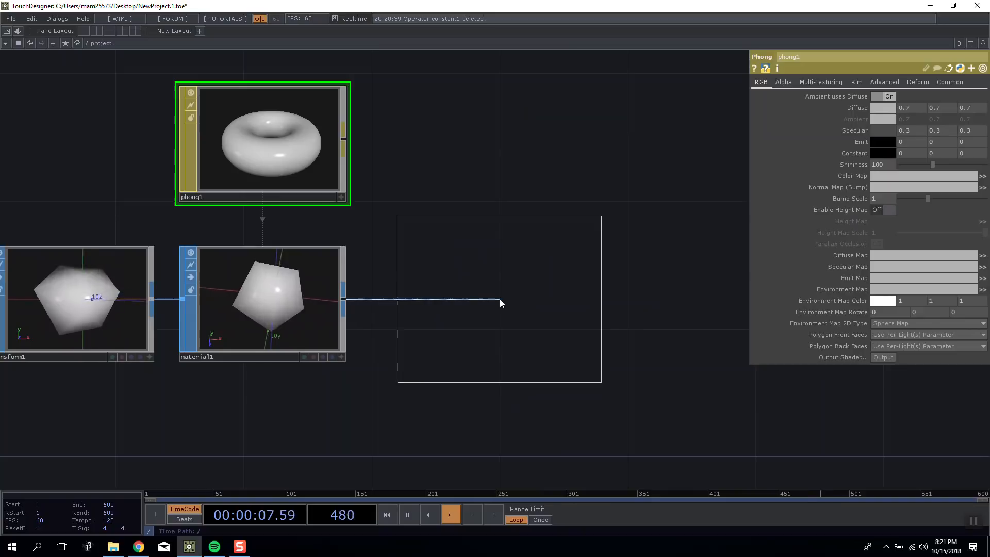
{"action": "left_click", "coordinate": [499, 298]}
{"action": "left_click_drag", "start_coordinate": [490, 147], "coordinate": [514, 121]}
{"action": "left_click_drag", "start_coordinate": [498, 251], "coordinate": [498, 218]}
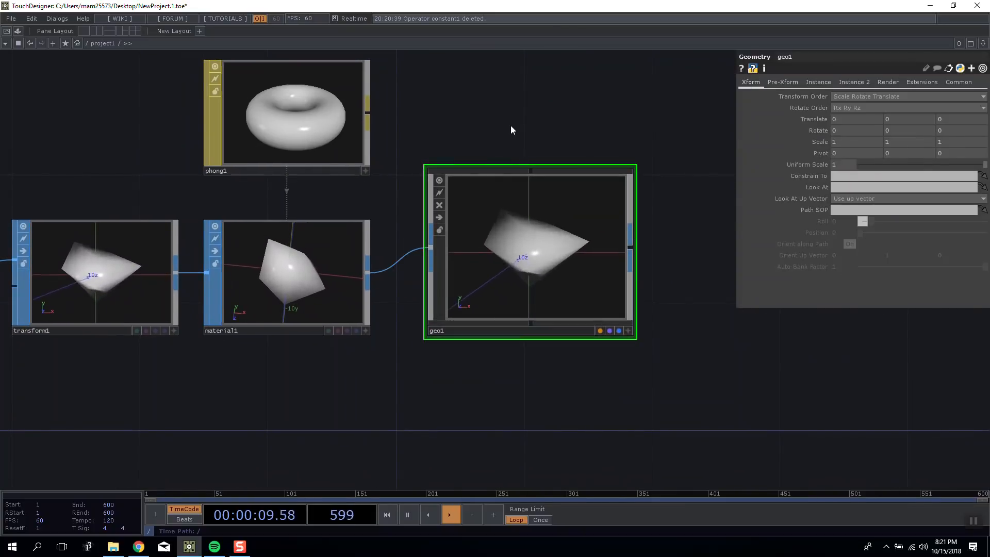
Browse the TOP, CHOP, SOP and COMP operator families in the operator creation dialog.
{"action": "double_click", "coordinate": [511, 133]}
{"action": "left_click", "coordinate": [374, 33]}
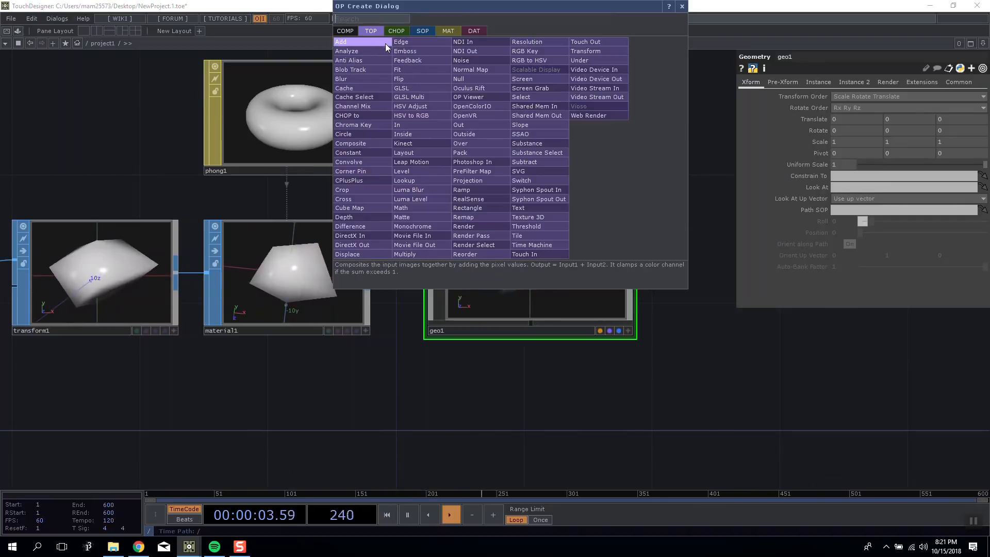
{"action": "left_click", "coordinate": [423, 31]}
{"action": "left_click", "coordinate": [404, 32]}
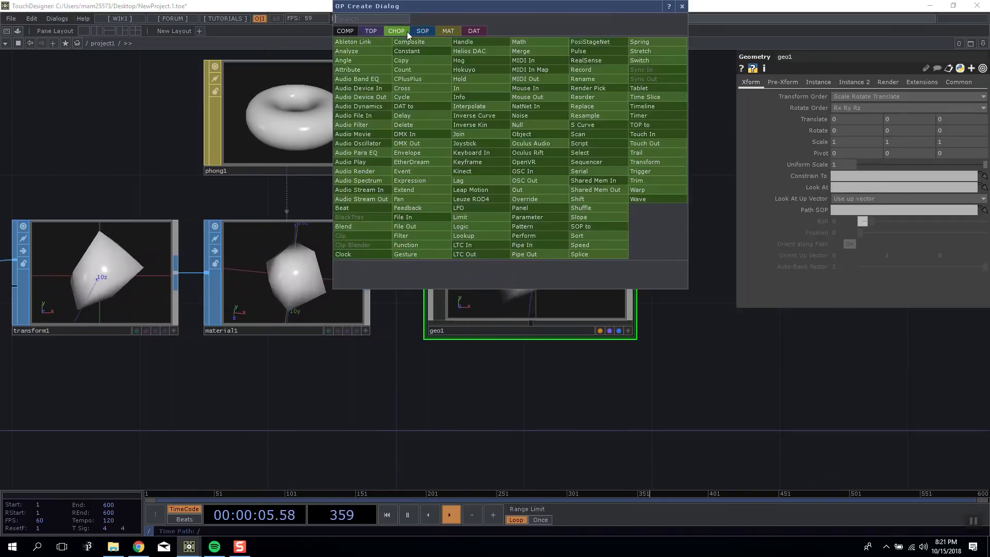
{"action": "left_click", "coordinate": [421, 34]}
{"action": "left_click", "coordinate": [142, 156]}
{"action": "left_click_drag", "start_coordinate": [503, 264], "coordinate": [503, 297]}
{"action": "key", "text": "Tab"}
{"action": "left_click", "coordinate": [205, 154]}
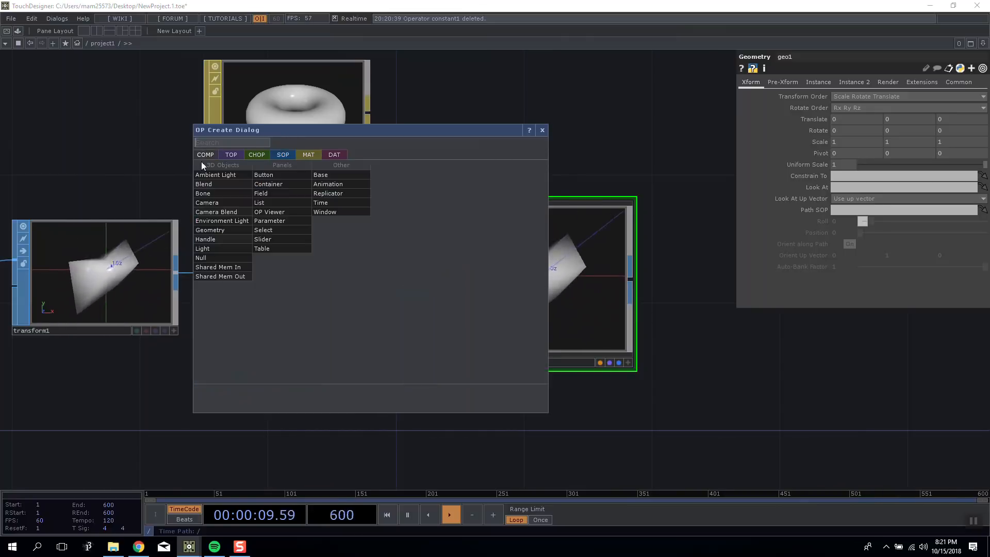
{"action": "left_click", "coordinate": [543, 130]}
{"action": "scroll", "coordinate": [515, 227], "scroll_direction": "up", "scroll_amount": 6}
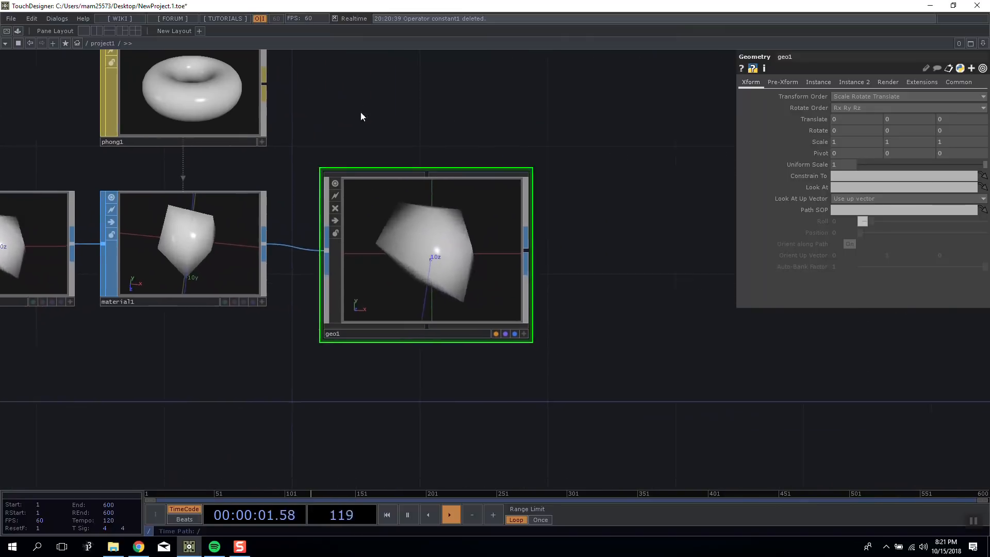
Inspect the In and Out SOPs inside the Geometry COMP and return to the parent network.
{"action": "middle_click_drag", "start_coordinate": [354, 230], "coordinate": [308, 223]}
{"action": "left_click_drag", "start_coordinate": [231, 193], "coordinate": [236, 160]}
{"action": "right_click_drag", "start_coordinate": [194, 140], "coordinate": [413, 259]}
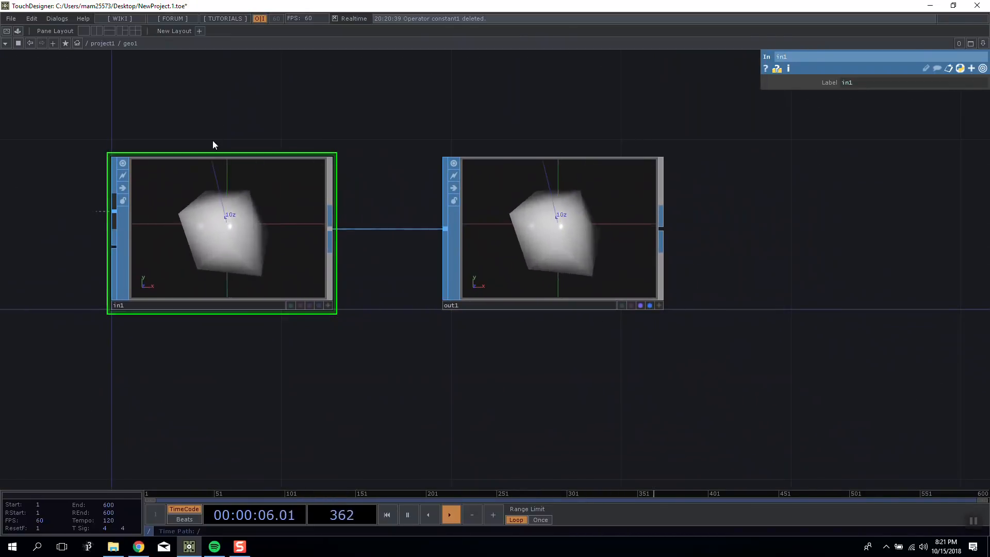
{"action": "scroll", "coordinate": [213, 135], "scroll_direction": "down", "scroll_amount": 5}
{"action": "left_click_drag", "start_coordinate": [261, 129], "coordinate": [287, 139]}
{"action": "left_click_drag", "start_coordinate": [532, 174], "coordinate": [578, 255]}
{"action": "scroll", "coordinate": [321, 221], "scroll_direction": "up", "scroll_amount": 5}
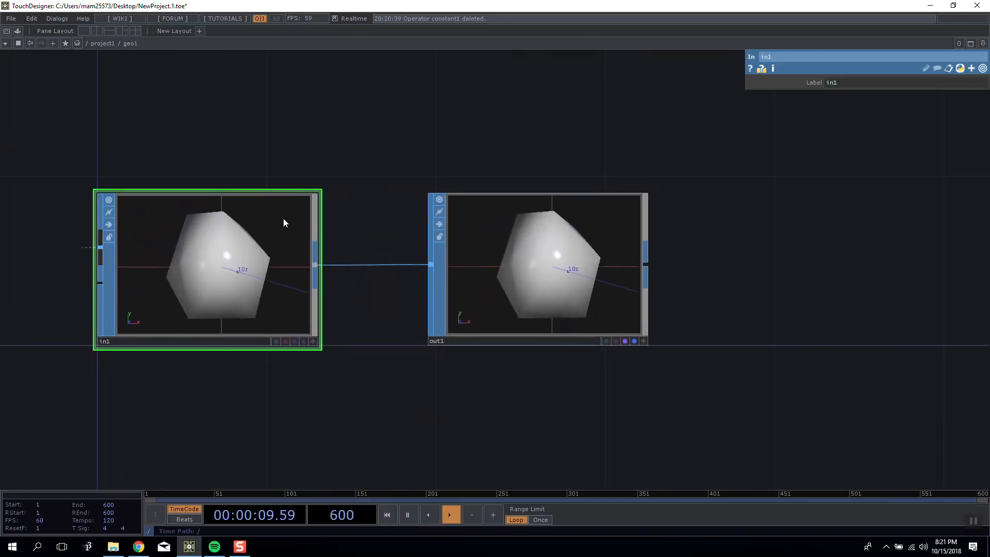
{"action": "scroll", "coordinate": [298, 232], "scroll_direction": "down", "scroll_amount": 6}
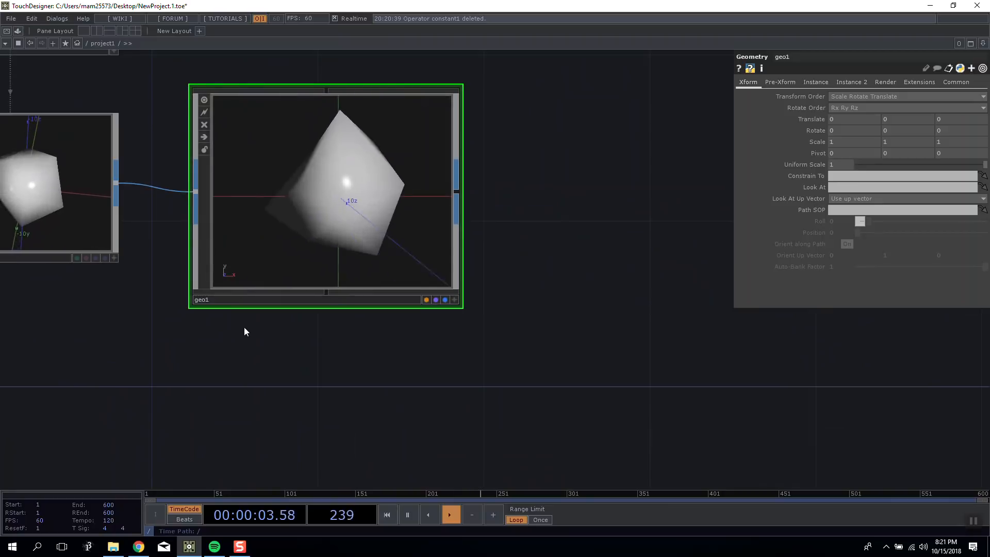
Place an unconnected second Geometry COMP for comparison with the connected one and delete it.
{"action": "key", "text": "Tab"}
{"action": "left_click", "coordinate": [82, 289]}
{"action": "left_click", "coordinate": [267, 438]}
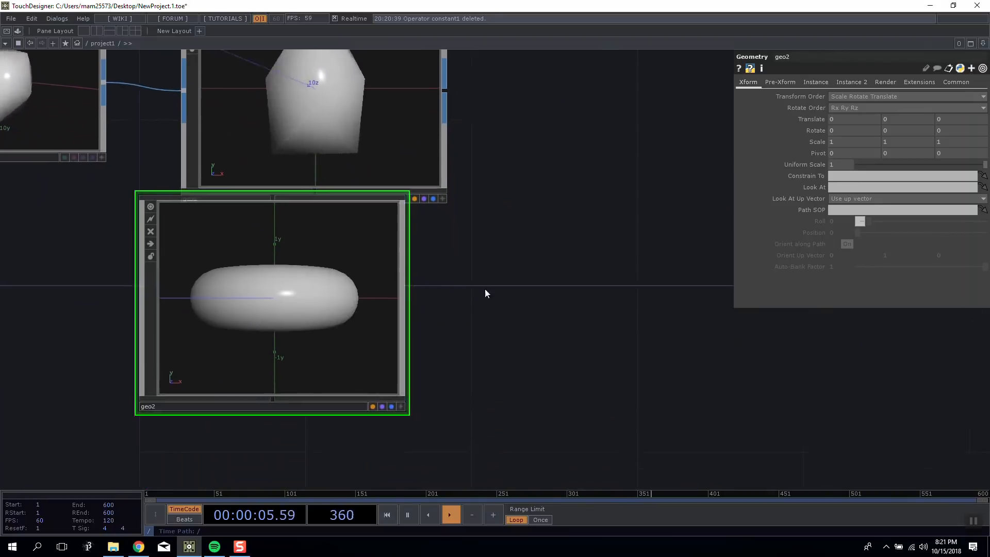
{"action": "left_click", "coordinate": [428, 432]}
{"action": "left_click_drag", "start_coordinate": [342, 305], "coordinate": [353, 376]}
{"action": "left_click_drag", "start_coordinate": [590, 387], "coordinate": [694, 488]}
{"action": "scroll", "coordinate": [373, 157], "scroll_direction": "up", "scroll_amount": 5}
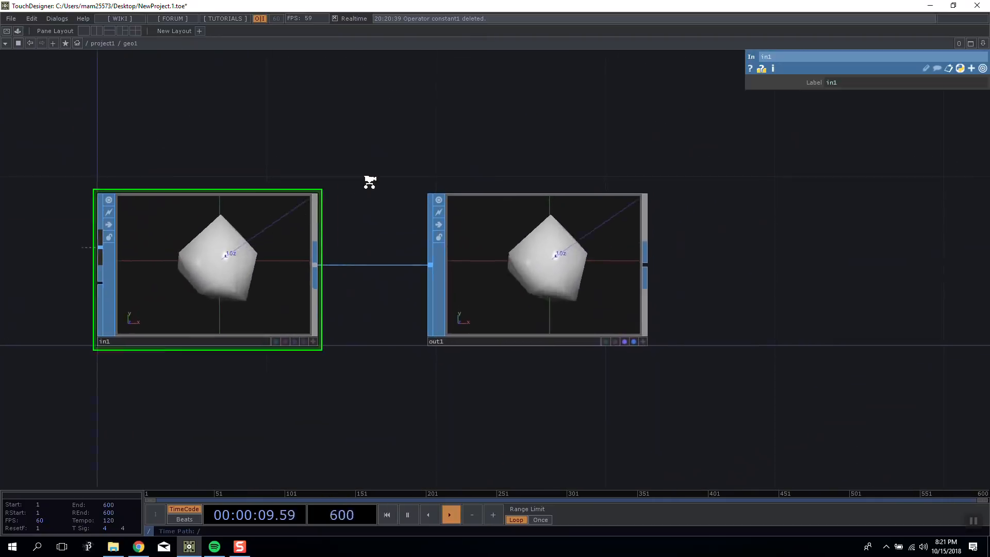
{"action": "scroll", "coordinate": [370, 181], "scroll_direction": "down", "scroll_amount": 5}
{"action": "key", "text": "p"}
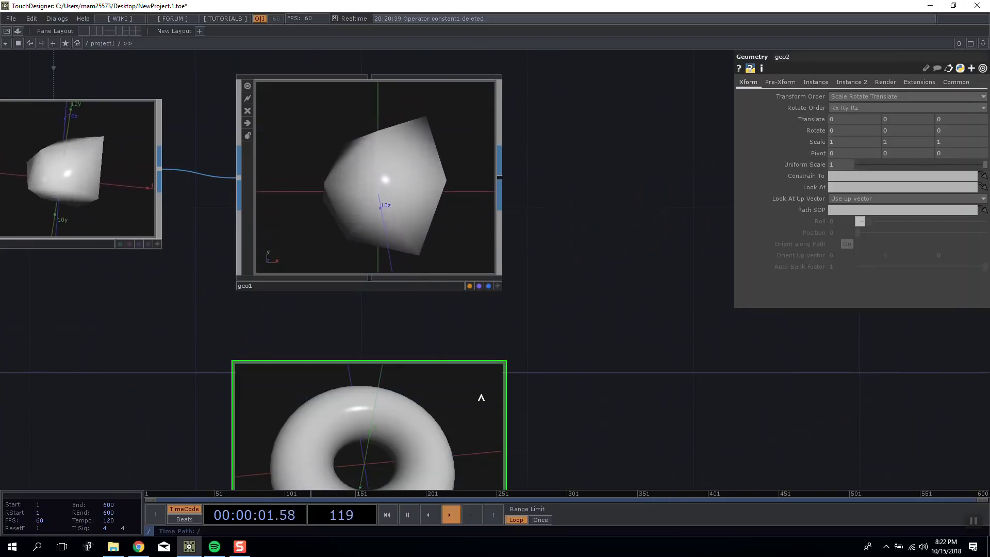
{"action": "key", "text": "Delete"}
Try another Geometry COMP on the Material SOP's output and rewire that output to the original Geometry COMP.
{"action": "right_click", "coordinate": [158, 117]}
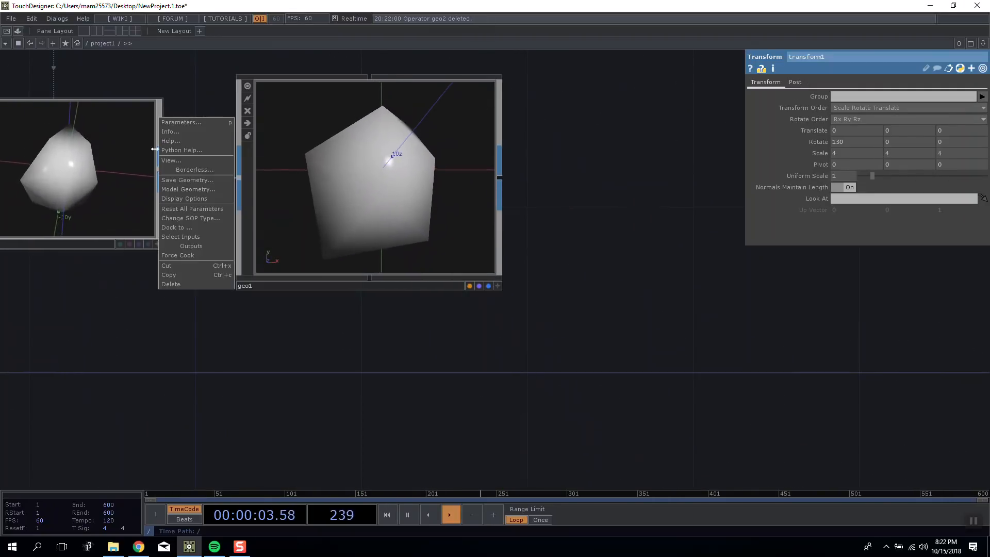
{"action": "left_click", "coordinate": [162, 166]}
{"action": "left_click", "coordinate": [13, 48]}
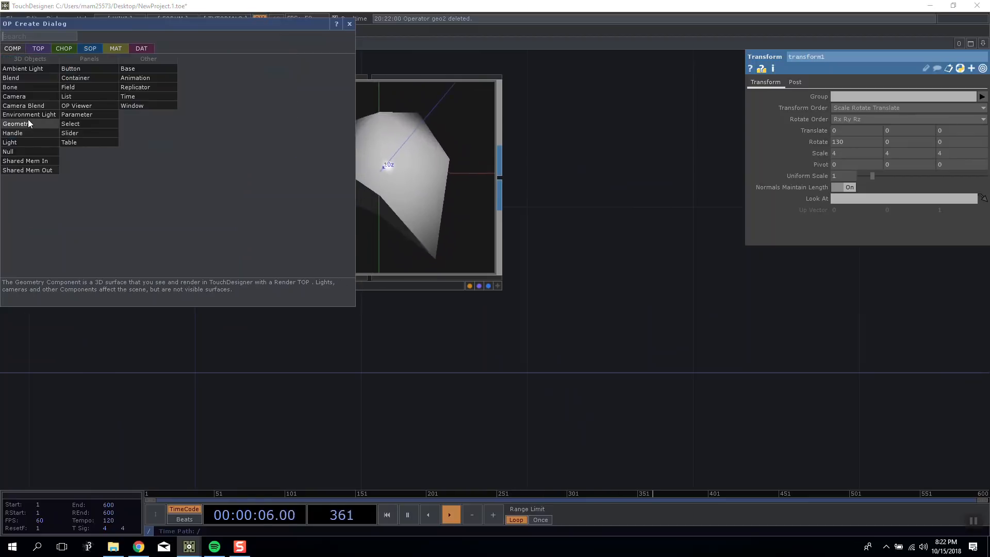
{"action": "left_click", "coordinate": [28, 124]}
{"action": "left_click", "coordinate": [400, 370]}
{"action": "key", "text": "Delete"}
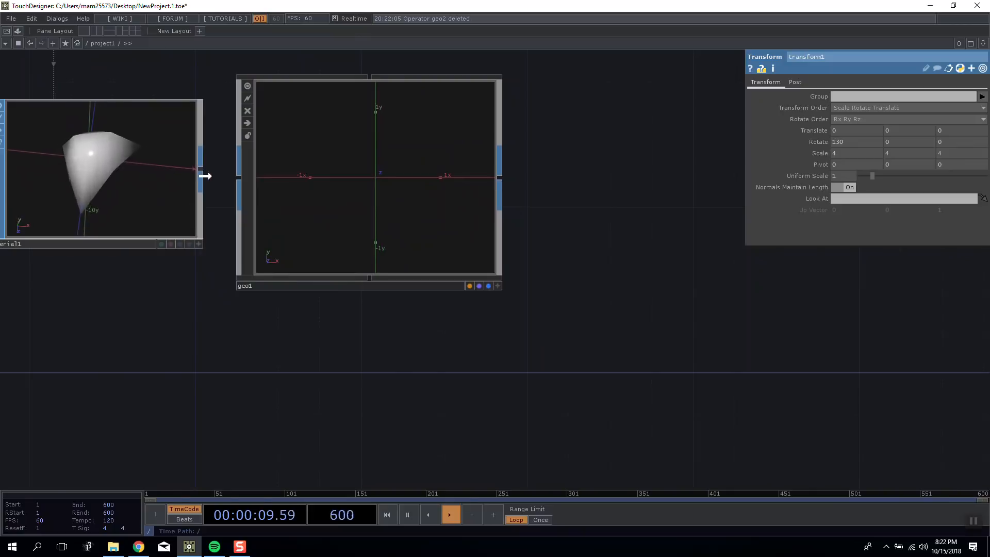
{"action": "left_click_drag", "start_coordinate": [163, 178], "coordinate": [453, 213]}
{"action": "scroll", "coordinate": [645, 271], "scroll_direction": "down", "scroll_amount": 3}
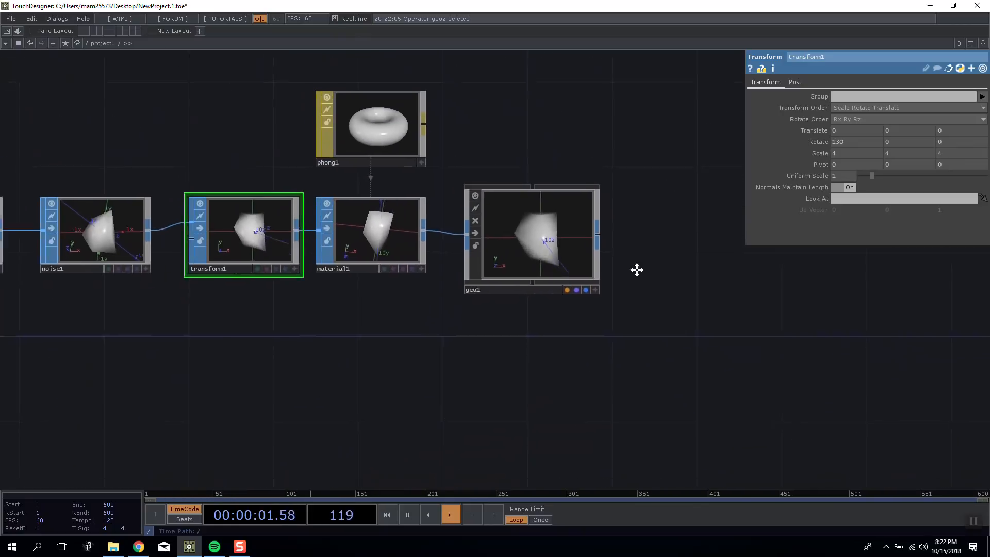
Review the node chain from the sphere and noise SOPs through to the Geometry COMP.
{"action": "left_click_drag", "start_coordinate": [521, 233], "coordinate": [521, 212]}
{"action": "left_click_drag", "start_coordinate": [522, 169], "coordinate": [541, 194]}
{"action": "left_click", "coordinate": [472, 209]}
{"action": "left_click", "coordinate": [312, 280]}
{"action": "left_click_drag", "start_coordinate": [69, 161], "coordinate": [109, 161]}
{"action": "left_click_drag", "start_coordinate": [275, 245], "coordinate": [255, 249]}
{"action": "left_click_drag", "start_coordinate": [263, 183], "coordinate": [362, 173]}
{"action": "left_click_drag", "start_coordinate": [505, 133], "coordinate": [506, 111]}
{"action": "left_click_drag", "start_coordinate": [441, 114], "coordinate": [583, 85]}
{"action": "left_click_drag", "start_coordinate": [183, 240], "coordinate": [206, 234]}
{"action": "left_click_drag", "start_coordinate": [151, 179], "coordinate": [58, 175]}
{"action": "left_click_drag", "start_coordinate": [40, 168], "coordinate": [528, 261]}
{"action": "left_click_drag", "start_coordinate": [676, 238], "coordinate": [406, 265]}
Examine the Phong-shaded shape from different angles in the Geometry COMP's viewer.
{"action": "left_click", "coordinate": [475, 263]}
{"action": "scroll", "coordinate": [476, 263], "scroll_direction": "up", "scroll_amount": 6}
{"action": "scroll", "coordinate": [476, 262], "scroll_direction": "down", "scroll_amount": 4}
{"action": "scroll", "coordinate": [472, 249], "scroll_direction": "up", "scroll_amount": 3}
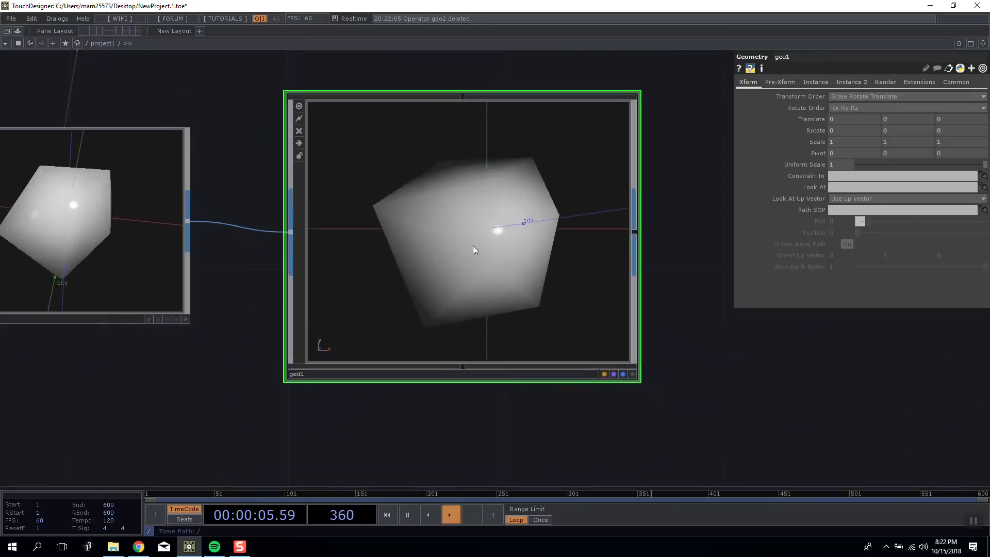
{"action": "left_click_drag", "start_coordinate": [581, 260], "coordinate": [479, 232]}
{"action": "scroll", "coordinate": [530, 252], "scroll_direction": "down", "scroll_amount": 2}
{"action": "scroll", "coordinate": [418, 245], "scroll_direction": "up", "scroll_amount": 3}
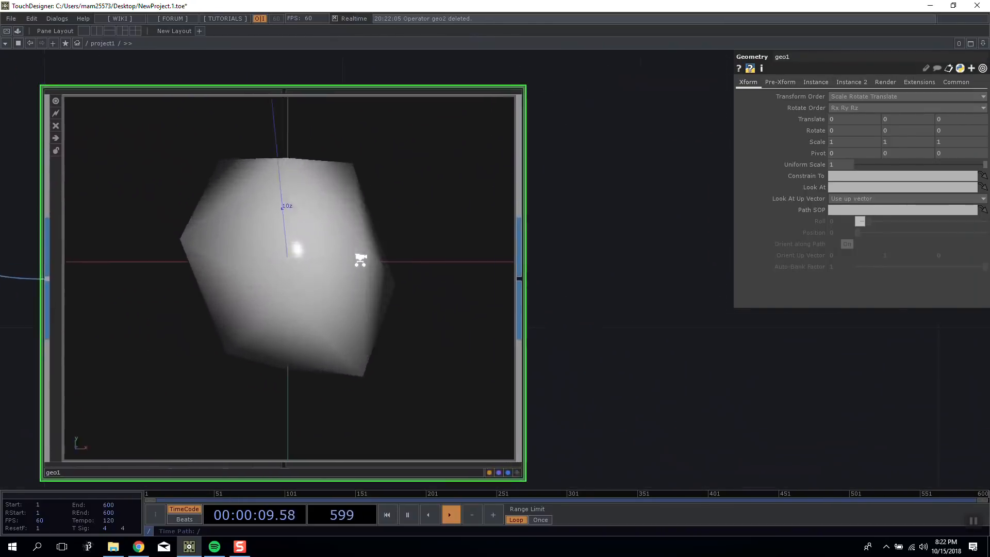
{"action": "scroll", "coordinate": [358, 259], "scroll_direction": "down", "scroll_amount": 5}
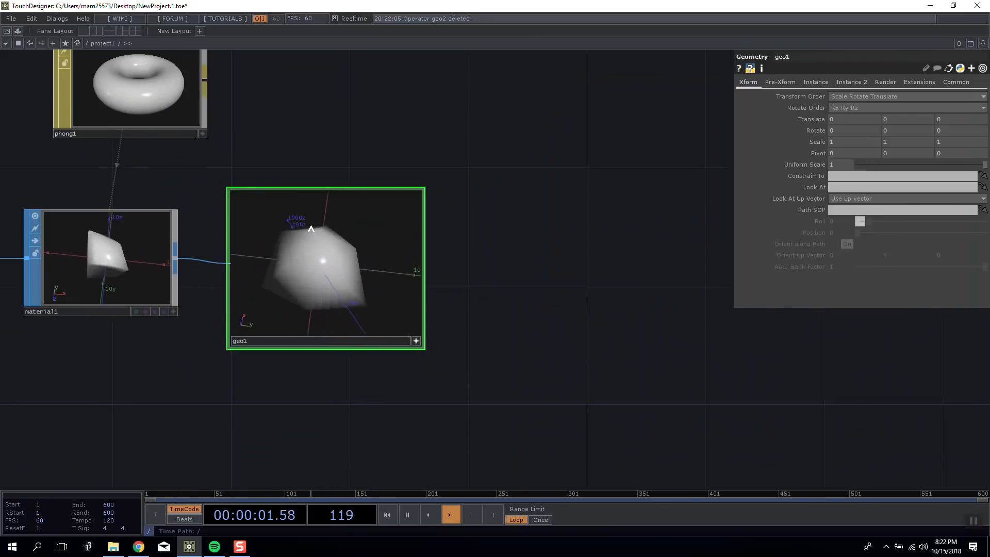
{"action": "right_click", "coordinate": [361, 272]}
{"action": "left_click_drag", "start_coordinate": [575, 230], "coordinate": [608, 239]}
{"action": "scroll", "coordinate": [573, 239], "scroll_direction": "down", "scroll_amount": 3}
Realign the Phong MAT directly above the Material SOP.
{"action": "left_click_drag", "start_coordinate": [312, 206], "coordinate": [291, 206]}
{"action": "left_click_drag", "start_coordinate": [498, 185], "coordinate": [429, 197]}
{"action": "left_click_drag", "start_coordinate": [531, 205], "coordinate": [552, 214]}
Place a Constant TOP beside the Phong MAT and set its color to orange (1, 0.545098, 0).
{"action": "key", "text": "Tab"}
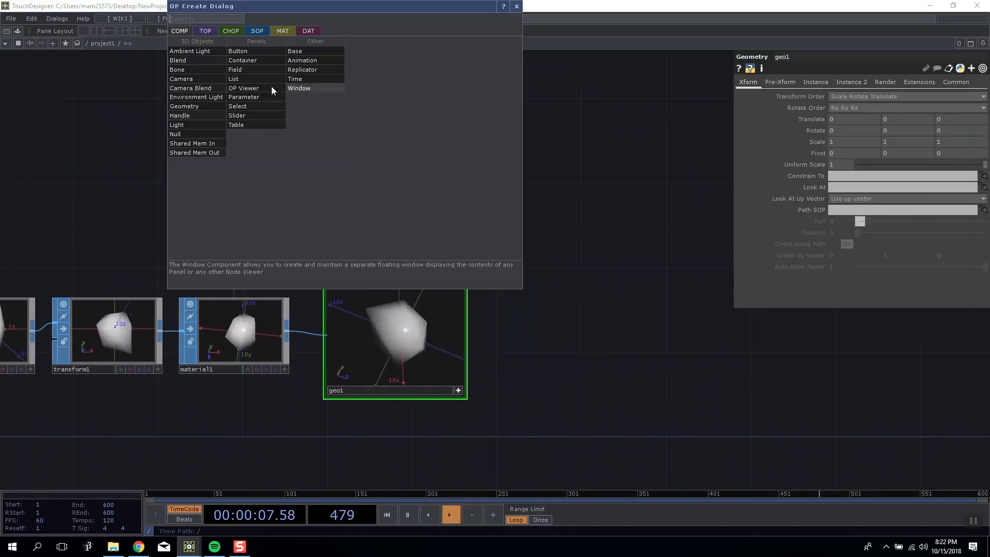
{"action": "left_click", "coordinate": [208, 32]}
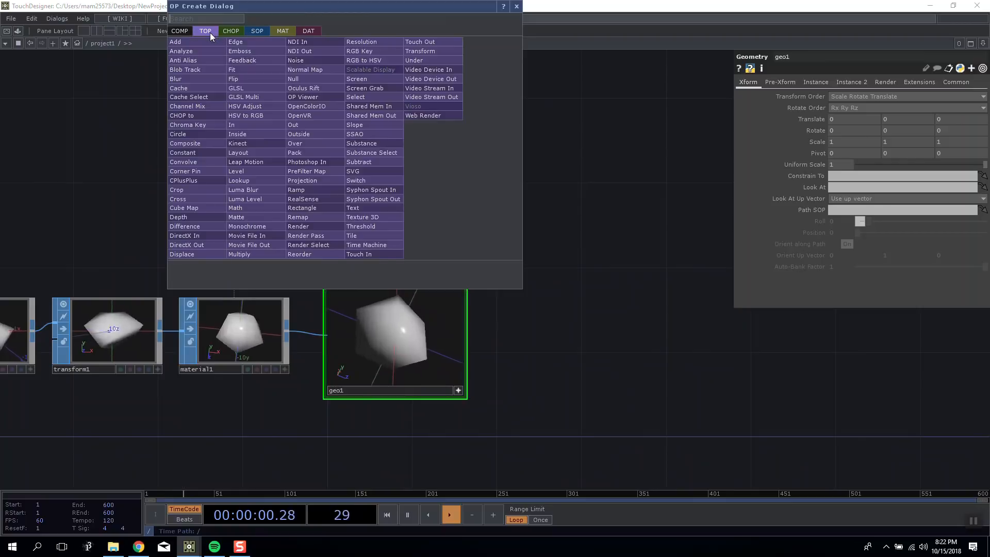
{"action": "left_click", "coordinate": [200, 154]}
{"action": "left_click", "coordinate": [87, 190]}
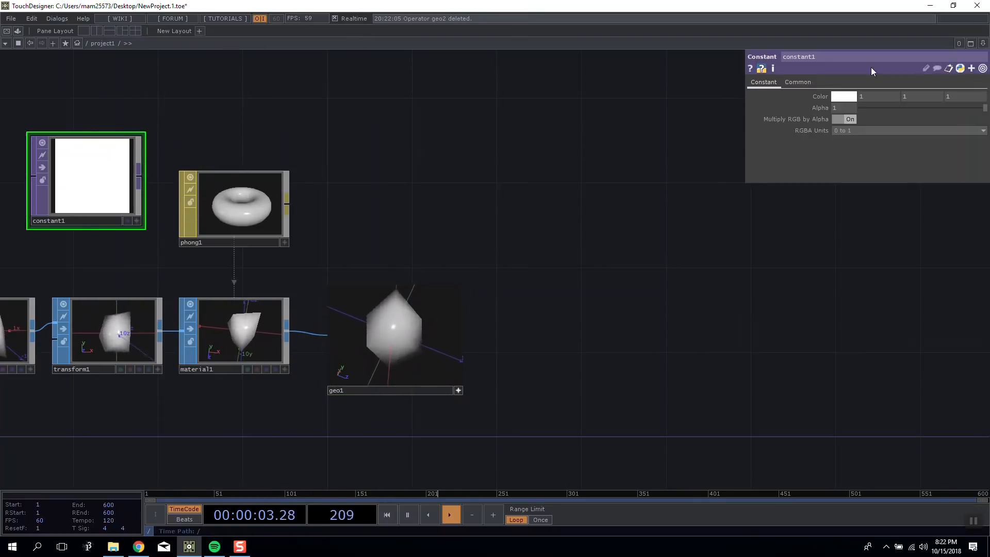
{"action": "left_click", "coordinate": [845, 97]}
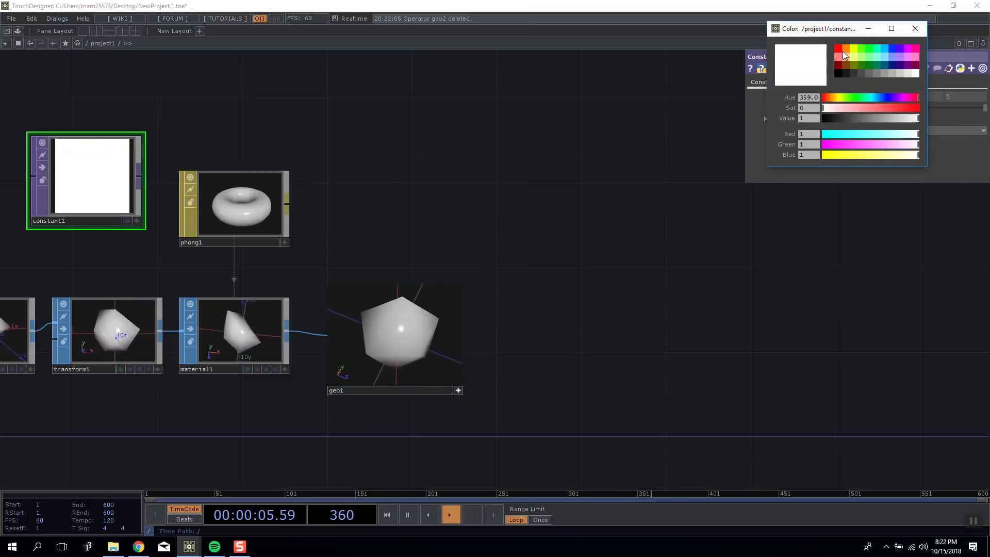
{"action": "left_click", "coordinate": [843, 51]}
{"action": "left_click", "coordinate": [916, 29]}
Apply the orange Constant TOP to the Phong MAT and line the two nodes up.
{"action": "left_click_drag", "start_coordinate": [108, 168], "coordinate": [235, 172]}
{"action": "left_click", "coordinate": [234, 164]}
{"action": "left_click_drag", "start_coordinate": [122, 175], "coordinate": [122, 197]}
Check the orange shape in the Geometry COMP's viewer and deactivate that viewer.
{"action": "left_click_drag", "start_coordinate": [576, 175], "coordinate": [672, 137]}
{"action": "left_click_drag", "start_coordinate": [343, 272], "coordinate": [343, 269]}
{"action": "left_click_drag", "start_coordinate": [565, 164], "coordinate": [606, 136]}
{"action": "left_click", "coordinate": [419, 302]}
{"action": "left_click", "coordinate": [419, 302]}
{"action": "left_click_drag", "start_coordinate": [476, 138], "coordinate": [424, 137]}
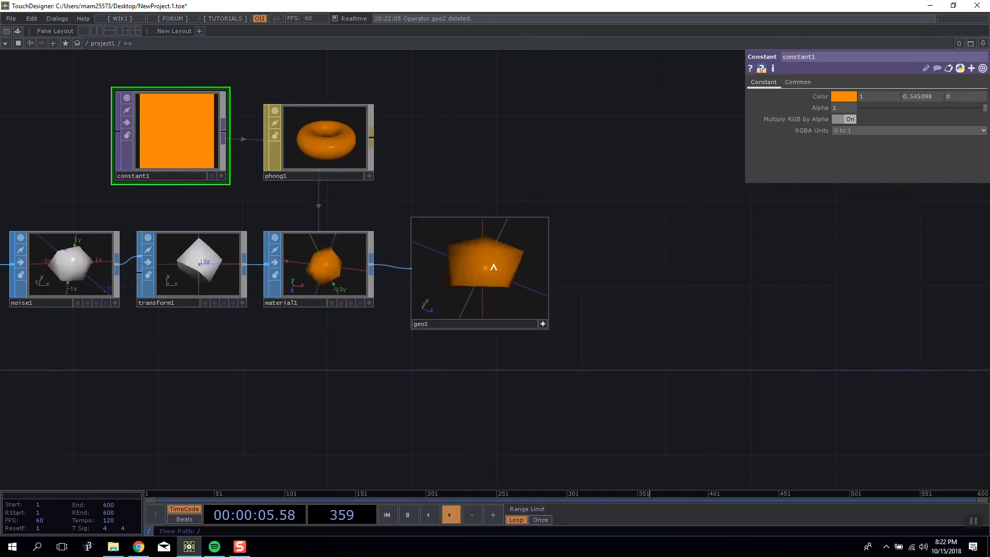
{"action": "left_click", "coordinate": [540, 326]}
{"action": "left_click_drag", "start_coordinate": [585, 271], "coordinate": [483, 340]}
Add a Camera COMP in the empty area beyond the Geometry COMP.
{"action": "double_click", "coordinate": [572, 190]}
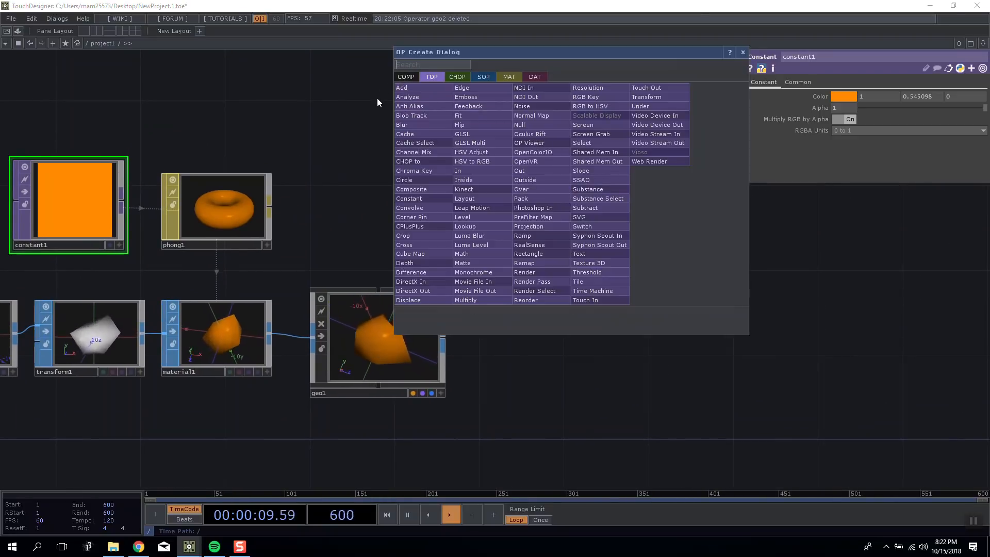
{"action": "left_click", "coordinate": [381, 93]}
{"action": "left_click_drag", "start_coordinate": [530, 232], "coordinate": [451, 238]}
{"action": "double_click", "coordinate": [386, 94]}
{"action": "left_click", "coordinate": [222, 32]}
{"action": "left_click", "coordinate": [246, 82]}
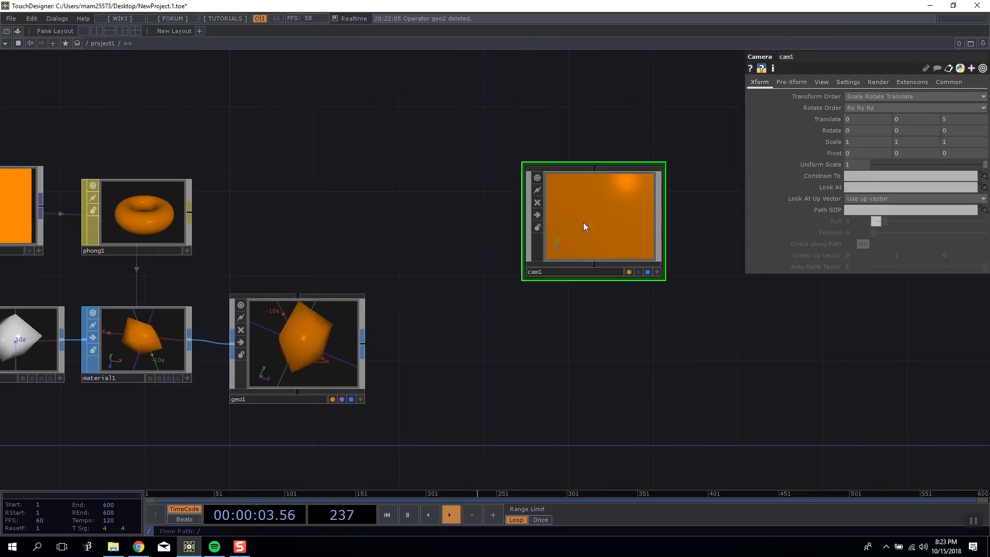
{"action": "left_click", "coordinate": [607, 243]}
Add a Light COMP directly beside the Camera COMP.
{"action": "double_click", "coordinate": [615, 318]}
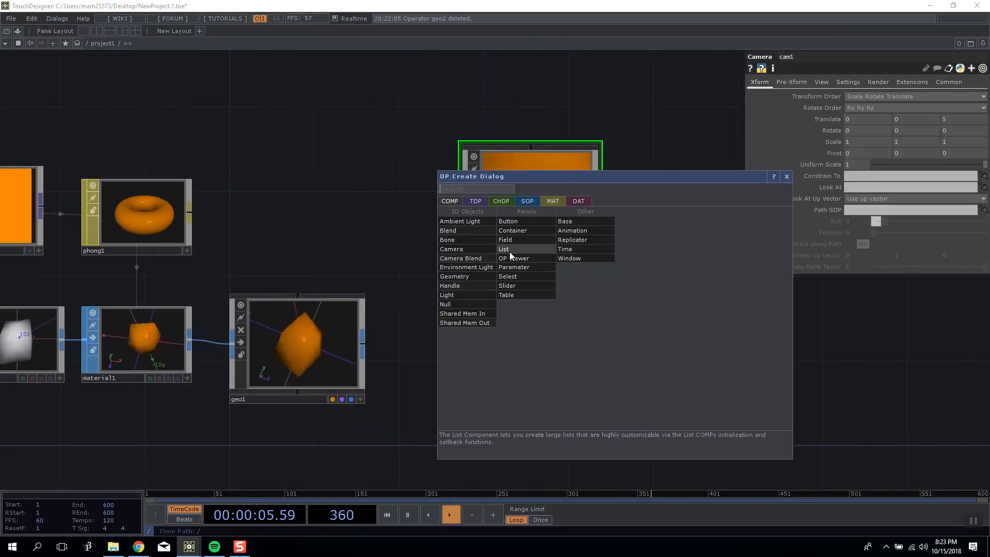
{"action": "left_click", "coordinate": [480, 293]}
{"action": "left_click", "coordinate": [667, 203]}
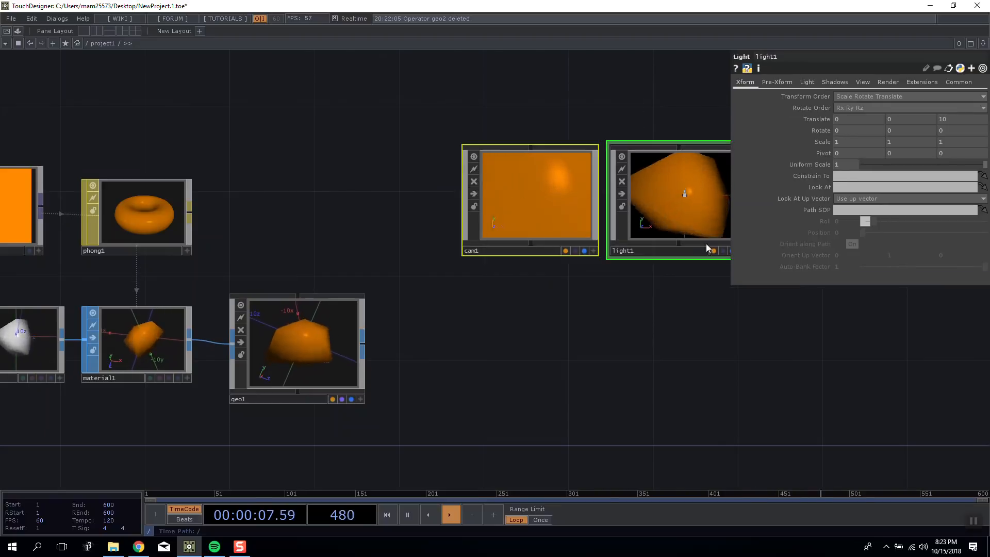
{"action": "left_click_drag", "start_coordinate": [707, 245], "coordinate": [641, 227]}
{"action": "double_click", "coordinate": [639, 248]}
{"action": "left_click", "coordinate": [305, 141]}
Set the Transform SOP's scale to 1 on all three axes.
{"action": "left_click_drag", "start_coordinate": [592, 292], "coordinate": [531, 265]}
{"action": "scroll", "coordinate": [490, 261], "scroll_direction": "down", "scroll_amount": 3}
{"action": "scroll", "coordinate": [485, 266], "scroll_direction": "up", "scroll_amount": 6}
{"action": "left_click_drag", "start_coordinate": [216, 243], "coordinate": [240, 243]}
{"action": "scroll", "coordinate": [240, 247], "scroll_direction": "down", "scroll_amount": 3}
{"action": "left_click", "coordinate": [104, 288]}
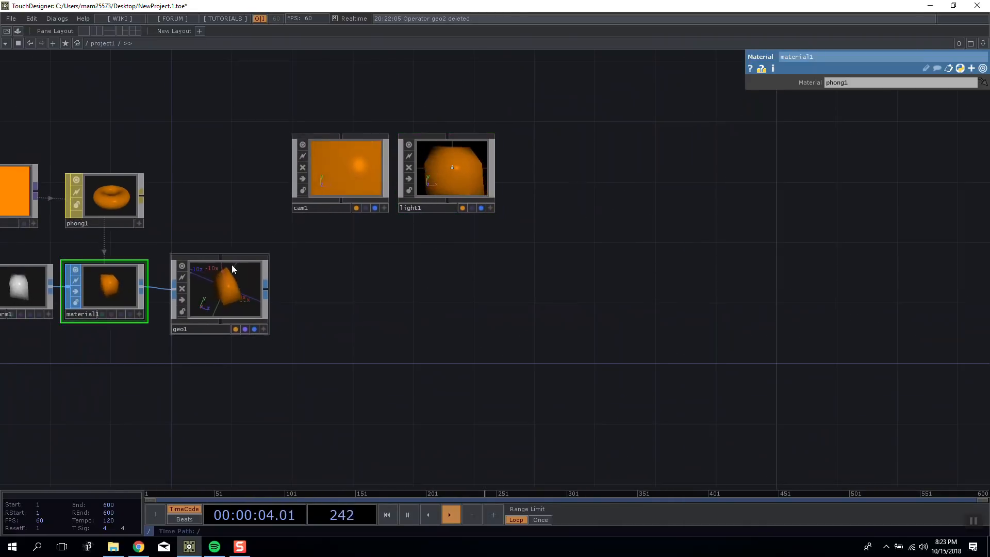
{"action": "key", "text": "h"}
{"action": "left_click", "coordinate": [281, 292]}
{"action": "left_click_drag", "start_coordinate": [847, 155], "coordinate": [840, 135]}
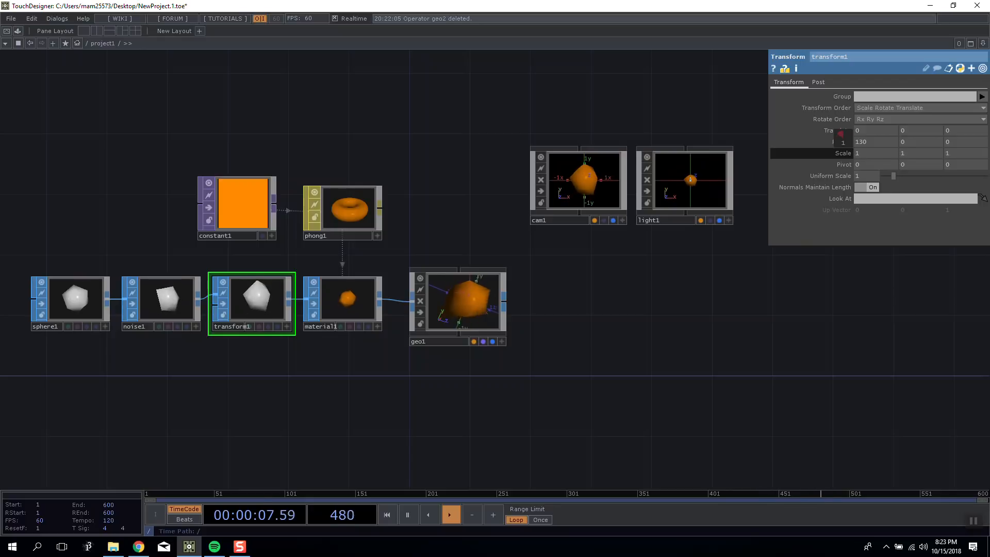
Move the Geometry COMP away from the Material SOP so it lines up beneath the Camera COMP.
{"action": "left_click_drag", "start_coordinate": [671, 243], "coordinate": [521, 261]}
{"action": "scroll", "coordinate": [521, 261], "scroll_direction": "up", "scroll_amount": 2}
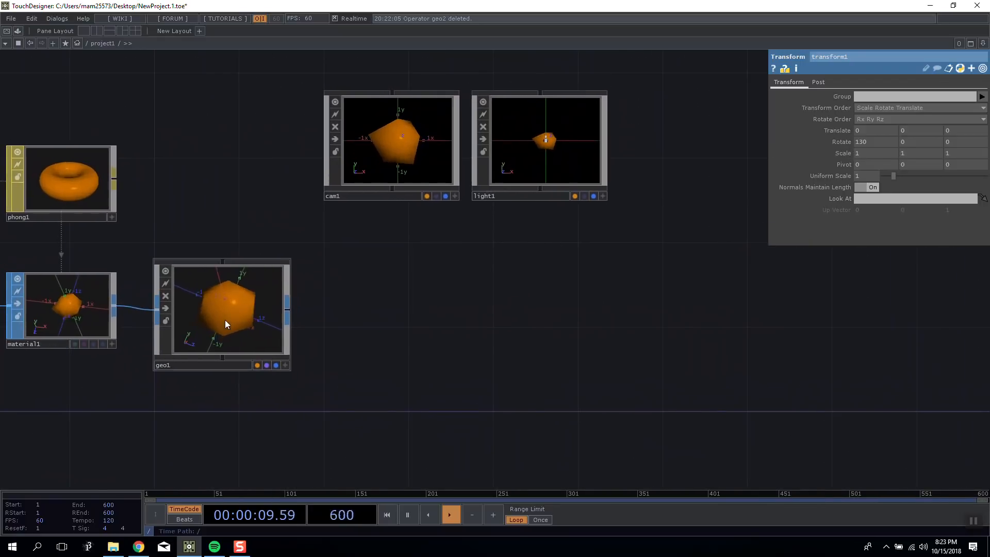
{"action": "left_click_drag", "start_coordinate": [327, 280], "coordinate": [483, 283]}
Shift the Sphere, Noise, Transform and Material SOPs together, further away from the Geometry COMP.
{"action": "left_click_drag", "start_coordinate": [408, 233], "coordinate": [823, 335]}
{"action": "left_click_drag", "start_coordinate": [487, 163], "coordinate": [512, 180]}
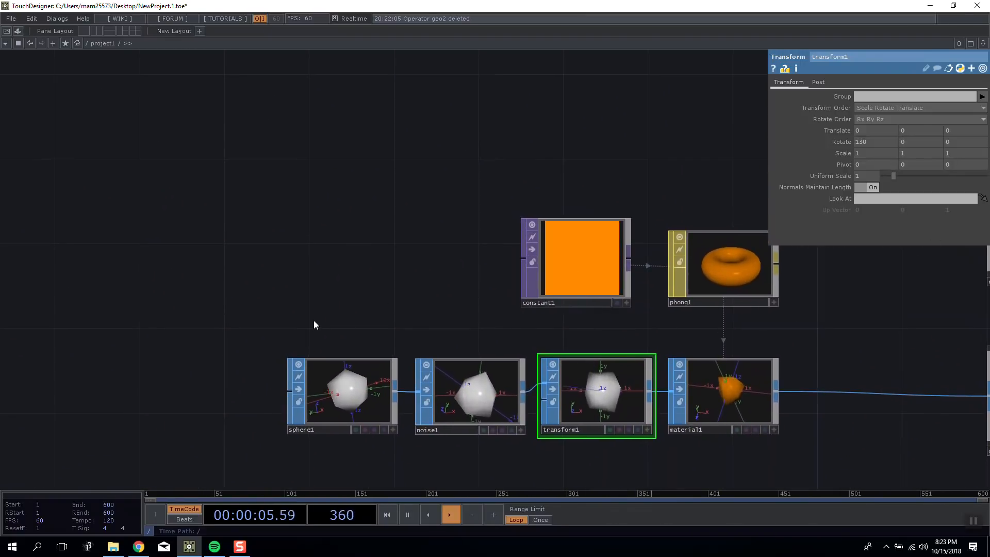
{"action": "left_click_drag", "start_coordinate": [767, 435], "coordinate": [704, 435]}
{"action": "left_click", "coordinate": [574, 317]}
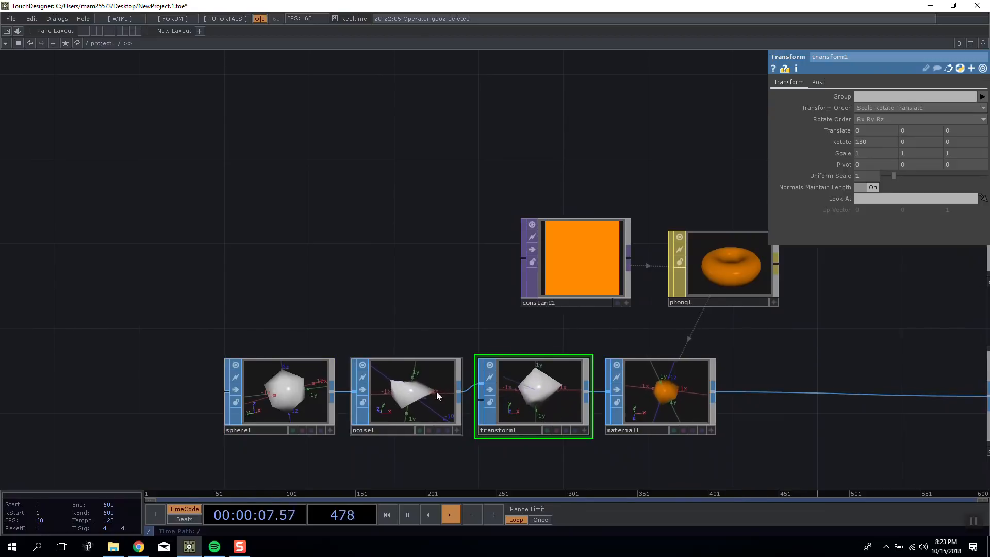
Move the Constant TOP and the Phong MAT over, lining the Phong MAT up above the Material SOP.
{"action": "left_click_drag", "start_coordinate": [394, 315], "coordinate": [364, 312]}
{"action": "left_click", "coordinate": [368, 363]}
{"action": "left_click_drag", "start_coordinate": [397, 277], "coordinate": [313, 273]}
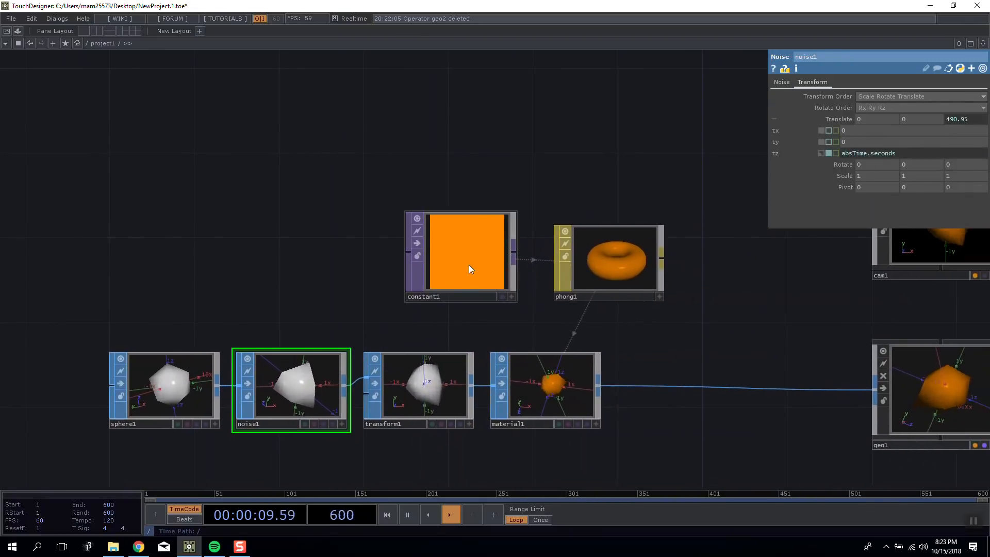
{"action": "left_click_drag", "start_coordinate": [469, 265], "coordinate": [342, 265]}
{"action": "left_click_drag", "start_coordinate": [593, 261], "coordinate": [531, 261]}
{"action": "left_click", "coordinate": [539, 237]}
Move the Geometry, Camera and Light COMPs together closer to the Material SOP.
{"action": "left_click_drag", "start_coordinate": [488, 155], "coordinate": [471, 123]}
{"action": "scroll", "coordinate": [536, 354], "scroll_direction": "up", "scroll_amount": 5}
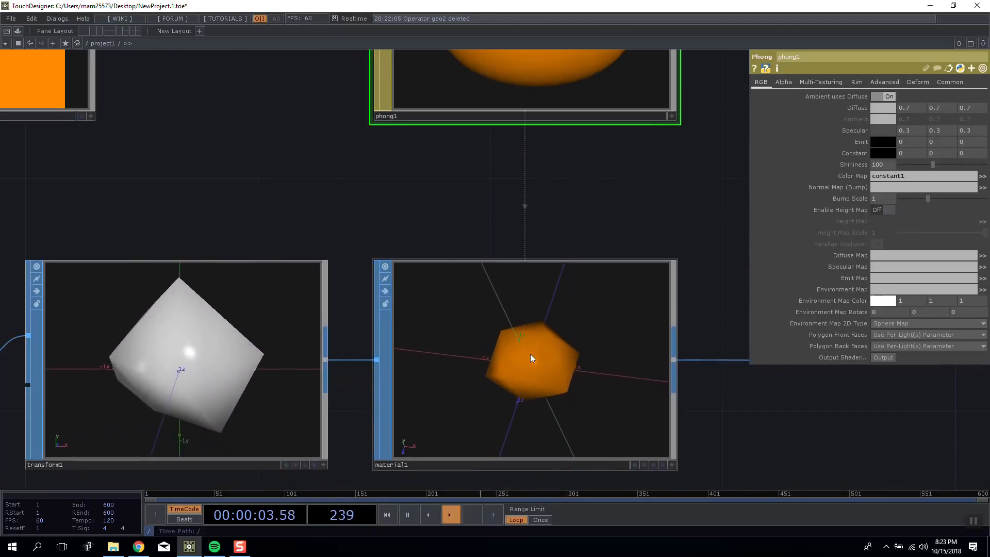
{"action": "scroll", "coordinate": [623, 229], "scroll_direction": "down", "scroll_amount": 5}
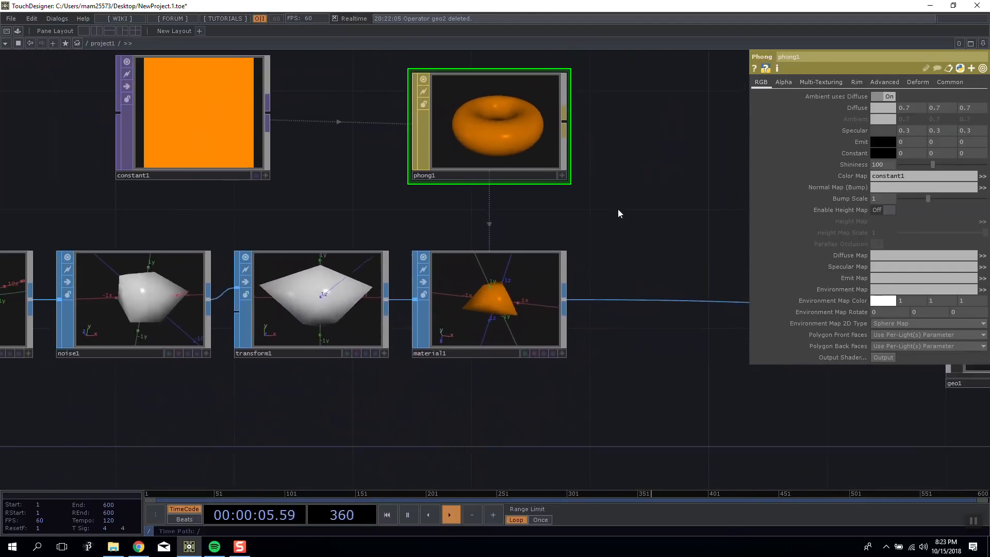
{"action": "left_click_drag", "start_coordinate": [722, 290], "coordinate": [385, 285]}
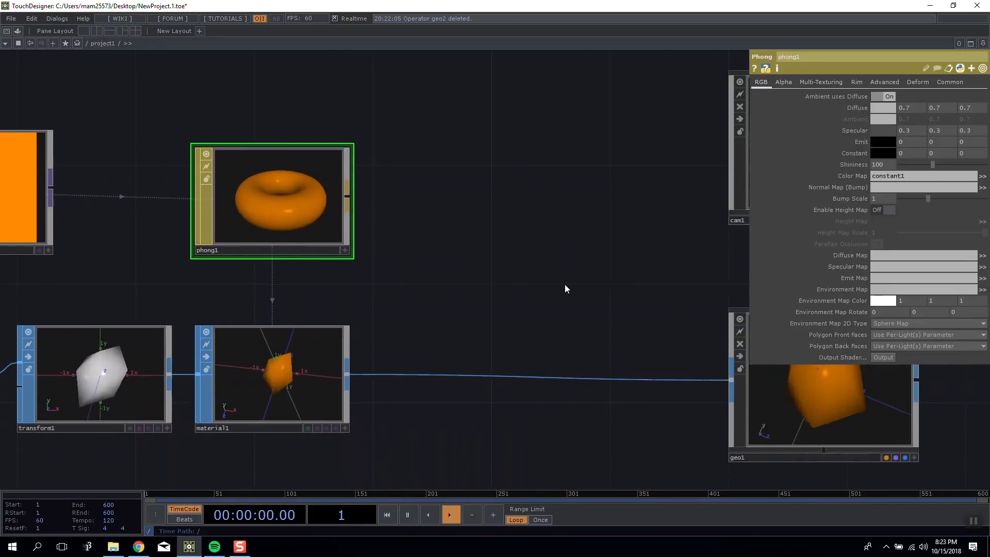
{"action": "left_click_drag", "start_coordinate": [549, 278], "coordinate": [289, 275]}
{"action": "scroll", "coordinate": [317, 274], "scroll_direction": "down", "scroll_amount": 5}
{"action": "left_click_drag", "start_coordinate": [542, 299], "coordinate": [429, 296]}
{"action": "right_click_drag", "start_coordinate": [483, 336], "coordinate": [495, 350]}
{"action": "left_click_drag", "start_coordinate": [359, 298], "coordinate": [300, 284]}
{"action": "left_click", "coordinate": [314, 299]}
Move the Camera and Light COMPs together so they sit diagonally beyond the Geometry COMP.
{"action": "left_click", "coordinate": [284, 207]}
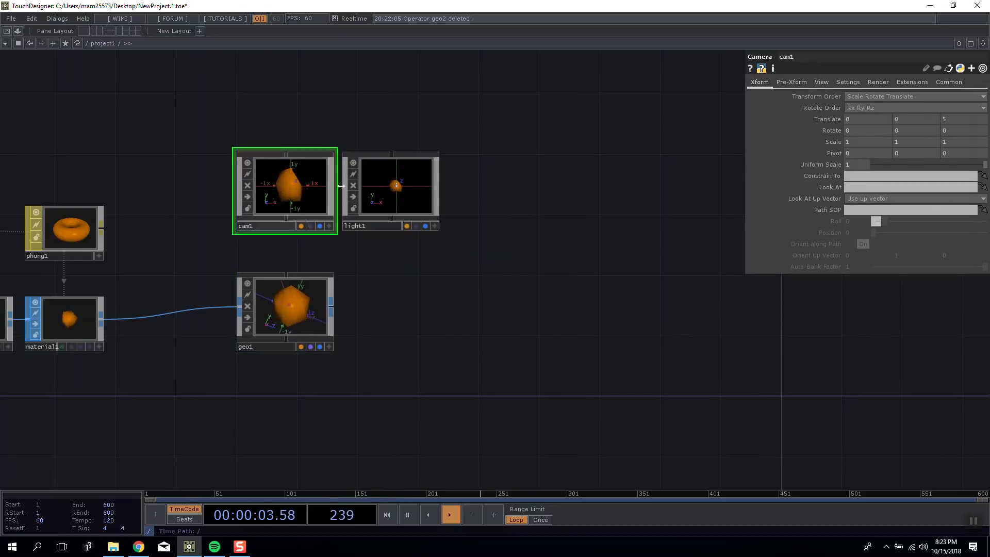
{"action": "scroll", "coordinate": [341, 186], "scroll_direction": "up", "scroll_amount": 5}
{"action": "left_click", "coordinate": [344, 180]}
{"action": "right_click_drag", "start_coordinate": [234, 88], "coordinate": [424, 232]}
{"action": "left_click_drag", "start_coordinate": [425, 240], "coordinate": [574, 240]}
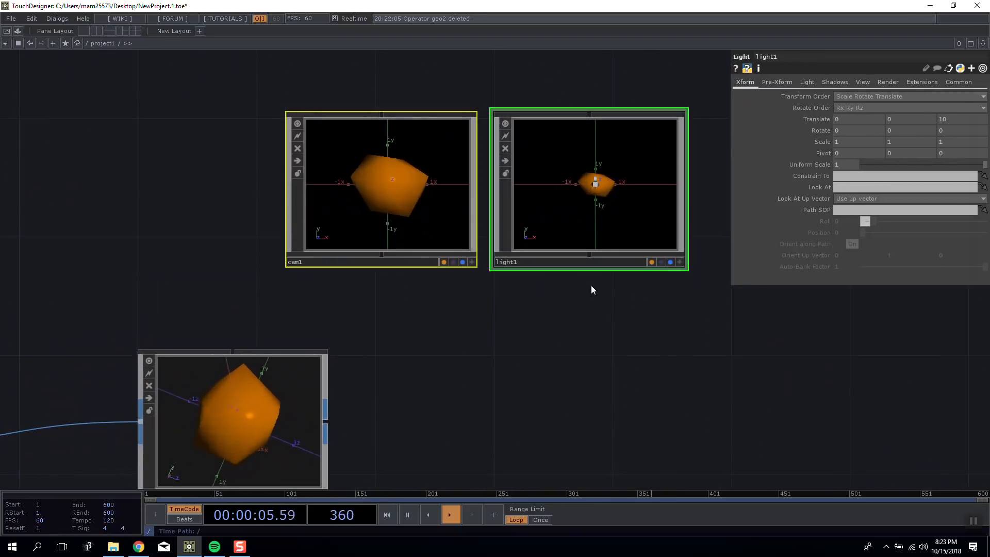
{"action": "left_click", "coordinate": [405, 154]}
{"action": "left_click_drag", "start_coordinate": [489, 136], "coordinate": [430, 152]}
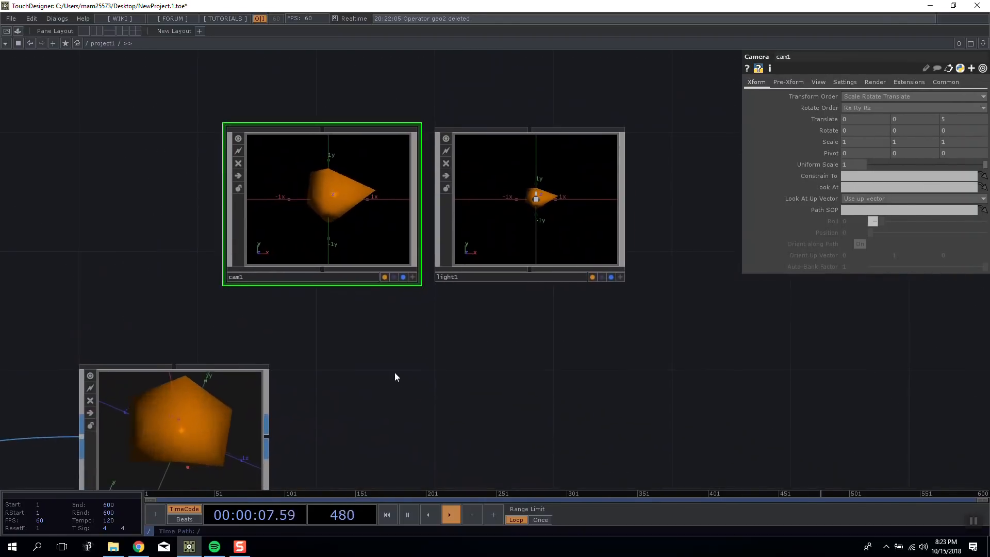
Move the Geometry COMP back toward the Material SOP, away from the Camera and Light COMPs.
{"action": "left_click_drag", "start_coordinate": [394, 373], "coordinate": [383, 282]}
{"action": "left_click_drag", "start_coordinate": [241, 319], "coordinate": [182, 318]}
{"action": "left_click_drag", "start_coordinate": [261, 268], "coordinate": [241, 297]}
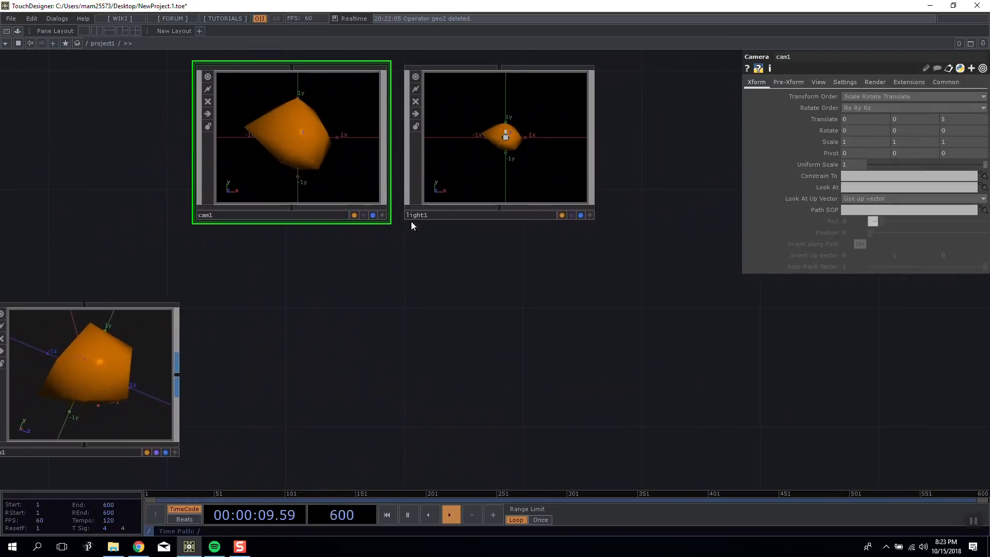
Set the Light COMP's Z translate to 8 and its Dimmer to 0.996.
{"action": "left_click", "coordinate": [456, 160]}
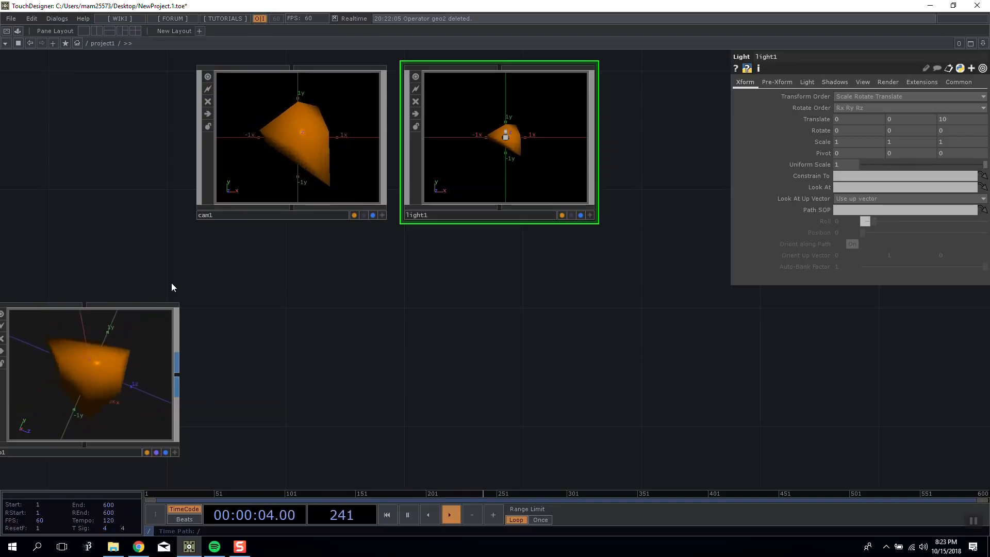
{"action": "middle_click_drag", "start_coordinate": [955, 119], "coordinate": [954, 105]}
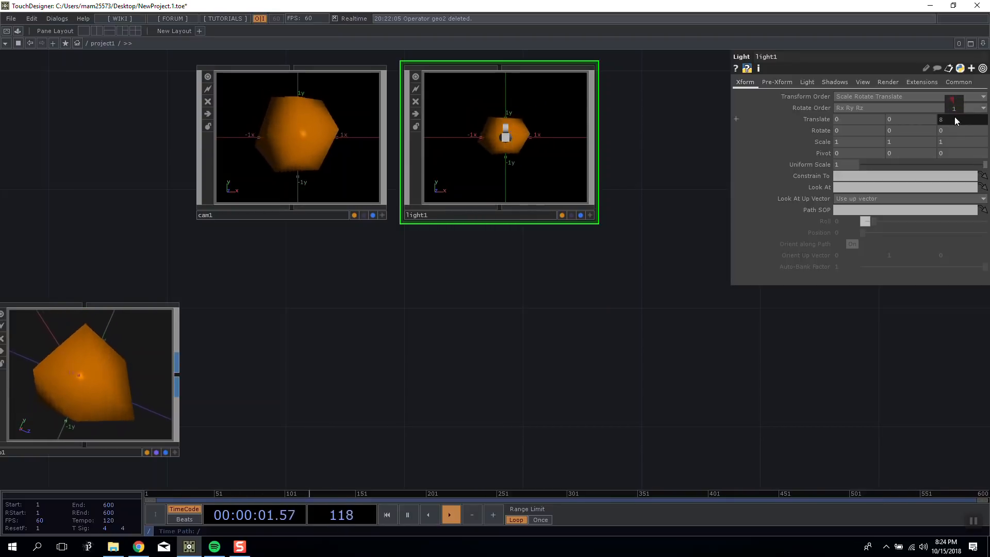
{"action": "left_click", "coordinate": [812, 84]}
{"action": "left_click_drag", "start_coordinate": [885, 108], "coordinate": [786, 115]}
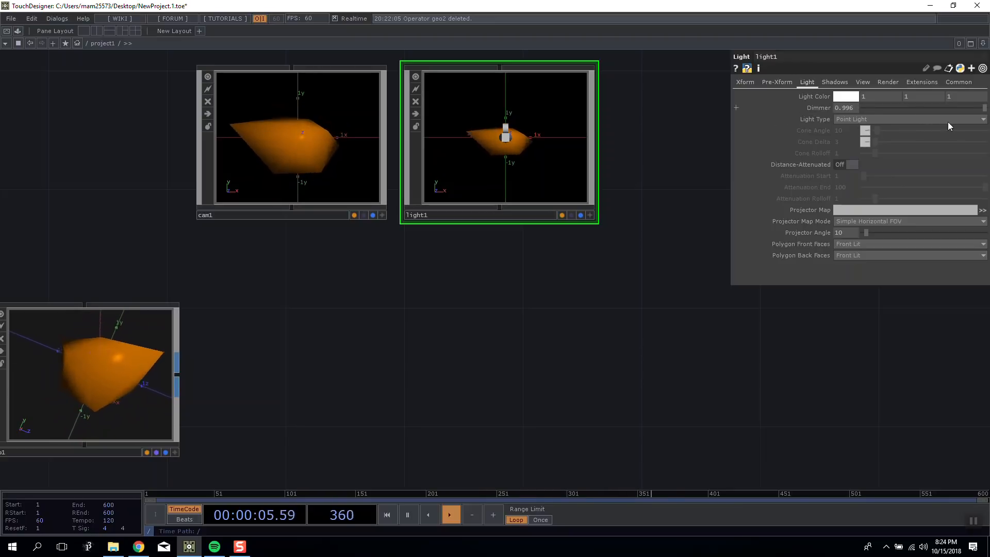
Look through the Phong MAT's Advanced, Deform and Common parameters.
{"action": "scroll", "coordinate": [558, 297], "scroll_direction": "down", "scroll_amount": 5}
{"action": "left_click", "coordinate": [221, 261]}
{"action": "left_click", "coordinate": [886, 83]}
{"action": "left_click", "coordinate": [896, 82]}
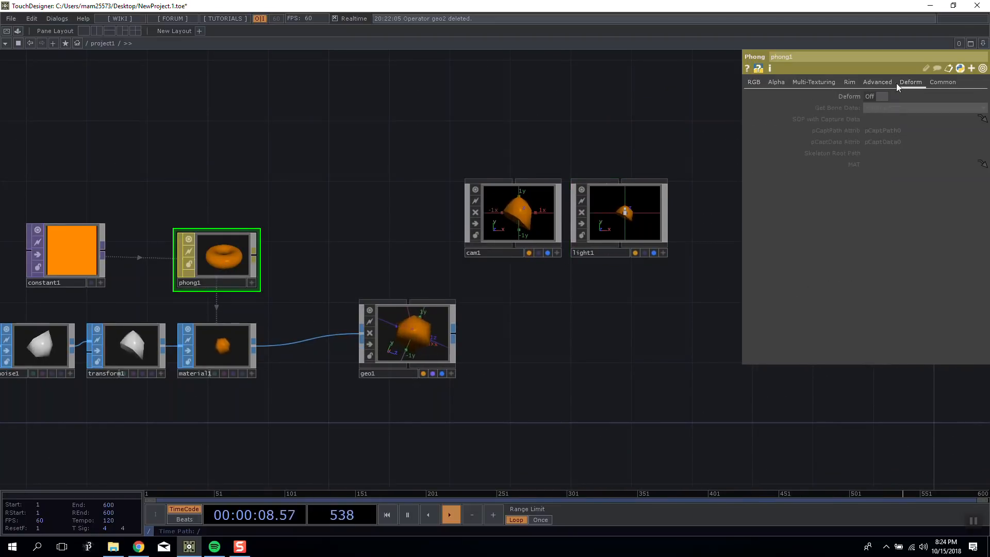
{"action": "left_click", "coordinate": [935, 82]}
Set the Light COMP's Z translate to 5.
{"action": "scroll", "coordinate": [571, 254], "scroll_direction": "up", "scroll_amount": 3}
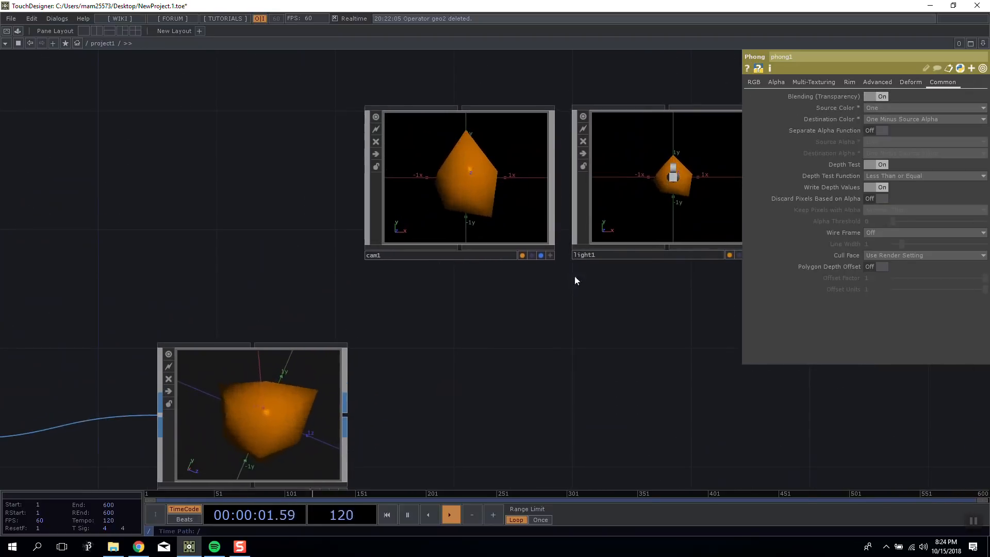
{"action": "left_click_drag", "start_coordinate": [113, 232], "coordinate": [456, 267]}
{"action": "left_click_drag", "start_coordinate": [668, 317], "coordinate": [508, 194]}
{"action": "scroll", "coordinate": [509, 194], "scroll_direction": "down", "scroll_amount": 4}
{"action": "left_click_drag", "start_coordinate": [476, 256], "coordinate": [331, 286]}
{"action": "scroll", "coordinate": [467, 180], "scroll_direction": "up", "scroll_amount": 2}
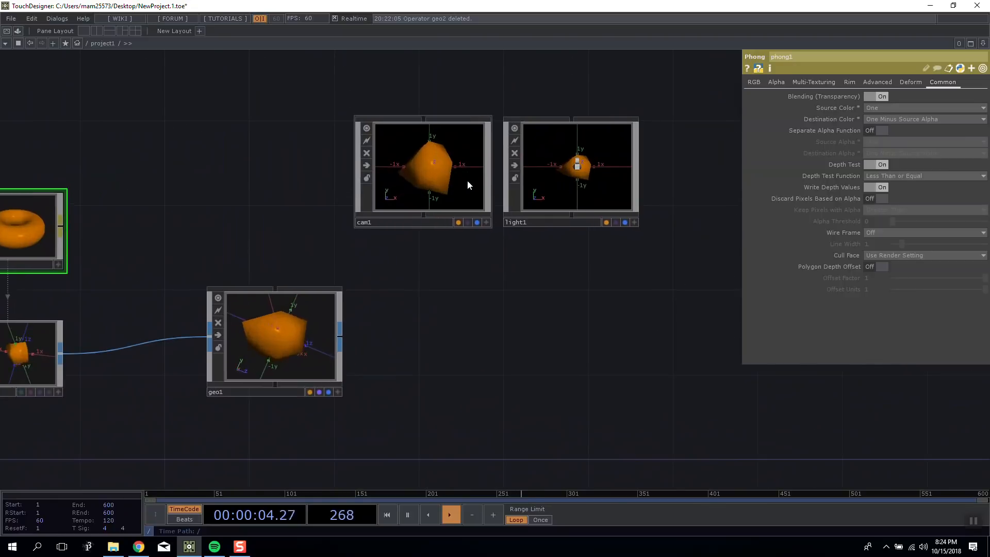
{"action": "left_click", "coordinate": [555, 189]}
{"action": "left_click", "coordinate": [745, 82]}
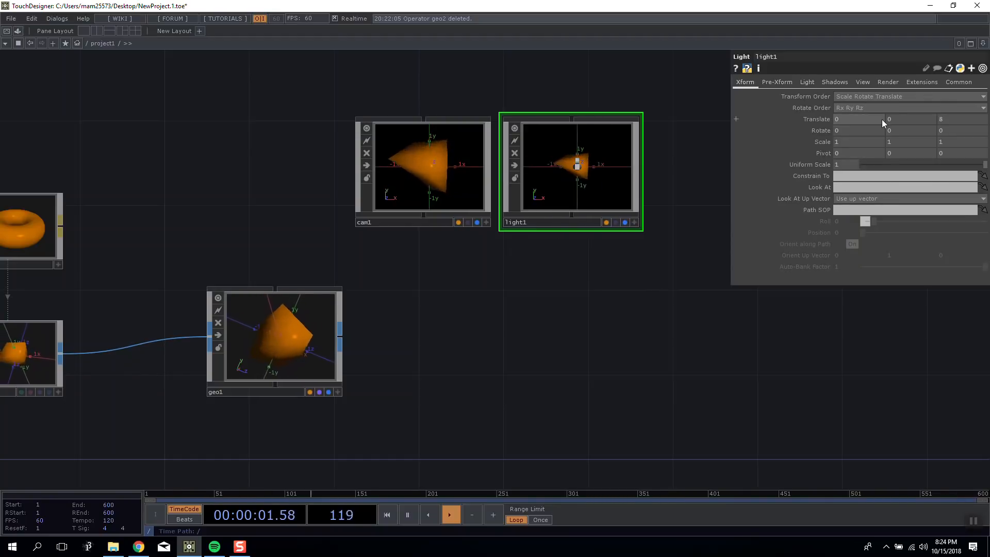
{"action": "left_click_drag", "start_coordinate": [952, 120], "coordinate": [881, 125]}
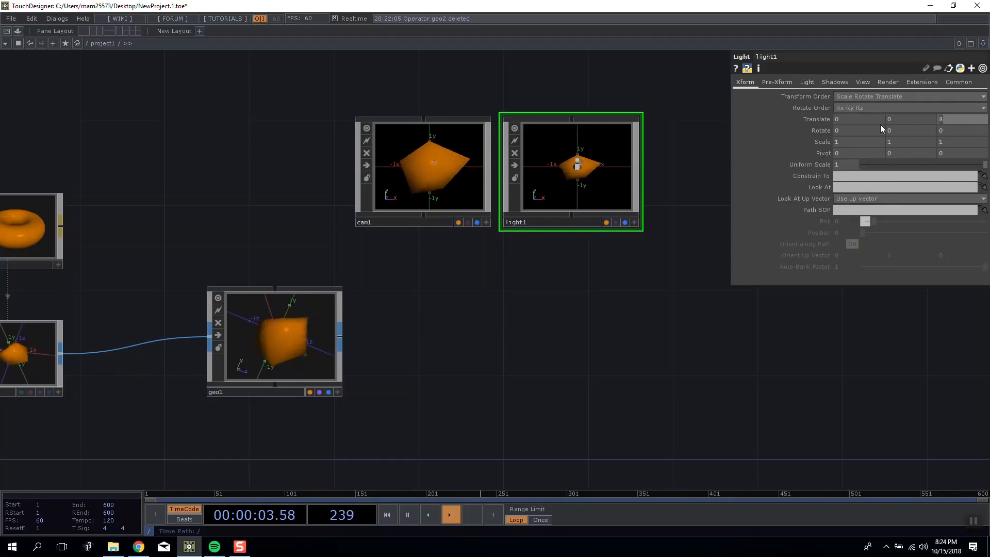
{"action": "type", "text": "5"}
{"action": "key", "text": "Return"}
Review the Light COMP's Pre-Xform and View parameters.
{"action": "left_click", "coordinate": [826, 82]}
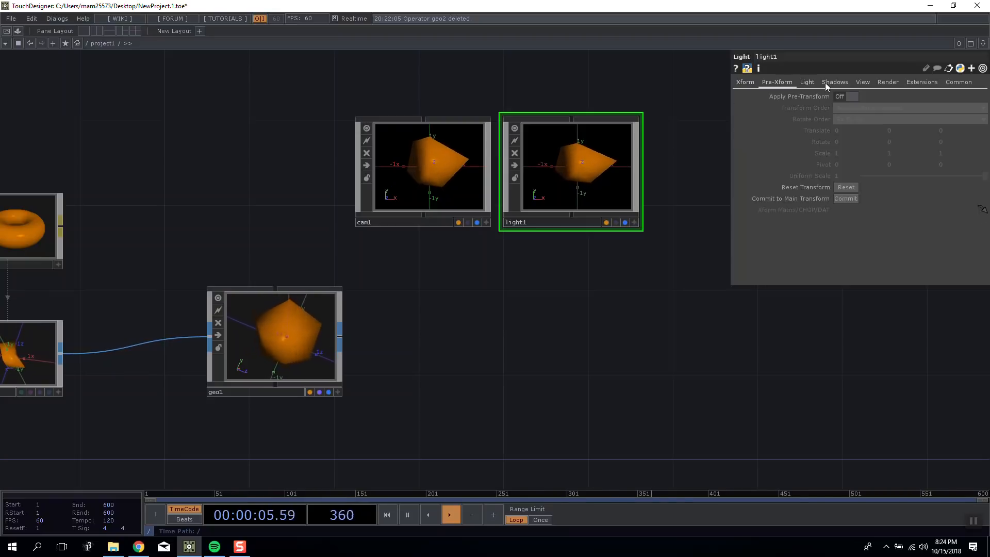
{"action": "left_click", "coordinate": [857, 85]}
{"action": "left_click_drag", "start_coordinate": [671, 239], "coordinate": [606, 204]}
{"action": "left_click", "coordinate": [395, 182]}
{"action": "left_click", "coordinate": [462, 187]}
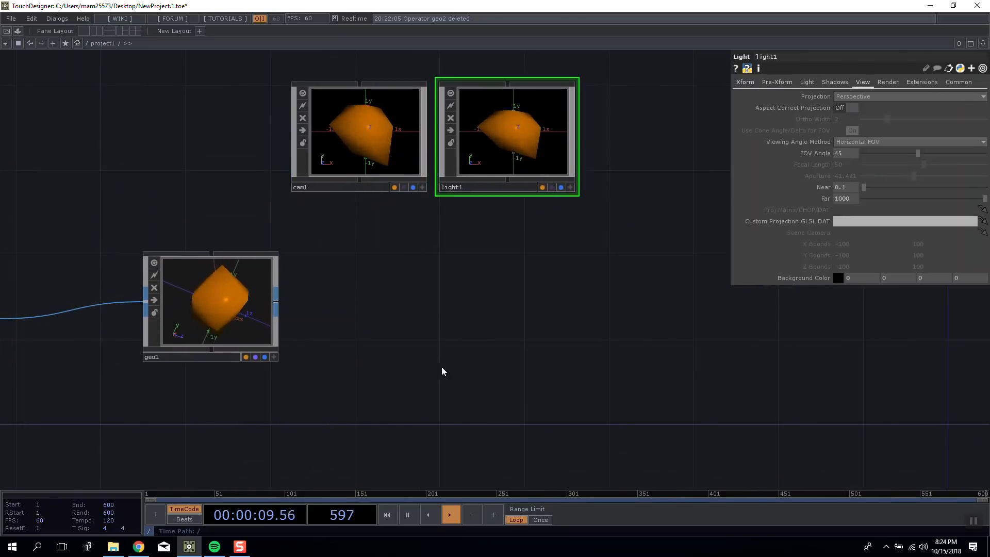
Nudge the Geometry COMP slightly further away from the Camera and Light COMPs.
{"action": "left_click_drag", "start_coordinate": [209, 180], "coordinate": [243, 190]}
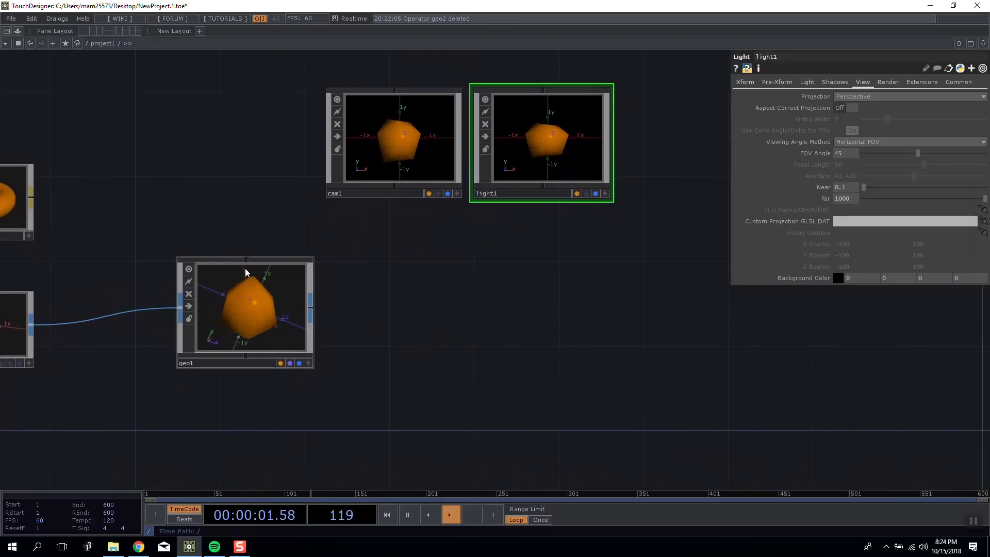
{"action": "left_click_drag", "start_coordinate": [245, 268], "coordinate": [225, 269]}
{"action": "left_click_drag", "start_coordinate": [241, 190], "coordinate": [241, 152]}
{"action": "left_click", "coordinate": [198, 299]}
Go through the Camera, Light and Geometry COMPs in turn, ending with a closer look at the Camera COMP.
{"action": "left_click", "coordinate": [384, 172]}
{"action": "left_click", "coordinate": [555, 148]}
{"action": "left_click", "coordinate": [235, 319]}
{"action": "left_click_drag", "start_coordinate": [212, 236], "coordinate": [181, 186]}
{"action": "left_click", "coordinate": [372, 138]}
{"action": "left_click", "coordinate": [520, 116]}
{"action": "left_click", "coordinate": [361, 136]}
{"action": "scroll", "coordinate": [350, 95], "scroll_direction": "up", "scroll_amount": 6}
{"action": "scroll", "coordinate": [350, 95], "scroll_direction": "down", "scroll_amount": 6}
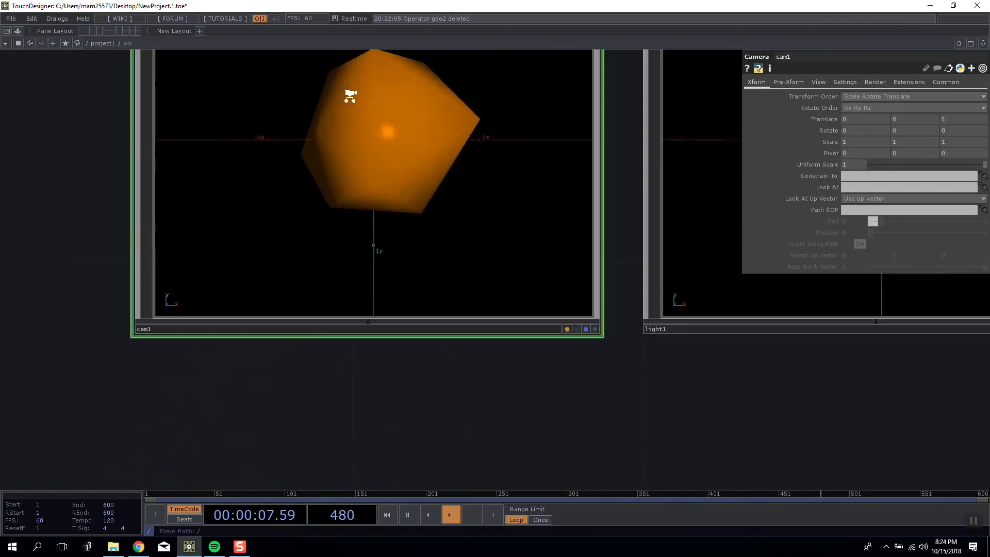
Add a Render TOP in the empty area below the Camera and Light COMPs.
{"action": "left_click_drag", "start_coordinate": [401, 255], "coordinate": [348, 246]}
{"action": "scroll", "coordinate": [348, 245], "scroll_direction": "up", "scroll_amount": 3}
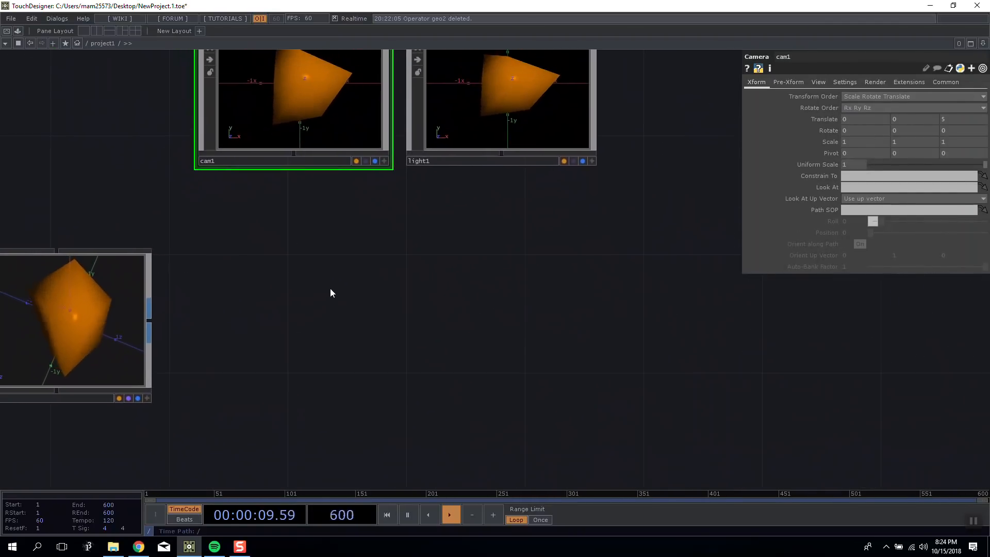
{"action": "key", "text": "Tab"}
{"action": "left_click", "coordinate": [206, 219]}
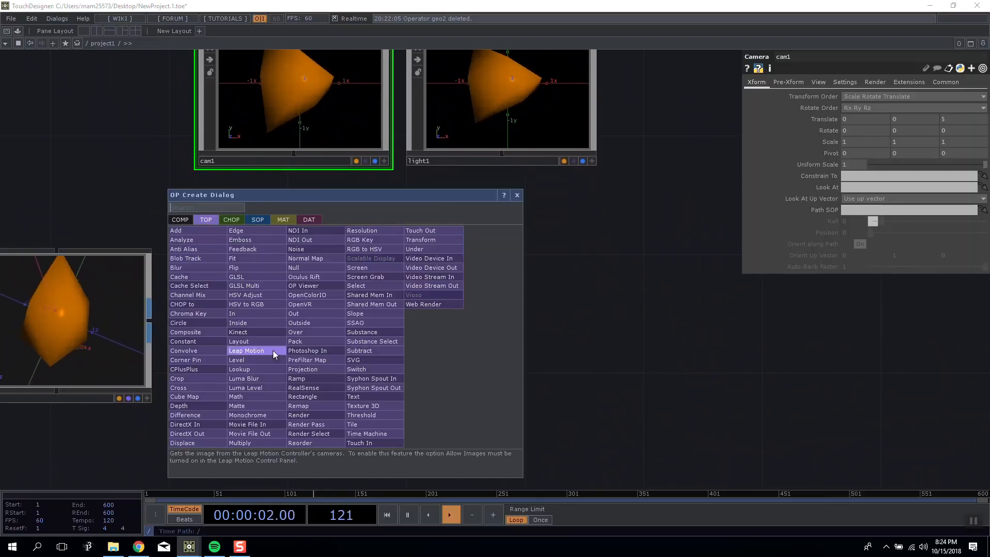
{"action": "left_click", "coordinate": [330, 416]}
{"action": "left_click", "coordinate": [361, 325]}
{"action": "scroll", "coordinate": [373, 338], "scroll_direction": "up", "scroll_amount": 4}
{"action": "scroll", "coordinate": [373, 337], "scroll_direction": "down", "scroll_amount": 4}
{"action": "mouse_move", "coordinate": [373, 342]}
{"action": "left_mouse_down"}
{"action": "mouse_move", "coordinate": [342, 343]}
{"action": "mouse_move", "coordinate": [390, 338]}
{"action": "left_mouse_up"}
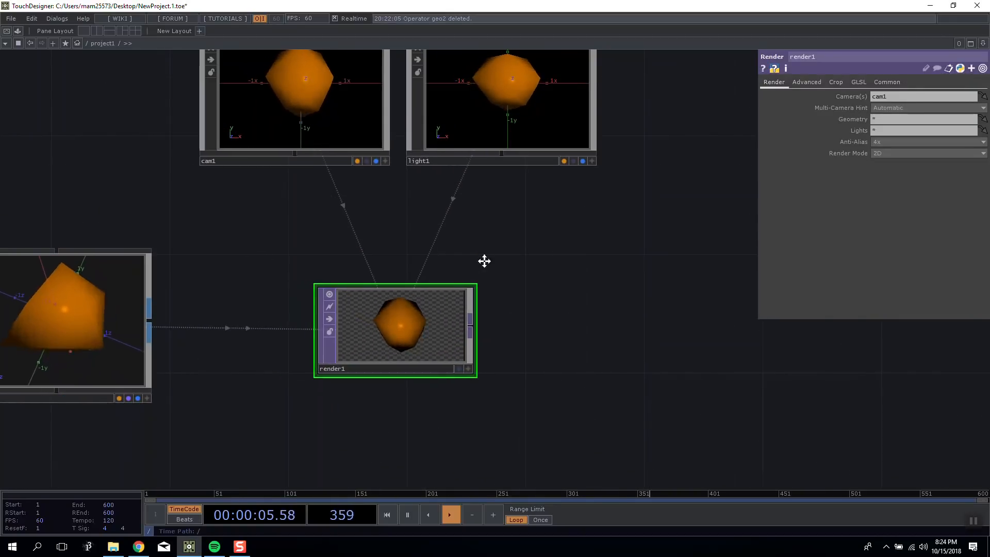
{"action": "left_click_drag", "start_coordinate": [484, 261], "coordinate": [545, 259]}
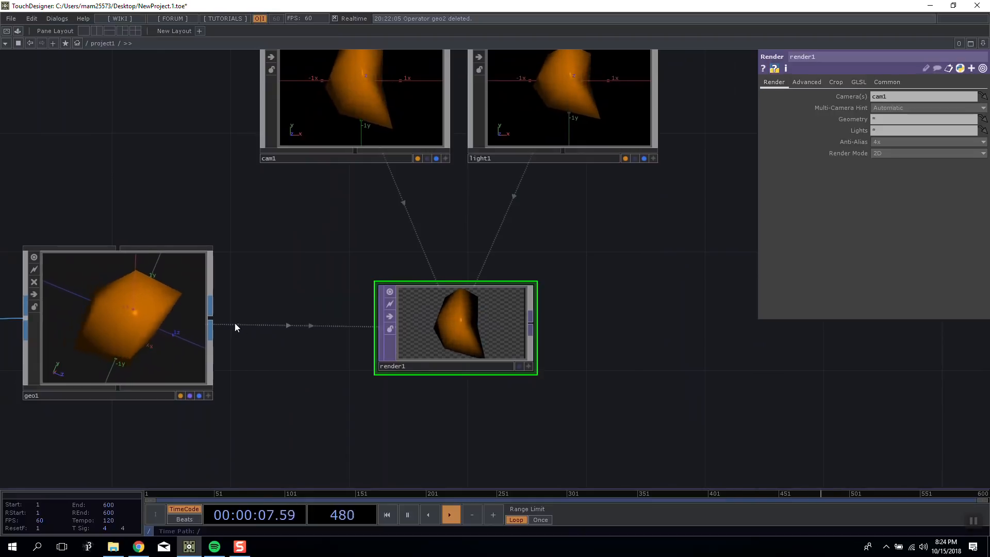
Check the Geometry, Camera and Light COMPs that feed the Render TOP.
{"action": "left_click", "coordinate": [191, 332]}
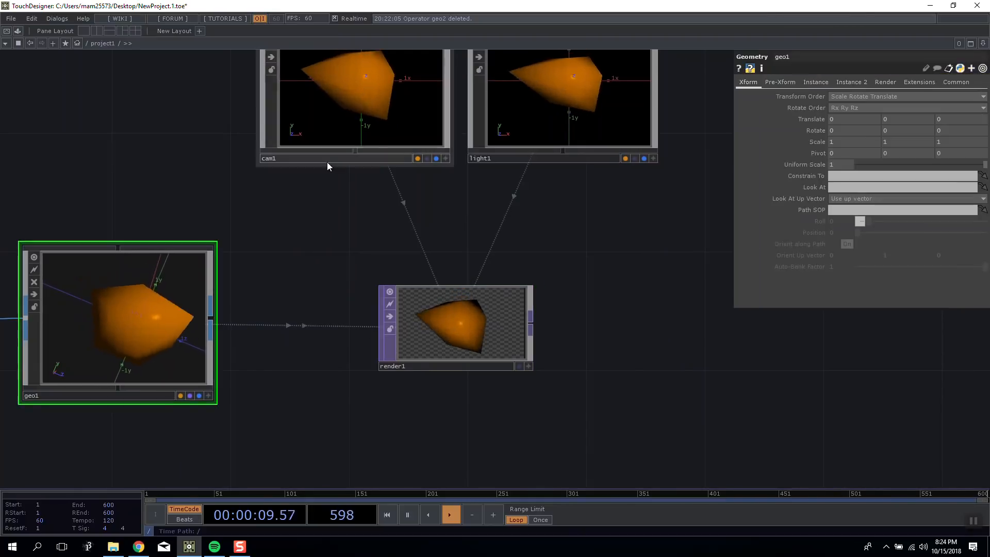
{"action": "left_click", "coordinate": [330, 158]}
{"action": "left_click", "coordinate": [548, 98]}
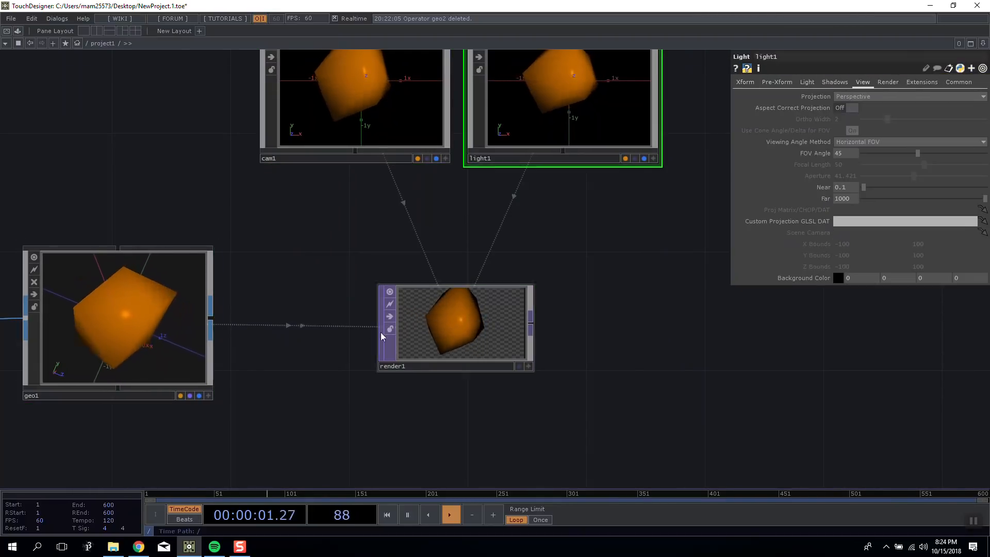
Set the Render TOP's Geometry parameter to geo2.
{"action": "left_click", "coordinate": [436, 323]}
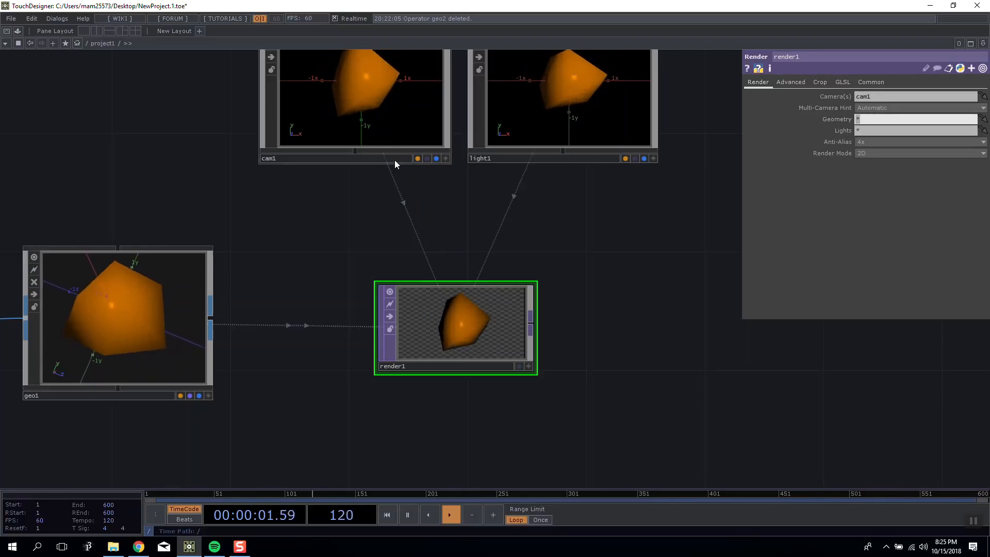
{"action": "left_click_drag", "start_coordinate": [126, 298], "coordinate": [877, 120]}
{"action": "left_click", "coordinate": [872, 122]}
{"action": "key", "text": "BackSpace"}
{"action": "type", "text": "2"}
{"action": "key", "text": "Return"}
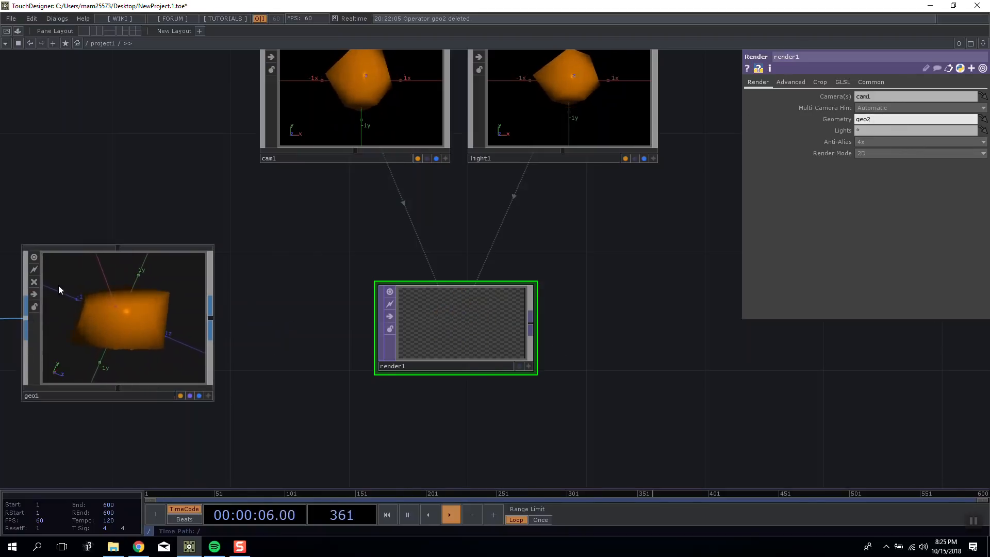
Set the Render TOP's Geometry parameter to * and move the node slightly closer to the Geometry COMP.
{"action": "left_click_drag", "start_coordinate": [411, 213], "coordinate": [471, 208]}
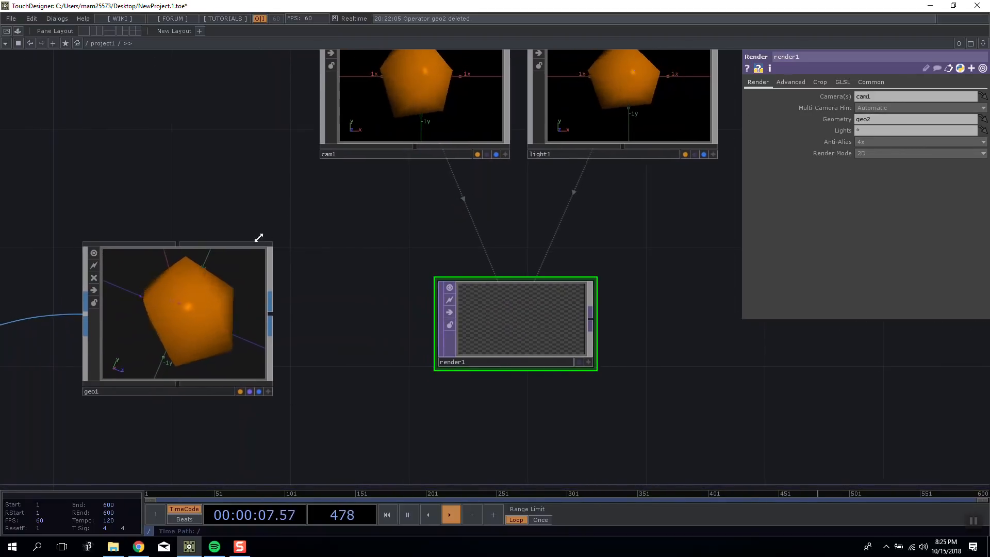
{"action": "type", "text": "*"}
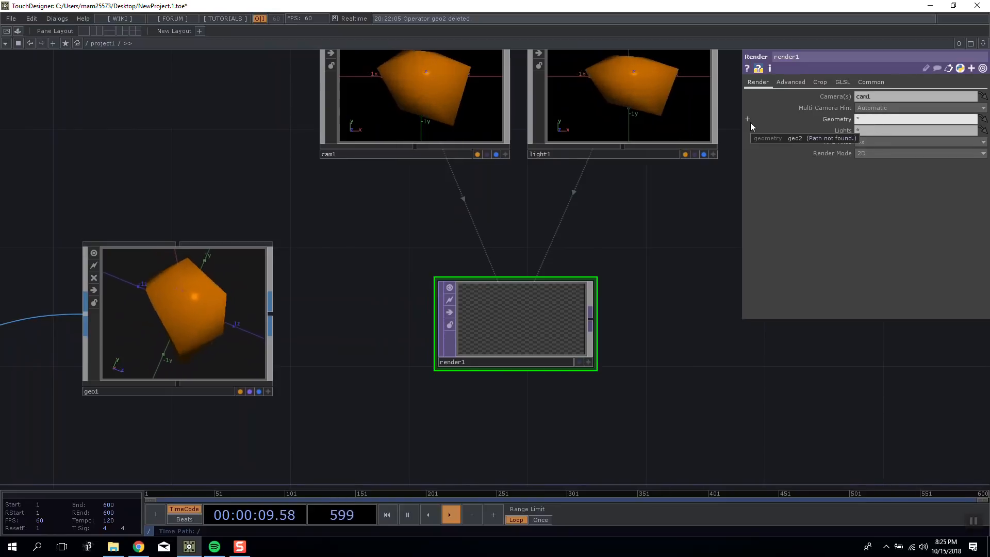
{"action": "key", "text": "Return"}
{"action": "left_click_drag", "start_coordinate": [494, 351], "coordinate": [465, 349]}
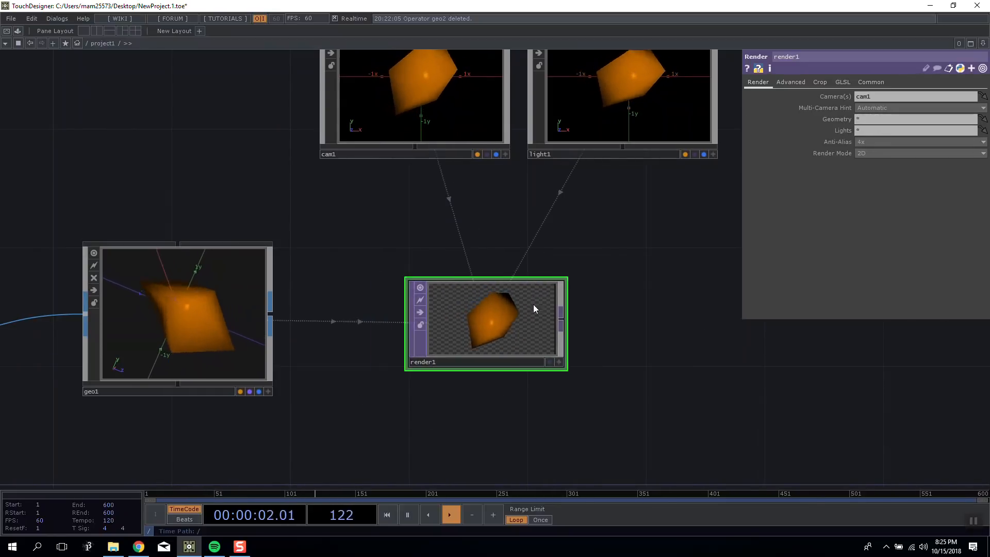
Set light1's translation to 1 in X and 10 in Z.
{"action": "left_click", "coordinate": [552, 130]}
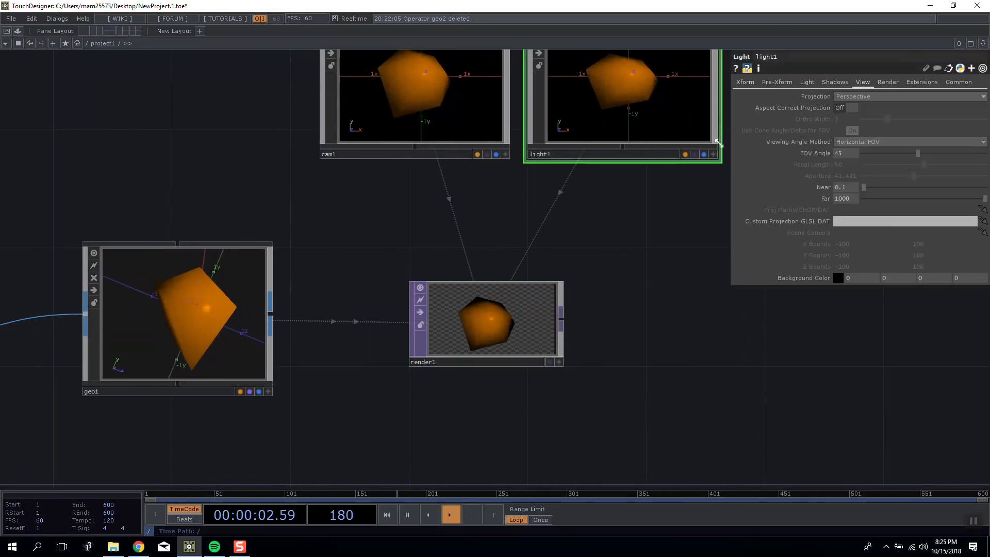
{"action": "left_click", "coordinate": [745, 82]}
{"action": "mouse_move", "coordinate": [971, 115]}
{"action": "left_mouse_down"}
{"action": "mouse_move", "coordinate": [938, 108]}
{"action": "mouse_move", "coordinate": [972, 109]}
{"action": "mouse_move", "coordinate": [974, 99]}
{"action": "left_mouse_up"}
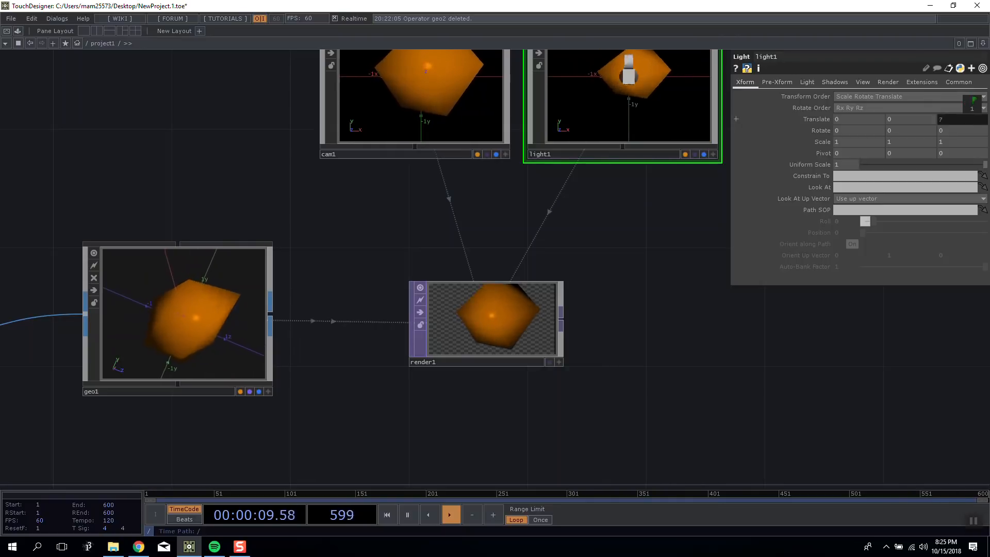
{"action": "left_click_drag", "start_coordinate": [972, 109], "coordinate": [982, 110]}
{"action": "left_click_drag", "start_coordinate": [847, 119], "coordinate": [877, 111]}
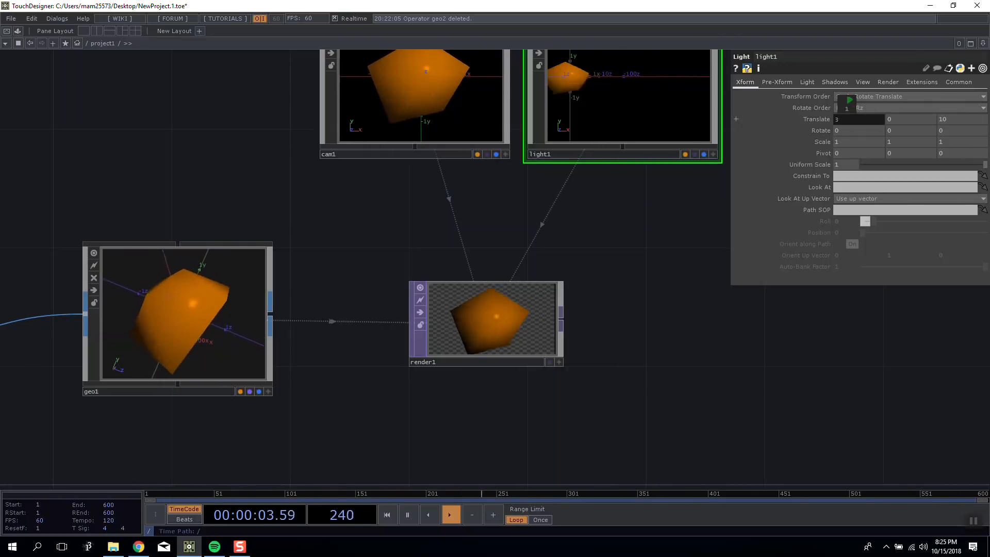
Turn off Blending (Transparency) on the phong1 material.
{"action": "left_click", "coordinate": [115, 311]}
{"action": "key", "text": "h"}
{"action": "left_click", "coordinate": [363, 217]}
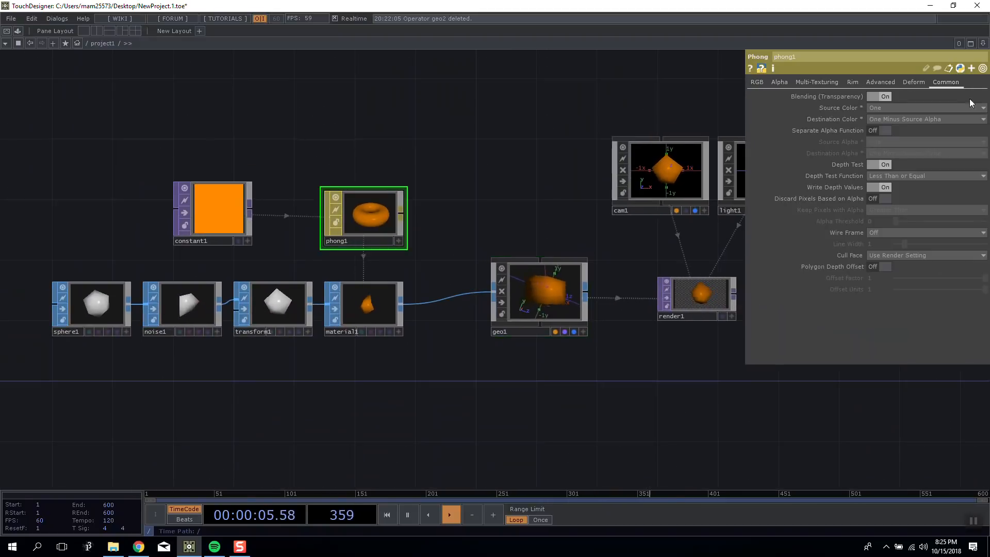
{"action": "left_click", "coordinate": [882, 96]}
Set light1's X translation to 2.
{"action": "scroll", "coordinate": [695, 261], "scroll_direction": "up", "scroll_amount": 3}
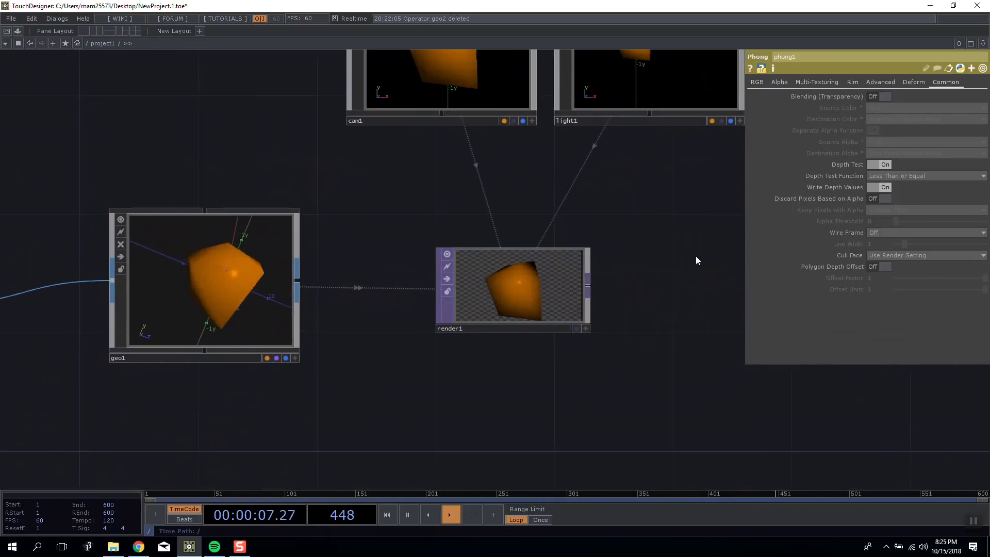
{"action": "left_click", "coordinate": [567, 280]}
{"action": "scroll", "coordinate": [639, 183], "scroll_direction": "down", "scroll_amount": 2}
{"action": "left_click", "coordinate": [656, 104]}
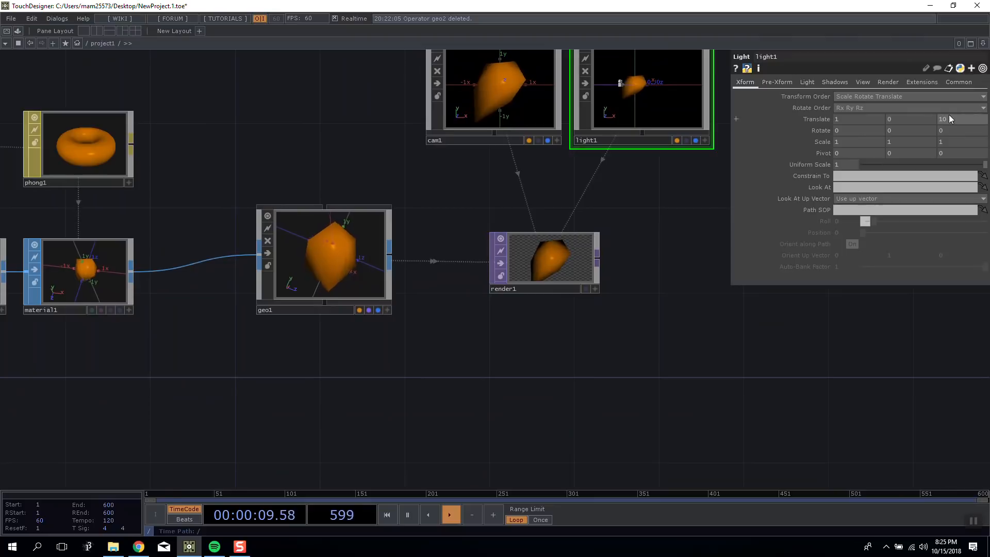
{"action": "middle_click_drag", "start_coordinate": [864, 119], "coordinate": [865, 99]}
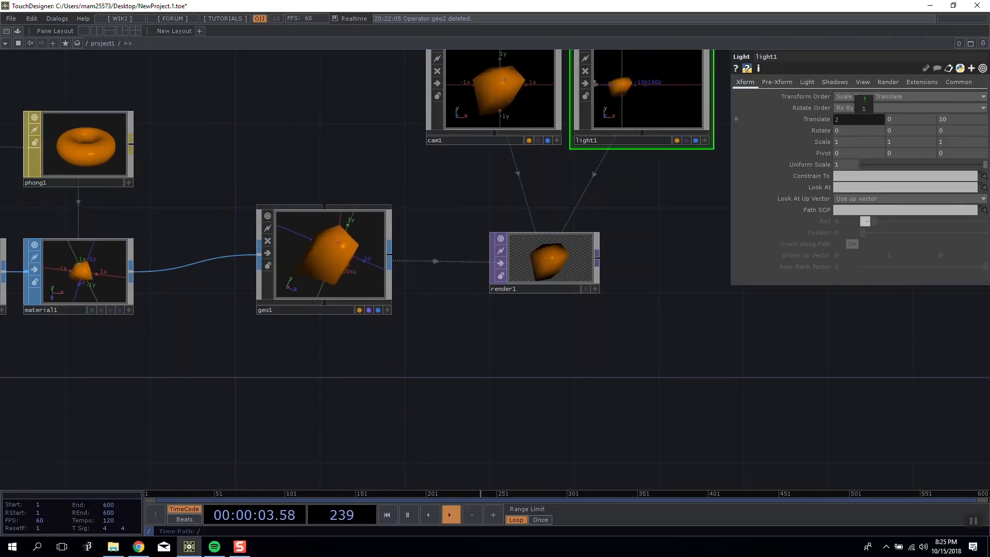
Add a Constant MAT beside phong1 with constant1 as its Color Map and assign it to the Material SOP.
{"action": "left_click_drag", "start_coordinate": [147, 187], "coordinate": [376, 211]}
{"action": "left_click_drag", "start_coordinate": [253, 163], "coordinate": [225, 161]}
{"action": "left_click_drag", "start_coordinate": [311, 181], "coordinate": [276, 118]}
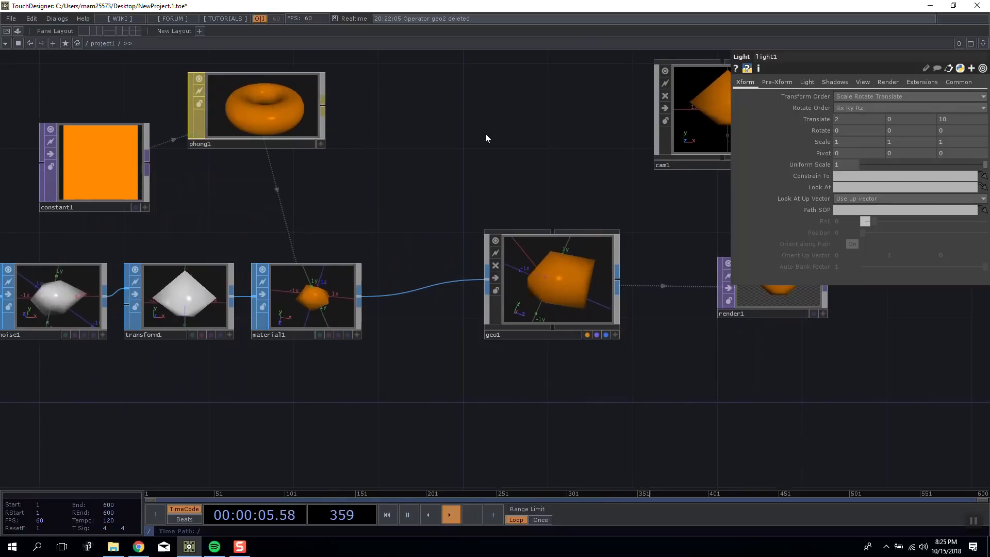
{"action": "key", "text": "Tab"}
{"action": "left_click", "coordinate": [424, 31]}
{"action": "left_click", "coordinate": [343, 43]}
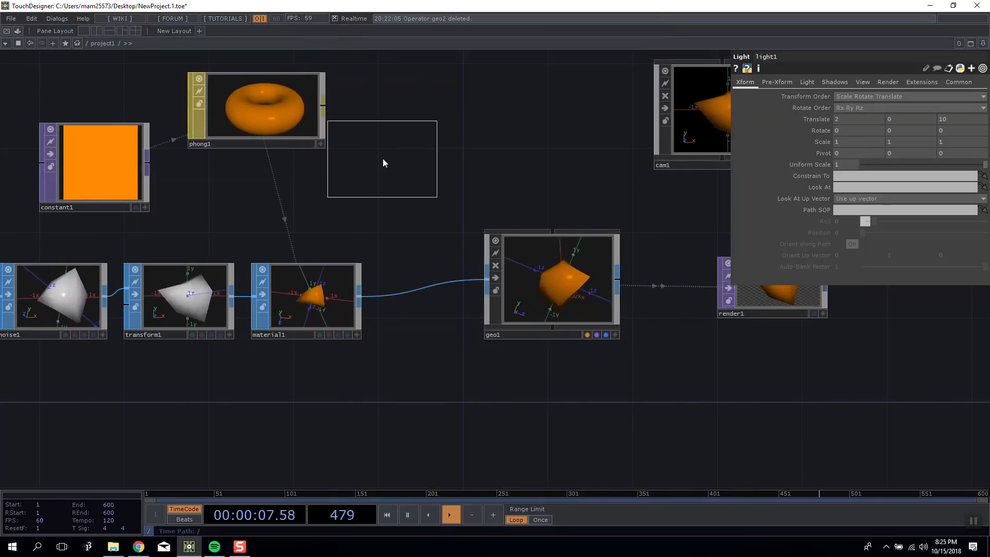
{"action": "left_click", "coordinate": [392, 156]}
{"action": "left_click_drag", "start_coordinate": [92, 156], "coordinate": [323, 289]}
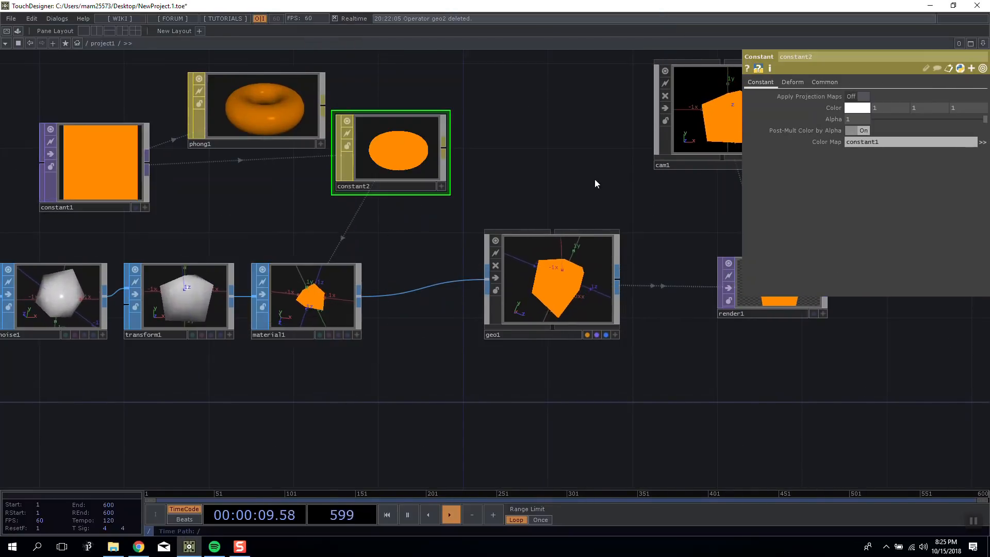
Clear the Render TOP's Lights parameter and examine the render with the Constant material applied.
{"action": "left_click_drag", "start_coordinate": [595, 179], "coordinate": [311, 187]}
{"action": "left_click", "coordinate": [435, 270]}
{"action": "scroll", "coordinate": [435, 271], "scroll_direction": "up", "scroll_amount": 4}
{"action": "scroll", "coordinate": [588, 214], "scroll_direction": "down", "scroll_amount": 1}
{"action": "left_click_drag", "start_coordinate": [588, 214], "coordinate": [481, 257]}
{"action": "scroll", "coordinate": [482, 257], "scroll_direction": "down", "scroll_amount": 1}
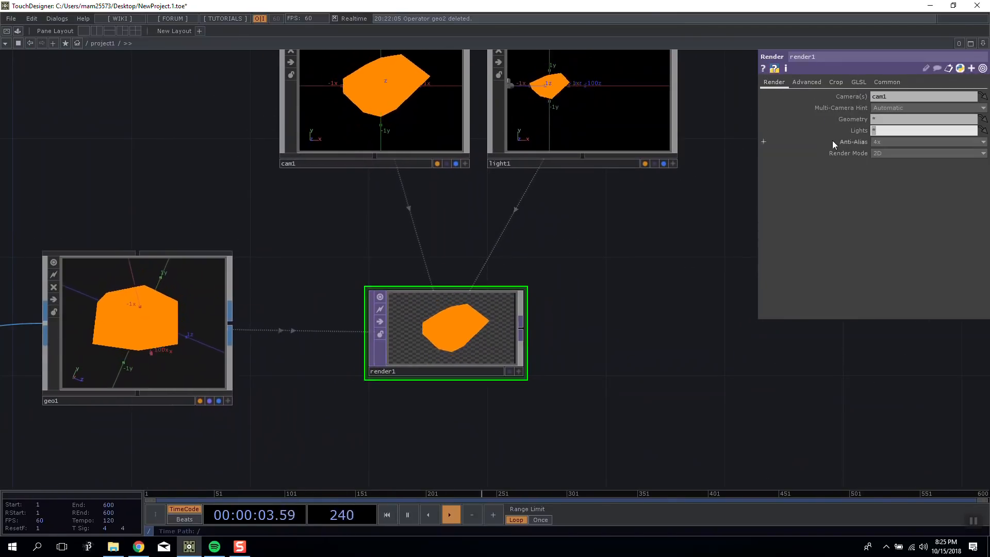
{"action": "scroll", "coordinate": [453, 347], "scroll_direction": "up", "scroll_amount": 5}
{"action": "scroll", "coordinate": [421, 292], "scroll_direction": "down", "scroll_amount": 3}
{"action": "scroll", "coordinate": [421, 288], "scroll_direction": "up", "scroll_amount": 4}
{"action": "scroll", "coordinate": [422, 286], "scroll_direction": "down", "scroll_amount": 5}
{"action": "scroll", "coordinate": [424, 283], "scroll_direction": "up", "scroll_amount": 3}
{"action": "scroll", "coordinate": [425, 216], "scroll_direction": "down", "scroll_amount": 6}
Move the Constant MAT into the space directly below phong1.
{"action": "left_click_drag", "start_coordinate": [259, 159], "coordinate": [375, 229]}
{"action": "left_click_drag", "start_coordinate": [123, 119], "coordinate": [608, 200]}
{"action": "left_click", "coordinate": [526, 204]}
{"action": "left_click_drag", "start_coordinate": [525, 203], "coordinate": [389, 258]}
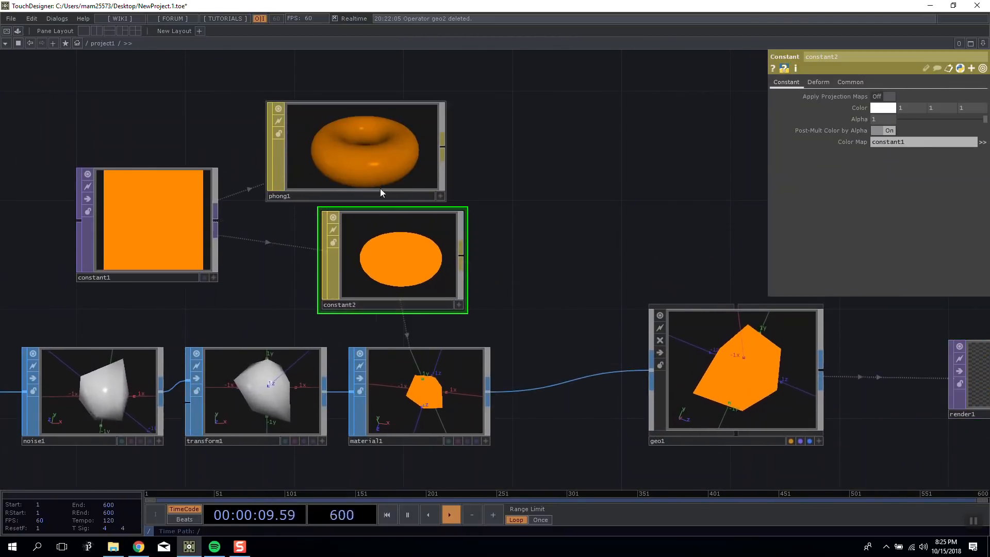
Turn on Blending (Transparency) for the Constant MAT and set its Alpha to 0.5.
{"action": "left_click_drag", "start_coordinate": [943, 119], "coordinate": [945, 119]}
{"action": "left_click", "coordinate": [851, 82]}
{"action": "left_click_drag", "start_coordinate": [618, 179], "coordinate": [694, 149]}
{"action": "left_click", "coordinate": [787, 82]}
{"action": "mouse_move", "coordinate": [942, 121]}
{"action": "left_mouse_down"}
{"action": "mouse_move", "coordinate": [891, 120]}
{"action": "mouse_move", "coordinate": [938, 119]}
{"action": "left_mouse_up"}
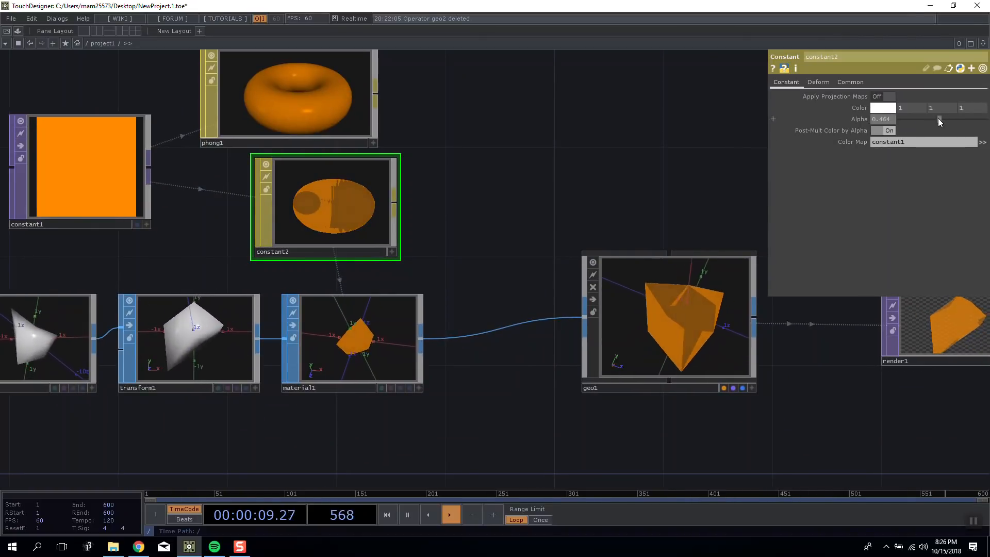
{"action": "left_click", "coordinate": [878, 121]}
{"action": "type", "text": "0.5"}
{"action": "key", "text": "Return"}
Examine the semi-transparent faces in the Render TOP's output up close.
{"action": "left_click", "coordinate": [850, 82]}
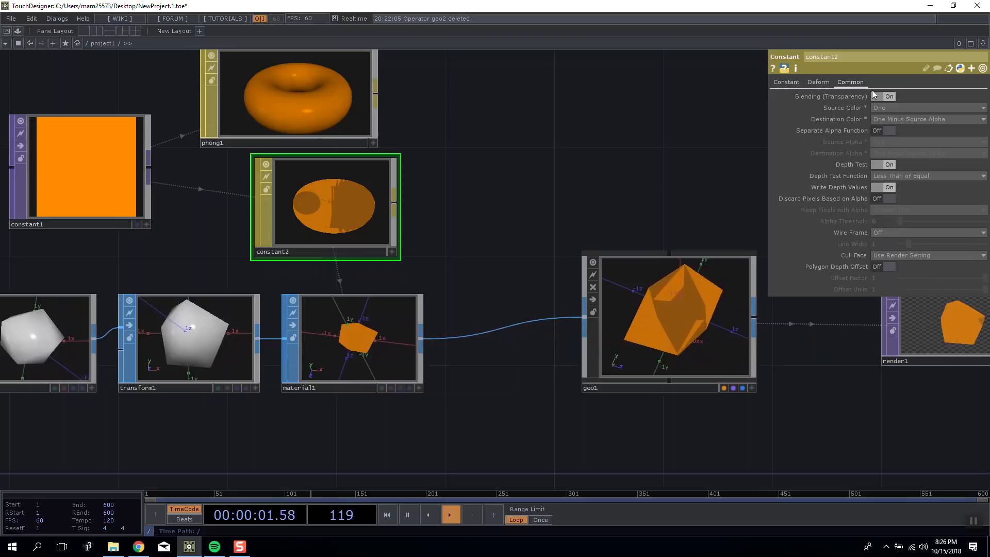
{"action": "left_click_drag", "start_coordinate": [672, 132], "coordinate": [426, 101]}
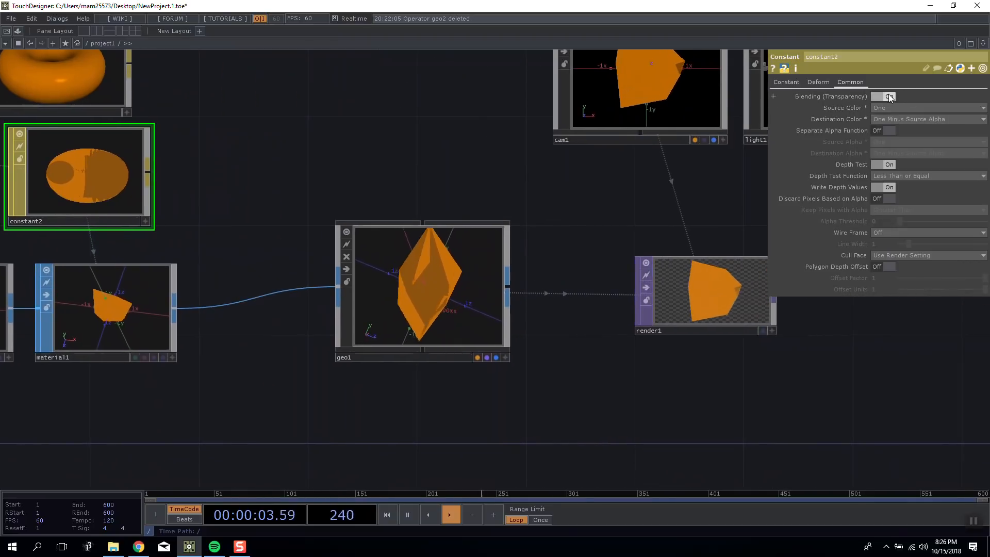
{"action": "scroll", "coordinate": [758, 307], "scroll_direction": "up", "scroll_amount": 5}
{"action": "scroll", "coordinate": [633, 269], "scroll_direction": "up", "scroll_amount": 2}
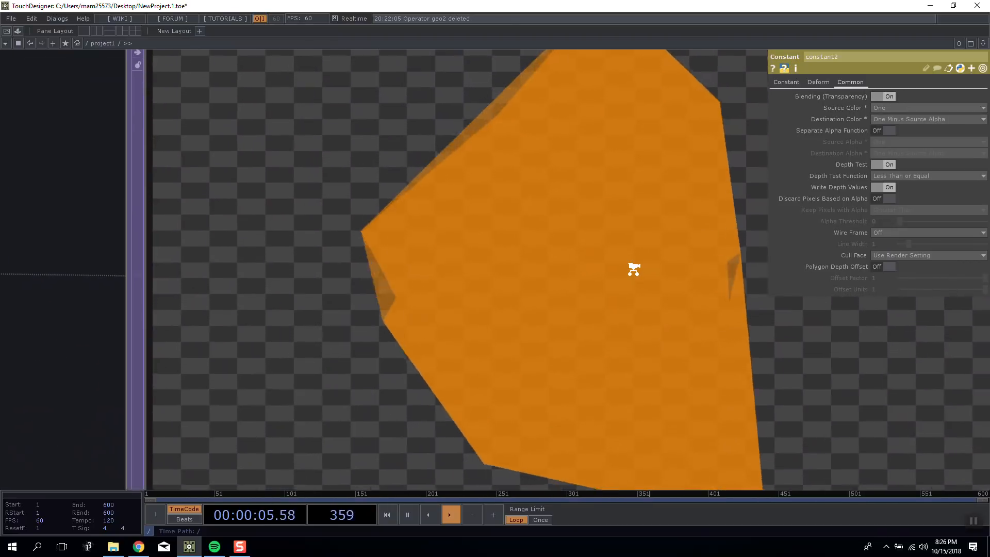
{"action": "scroll", "coordinate": [633, 268], "scroll_direction": "down", "scroll_amount": 6}
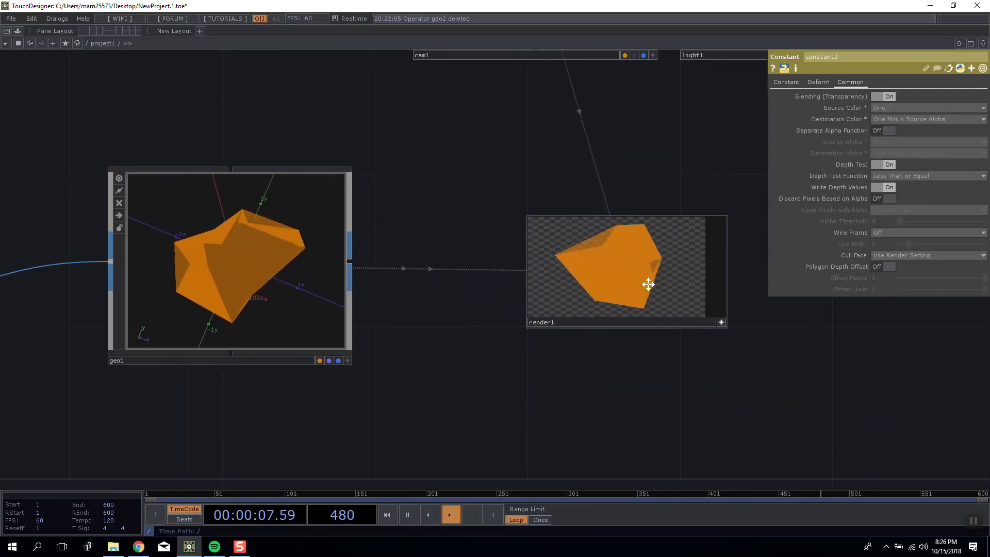
{"action": "left_click", "coordinate": [720, 321]}
{"action": "left_click_drag", "start_coordinate": [518, 153], "coordinate": [445, 304]}
{"action": "left_click_drag", "start_coordinate": [497, 225], "coordinate": [421, 225]}
{"action": "left_click_drag", "start_coordinate": [630, 388], "coordinate": [611, 271]}
{"action": "scroll", "coordinate": [508, 338], "scroll_direction": "up", "scroll_amount": 5}
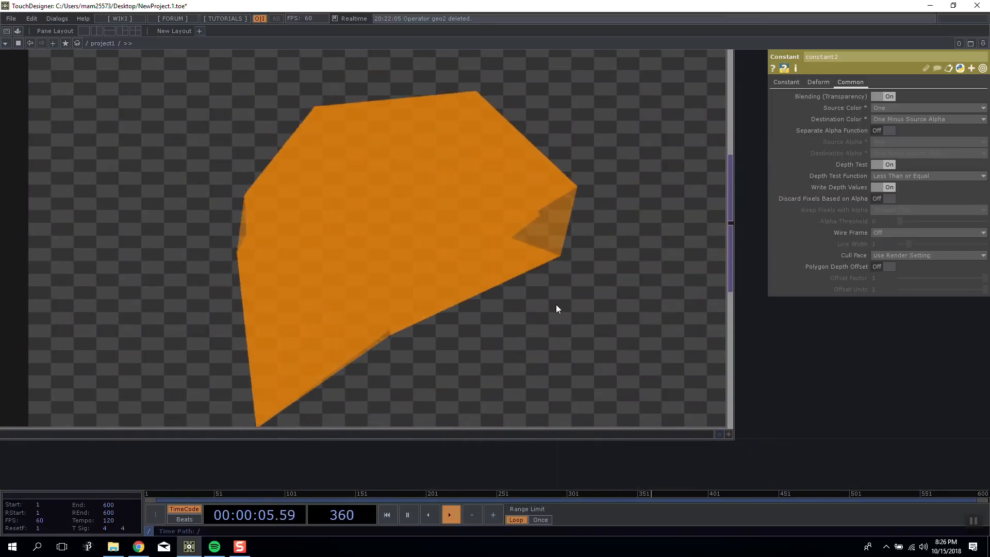
{"action": "scroll", "coordinate": [556, 305], "scroll_direction": "down", "scroll_amount": 5}
{"action": "left_click_drag", "start_coordinate": [555, 305], "coordinate": [539, 321]}
{"action": "scroll", "coordinate": [382, 420], "scroll_direction": "down", "scroll_amount": 2}
{"action": "left_click_drag", "start_coordinate": [382, 420], "coordinate": [708, 387]}
{"action": "scroll", "coordinate": [708, 386], "scroll_direction": "down", "scroll_amount": 3}
Delete the Material SOP and assign the constant2 material directly to geo1.
{"action": "left_click_drag", "start_coordinate": [611, 390], "coordinate": [389, 331]}
{"action": "left_click_drag", "start_coordinate": [203, 162], "coordinate": [481, 174]}
{"action": "left_click", "coordinate": [203, 268]}
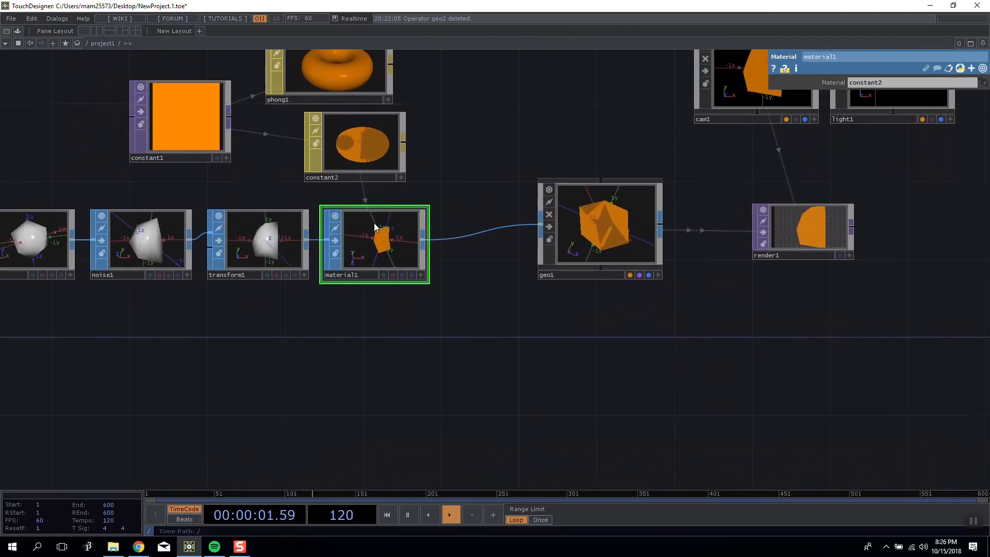
{"action": "key", "text": "Delete"}
{"action": "left_click_drag", "start_coordinate": [392, 151], "coordinate": [398, 199]}
{"action": "left_click", "coordinate": [617, 215]}
Move geo1 close to transform1 and bring render1, cam1 and light1 nearer to it.
{"action": "left_click_drag", "start_coordinate": [485, 161], "coordinate": [167, 227]}
{"action": "left_click_drag", "start_coordinate": [463, 146], "coordinate": [406, 147]}
{"action": "left_click_drag", "start_coordinate": [558, 154], "coordinate": [498, 155]}
{"action": "left_click_drag", "start_coordinate": [537, 270], "coordinate": [423, 289]}
{"action": "left_click_drag", "start_coordinate": [525, 234], "coordinate": [614, 198]}
{"action": "left_click_drag", "start_coordinate": [506, 132], "coordinate": [487, 133]}
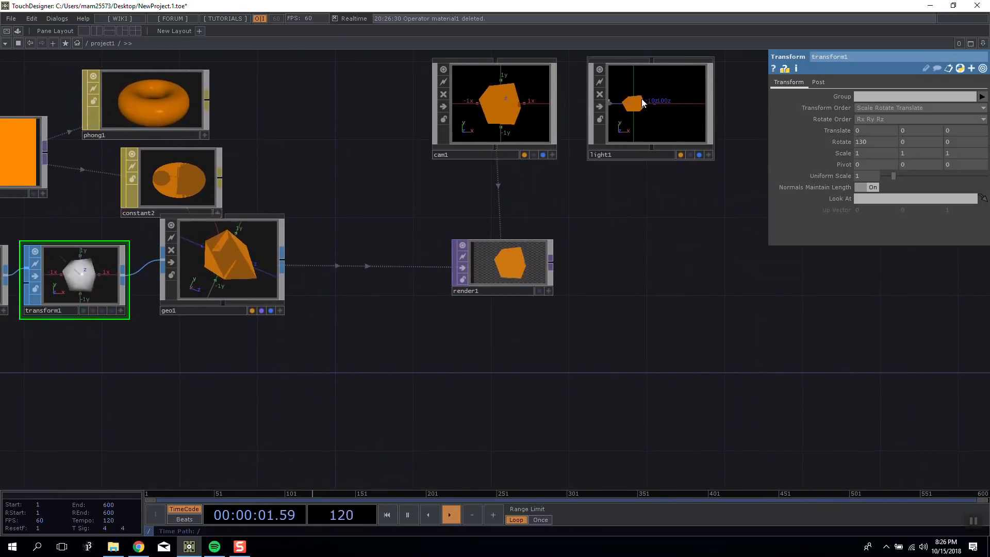
{"action": "left_click_drag", "start_coordinate": [643, 103], "coordinate": [625, 104]}
{"action": "left_click_drag", "start_coordinate": [309, 185], "coordinate": [512, 170]}
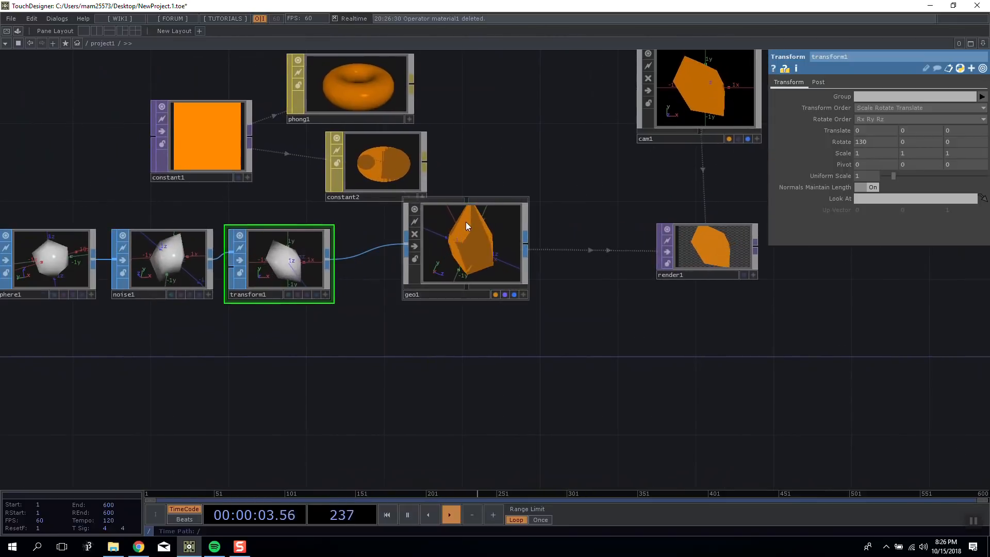
Rearrange constant1, phong1 and constant2 above the SOP chain, with constant2 resized to match phong1 directly beneath it.
{"action": "left_click_drag", "start_coordinate": [395, 118], "coordinate": [413, 99]}
{"action": "left_click_drag", "start_coordinate": [386, 186], "coordinate": [508, 185]}
{"action": "left_click_drag", "start_coordinate": [426, 200], "coordinate": [390, 220]}
{"action": "left_click_drag", "start_coordinate": [311, 163], "coordinate": [324, 99]}
{"action": "left_click_drag", "start_coordinate": [457, 111], "coordinate": [458, 90]}
{"action": "left_click_drag", "start_coordinate": [465, 142], "coordinate": [437, 179]}
{"action": "left_click_drag", "start_coordinate": [547, 187], "coordinate": [413, 189]}
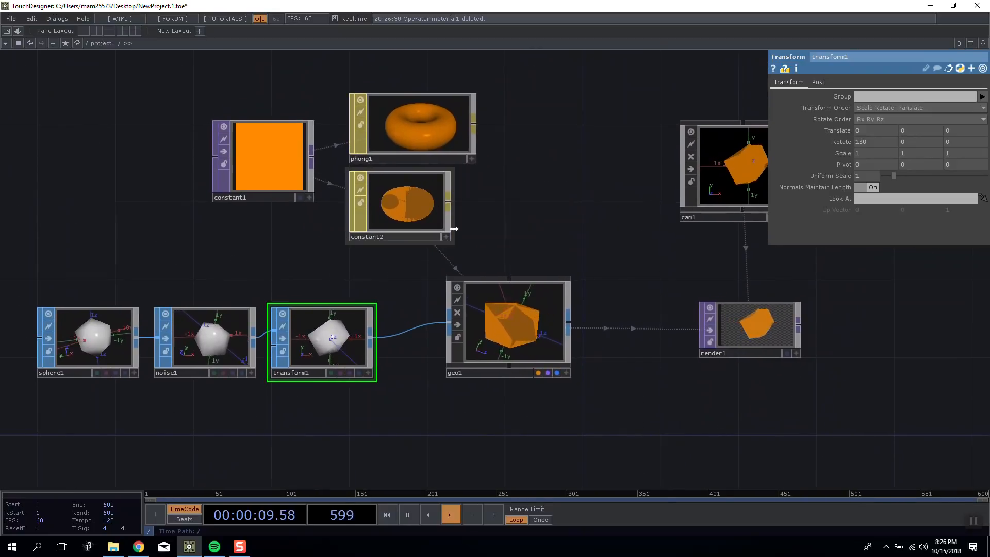
{"action": "left_click_drag", "start_coordinate": [459, 241], "coordinate": [453, 215]}
Duplicate geo1 and place the copy directly below the original.
{"action": "left_click", "coordinate": [463, 256]}
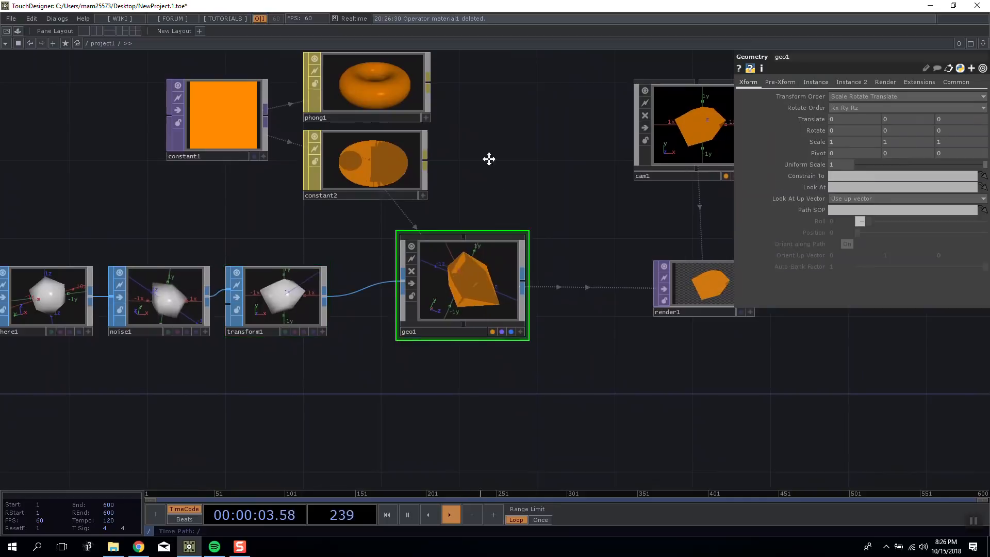
{"action": "left_click_drag", "start_coordinate": [488, 159], "coordinate": [477, 93]}
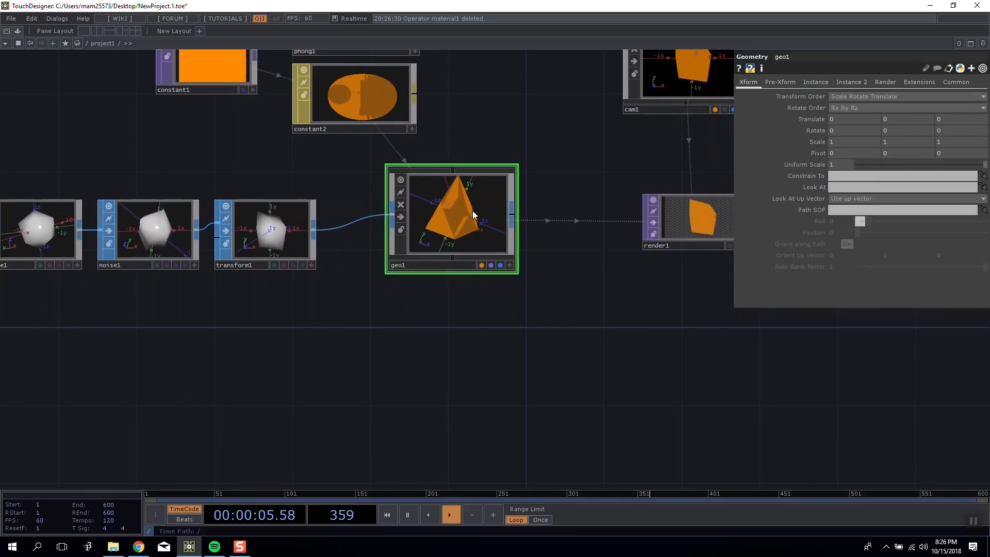
{"action": "key", "text": "ctrl+c"}
{"action": "key", "text": "ctrl+v"}
{"action": "left_click_drag", "start_coordinate": [619, 311], "coordinate": [489, 334]}
{"action": "left_click_drag", "start_coordinate": [525, 190], "coordinate": [656, 196]}
Parent geo2 to geo1 and try shifting geo1 along X.
{"action": "left_click_drag", "start_coordinate": [454, 234], "coordinate": [457, 263]}
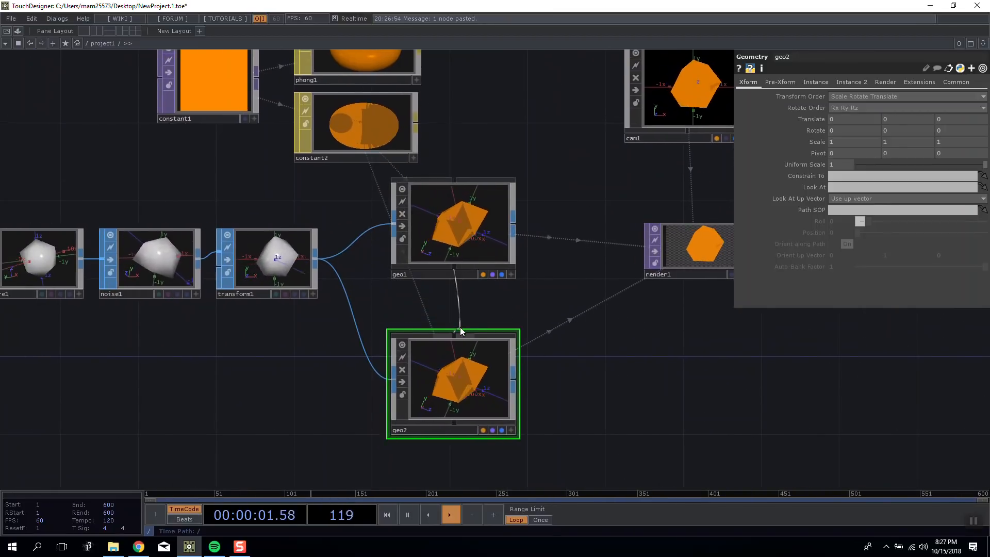
{"action": "left_click", "coordinate": [481, 234]}
{"action": "left_click_drag", "start_coordinate": [471, 182], "coordinate": [334, 215]}
{"action": "left_click_drag", "start_coordinate": [882, 109], "coordinate": [856, 108]}
Disconnect geo2 from its parent geo1 and set geo1's X translation to 2.
{"action": "right_click", "coordinate": [318, 335]}
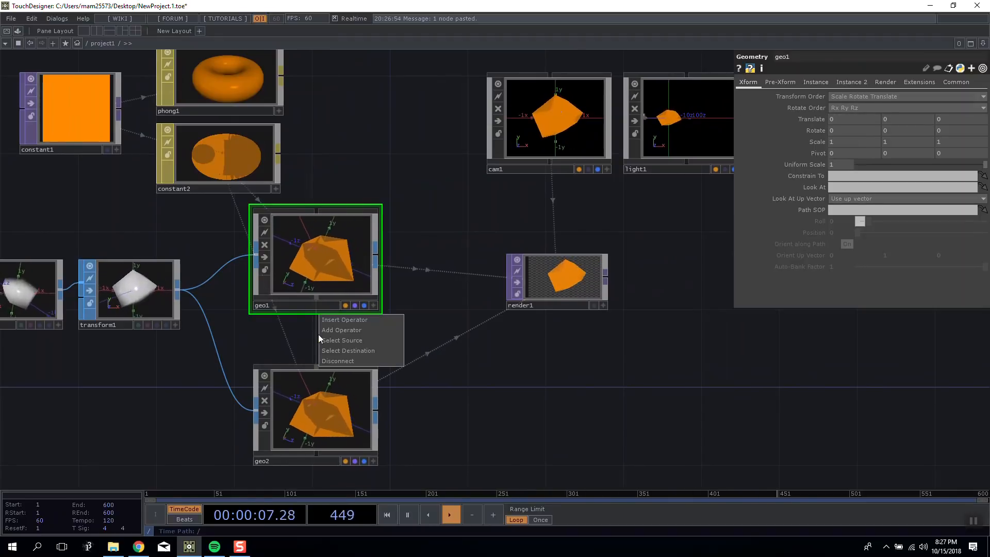
{"action": "left_click", "coordinate": [333, 364]}
{"action": "middle_click_drag", "start_coordinate": [865, 124], "coordinate": [865, 99]}
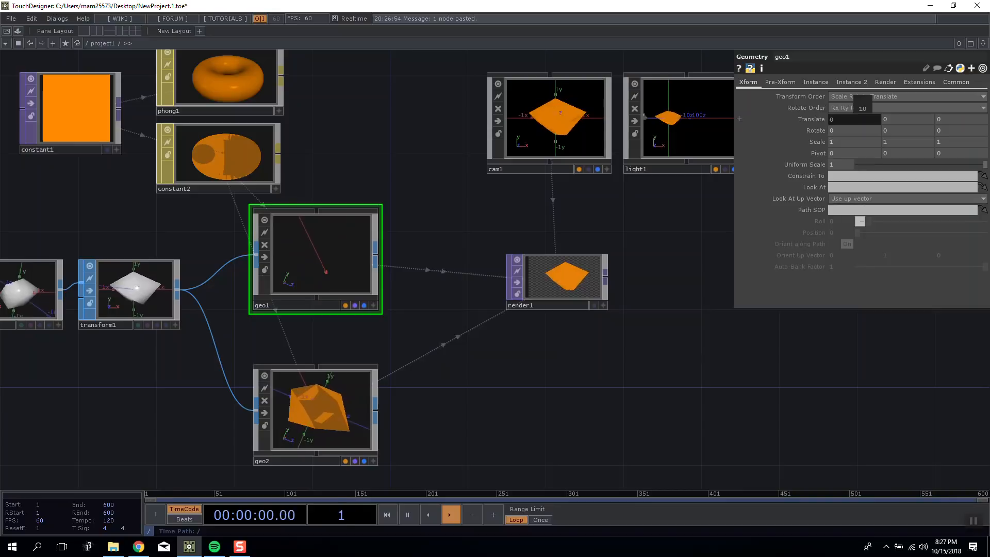
{"action": "right_click", "coordinate": [782, 117]}
{"action": "left_click", "coordinate": [797, 133]}
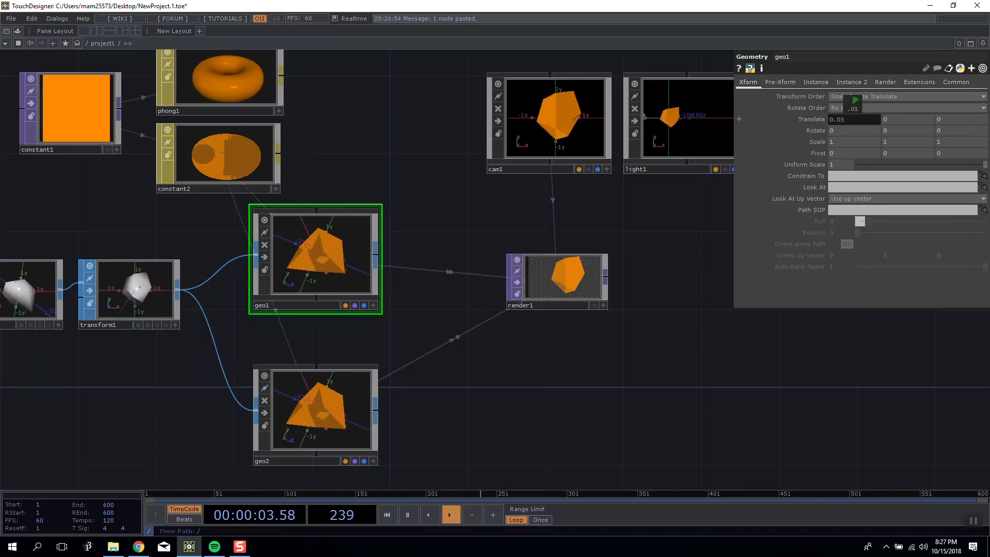
{"action": "mouse_move", "coordinate": [848, 111]}
{"action": "middle_mouse_down"}
{"action": "mouse_move", "coordinate": [859, 109]}
{"action": "mouse_move", "coordinate": [849, 100]}
{"action": "middle_mouse_up"}
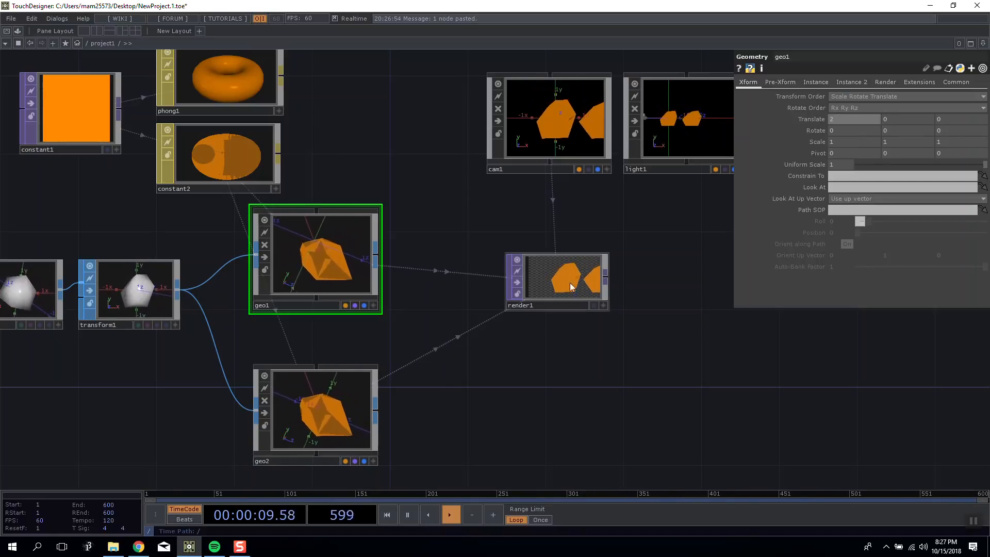
Parent geo2 to geo1 again and set geo1's X translation back to 0.
{"action": "left_click_drag", "start_coordinate": [318, 305], "coordinate": [324, 364]}
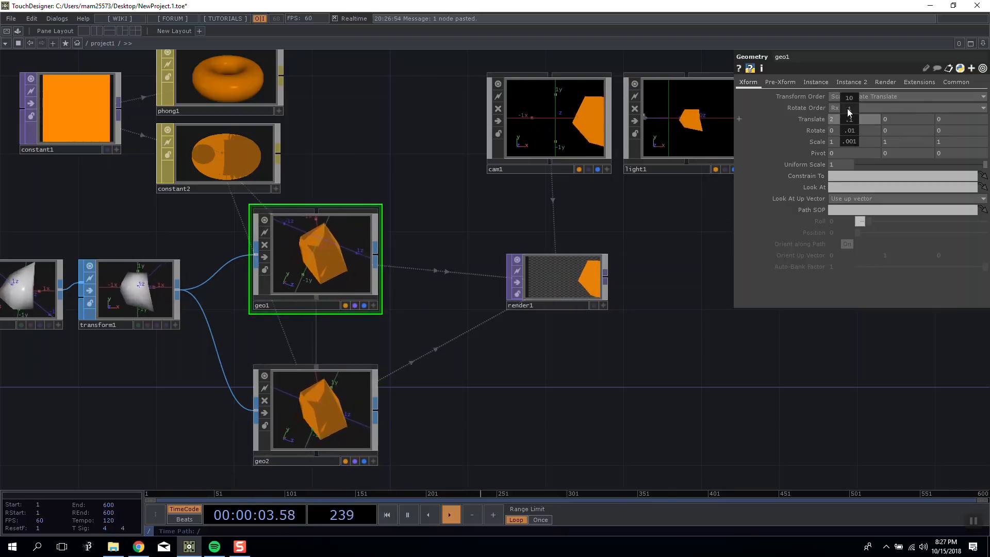
{"action": "middle_click_drag", "start_coordinate": [850, 109], "coordinate": [836, 109]}
{"action": "left_click_drag", "start_coordinate": [537, 375], "coordinate": [525, 320]}
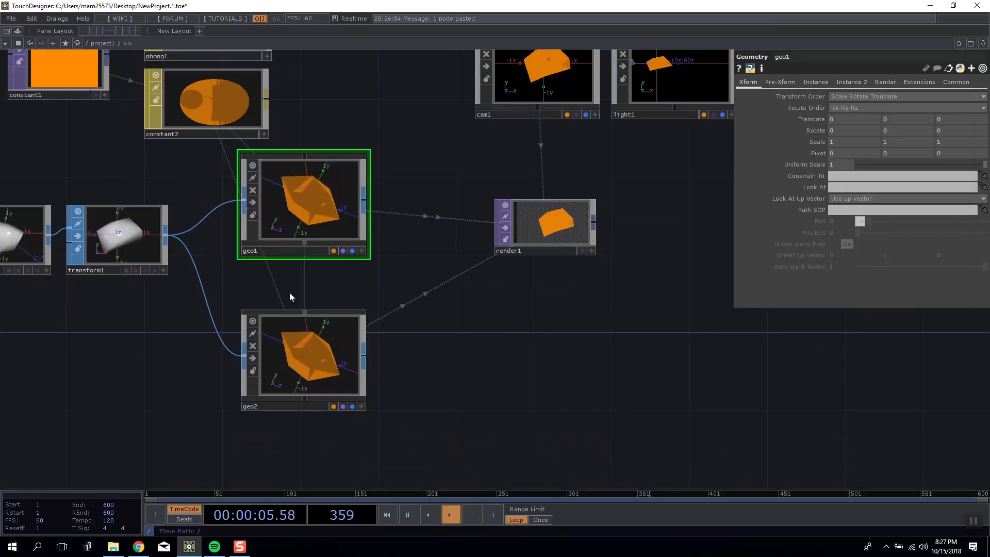
{"action": "left_click", "coordinate": [317, 357]}
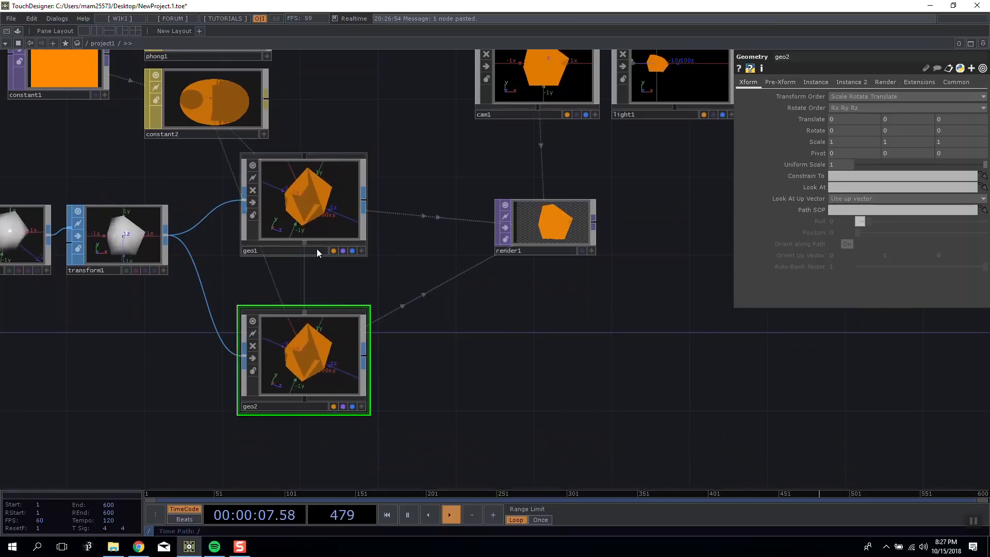
{"action": "left_click", "coordinate": [311, 218]}
{"action": "left_click_drag", "start_coordinate": [380, 274], "coordinate": [512, 272]}
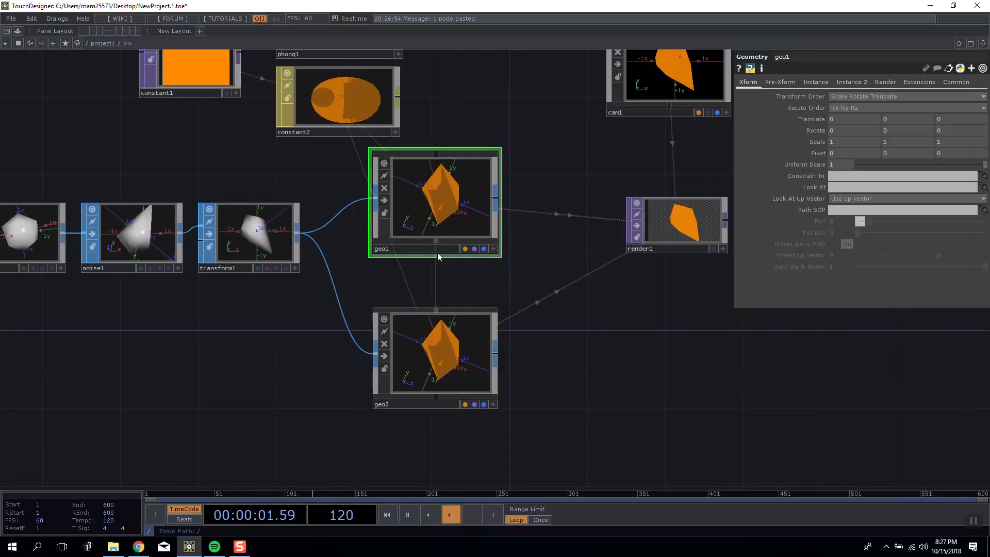
{"action": "left_click_drag", "start_coordinate": [459, 283], "coordinate": [402, 281]}
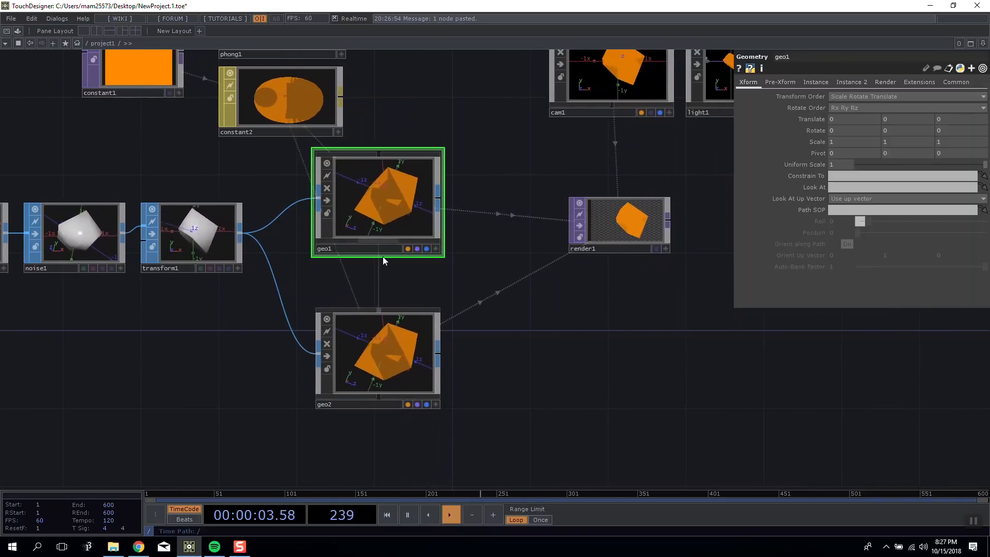
Move constant1, phong1 and constant2 together up and to the left, away from the Geometry COMPs.
{"action": "left_click_drag", "start_coordinate": [424, 292], "coordinate": [493, 369]}
{"action": "right_click_drag", "start_coordinate": [153, 79], "coordinate": [344, 156]}
{"action": "left_click_drag", "start_coordinate": [348, 156], "coordinate": [290, 117]}
{"action": "left_click_drag", "start_coordinate": [506, 129], "coordinate": [572, 180]}
{"action": "left_click_drag", "start_coordinate": [495, 230], "coordinate": [487, 209]}
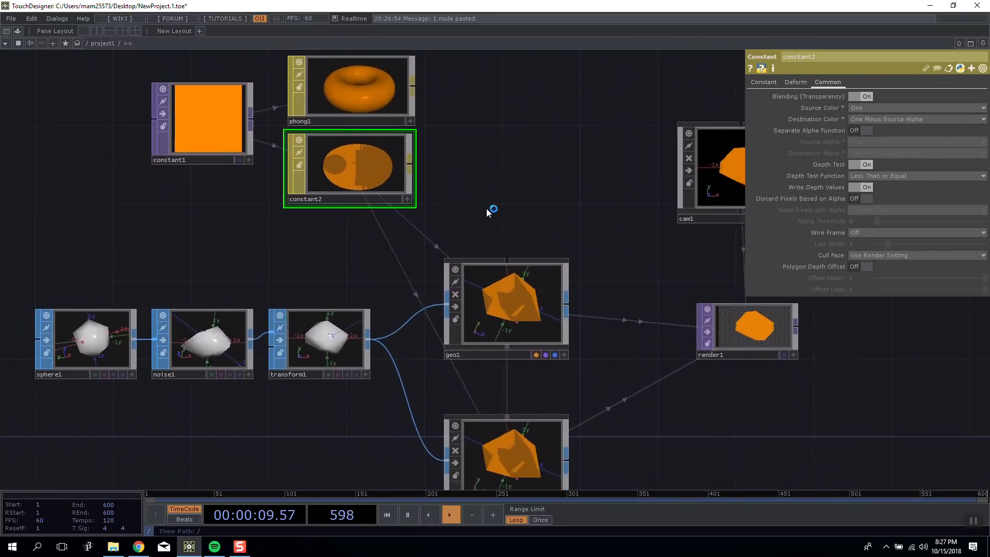
Add a Wireframe MAT below the SOP chain near geo2 and assign it to geo2 as its material.
{"action": "scroll", "coordinate": [487, 208], "scroll_direction": "up", "scroll_amount": 3}
{"action": "scroll", "coordinate": [504, 163], "scroll_direction": "down", "scroll_amount": 6}
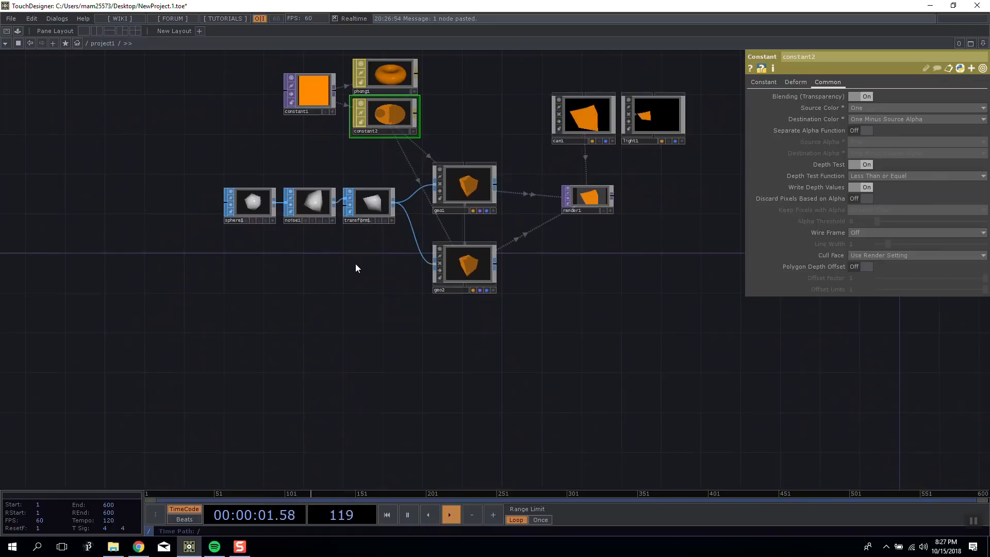
{"action": "key", "text": "Tab"}
{"action": "left_click", "coordinate": [218, 256]}
{"action": "left_click", "coordinate": [407, 309]}
{"action": "left_click_drag", "start_coordinate": [398, 291], "coordinate": [478, 261]}
{"action": "left_click", "coordinate": [478, 253]}
{"action": "left_click_drag", "start_coordinate": [609, 246], "coordinate": [485, 254]}
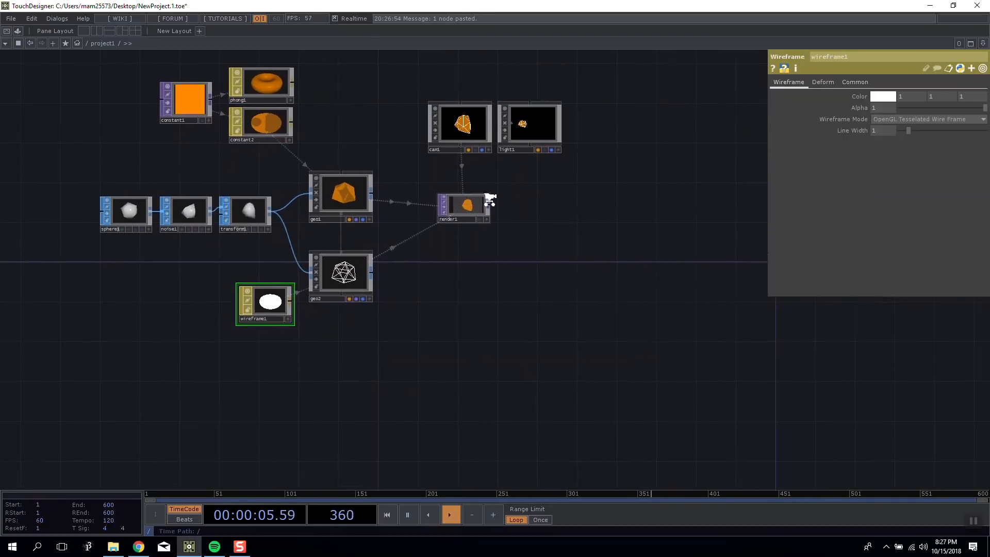
Examine the render1 output with the wireframe overlaid on the orange shape and compare it with the network.
{"action": "scroll", "coordinate": [489, 202], "scroll_direction": "up", "scroll_amount": 10}
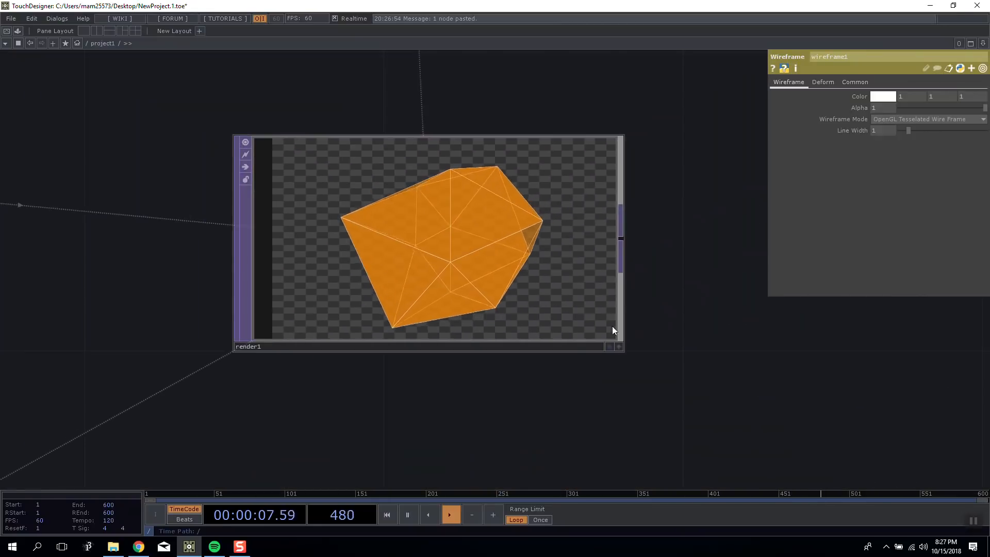
{"action": "scroll", "coordinate": [613, 330], "scroll_direction": "down", "scroll_amount": 5}
{"action": "scroll", "coordinate": [521, 209], "scroll_direction": "up", "scroll_amount": 2}
{"action": "scroll", "coordinate": [637, 232], "scroll_direction": "down", "scroll_amount": 6}
{"action": "scroll", "coordinate": [599, 336], "scroll_direction": "up", "scroll_amount": 4}
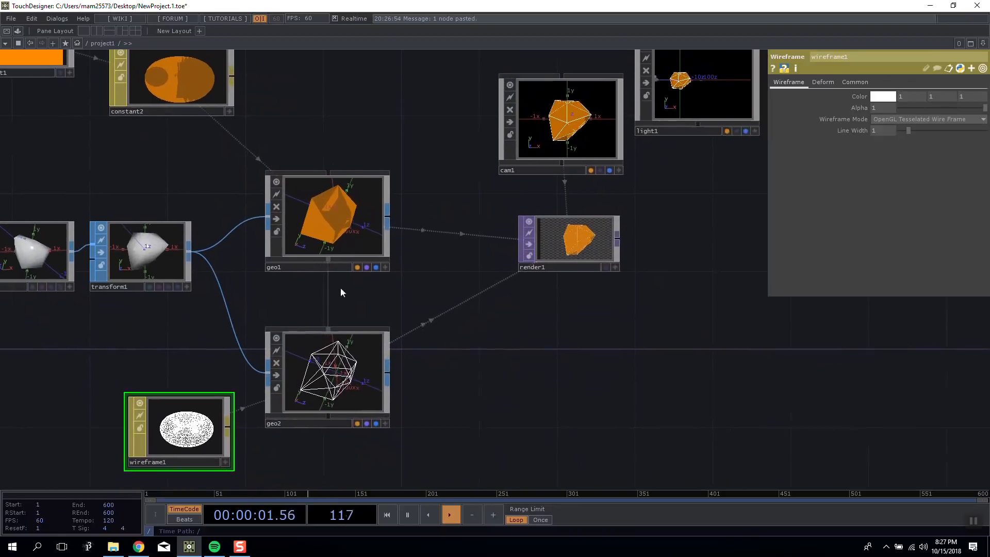
{"action": "scroll", "coordinate": [341, 293], "scroll_direction": "down", "scroll_amount": 2}
{"action": "scroll", "coordinate": [540, 176], "scroll_direction": "up", "scroll_amount": 2}
Try rotating the camera freely inside the cam1 viewer, and deactivate that viewer.
{"action": "left_click_drag", "start_coordinate": [518, 126], "coordinate": [493, 100]}
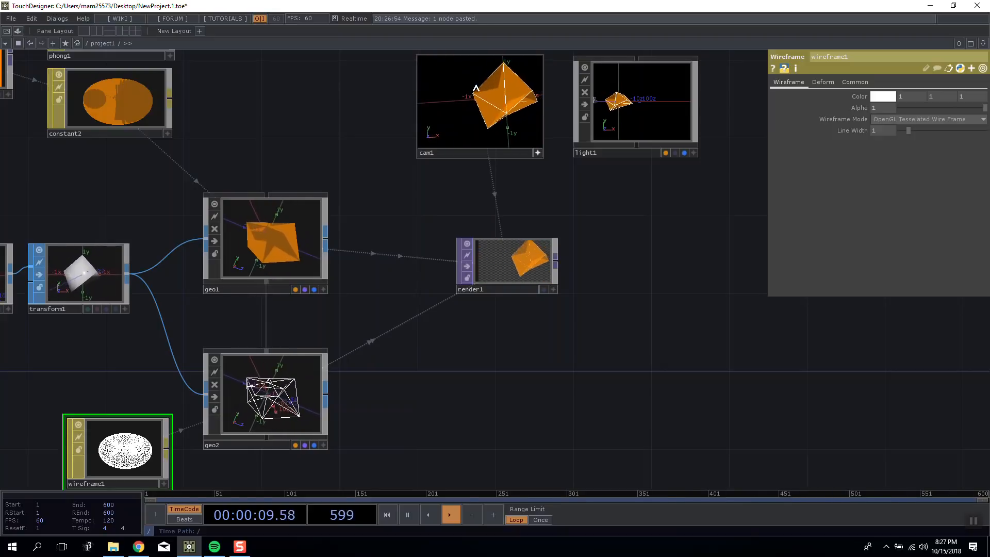
{"action": "left_click_drag", "start_coordinate": [471, 84], "coordinate": [484, 90]}
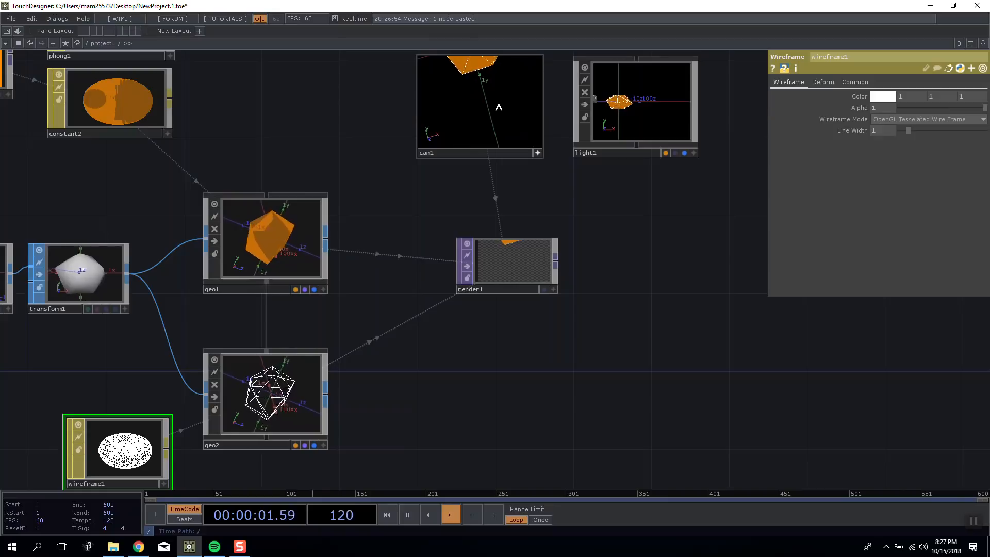
{"action": "left_click", "coordinate": [538, 152]}
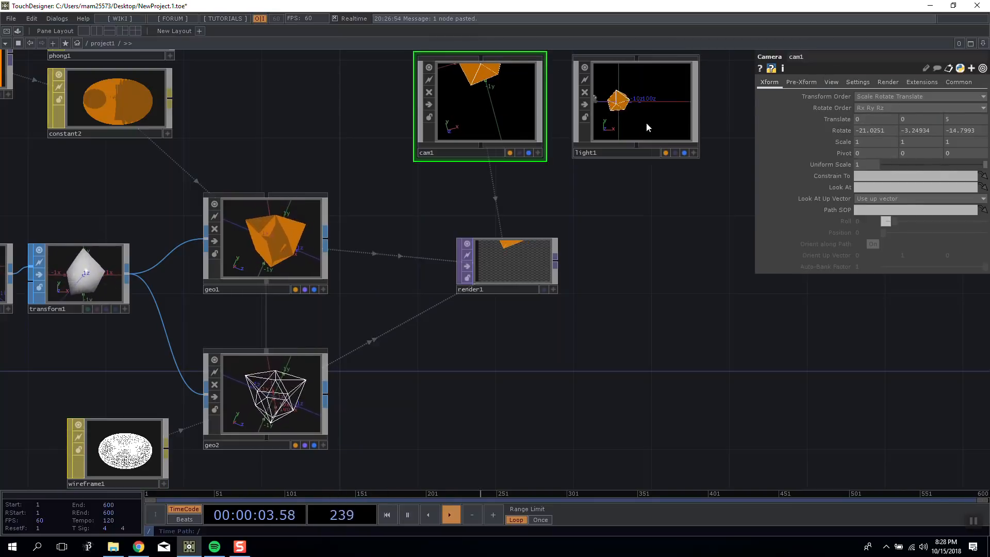
Reset all parameters of cam1 and set its Z translation to 5.
{"action": "right_click", "coordinate": [517, 113]}
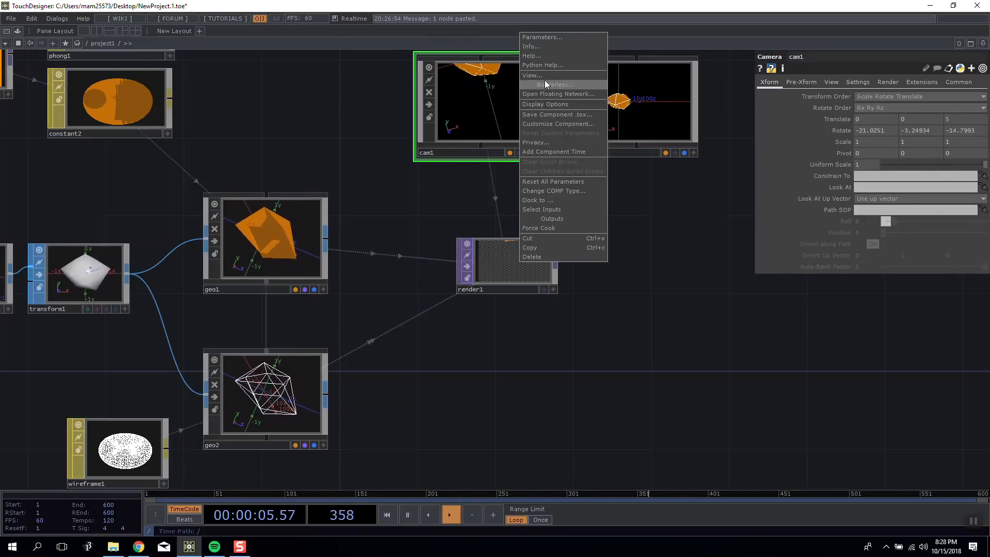
{"action": "left_click", "coordinate": [561, 181]}
{"action": "key", "text": "h"}
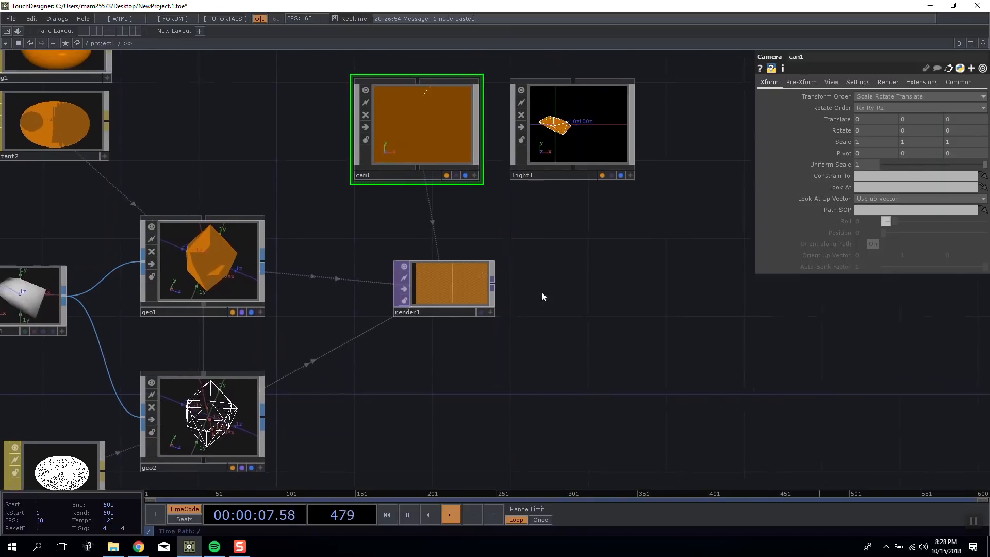
{"action": "middle_click_drag", "start_coordinate": [953, 119], "coordinate": [975, 109]}
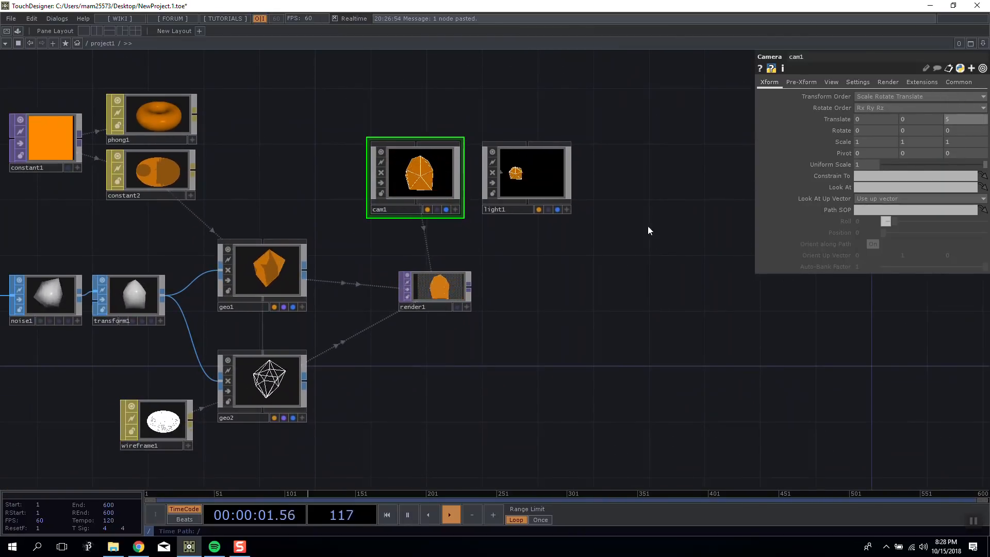
Split the workspace into three panes and turn the upper of the two stacked panes into a Geometry Viewer framing the whole scene.
{"action": "left_click_drag", "start_coordinate": [649, 230], "coordinate": [489, 250]}
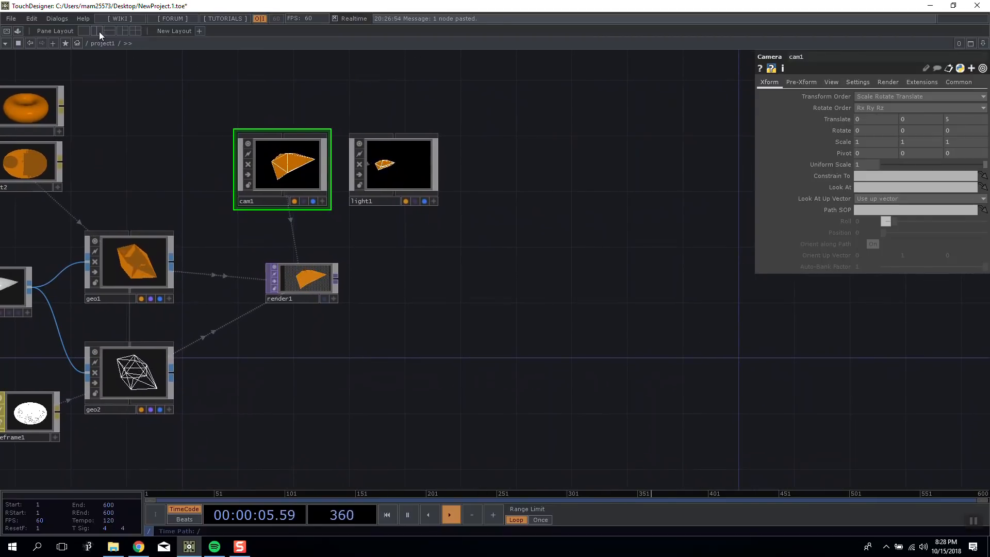
{"action": "left_click", "coordinate": [123, 31]}
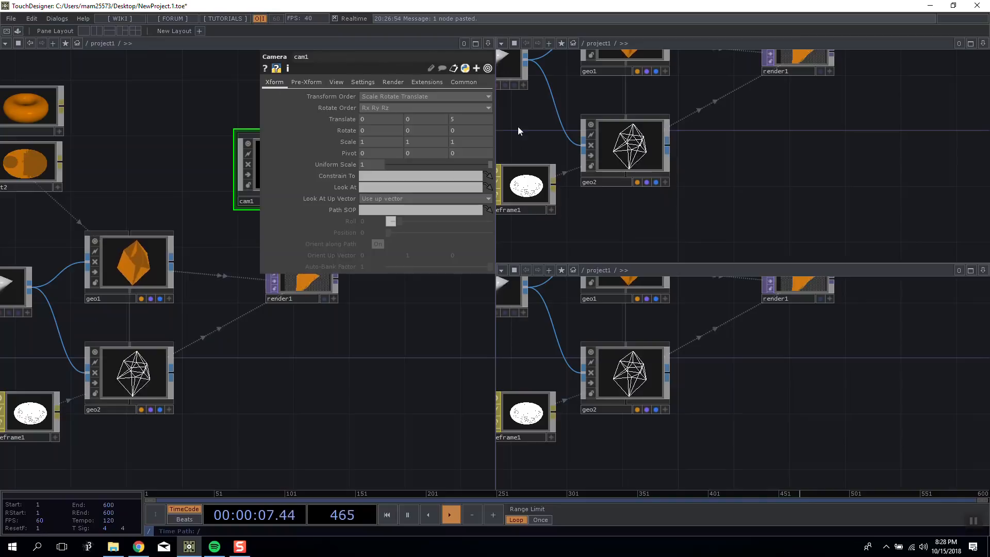
{"action": "left_click", "coordinate": [502, 43]}
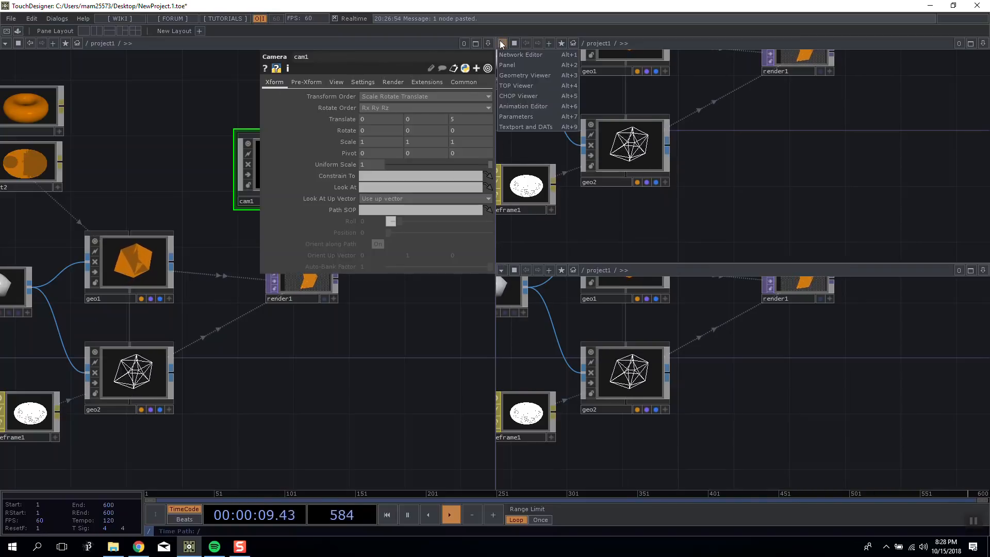
{"action": "left_click", "coordinate": [514, 76]}
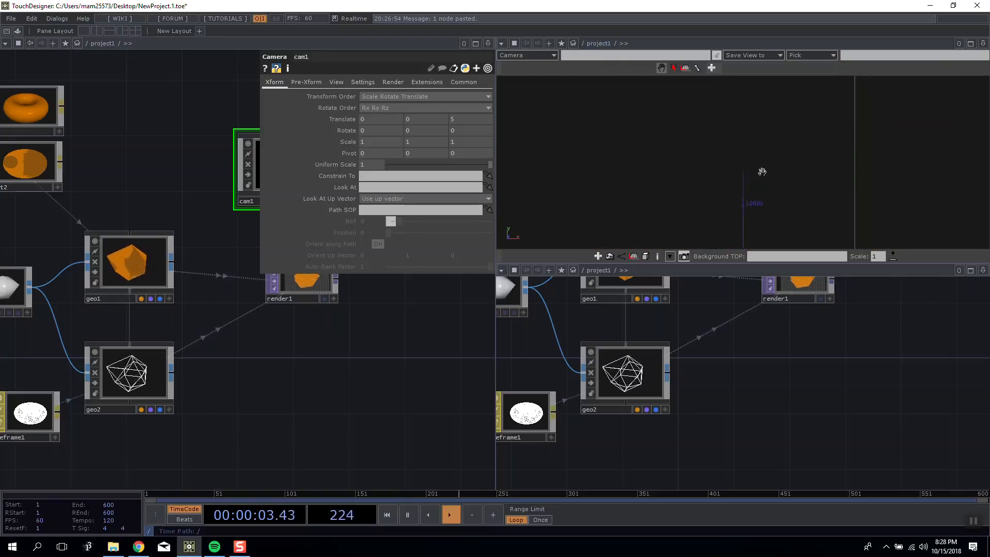
{"action": "right_click", "coordinate": [768, 123]}
{"action": "left_click", "coordinate": [784, 158]}
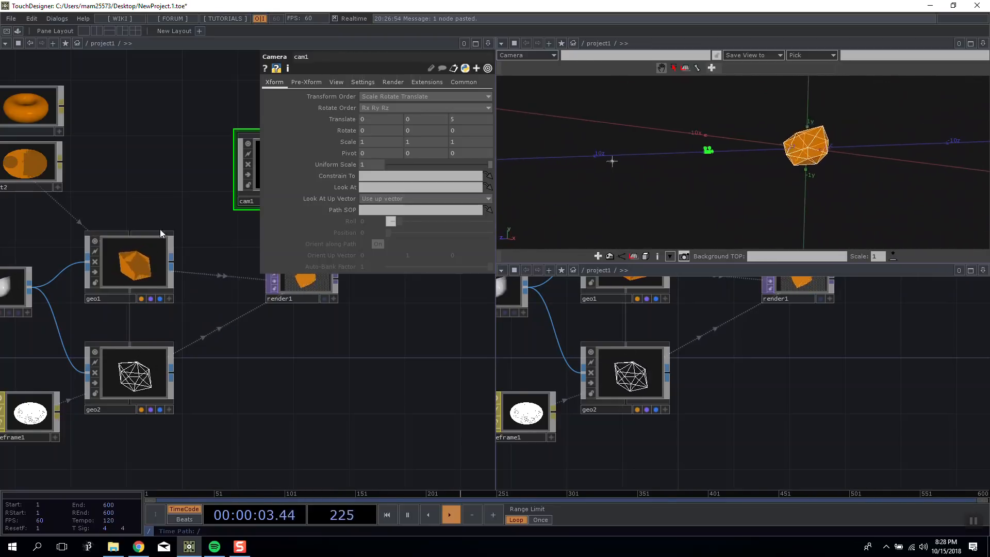
Select geo2 and examine where it sits in the Geometry Viewer.
{"action": "scroll", "coordinate": [223, 353], "scroll_direction": "down", "scroll_amount": 5}
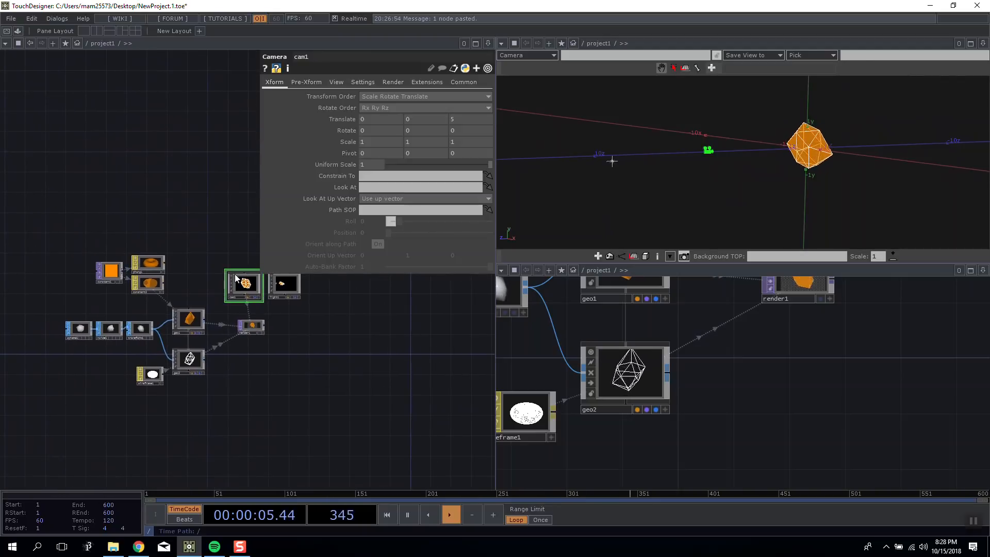
{"action": "left_click_drag", "start_coordinate": [256, 293], "coordinate": [337, 298]}
{"action": "left_click_drag", "start_coordinate": [379, 338], "coordinate": [353, 348]}
{"action": "left_click_drag", "start_coordinate": [296, 308], "coordinate": [224, 293]}
{"action": "left_click", "coordinate": [309, 345]}
{"action": "scroll", "coordinate": [304, 345], "scroll_direction": "up", "scroll_amount": 3}
{"action": "left_click_drag", "start_coordinate": [260, 344], "coordinate": [297, 350]}
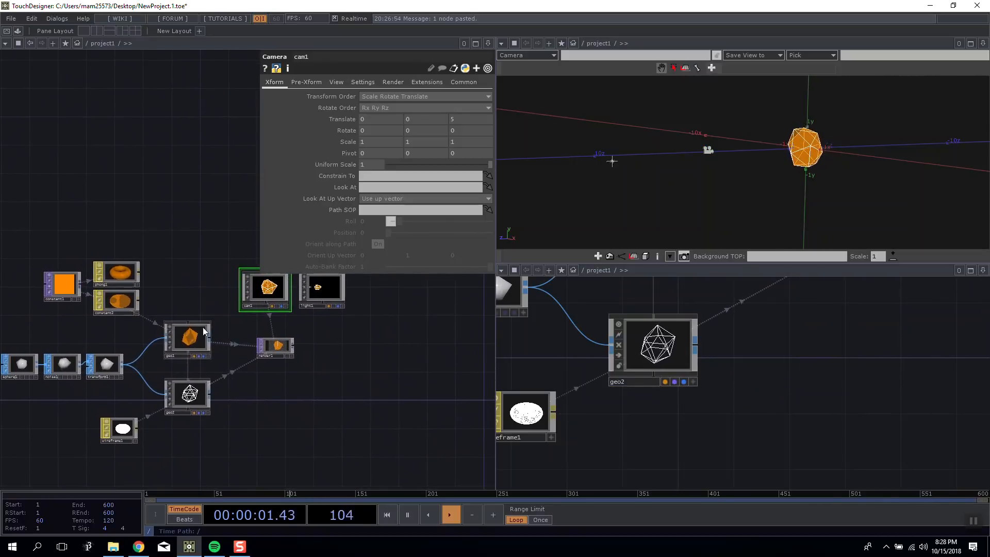
{"action": "scroll", "coordinate": [206, 337], "scroll_direction": "up", "scroll_amount": 3}
{"action": "left_click", "coordinate": [190, 347]}
{"action": "mouse_move", "coordinate": [197, 284]}
{"action": "left_mouse_down"}
{"action": "mouse_move", "coordinate": [186, 248]}
{"action": "mouse_move", "coordinate": [203, 232]}
{"action": "mouse_move", "coordinate": [180, 277]}
{"action": "left_mouse_up"}
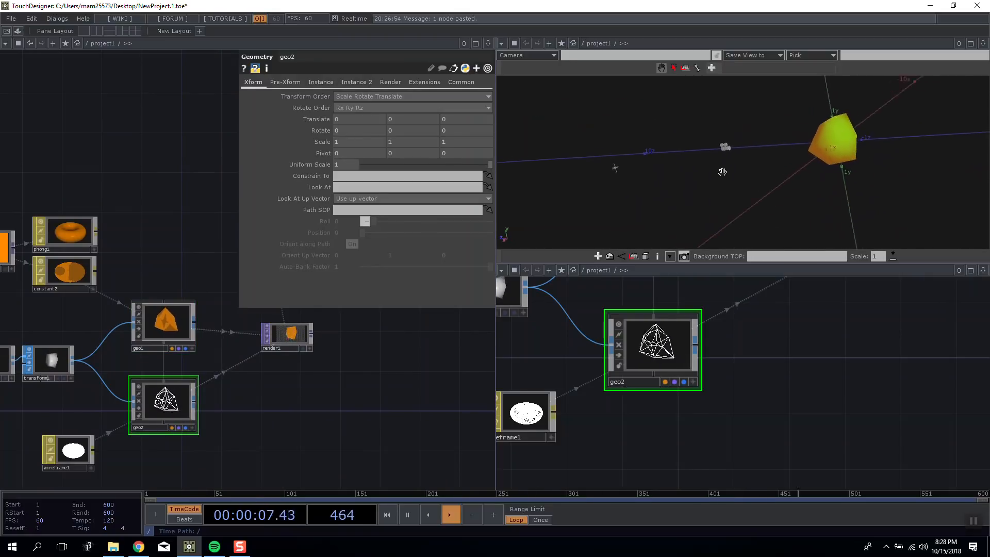
{"action": "left_click_drag", "start_coordinate": [378, 410], "coordinate": [364, 421]}
Select cam1 and light1 in turn and examine their positions relative to the geometry in the Geometry Viewer.
{"action": "left_click_drag", "start_coordinate": [297, 382], "coordinate": [216, 424]}
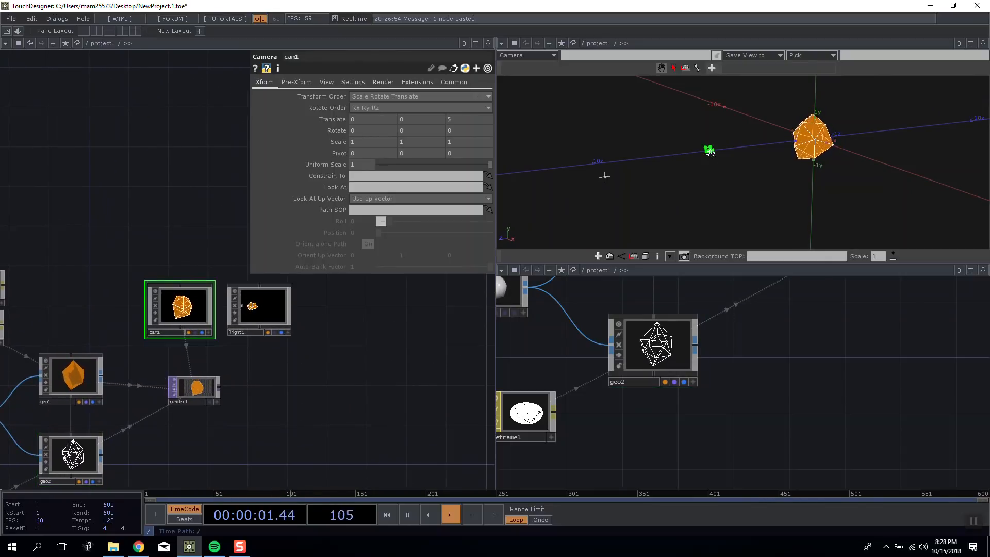
{"action": "left_click_drag", "start_coordinate": [355, 335], "coordinate": [310, 340]}
{"action": "left_click", "coordinate": [232, 314]}
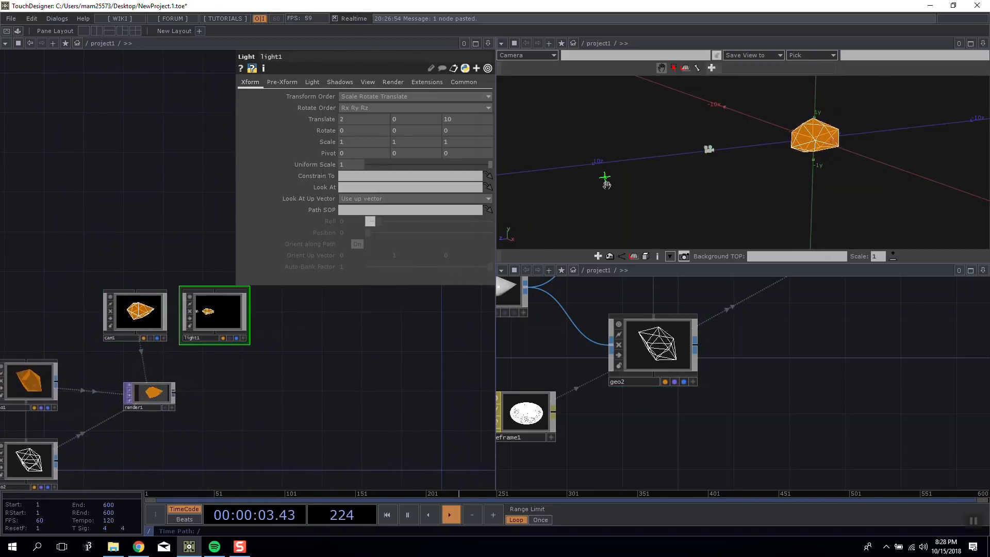
{"action": "scroll", "coordinate": [364, 328], "scroll_direction": "down", "scroll_amount": 4}
{"action": "scroll", "coordinate": [361, 341], "scroll_direction": "up", "scroll_amount": 4}
{"action": "left_click_drag", "start_coordinate": [354, 352], "coordinate": [366, 373]}
{"action": "scroll", "coordinate": [386, 356], "scroll_direction": "down", "scroll_amount": 6}
{"action": "mouse_move", "coordinate": [695, 133]}
{"action": "left_mouse_down"}
{"action": "mouse_move", "coordinate": [681, 144]}
{"action": "mouse_move", "coordinate": [780, 135]}
{"action": "mouse_move", "coordinate": [886, 145]}
{"action": "mouse_move", "coordinate": [643, 117]}
{"action": "mouse_move", "coordinate": [705, 133]}
{"action": "left_mouse_up"}
Connect a Null TOP to the output of render1 and name it output.
{"action": "left_click_drag", "start_coordinate": [416, 351], "coordinate": [355, 325]}
{"action": "scroll", "coordinate": [298, 354], "scroll_direction": "up", "scroll_amount": 4}
{"action": "left_click_drag", "start_coordinate": [292, 334], "coordinate": [346, 345]}
{"action": "right_click", "coordinate": [239, 319]}
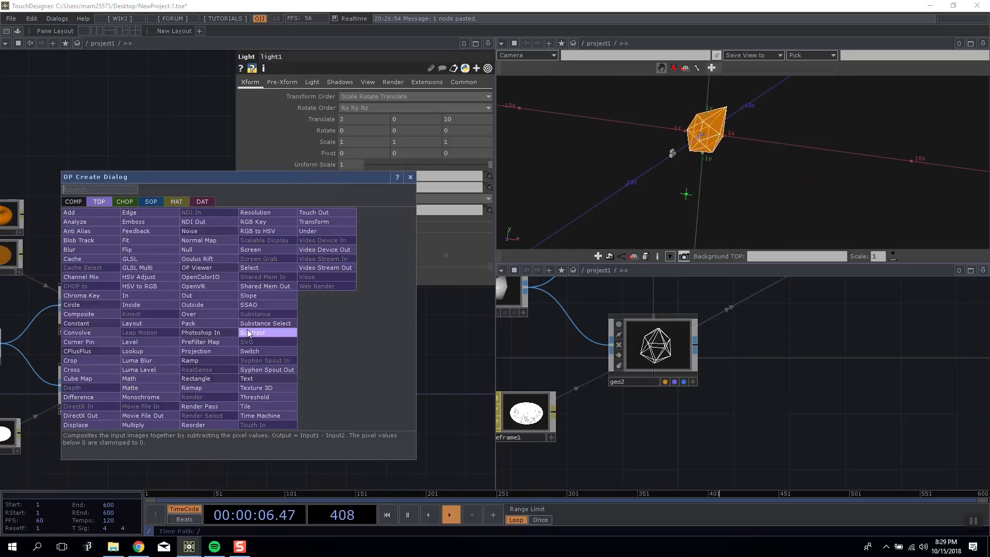
{"action": "left_click", "coordinate": [150, 132]}
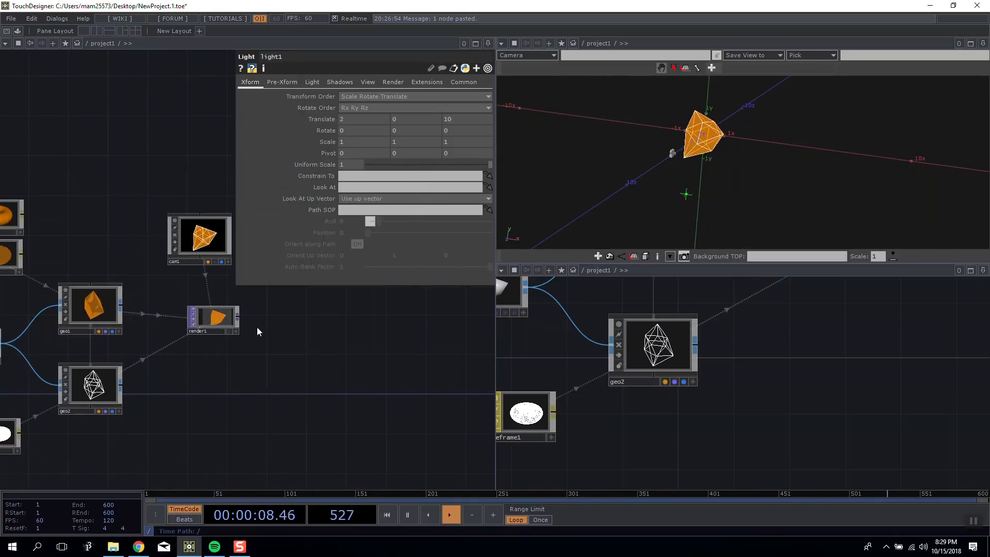
{"action": "right_click", "coordinate": [238, 317]}
{"action": "left_click", "coordinate": [208, 254]}
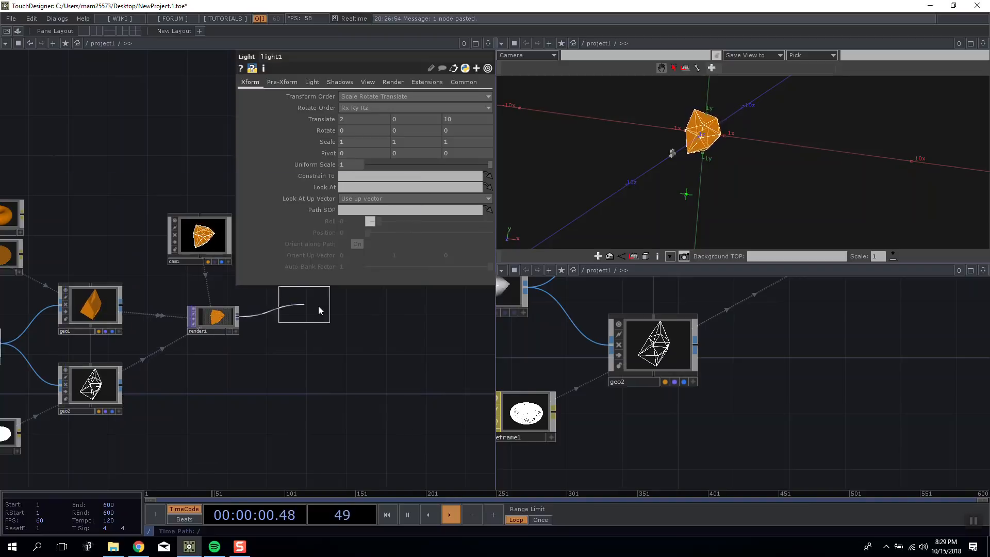
{"action": "left_click", "coordinate": [333, 312]}
{"action": "left_click", "coordinate": [361, 331]}
{"action": "type", "text": "output"}
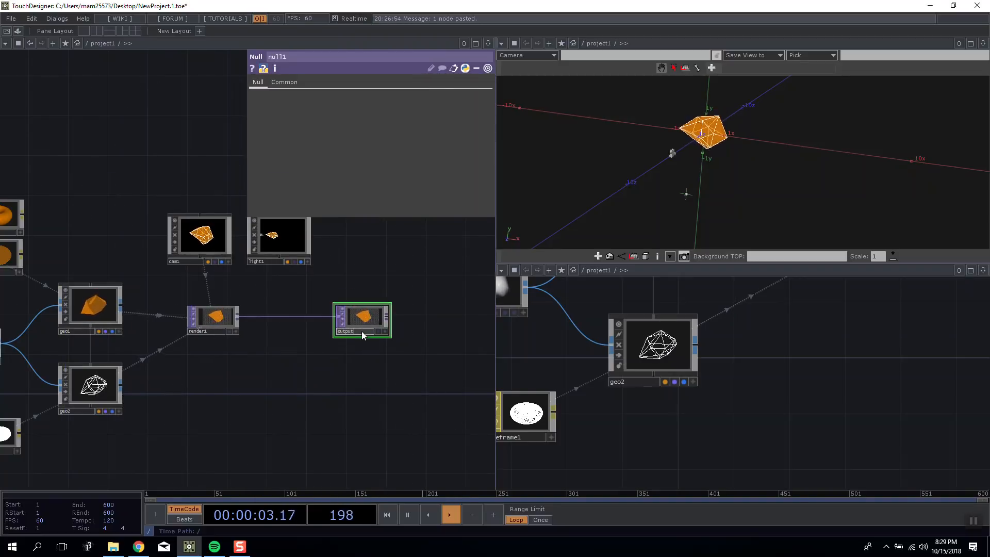
{"action": "key", "text": "Return"}
Go up to the root network and set the project1 container's Background TOP to ./output.
{"action": "scroll", "coordinate": [442, 369], "scroll_direction": "down", "scroll_amount": 10}
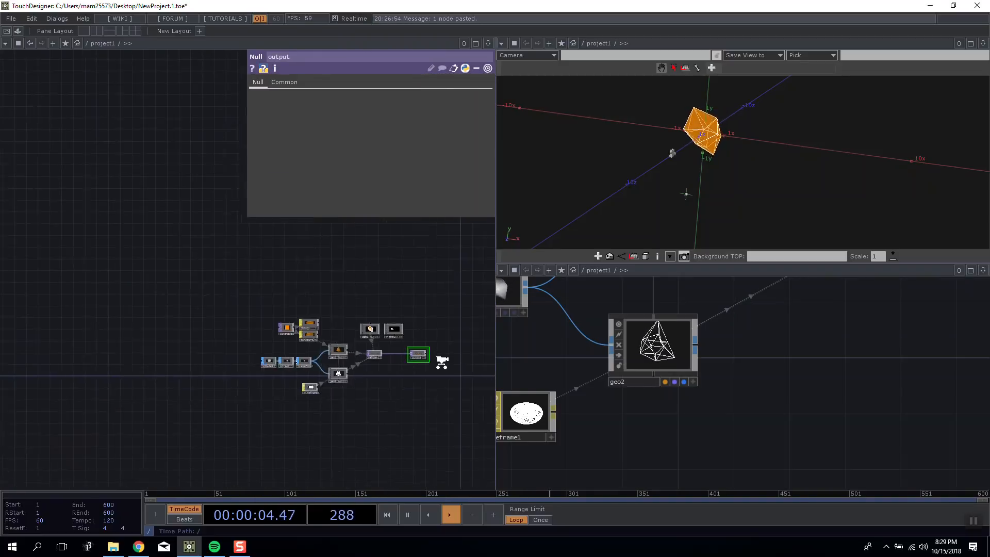
{"action": "scroll", "coordinate": [442, 361], "scroll_direction": "down", "scroll_amount": 3}
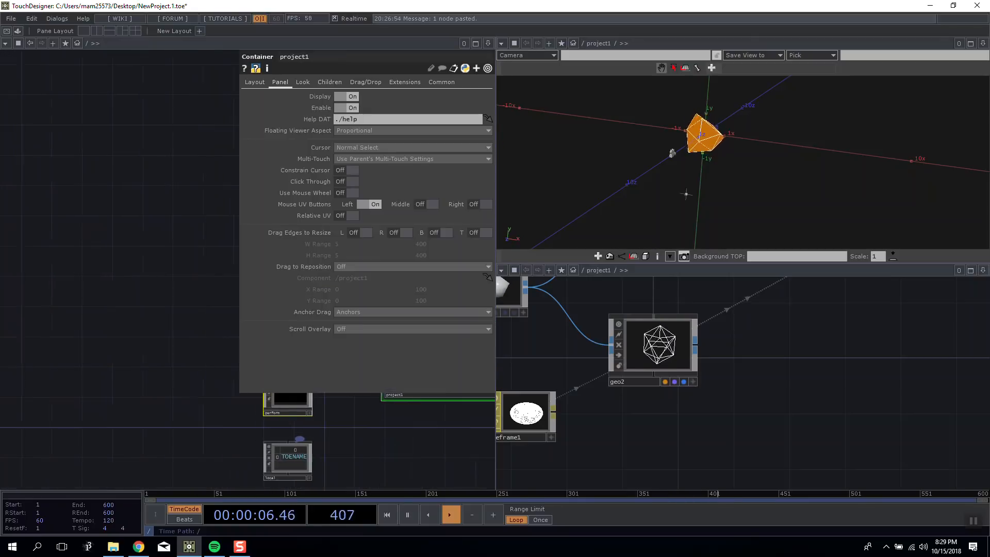
{"action": "left_click_drag", "start_coordinate": [135, 192], "coordinate": [26, 174]}
{"action": "left_click_drag", "start_coordinate": [230, 200], "coordinate": [74, 180]}
{"action": "scroll", "coordinate": [42, 339], "scroll_direction": "up", "scroll_amount": 4}
{"action": "left_click_drag", "start_coordinate": [70, 414], "coordinate": [99, 416]}
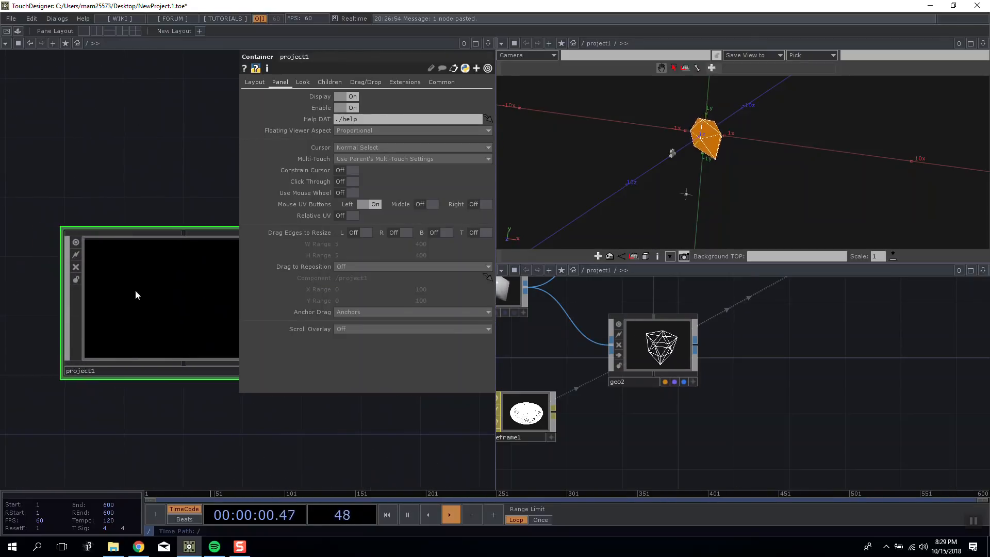
{"action": "left_click", "coordinate": [304, 85]}
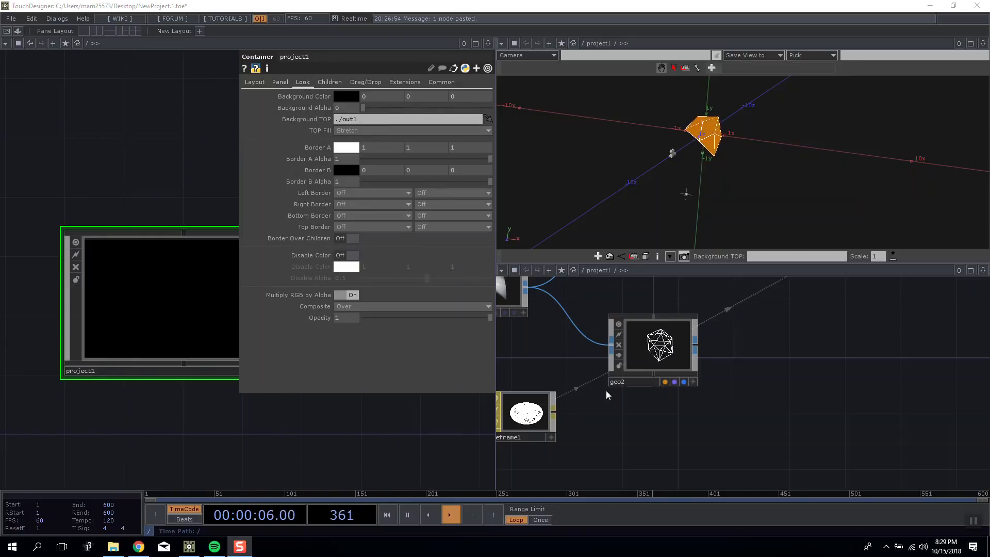
{"action": "left_click_drag", "start_coordinate": [366, 119], "coordinate": [345, 120]}
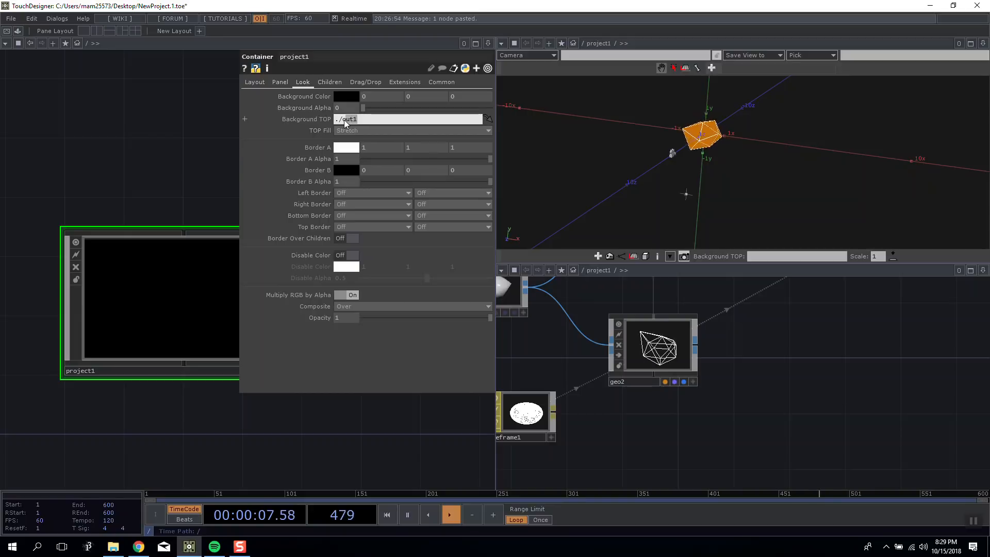
{"action": "type", "text": "output"}
{"action": "key", "text": "Return"}
{"action": "left_click", "coordinate": [370, 119]}
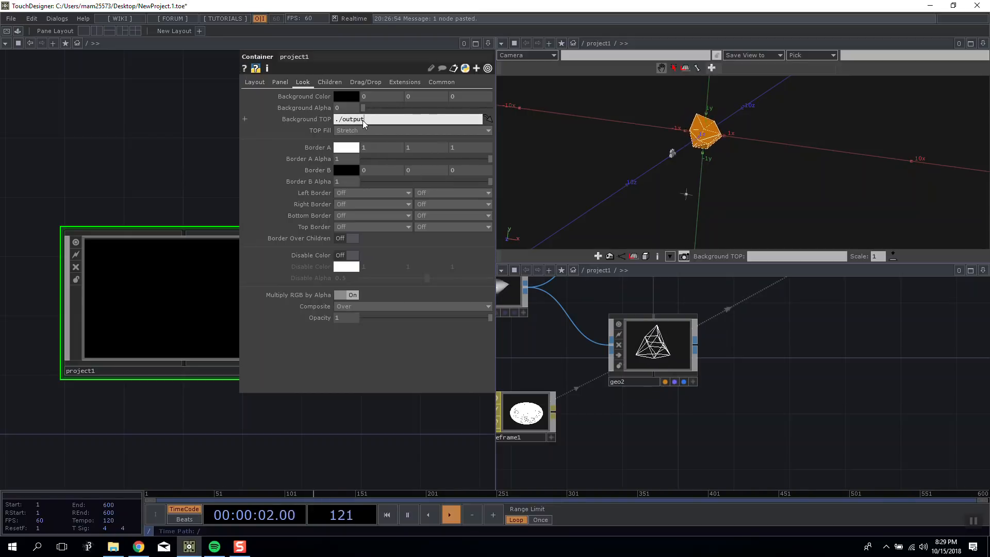
{"action": "key", "text": "Return"}
Turn the pane below the Geometry Viewer into a Panel pane showing project1 and widen the network editor.
{"action": "scroll", "coordinate": [147, 200], "scroll_direction": "up", "scroll_amount": 3}
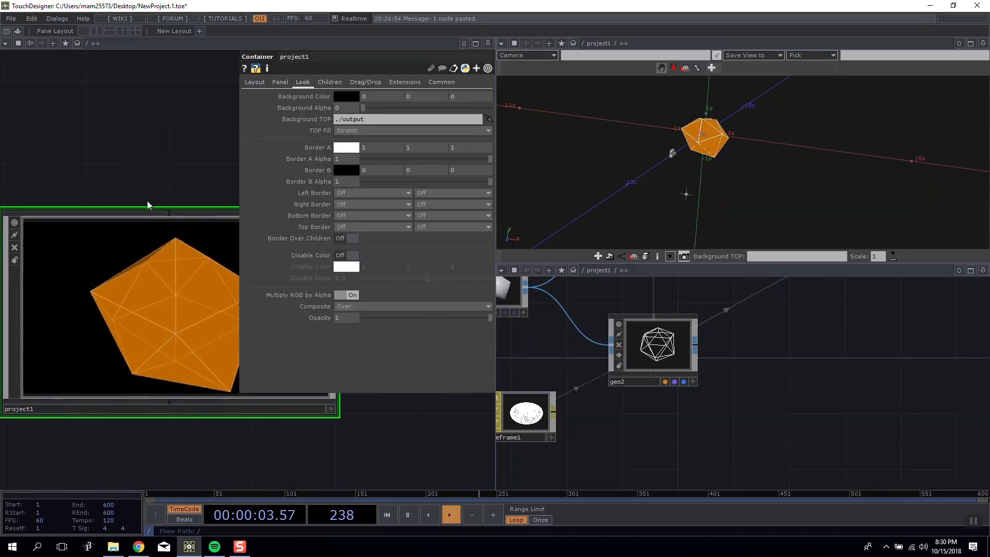
{"action": "scroll", "coordinate": [163, 313], "scroll_direction": "up", "scroll_amount": 5}
{"action": "scroll", "coordinate": [227, 278], "scroll_direction": "up", "scroll_amount": 5}
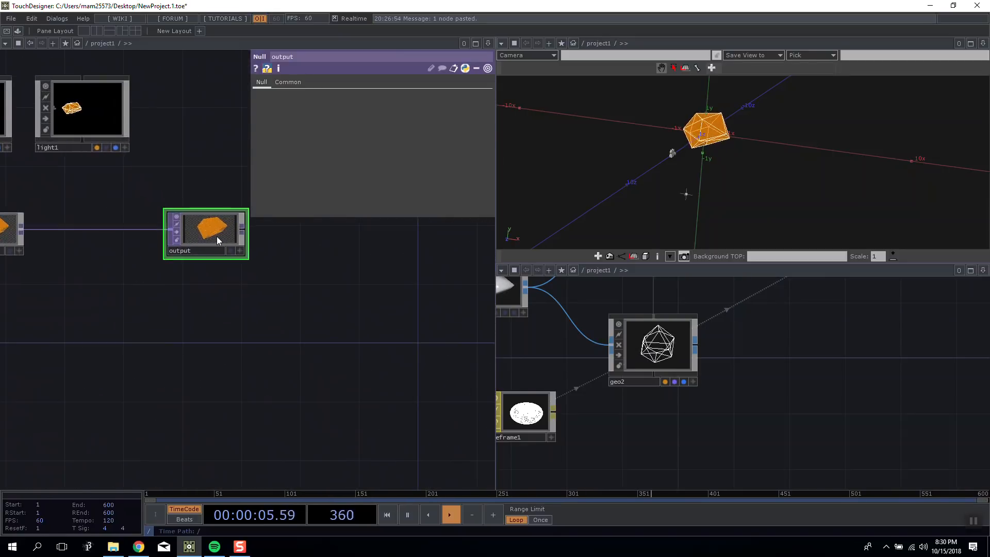
{"action": "scroll", "coordinate": [245, 303], "scroll_direction": "down", "scroll_amount": 6}
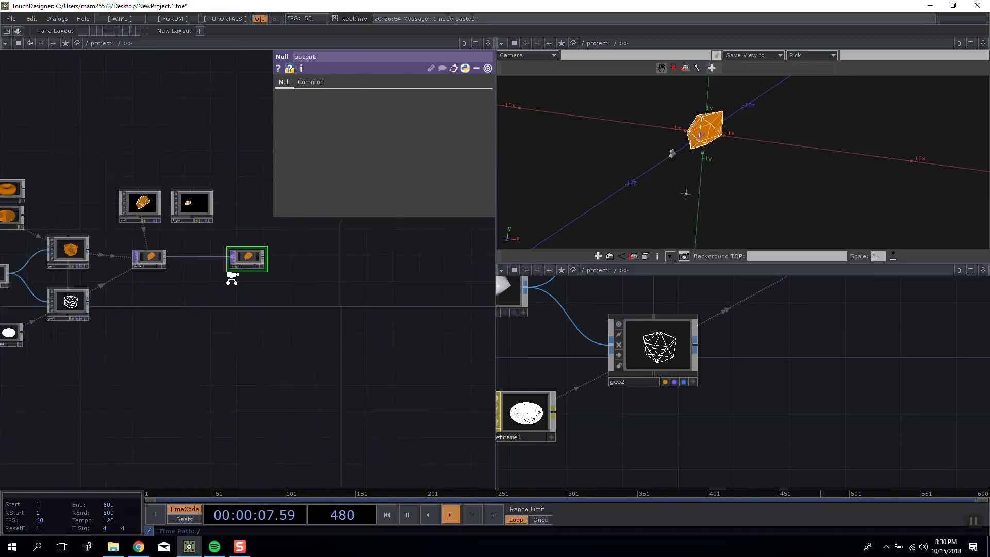
{"action": "scroll", "coordinate": [232, 278], "scroll_direction": "down", "scroll_amount": 6}
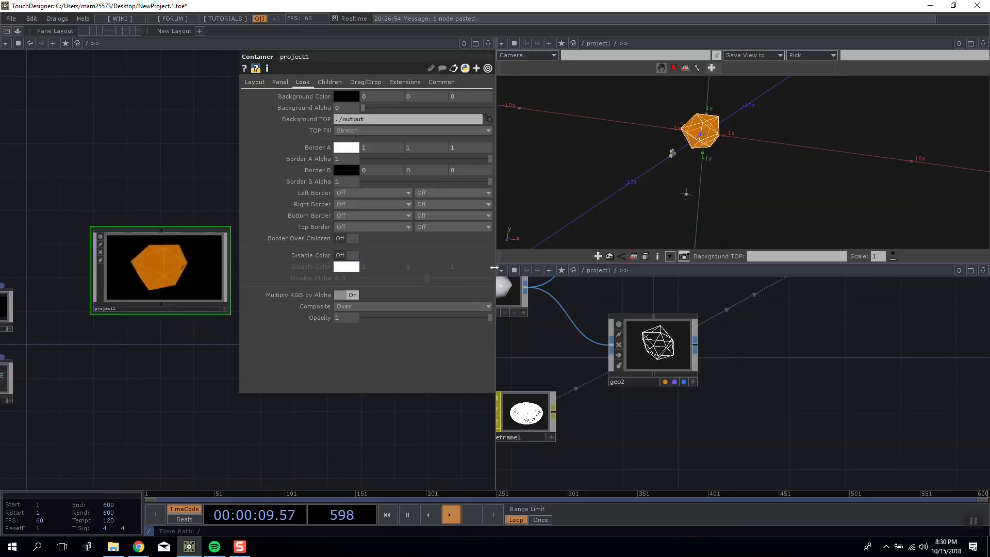
{"action": "left_click", "coordinate": [501, 271]}
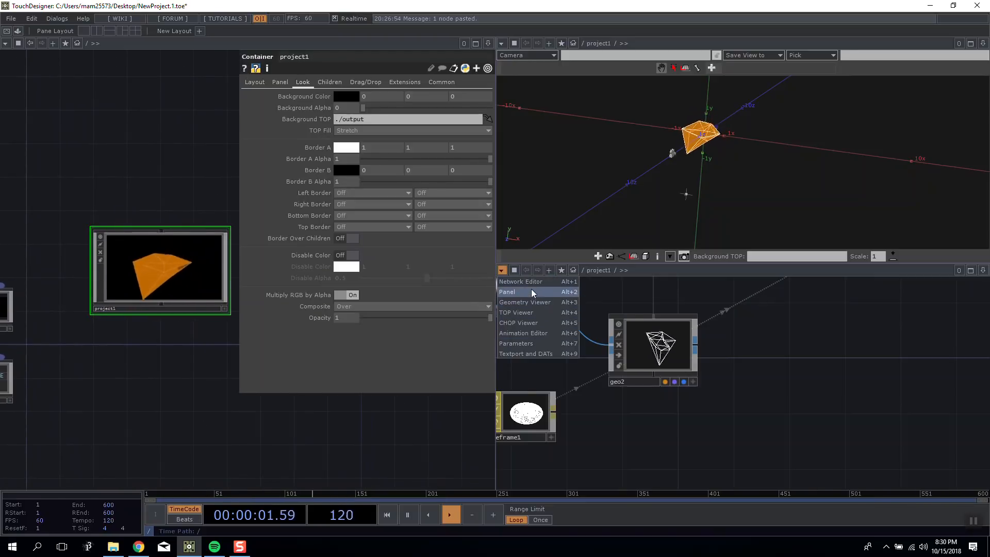
{"action": "left_click", "coordinate": [527, 293]}
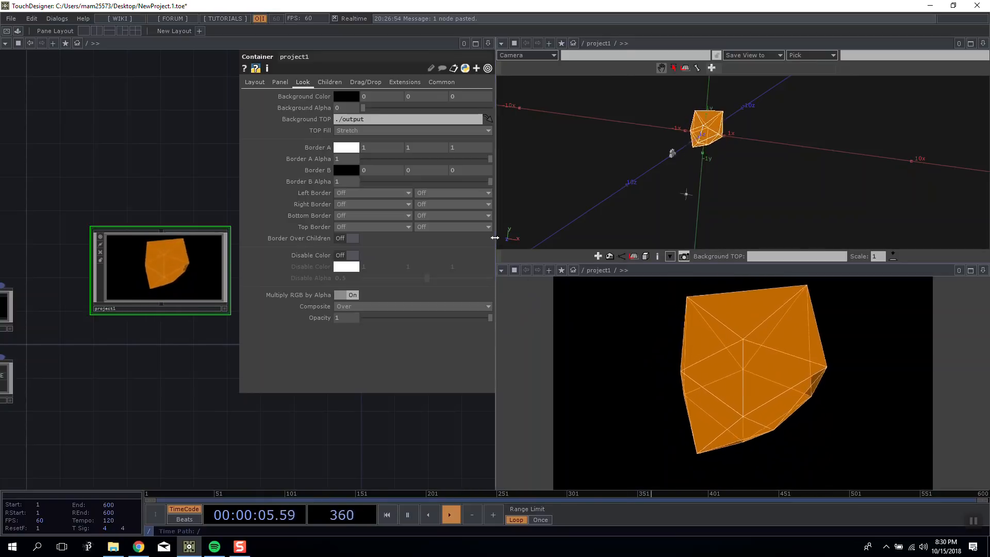
{"action": "left_click_drag", "start_coordinate": [496, 238], "coordinate": [645, 237]}
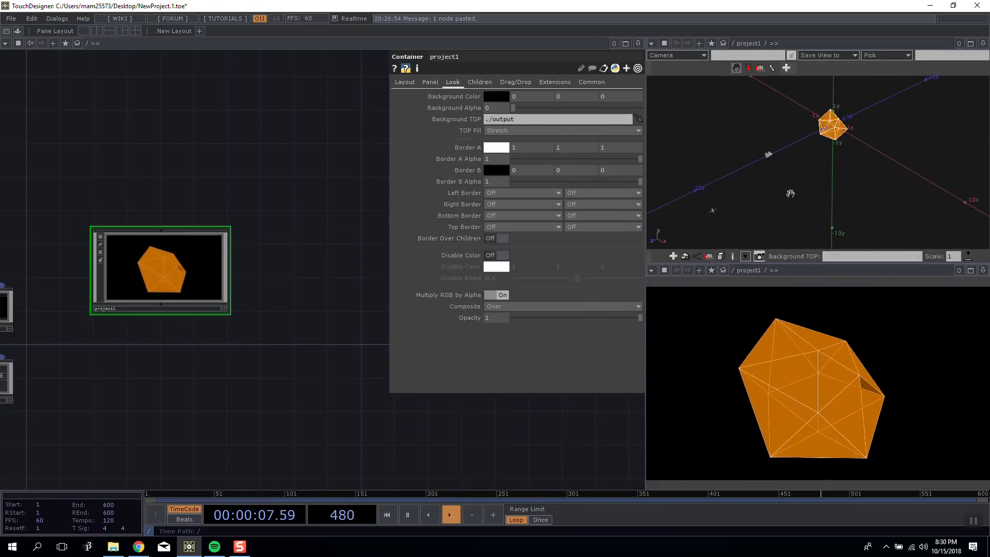
{"action": "right_click", "coordinate": [804, 124]}
{"action": "left_click", "coordinate": [821, 149]}
{"action": "left_click_drag", "start_coordinate": [822, 153], "coordinate": [809, 170]}
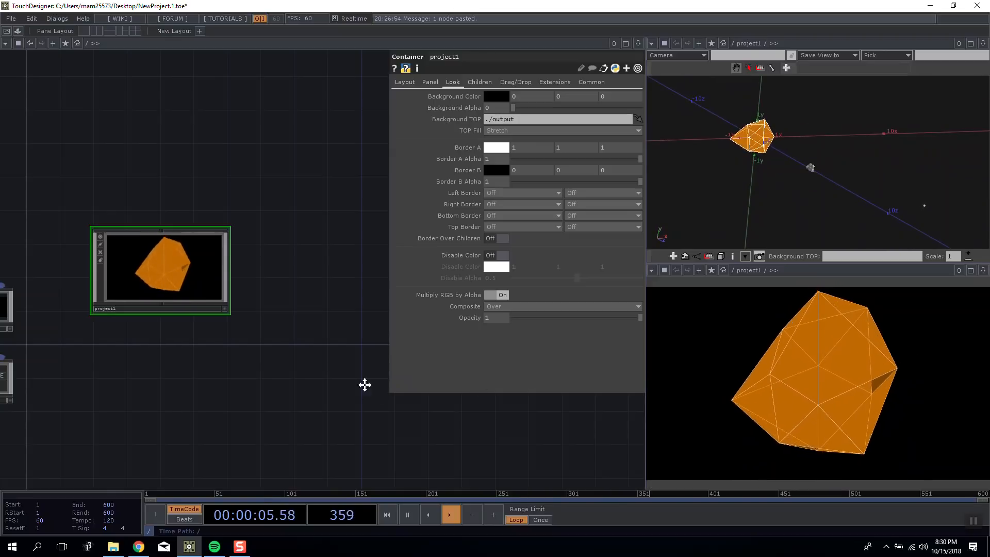
Inside project1, set wireframe1's Line Width to 4 and turn on its Blending (Transparency).
{"action": "scroll", "coordinate": [309, 349], "scroll_direction": "down", "scroll_amount": 1}
{"action": "scroll", "coordinate": [289, 224], "scroll_direction": "up", "scroll_amount": 5}
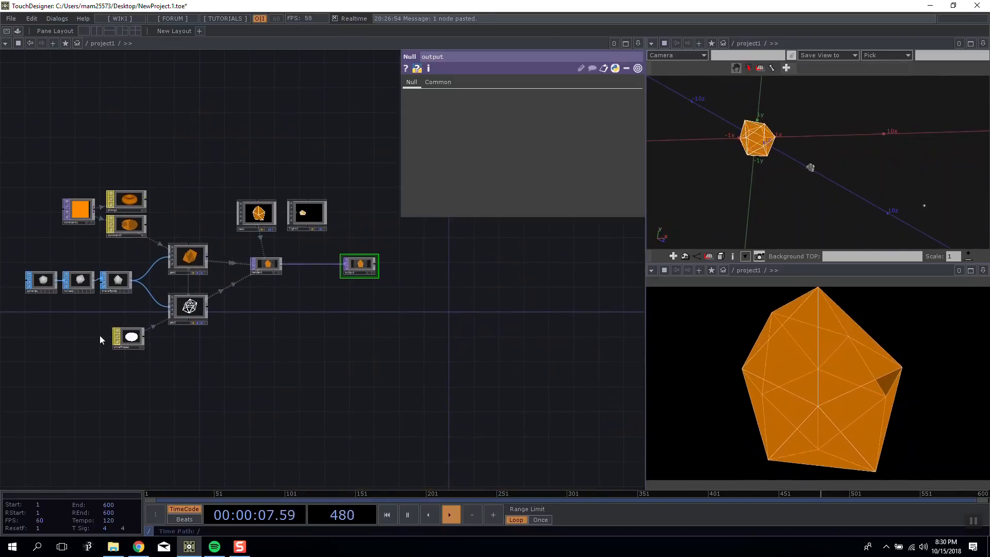
{"action": "left_click", "coordinate": [114, 342]}
{"action": "scroll", "coordinate": [123, 341], "scroll_direction": "up", "scroll_amount": 4}
{"action": "left_click_drag", "start_coordinate": [568, 130], "coordinate": [593, 129]}
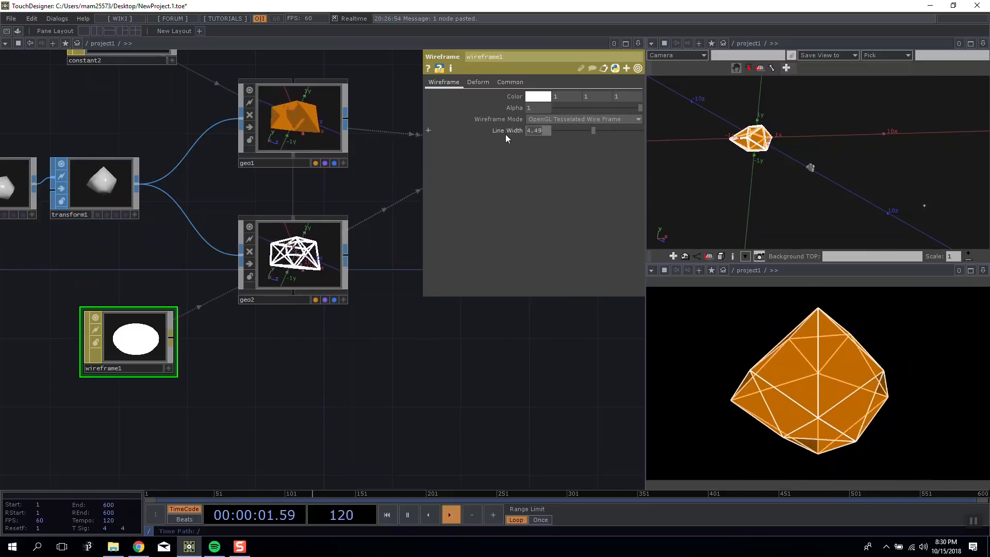
{"action": "left_click", "coordinate": [522, 84]}
{"action": "left_click", "coordinate": [537, 96]}
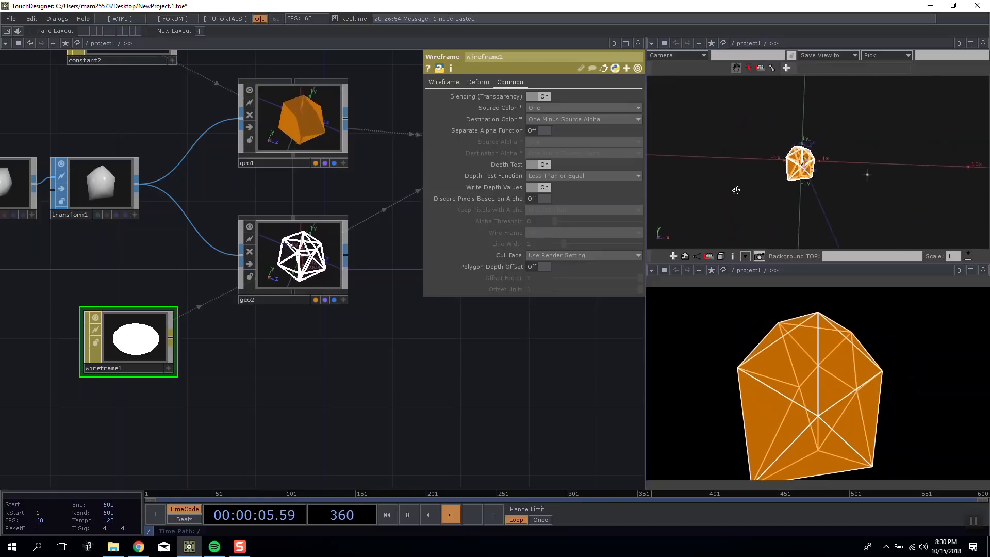
Set wireframe1's Alpha to 0.5 and examine the geometry from another angle in the Geometry Viewer.
{"action": "left_click", "coordinate": [442, 82]}
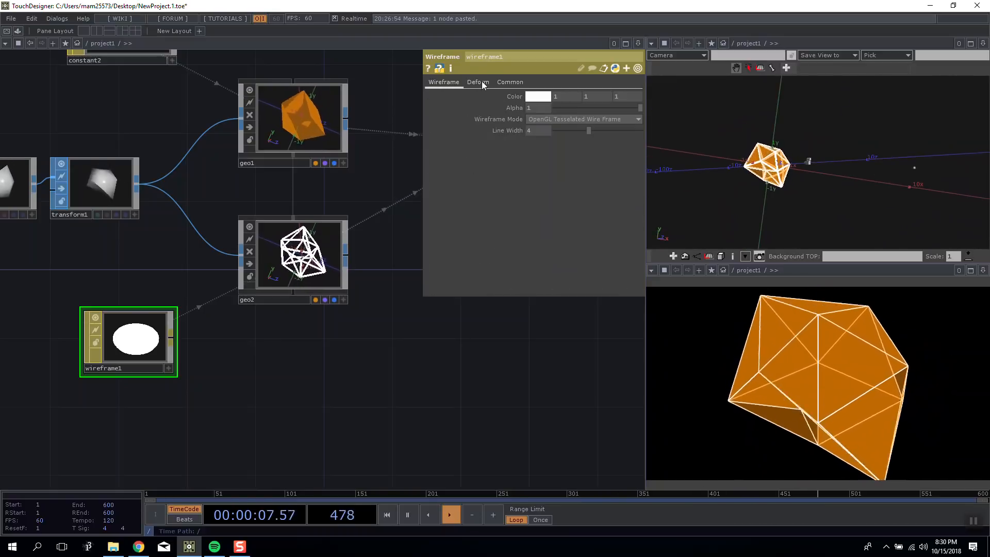
{"action": "mouse_move", "coordinate": [583, 109]}
{"action": "left_mouse_down"}
{"action": "mouse_move", "coordinate": [601, 108]}
{"action": "mouse_move", "coordinate": [589, 107]}
{"action": "left_mouse_up"}
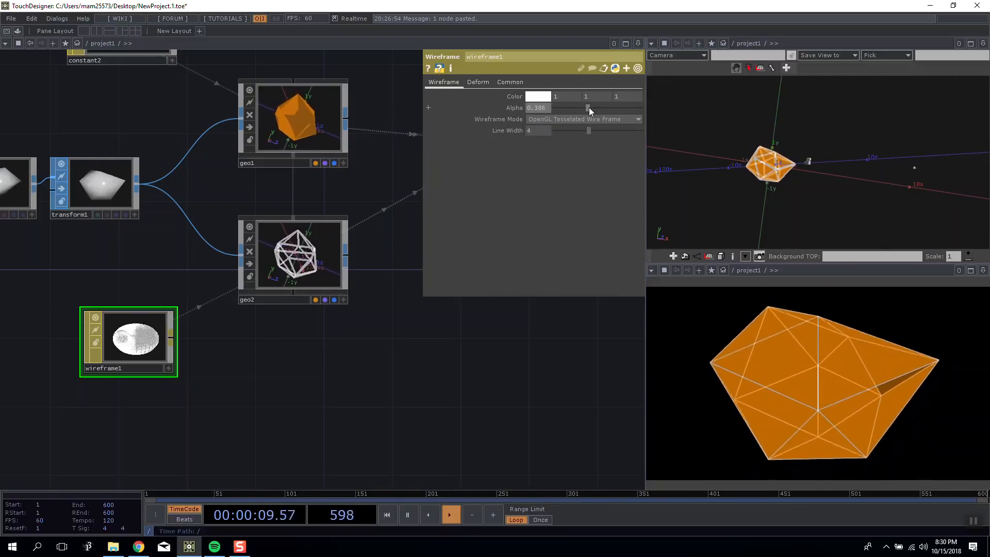
{"action": "type", "text": "5"}
{"action": "key", "text": "Return"}
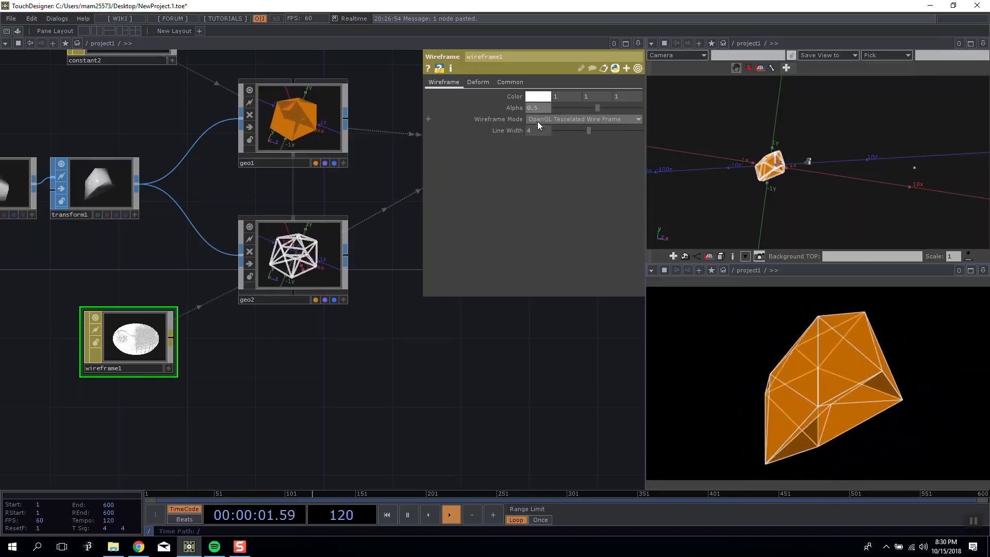
{"action": "left_click_drag", "start_coordinate": [805, 166], "coordinate": [736, 162]}
Change the constant1 TOP's color to purple with red 0.533, green 0 and blue 1.
{"action": "left_click_drag", "start_coordinate": [419, 367], "coordinate": [371, 351]}
{"action": "scroll", "coordinate": [371, 352], "scroll_direction": "down", "scroll_amount": 4}
{"action": "left_click", "coordinate": [66, 88]}
{"action": "left_click", "coordinate": [522, 97]}
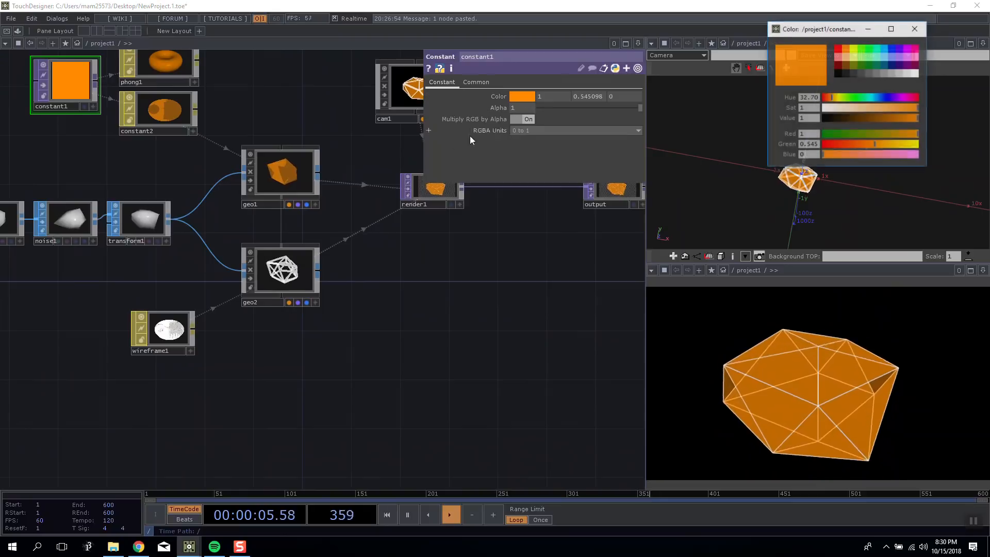
{"action": "mouse_move", "coordinate": [890, 97]}
{"action": "left_mouse_down"}
{"action": "mouse_move", "coordinate": [907, 98]}
{"action": "mouse_move", "coordinate": [885, 98]}
{"action": "mouse_move", "coordinate": [897, 98]}
{"action": "left_mouse_up"}
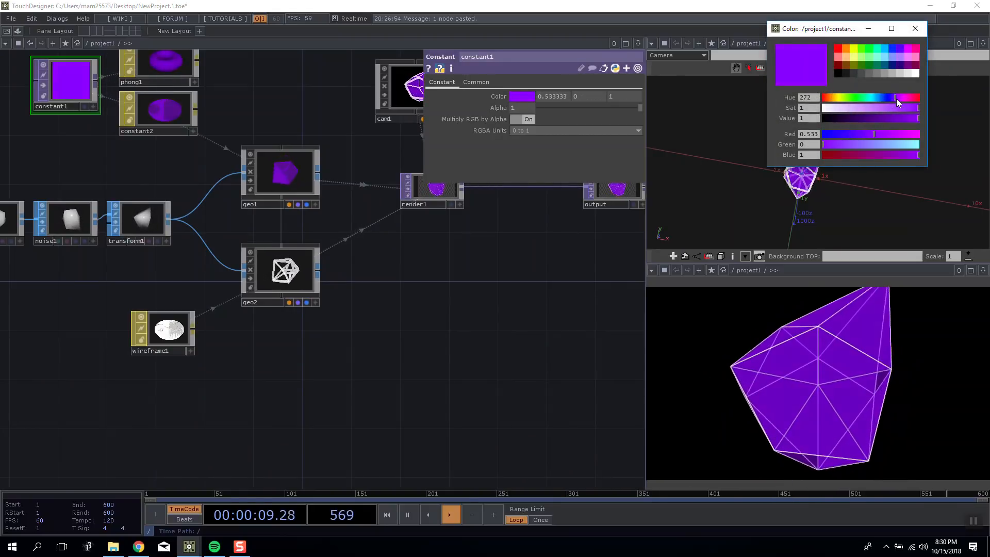
{"action": "left_click", "coordinate": [916, 29]}
Try moving cam1 to 0.1 in X while watching the render, and return its X translation to 0.
{"action": "left_click_drag", "start_coordinate": [494, 331], "coordinate": [452, 368]}
{"action": "scroll", "coordinate": [413, 289], "scroll_direction": "down", "scroll_amount": 4}
{"action": "scroll", "coordinate": [385, 351], "scroll_direction": "up", "scroll_amount": 4}
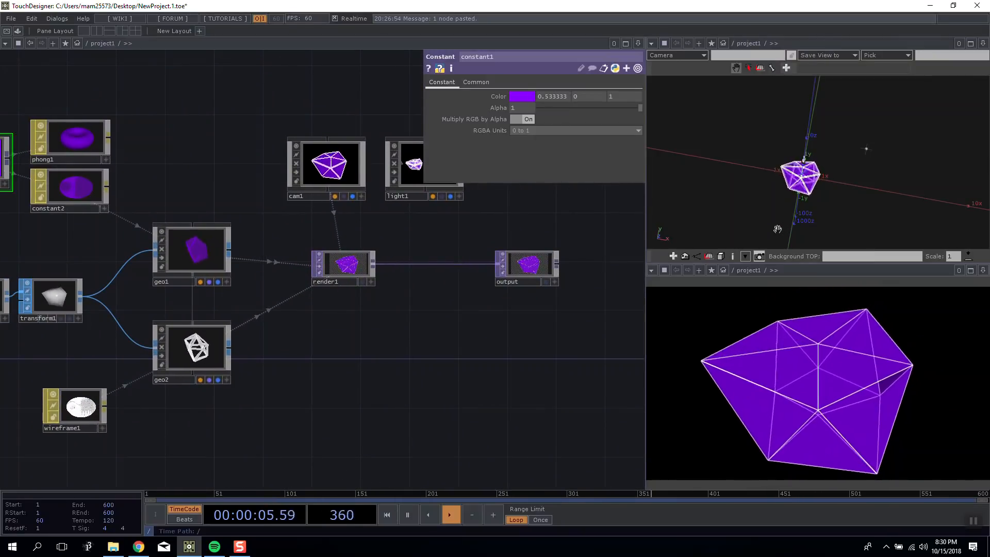
{"action": "left_click_drag", "start_coordinate": [805, 192], "coordinate": [792, 171]}
{"action": "right_click", "coordinate": [814, 176]}
{"action": "left_click", "coordinate": [825, 163]}
{"action": "left_click", "coordinate": [321, 164]}
{"action": "mouse_move", "coordinate": [519, 119]}
{"action": "left_mouse_down"}
{"action": "mouse_move", "coordinate": [521, 105]}
{"action": "mouse_move", "coordinate": [533, 104]}
{"action": "mouse_move", "coordinate": [508, 108]}
{"action": "mouse_move", "coordinate": [522, 119]}
{"action": "mouse_move", "coordinate": [522, 99]}
{"action": "left_mouse_up"}
{"action": "left_click_drag", "start_coordinate": [932, 174], "coordinate": [810, 146]}
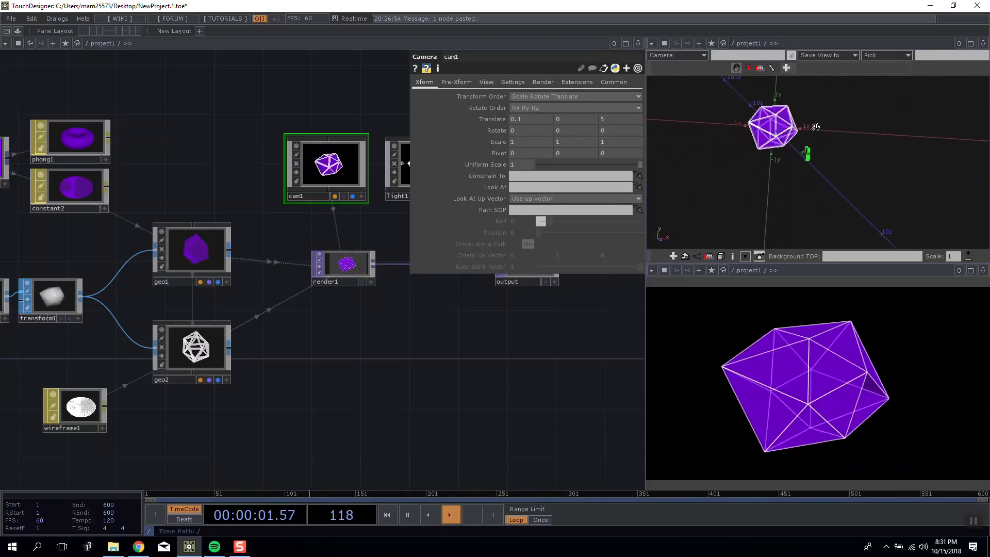
{"action": "left_click_drag", "start_coordinate": [531, 119], "coordinate": [472, 120]}
Add an LFO CHOP to project1 and place it in the empty area above the phong1 material.
{"action": "left_click_drag", "start_coordinate": [392, 379], "coordinate": [410, 329]}
{"action": "scroll", "coordinate": [354, 361], "scroll_direction": "down", "scroll_amount": 3}
{"action": "scroll", "coordinate": [376, 371], "scroll_direction": "up", "scroll_amount": 3}
{"action": "scroll", "coordinate": [410, 329], "scroll_direction": "down", "scroll_amount": 5}
{"action": "key", "text": "Tab"}
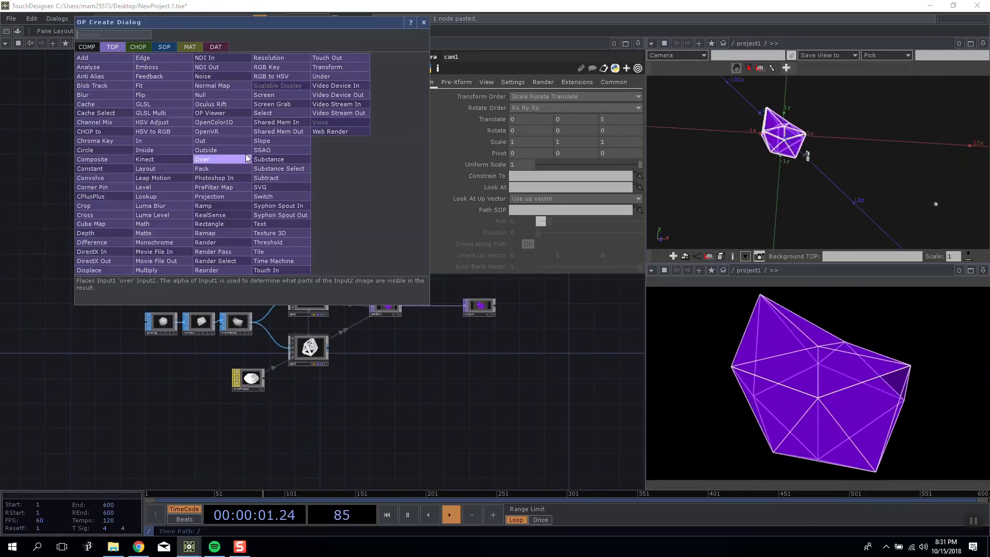
{"action": "left_click", "coordinate": [142, 46]}
{"action": "left_click", "coordinate": [200, 224]}
{"action": "left_click", "coordinate": [243, 188]}
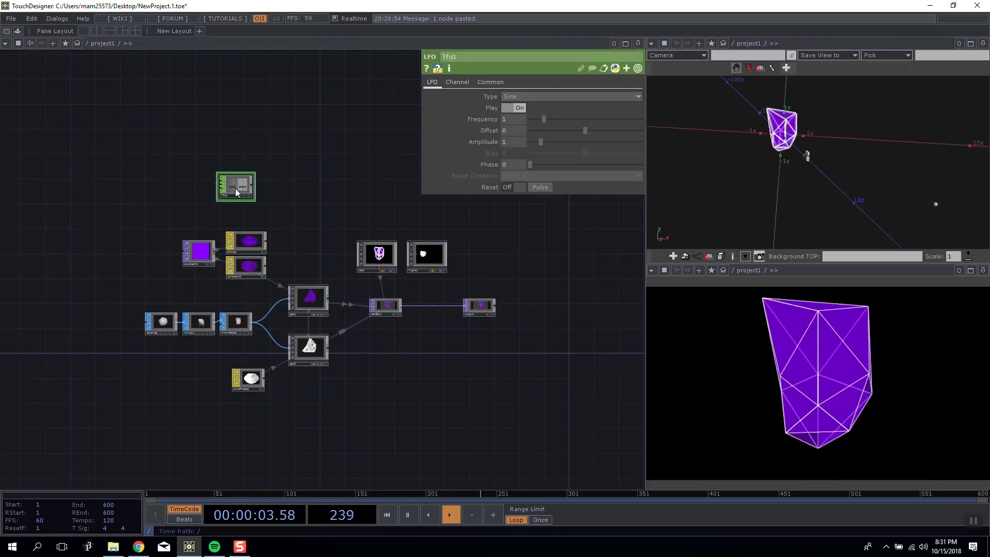
{"action": "scroll", "coordinate": [235, 168], "scroll_direction": "up", "scroll_amount": 5}
{"action": "left_click_drag", "start_coordinate": [235, 168], "coordinate": [254, 198]}
{"action": "scroll", "coordinate": [255, 199], "scroll_direction": "down", "scroll_amount": 5}
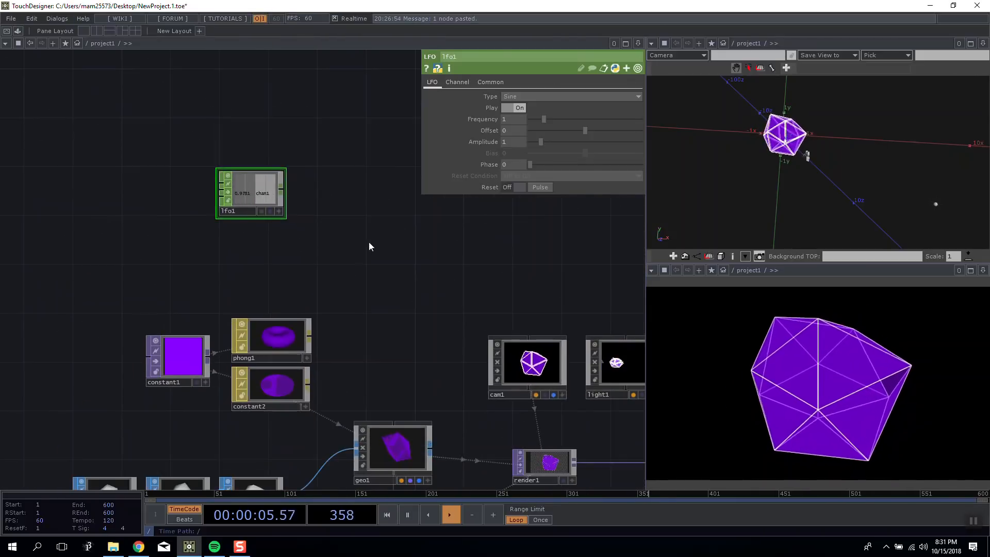
{"action": "left_click_drag", "start_coordinate": [372, 248], "coordinate": [239, 196]}
{"action": "left_click_drag", "start_coordinate": [130, 141], "coordinate": [160, 159]}
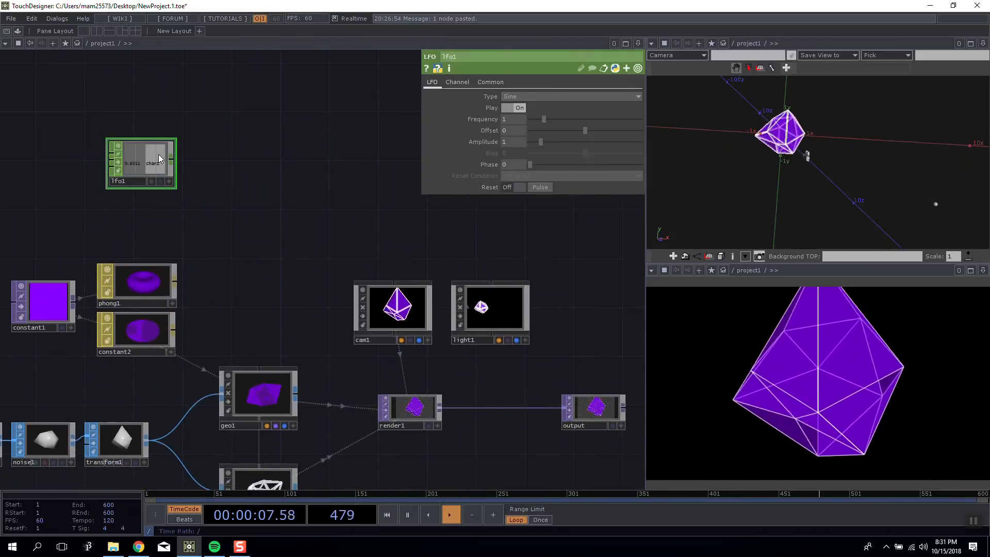
Connect a Null CHOP to the output of lfo1.
{"action": "right_click", "coordinate": [176, 163]}
{"action": "right_click", "coordinate": [172, 162]}
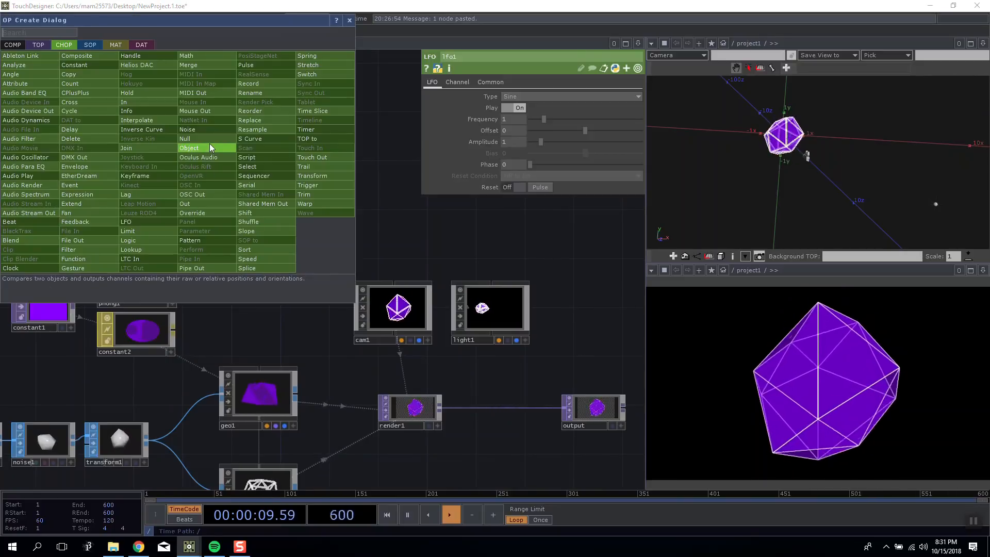
{"action": "left_click", "coordinate": [191, 139]}
{"action": "left_click", "coordinate": [253, 157]}
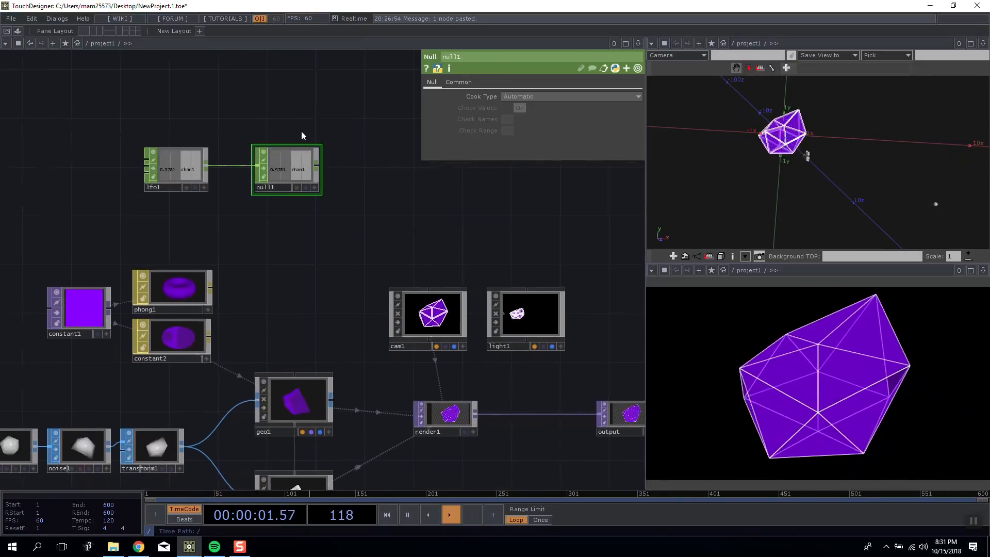
Review the operator network and examine the parameters of geo1, render1 and null1.
{"action": "scroll", "coordinate": [300, 134], "scroll_direction": "down", "scroll_amount": 3}
{"action": "scroll", "coordinate": [304, 147], "scroll_direction": "up", "scroll_amount": 4}
{"action": "scroll", "coordinate": [312, 196], "scroll_direction": "down", "scroll_amount": 4}
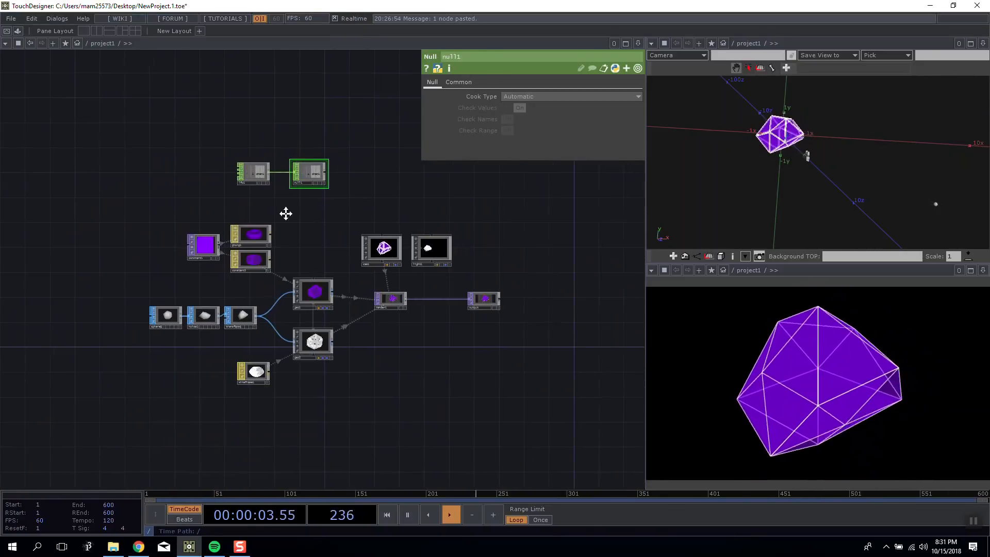
{"action": "scroll", "coordinate": [196, 160], "scroll_direction": "up", "scroll_amount": 3}
{"action": "left_click_drag", "start_coordinate": [340, 222], "coordinate": [406, 201]}
{"action": "left_click_drag", "start_coordinate": [325, 257], "coordinate": [266, 196]}
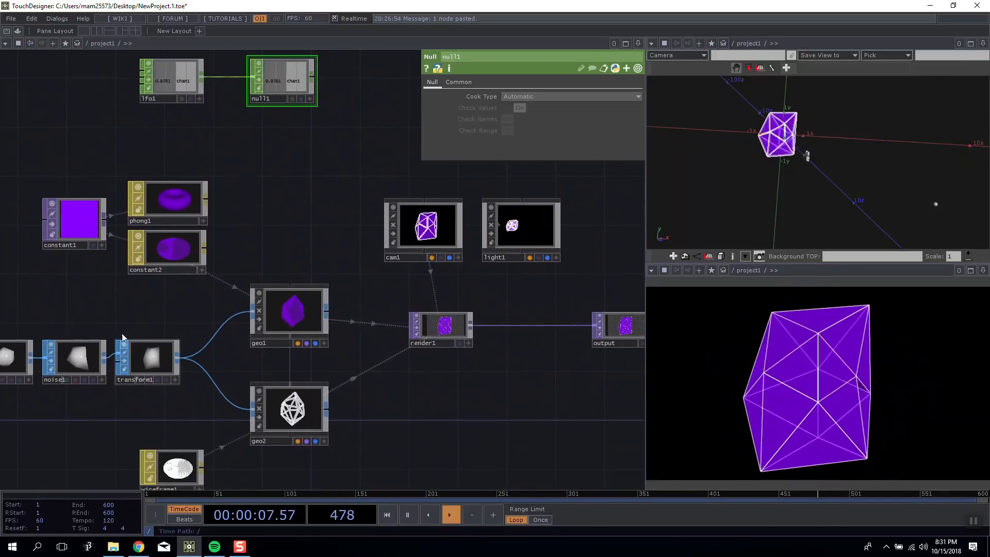
{"action": "left_click_drag", "start_coordinate": [125, 336], "coordinate": [282, 321]}
{"action": "left_click_drag", "start_coordinate": [241, 282], "coordinate": [147, 268]}
{"action": "left_click", "coordinate": [354, 287]}
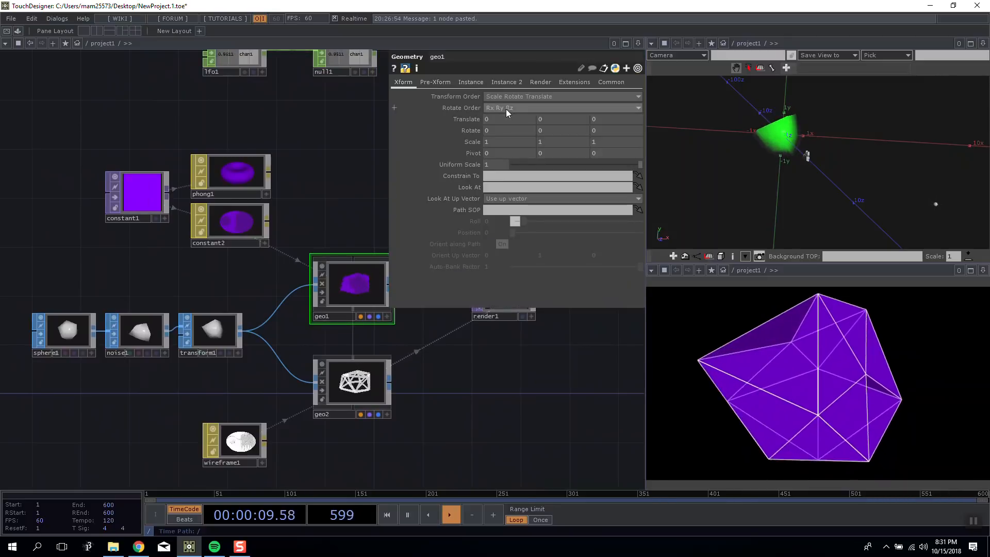
{"action": "left_click", "coordinate": [217, 334]}
{"action": "left_click_drag", "start_coordinate": [227, 291], "coordinate": [197, 261]}
{"action": "left_click_drag", "start_coordinate": [366, 387], "coordinate": [266, 405]}
{"action": "left_click", "coordinate": [373, 301]}
{"action": "left_click_drag", "start_coordinate": [300, 178], "coordinate": [305, 254]}
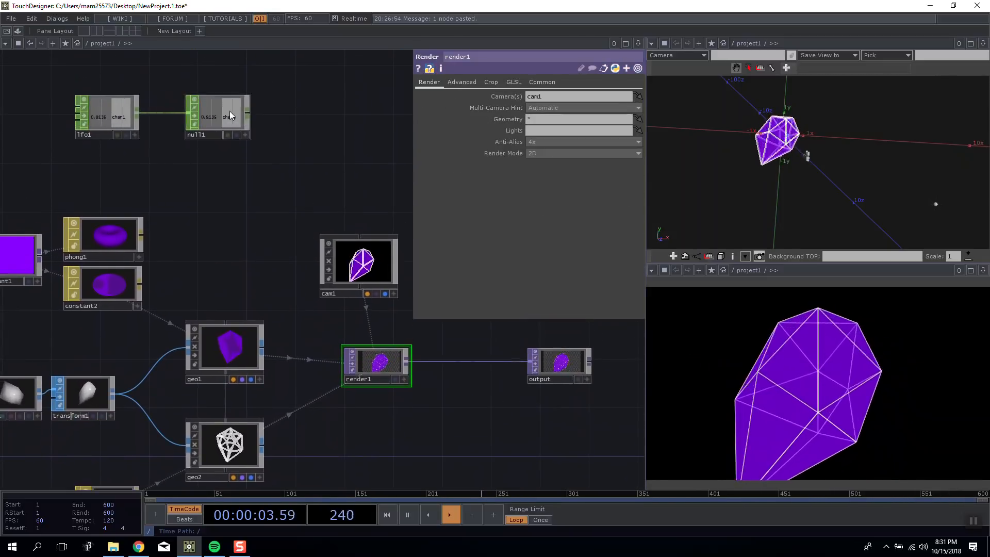
{"action": "left_click", "coordinate": [231, 117]}
{"action": "left_click", "coordinate": [217, 380]}
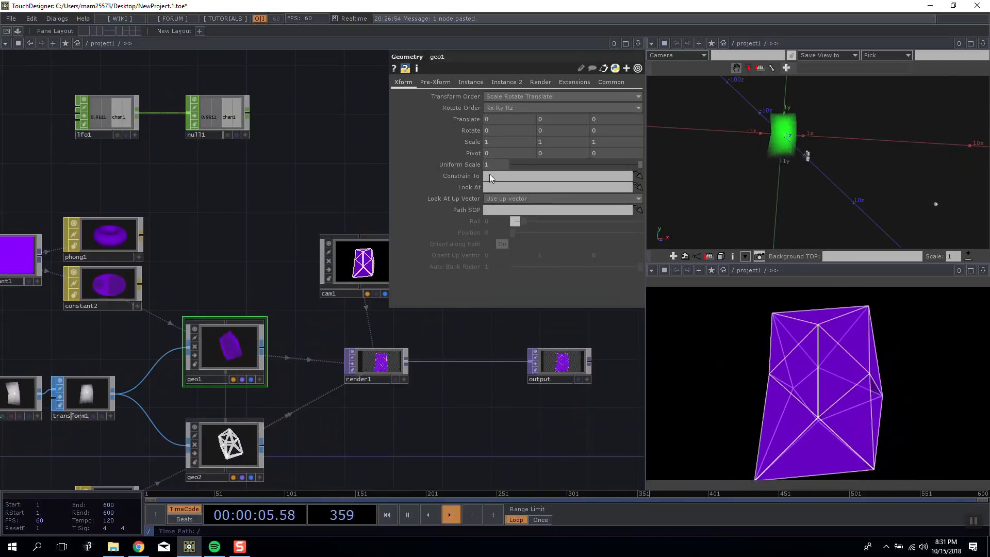
{"action": "left_click", "coordinate": [227, 117]}
Set the Frequency of sphere1 to 2.
{"action": "left_click_drag", "start_coordinate": [218, 227], "coordinate": [259, 191]}
{"action": "left_click_drag", "start_coordinate": [187, 163], "coordinate": [225, 194]}
{"action": "scroll", "coordinate": [175, 190], "scroll_direction": "down", "scroll_amount": 3}
{"action": "scroll", "coordinate": [214, 216], "scroll_direction": "up", "scroll_amount": 3}
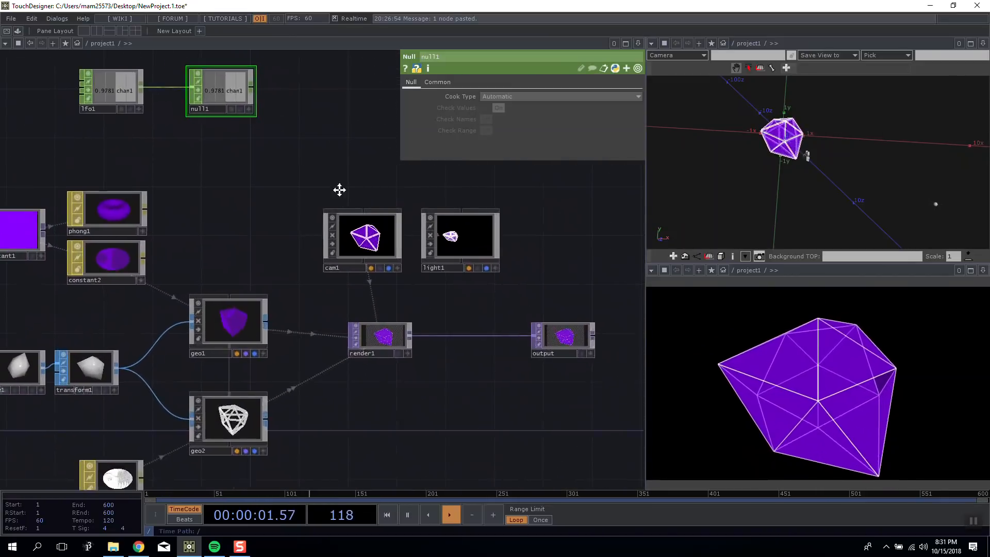
{"action": "key", "text": "h"}
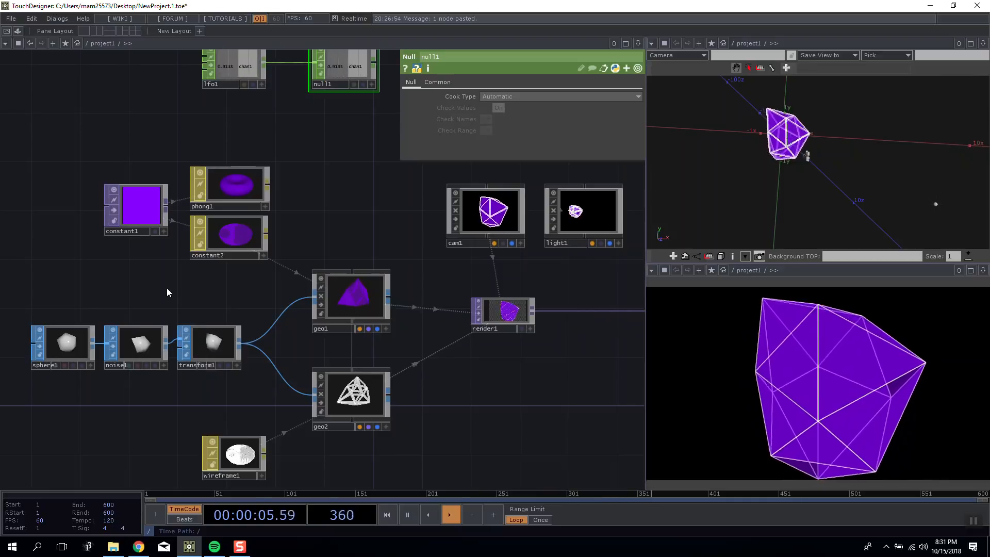
{"action": "left_click", "coordinate": [66, 343]}
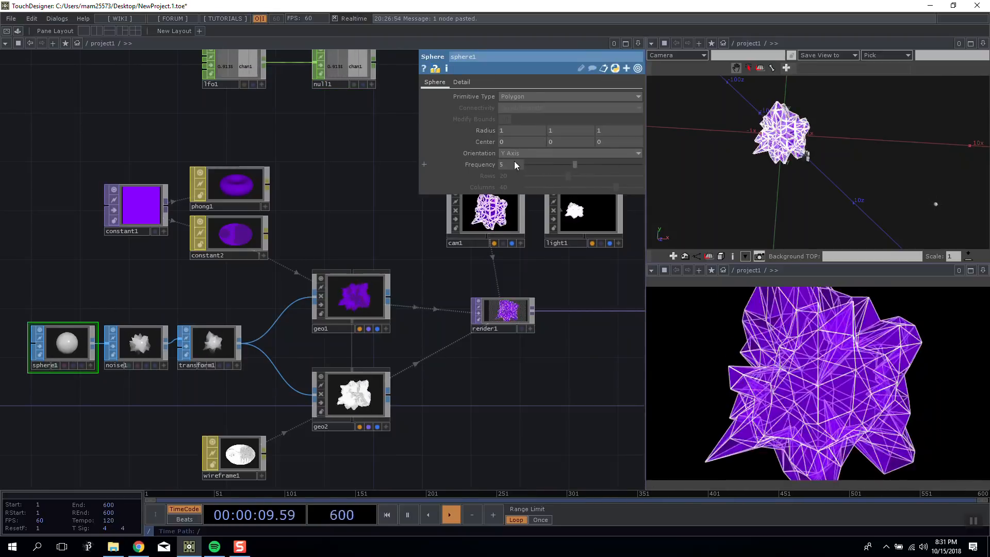
{"action": "key", "text": "Delete"}
{"action": "type", "text": "2"}
{"action": "key", "text": "Return"}
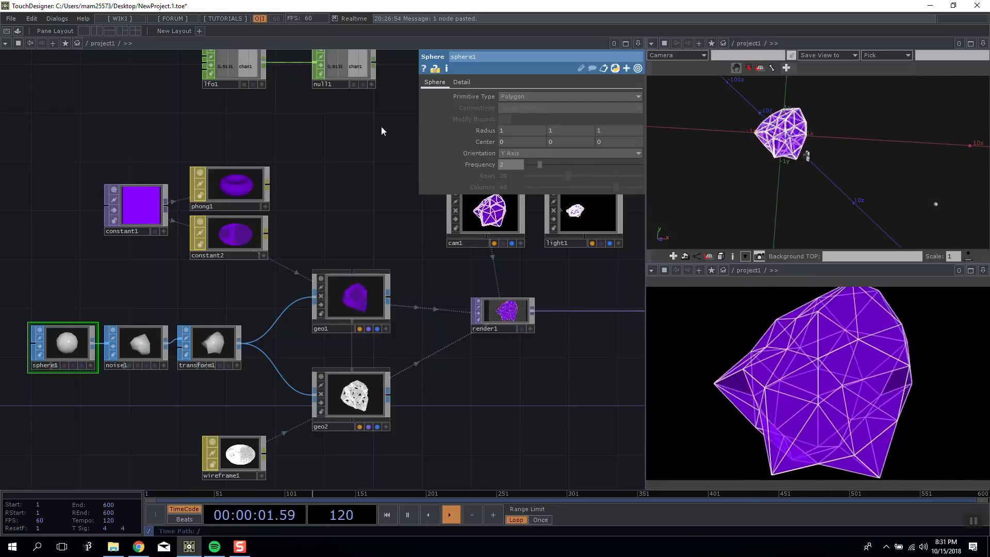
Set the waveform Type of lfo1 to Ramp.
{"action": "left_click_drag", "start_coordinate": [379, 172], "coordinate": [309, 219]}
{"action": "left_click", "coordinate": [270, 146]}
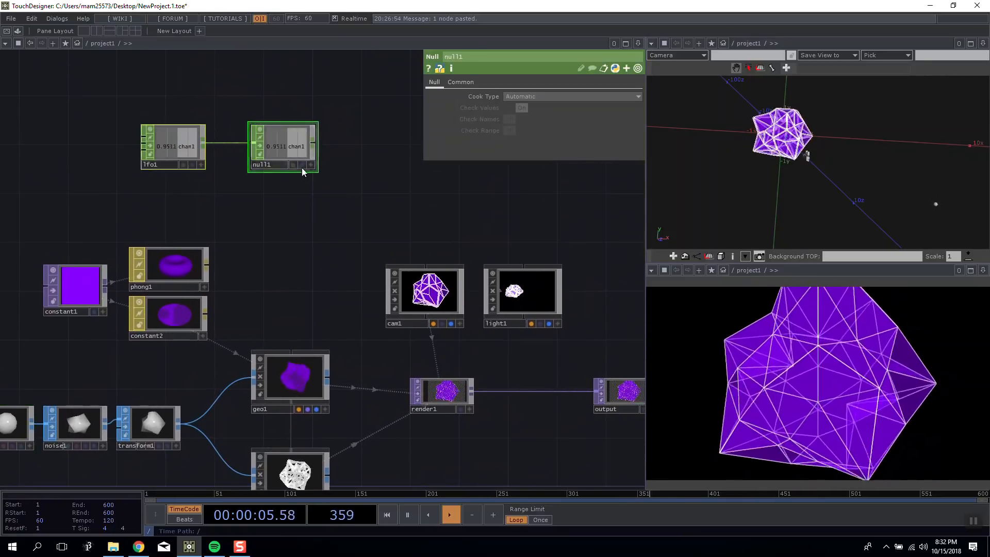
{"action": "left_click_drag", "start_coordinate": [302, 167], "coordinate": [217, 179], "text": "shift"}
{"action": "left_click", "coordinate": [120, 158]}
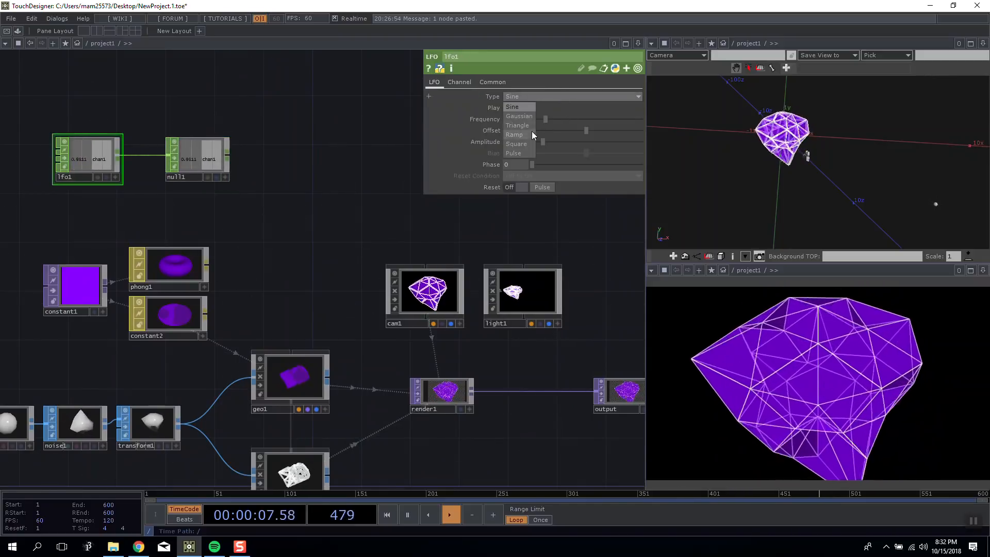
{"action": "left_click", "coordinate": [526, 135]}
Select cam1 and home the 3D scene view on the selected camera.
{"action": "left_click_drag", "start_coordinate": [421, 182], "coordinate": [537, 185]}
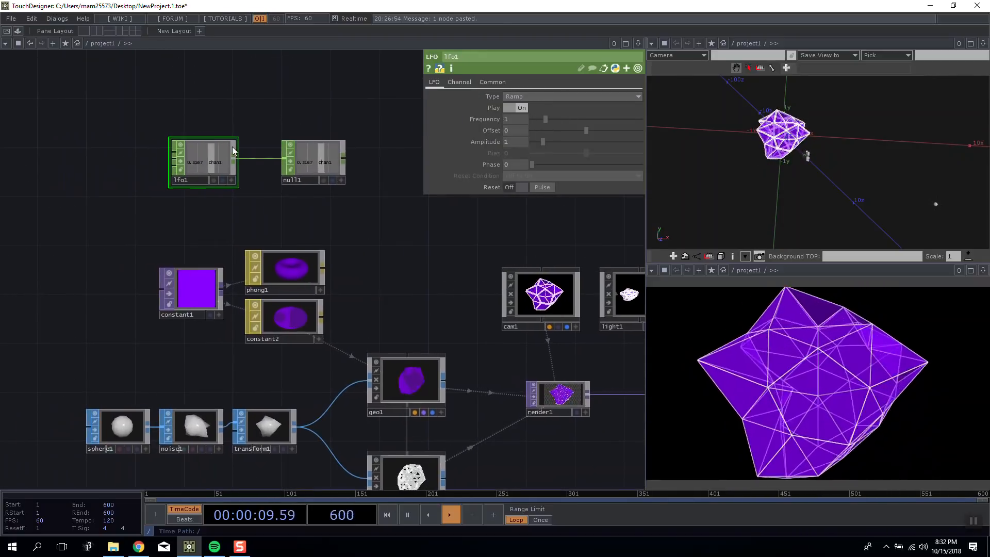
{"action": "left_click_drag", "start_coordinate": [331, 165], "coordinate": [393, 178]}
{"action": "left_click_drag", "start_coordinate": [403, 230], "coordinate": [270, 229]}
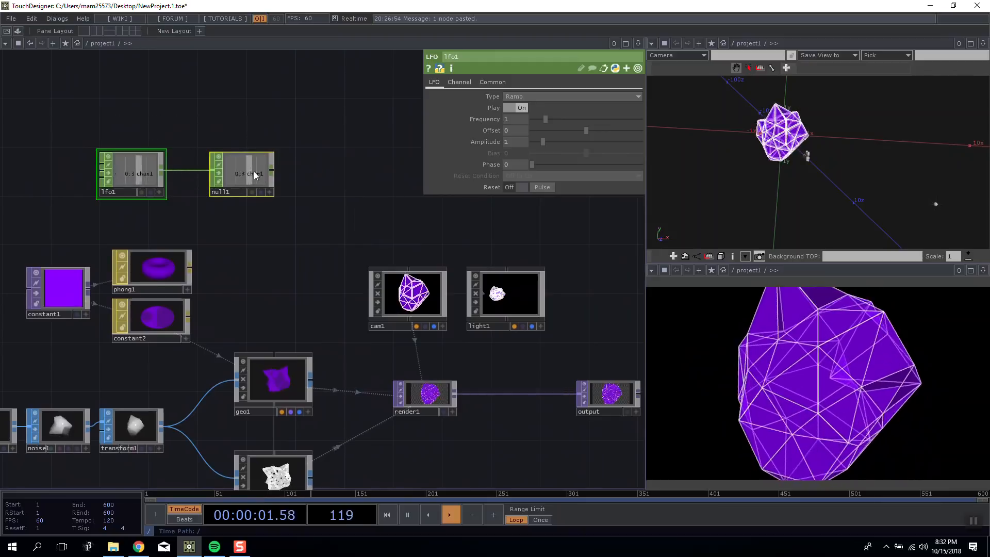
{"action": "left_click_drag", "start_coordinate": [254, 176], "coordinate": [315, 139]}
{"action": "left_click_drag", "start_coordinate": [420, 188], "coordinate": [198, 124]}
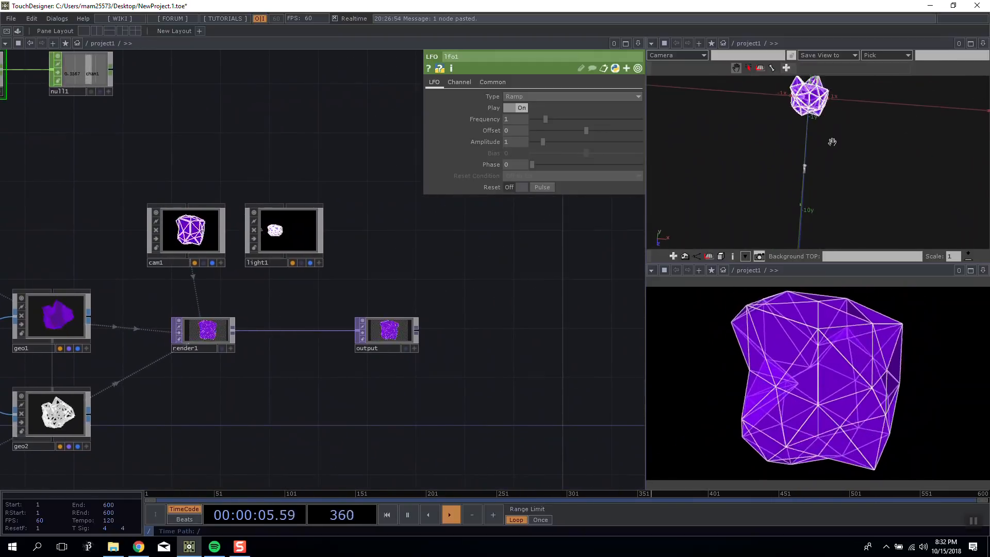
{"action": "left_click_drag", "start_coordinate": [227, 229], "coordinate": [269, 212]}
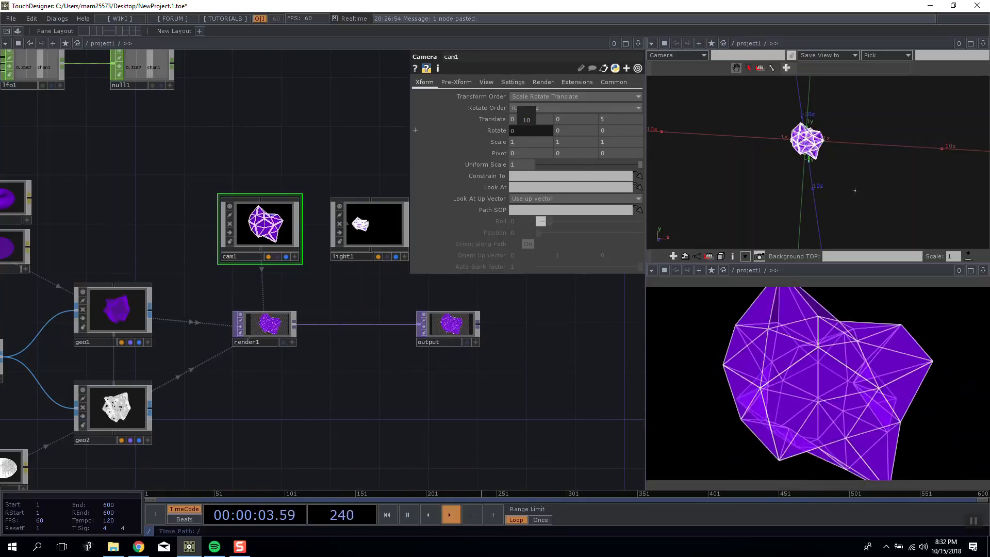
{"action": "right_click", "coordinate": [808, 115]}
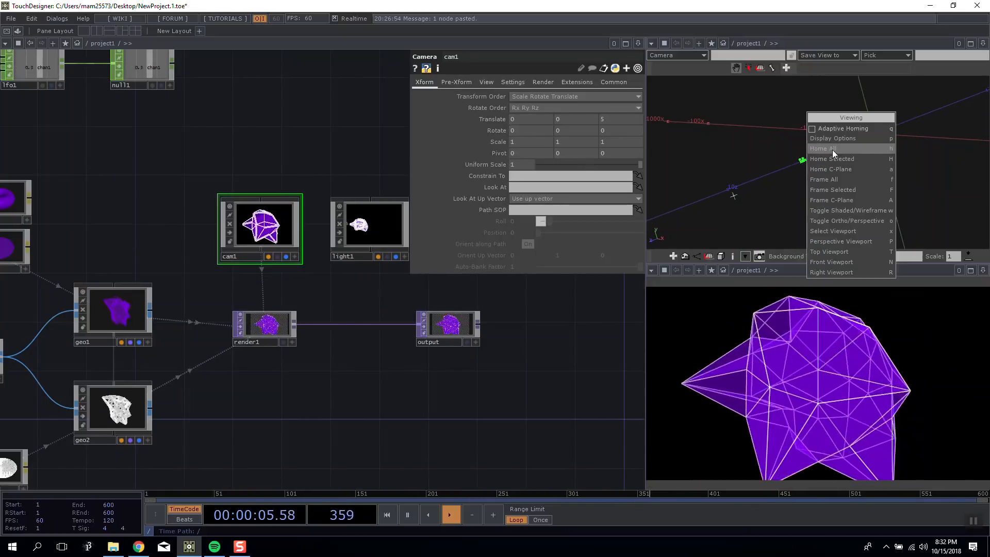
{"action": "left_click", "coordinate": [837, 160]}
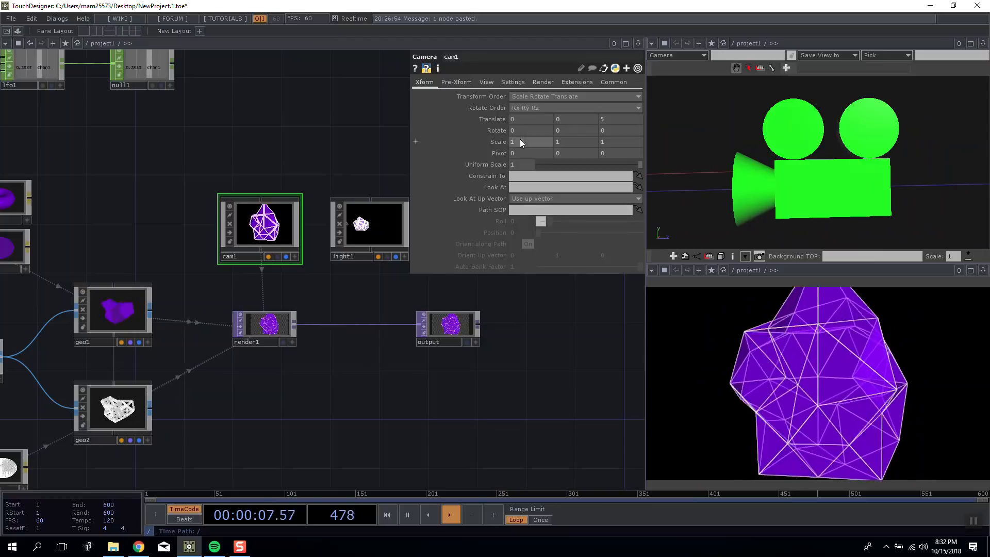
Try tilting cam1 by rotating it about X to -9, and return the rotation to 0.
{"action": "mouse_move", "coordinate": [530, 116]}
{"action": "left_mouse_down"}
{"action": "mouse_move", "coordinate": [547, 115]}
{"action": "mouse_move", "coordinate": [515, 116]}
{"action": "left_mouse_up"}
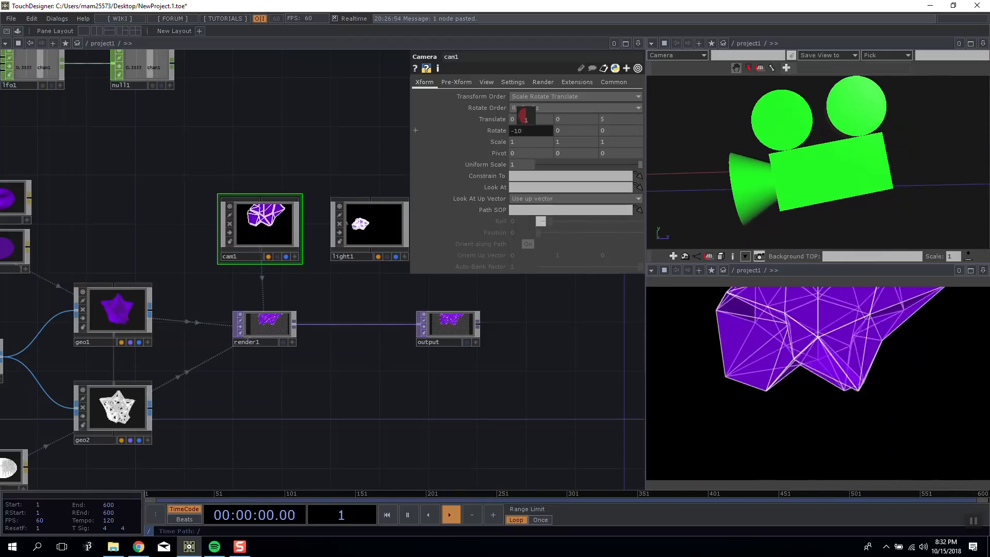
{"action": "left_click_drag", "start_coordinate": [744, 194], "coordinate": [753, 187]}
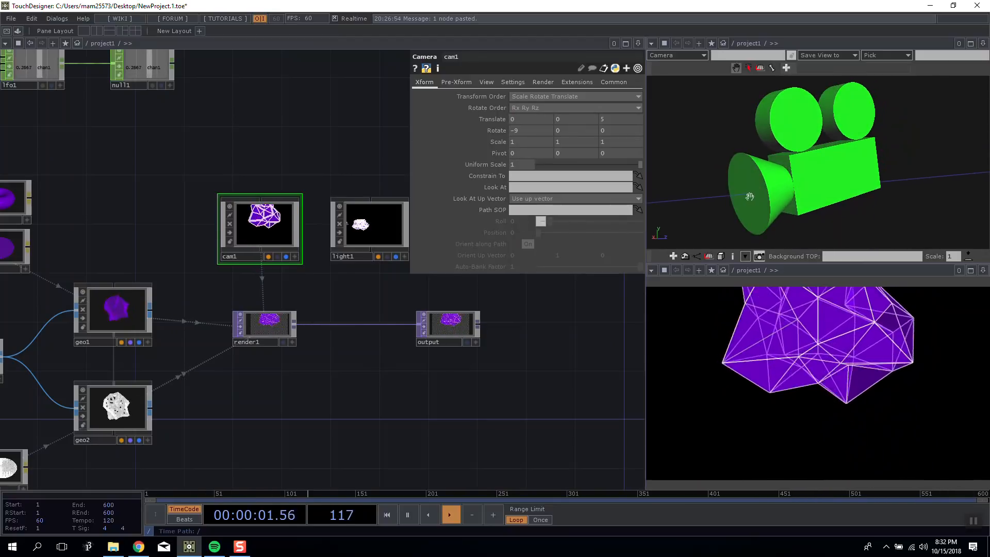
{"action": "left_click_drag", "start_coordinate": [582, 119], "coordinate": [584, 119]}
{"action": "left_click_drag", "start_coordinate": [525, 135], "coordinate": [541, 119]}
{"action": "left_click_drag", "start_coordinate": [790, 195], "coordinate": [744, 188]}
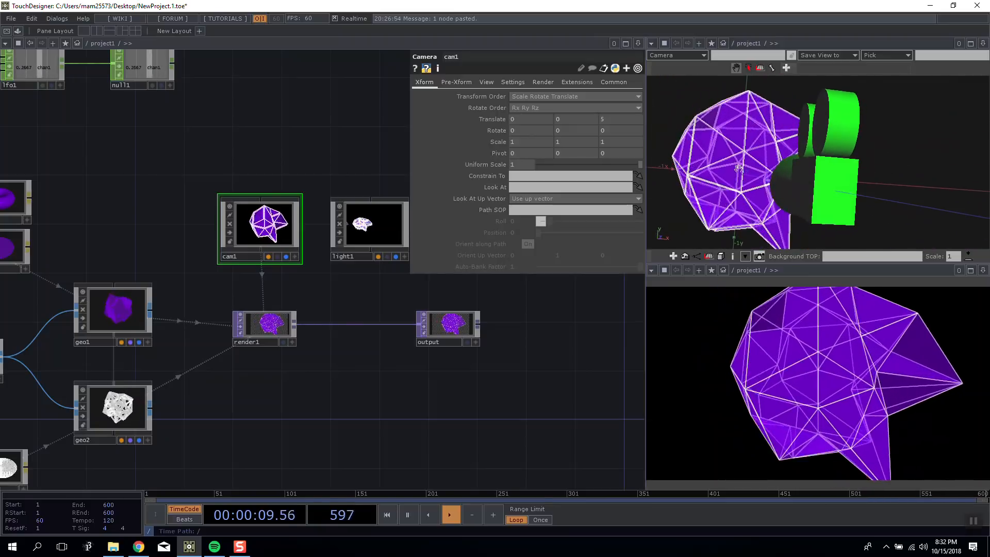
Examine the parameters of sphere1, noise1 and transform1 in turn.
{"action": "left_click_drag", "start_coordinate": [301, 381], "coordinate": [408, 369]}
{"action": "left_click_drag", "start_coordinate": [59, 325], "coordinate": [141, 325]}
{"action": "left_click", "coordinate": [24, 343]}
{"action": "left_click_drag", "start_coordinate": [51, 291], "coordinate": [94, 280]}
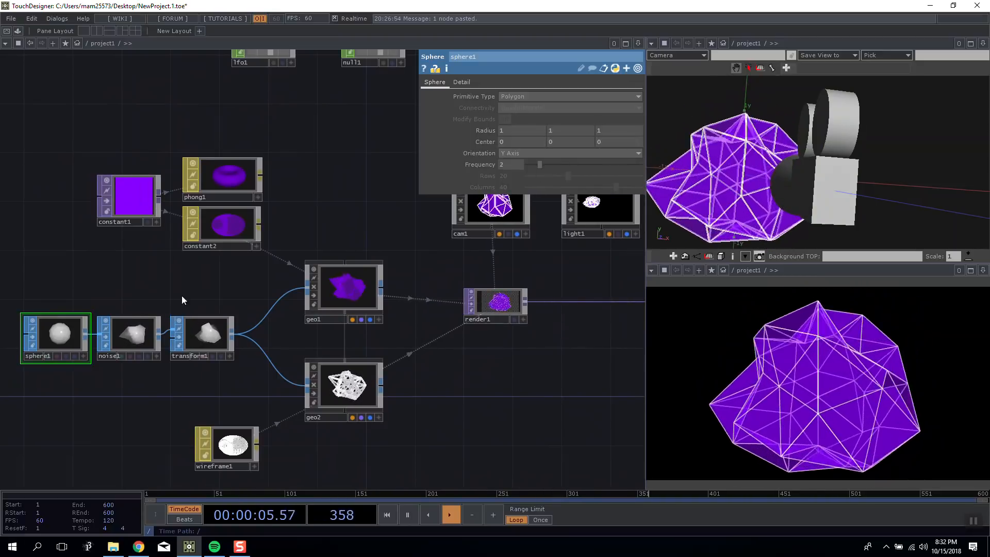
{"action": "left_click", "coordinate": [151, 325]}
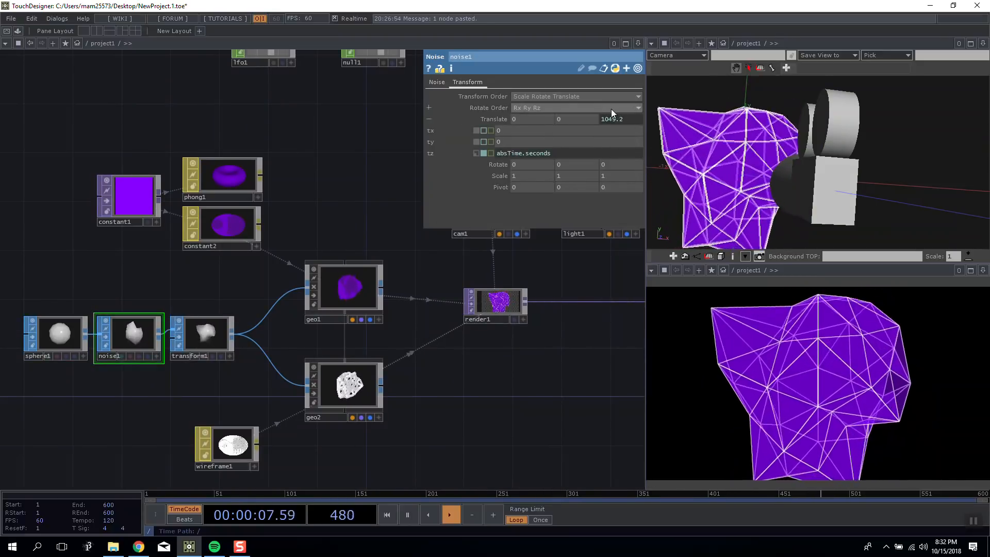
{"action": "left_click", "coordinate": [215, 322]}
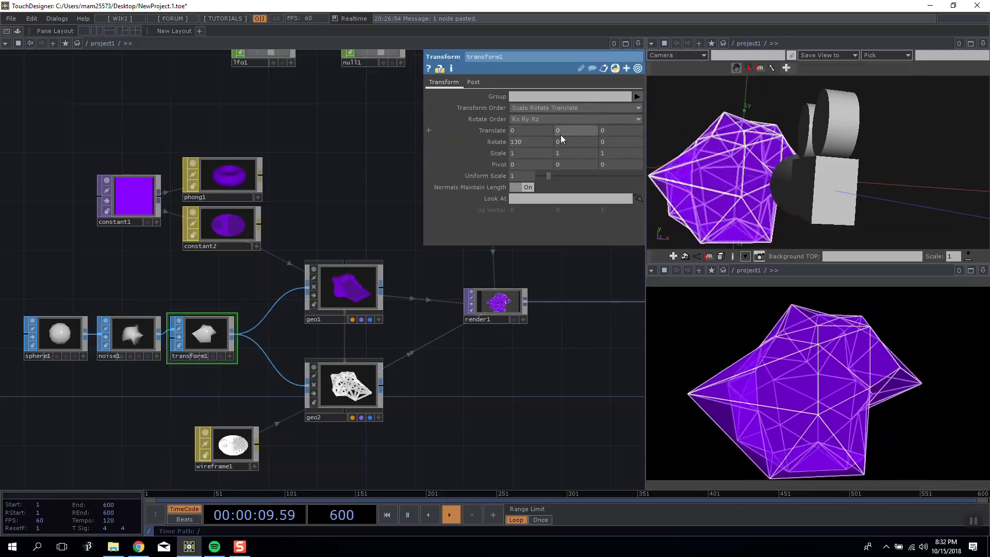
Home the 3D scene view on all objects and examine the camera's position relative to the shape from several angles.
{"action": "right_click", "coordinate": [748, 194]}
{"action": "left_click", "coordinate": [847, 164]}
{"action": "left_click_drag", "start_coordinate": [791, 153], "coordinate": [786, 173]}
{"action": "scroll", "coordinate": [786, 173], "scroll_direction": "down", "scroll_amount": 2}
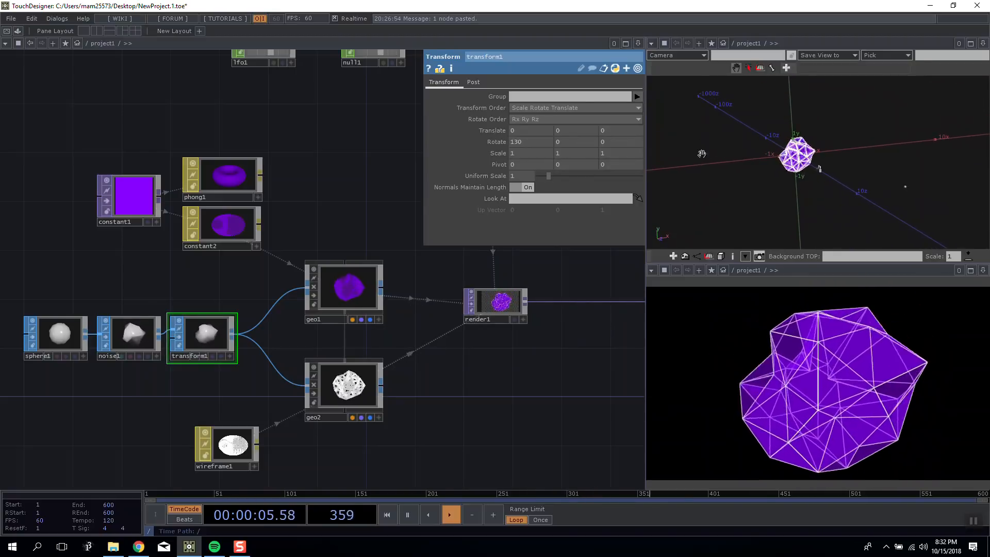
{"action": "mouse_move", "coordinate": [785, 135]}
{"action": "left_mouse_down"}
{"action": "mouse_move", "coordinate": [831, 119]}
{"action": "mouse_move", "coordinate": [660, 232]}
{"action": "mouse_move", "coordinate": [775, 121]}
{"action": "left_mouse_up"}
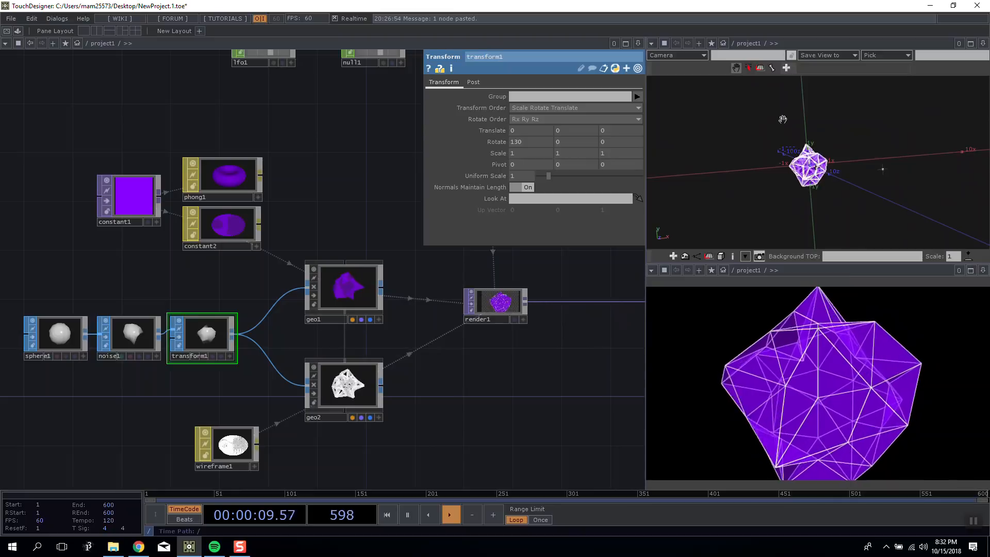
{"action": "left_click_drag", "start_coordinate": [847, 142], "coordinate": [876, 147]}
{"action": "right_click", "coordinate": [811, 117]}
{"action": "left_click", "coordinate": [811, 146]}
Set the Z Pivot of cam1 to -5.
{"action": "left_click_drag", "start_coordinate": [449, 284], "coordinate": [283, 293]}
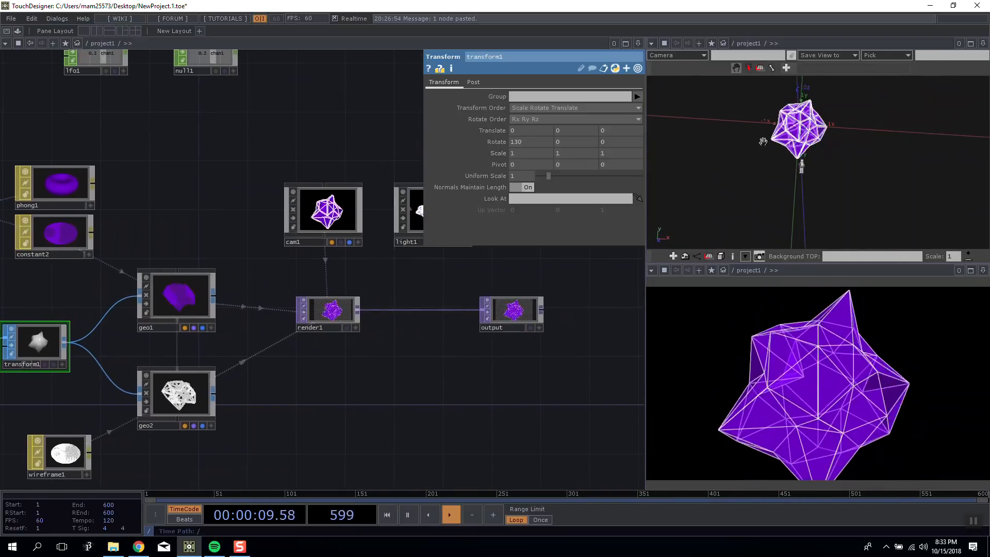
{"action": "left_click_drag", "start_coordinate": [322, 167], "coordinate": [274, 167]}
{"action": "left_click", "coordinate": [289, 210]}
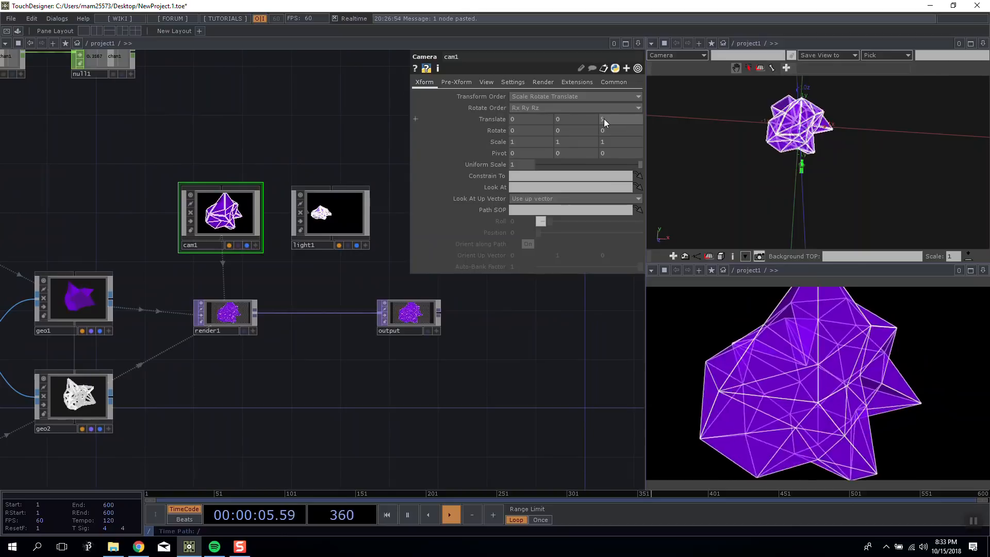
{"action": "left_click", "coordinate": [620, 154]}
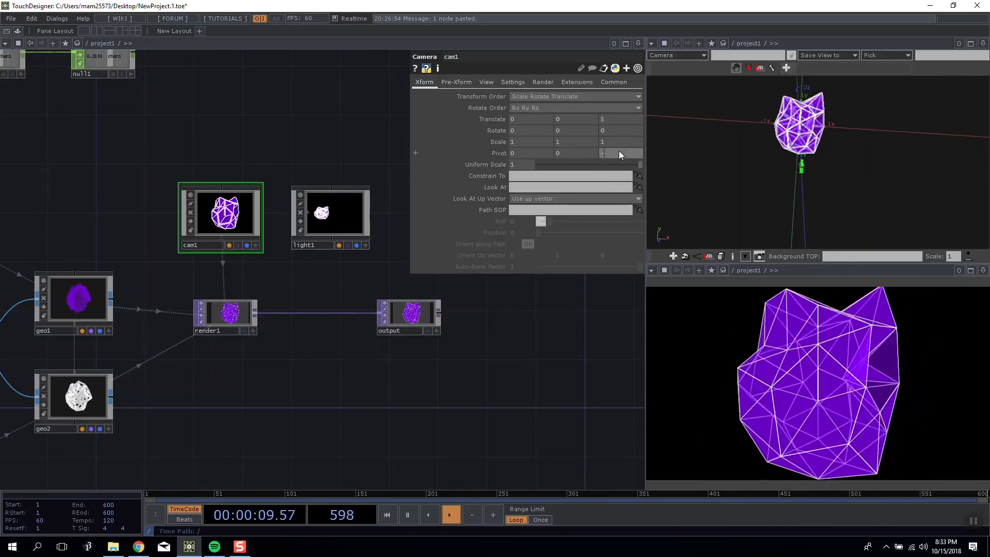
{"action": "key", "text": "Return"}
Inspect the camera view displayed on the cam1 node up close in the network.
{"action": "scroll", "coordinate": [218, 139], "scroll_direction": "up", "scroll_amount": 5}
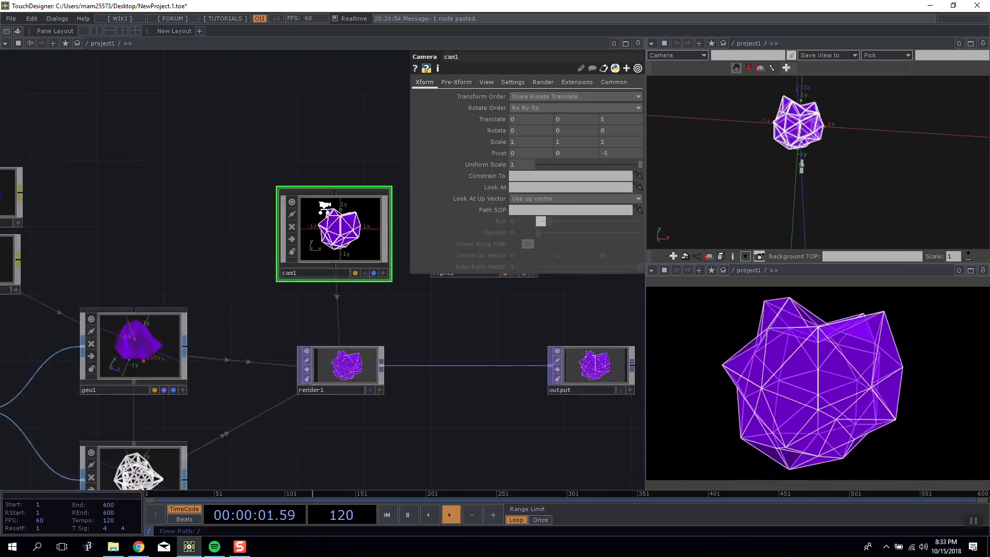
{"action": "scroll", "coordinate": [218, 138], "scroll_direction": "down", "scroll_amount": 3}
{"action": "scroll", "coordinate": [219, 139], "scroll_direction": "up", "scroll_amount": 7}
{"action": "left_click_drag", "start_coordinate": [219, 138], "coordinate": [243, 135]}
{"action": "scroll", "coordinate": [230, 156], "scroll_direction": "down", "scroll_amount": 3}
{"action": "scroll", "coordinate": [243, 135], "scroll_direction": "up", "scroll_amount": 5}
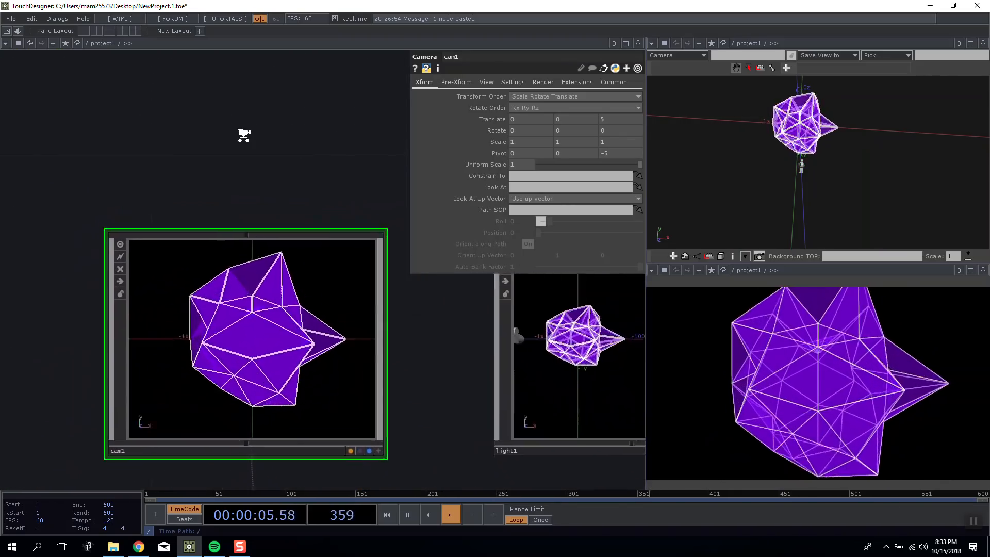
{"action": "scroll", "coordinate": [244, 136], "scroll_direction": "down", "scroll_amount": 3}
{"action": "scroll", "coordinate": [243, 136], "scroll_direction": "up", "scroll_amount": 4}
{"action": "scroll", "coordinate": [323, 132], "scroll_direction": "down", "scroll_amount": 5}
{"action": "left_click_drag", "start_coordinate": [323, 132], "coordinate": [262, 123]}
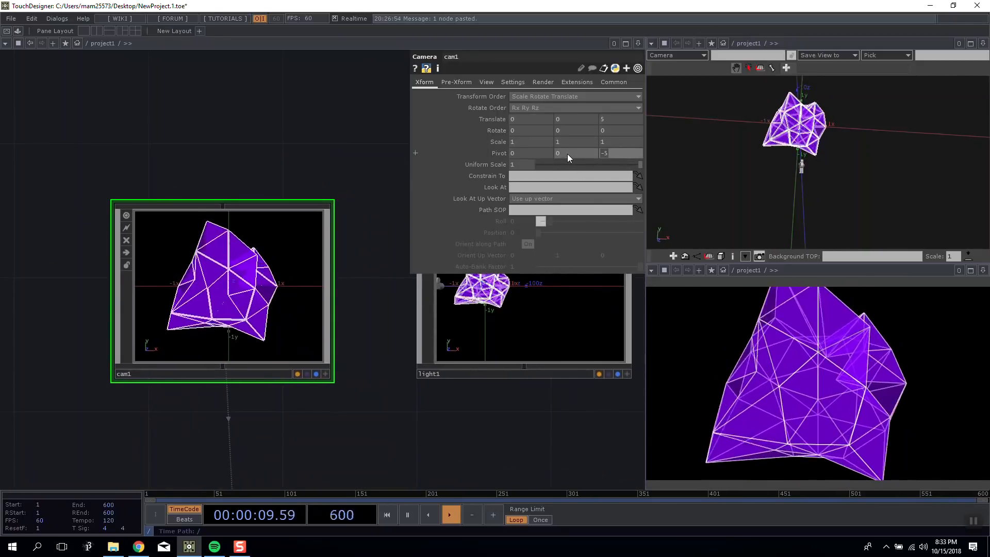
Enter the expression me.par.tx for cam1's Z Pivot and expand the Translate and Pivot components.
{"action": "left_click", "coordinate": [492, 119]}
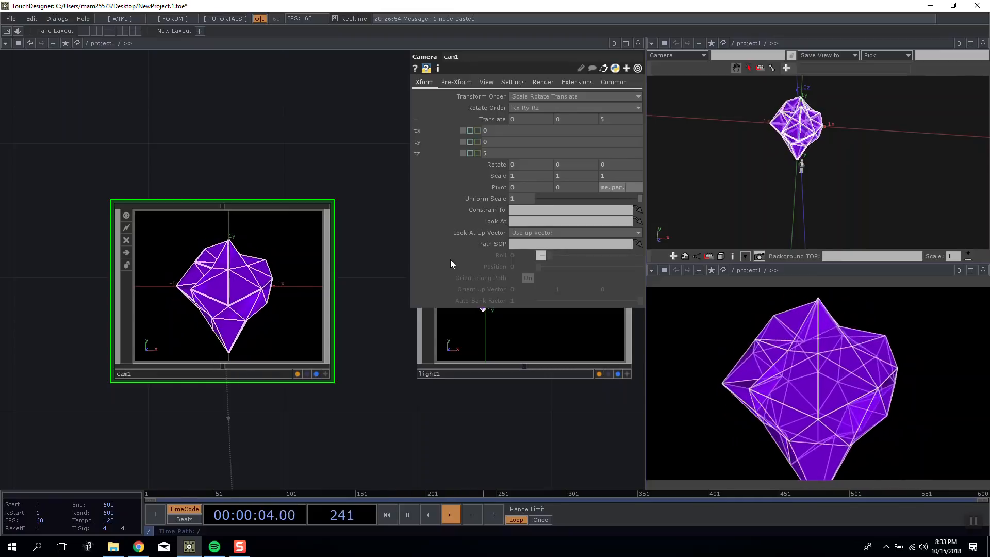
{"action": "type", "text": "tx"}
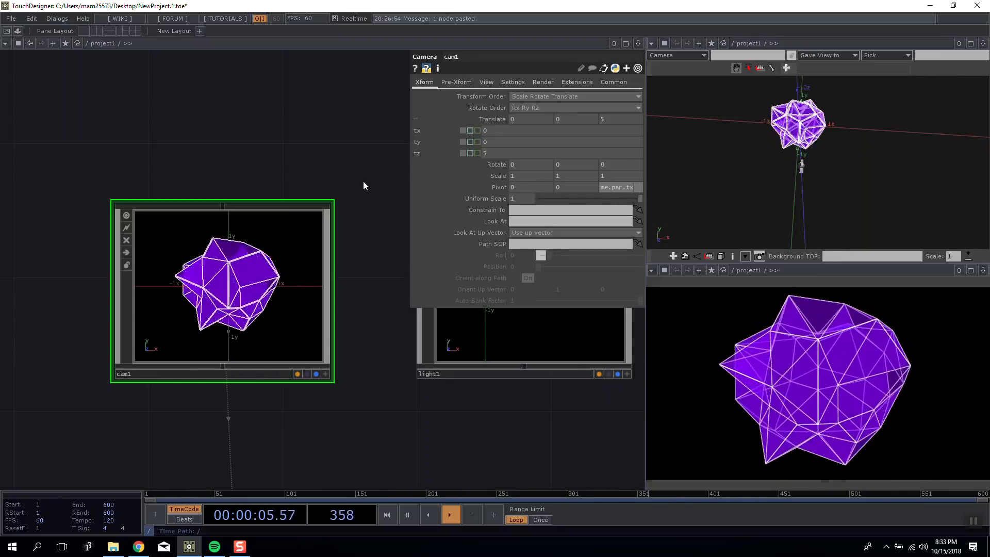
{"action": "left_click", "coordinate": [494, 188]}
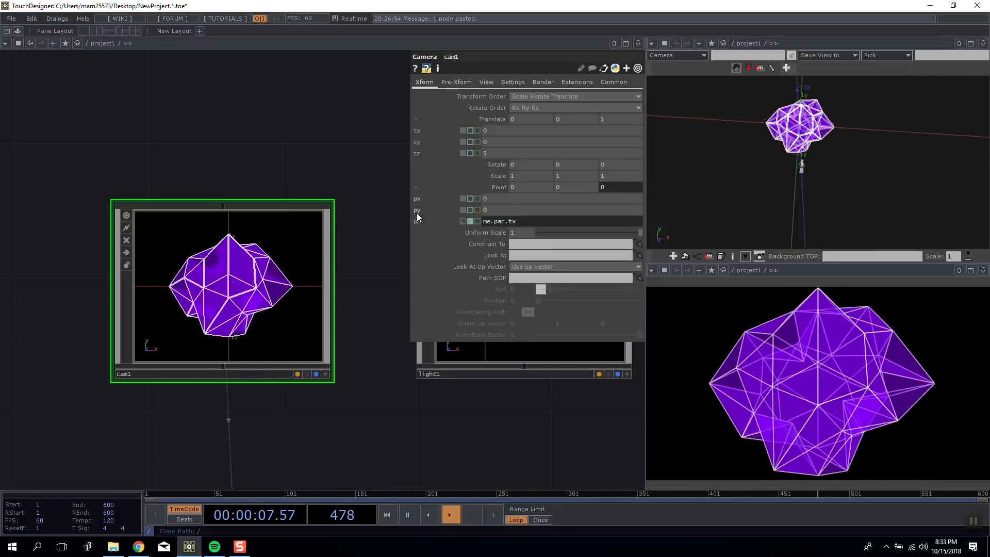
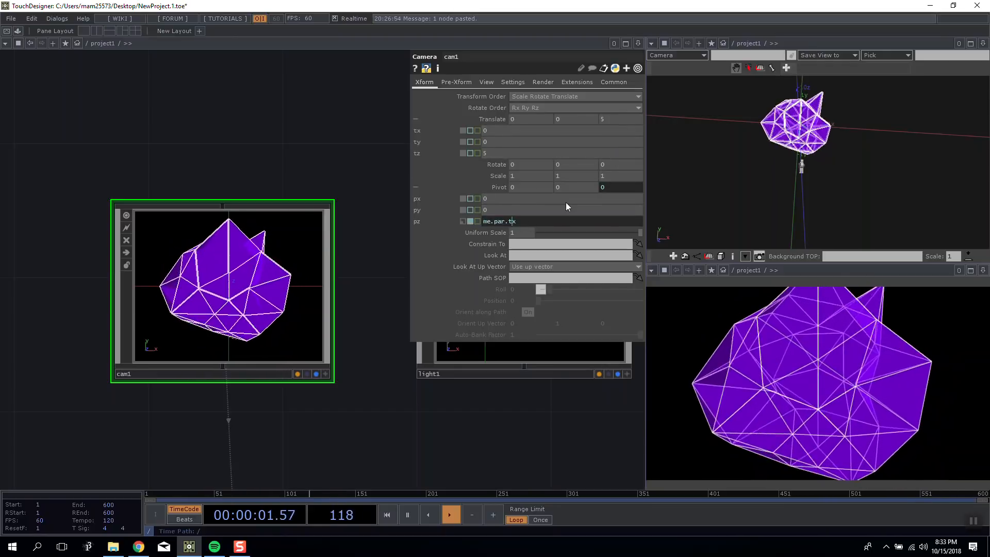
Try driving cam1's X Translate with null1's chan1 channel as a relative CHOP reference, and restore its constant mode.
{"action": "scroll", "coordinate": [300, 156], "scroll_direction": "down", "scroll_amount": 5}
{"action": "left_click_drag", "start_coordinate": [226, 120], "coordinate": [276, 170]}
{"action": "left_click", "coordinate": [225, 123]}
{"action": "left_click_drag", "start_coordinate": [207, 103], "coordinate": [536, 130]}
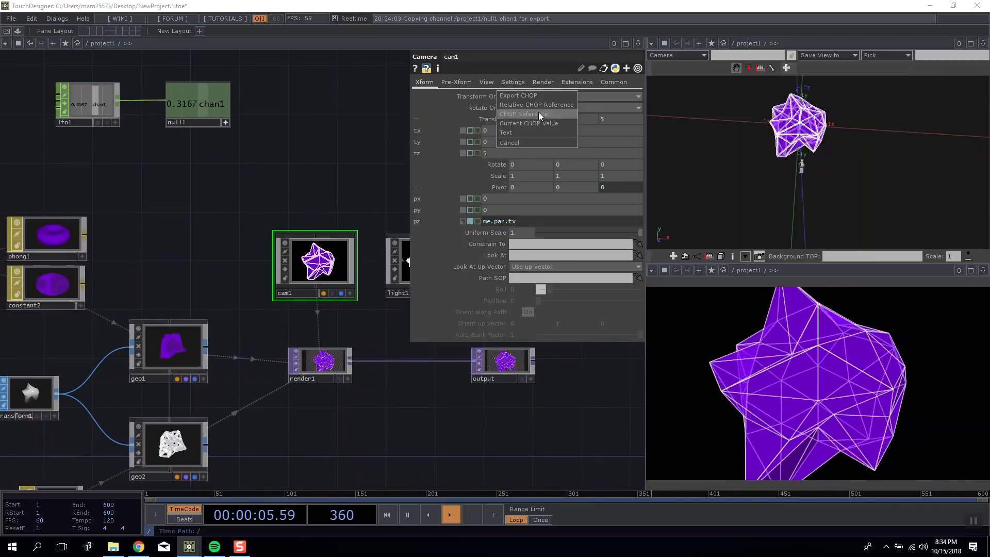
{"action": "left_click", "coordinate": [540, 105]}
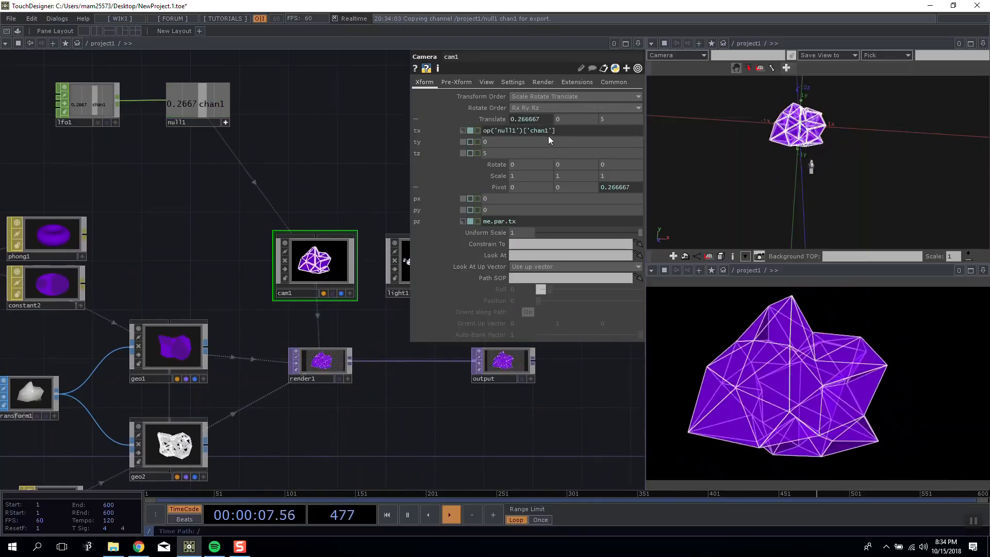
{"action": "left_click", "coordinate": [463, 131]}
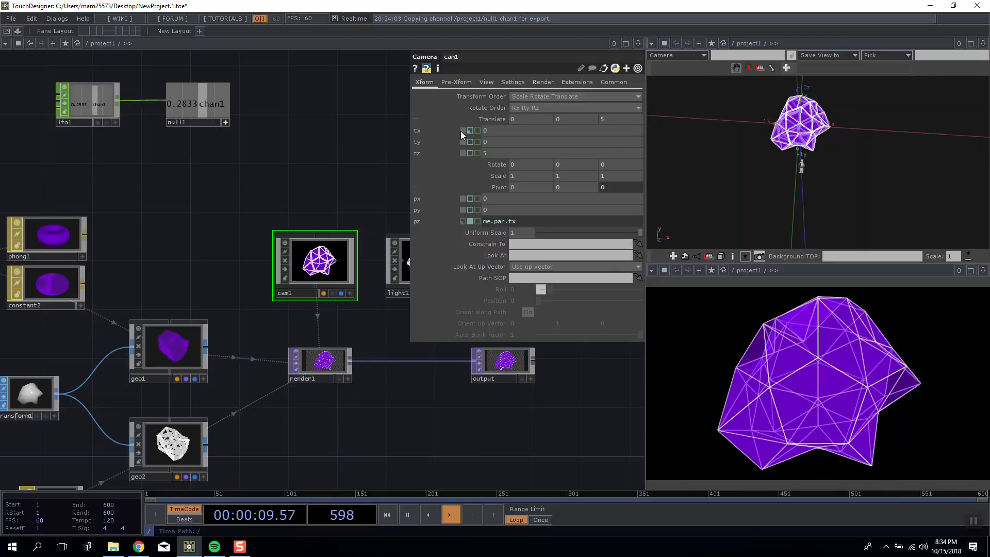
Change cam1's Z Pivot expression to me.par.tz and collapse the Translate and Pivot components.
{"action": "scroll", "coordinate": [294, 129], "scroll_direction": "up", "scroll_amount": 2}
{"action": "scroll", "coordinate": [294, 128], "scroll_direction": "up", "scroll_amount": 1}
{"action": "left_click_drag", "start_coordinate": [518, 221], "coordinate": [512, 222]}
{"action": "type", "text": "z"}
{"action": "key", "text": "Return"}
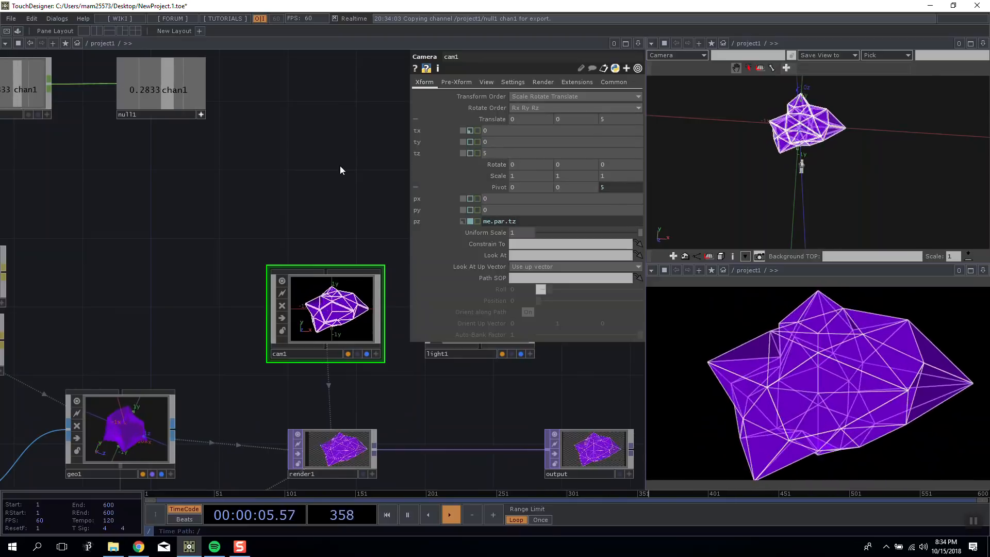
{"action": "left_click", "coordinate": [450, 121]}
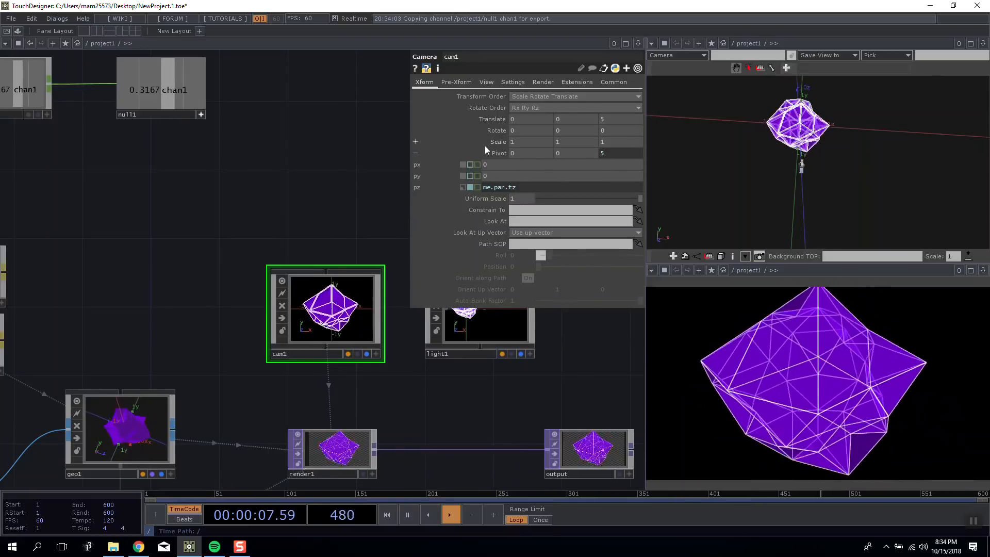
{"action": "left_click", "coordinate": [486, 150]}
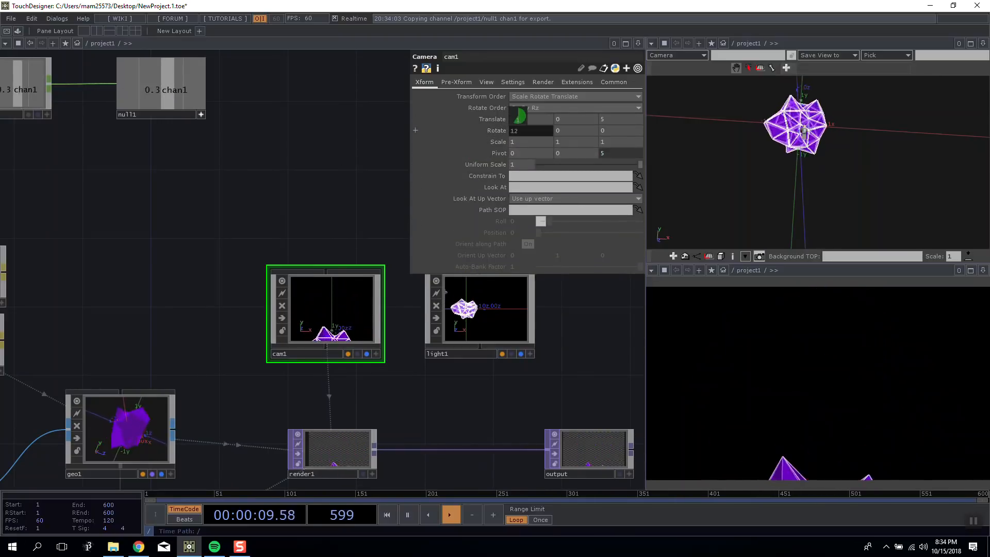
Test cam1's X Rotate while viewing the camera from the side in the 3D scene, and reset it to 0.
{"action": "left_click_drag", "start_coordinate": [811, 165], "coordinate": [912, 154]}
{"action": "mouse_move", "coordinate": [533, 131]}
{"action": "middle_mouse_down"}
{"action": "mouse_move", "coordinate": [535, 112]}
{"action": "mouse_move", "coordinate": [549, 112]}
{"action": "mouse_move", "coordinate": [520, 112]}
{"action": "mouse_move", "coordinate": [542, 112]}
{"action": "mouse_move", "coordinate": [532, 114]}
{"action": "middle_mouse_up"}
{"action": "left_click_drag", "start_coordinate": [834, 167], "coordinate": [884, 173]}
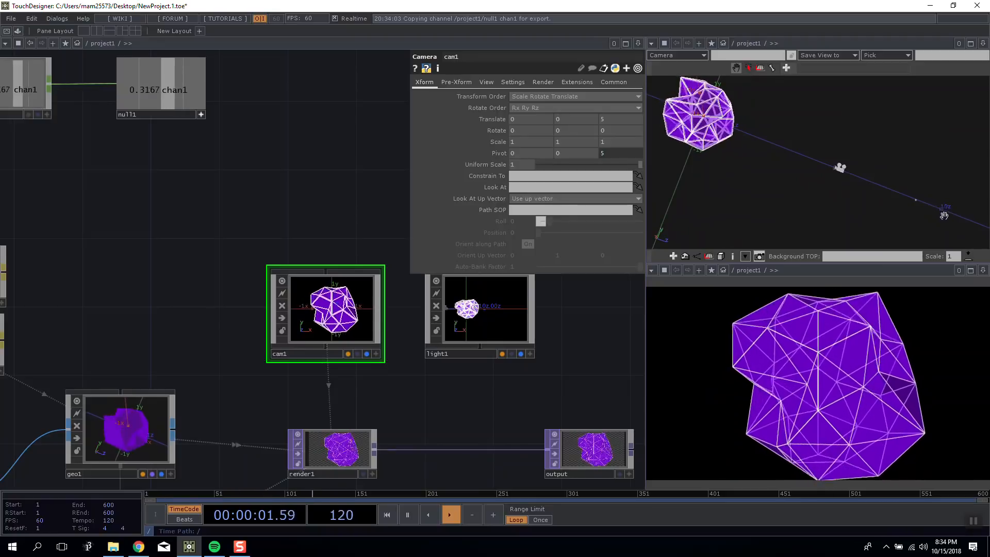
Change cam1's Z Pivot expression to me.par.tz*-1 and collapse the Pivot components.
{"action": "left_click", "coordinate": [620, 152]}
{"action": "type", "text": "me.par.tz*-"}
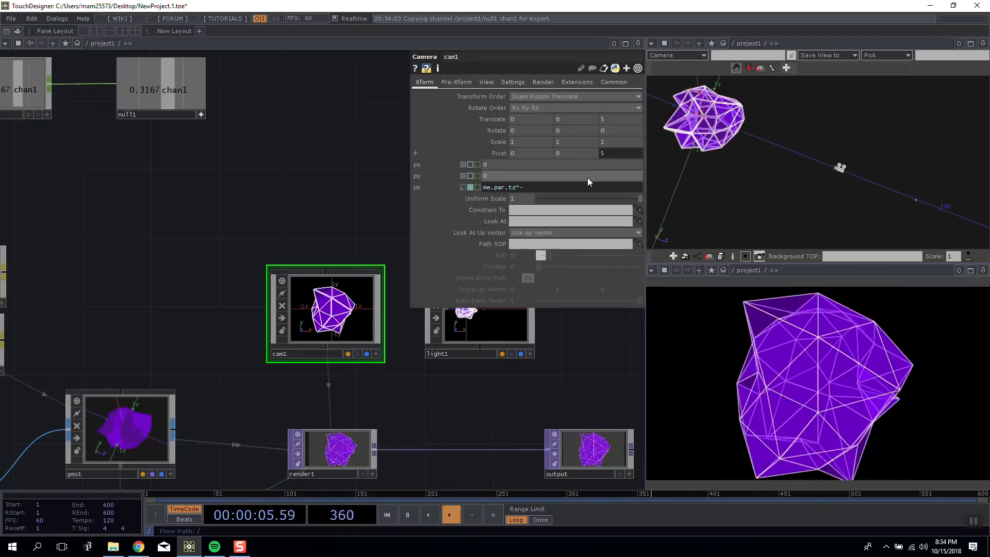
{"action": "type", "text": "1"}
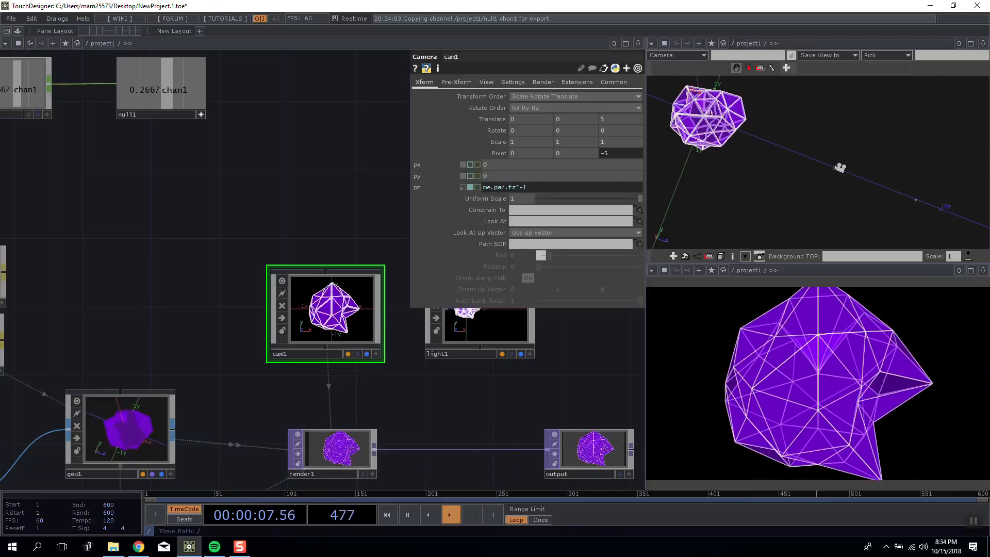
{"action": "left_click", "coordinate": [499, 153]}
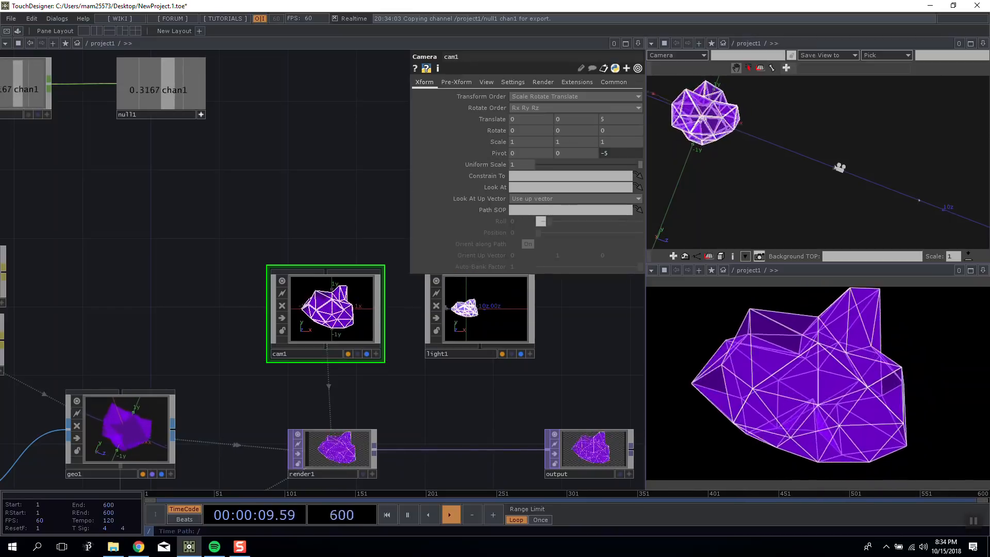
Rotate cam1 about Y to -27 and examine its position around the shape from above in the 3D scene.
{"action": "mouse_move", "coordinate": [574, 130]}
{"action": "left_mouse_down"}
{"action": "mouse_move", "coordinate": [585, 115]}
{"action": "mouse_move", "coordinate": [586, 129]}
{"action": "left_mouse_up"}
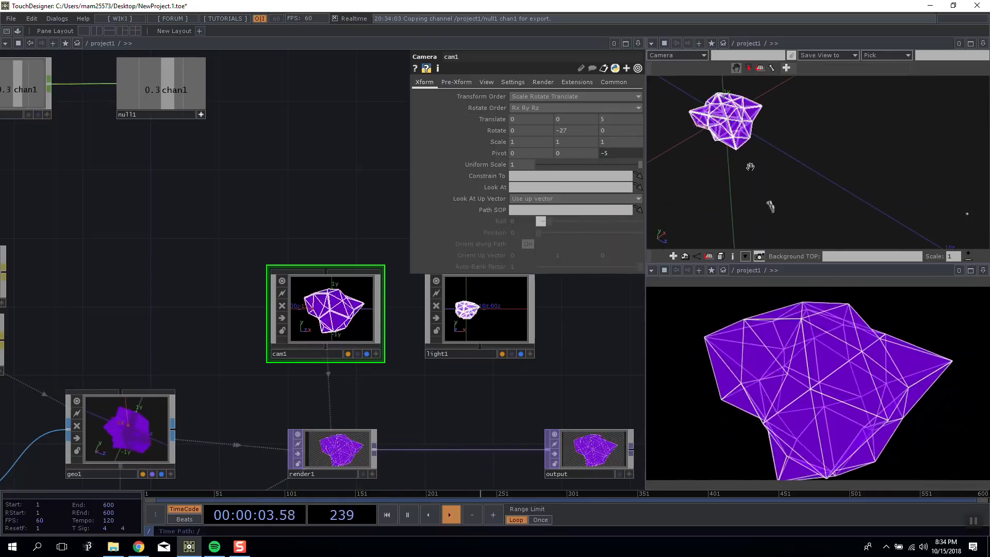
{"action": "right_click", "coordinate": [751, 166]}
{"action": "left_click", "coordinate": [785, 248]}
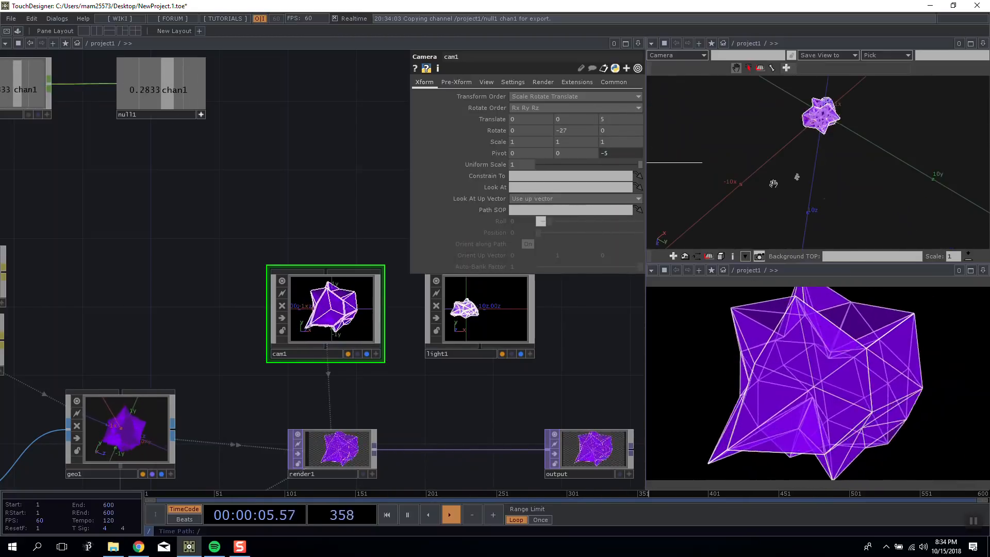
{"action": "scroll", "coordinate": [808, 143], "scroll_direction": "down", "scroll_amount": 2}
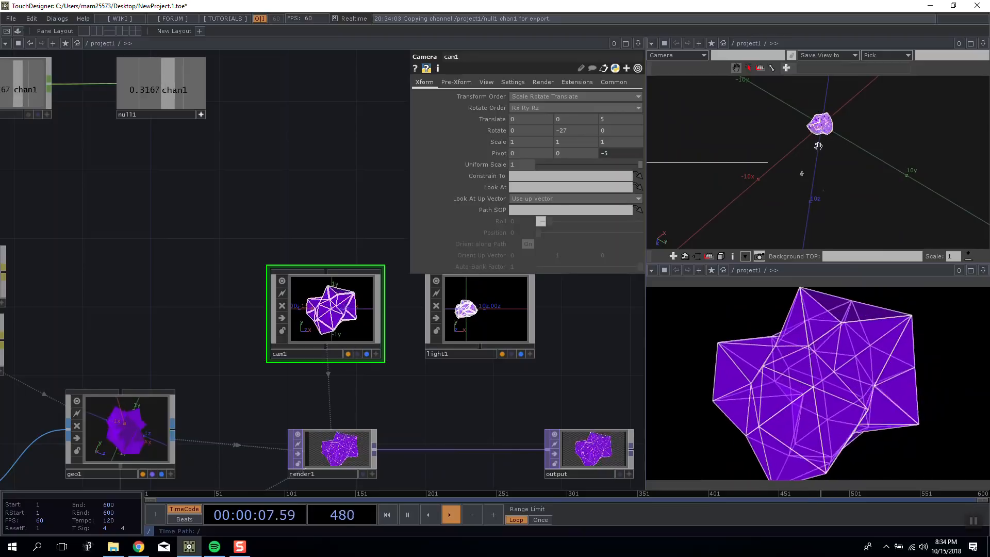
{"action": "right_click", "coordinate": [816, 116]}
{"action": "left_click", "coordinate": [847, 125]}
{"action": "right_click", "coordinate": [817, 128]}
{"action": "left_click", "coordinate": [835, 119]}
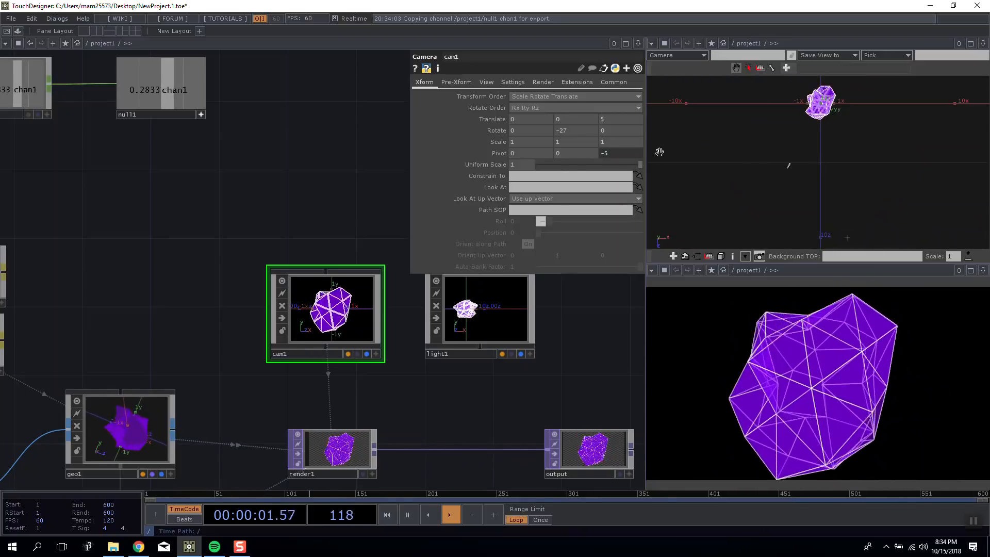
Swing cam1 around the shape with its Y Rotate up to 363, and reset the rotation to 0.
{"action": "right_click", "coordinate": [809, 109]}
{"action": "left_click", "coordinate": [779, 140]}
{"action": "middle_click_drag", "start_coordinate": [568, 133], "coordinate": [567, 115]}
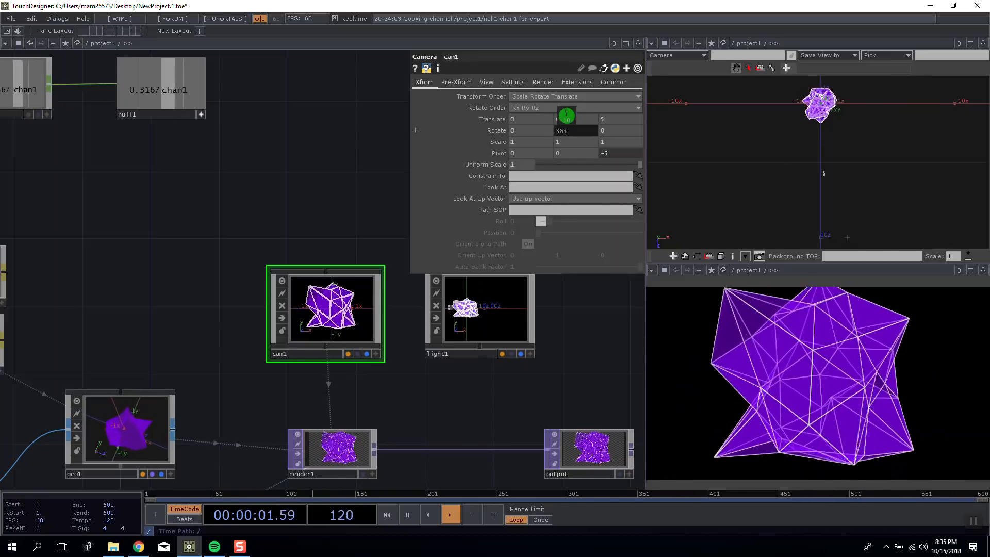
{"action": "type", "text": "0"}
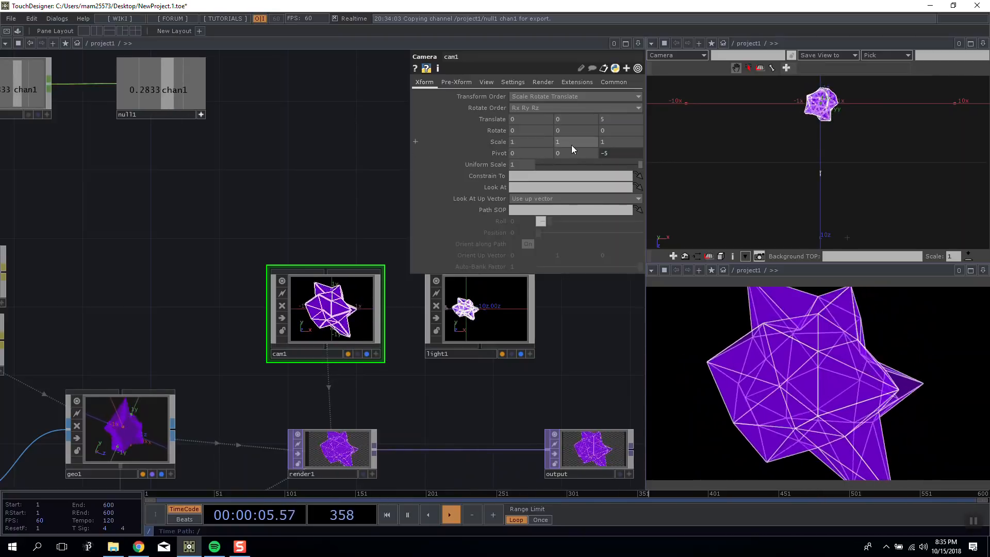
Try to paste the Z Pivot expression into another pivot component of cam1, and undo the stray node paste.
{"action": "left_click", "coordinate": [503, 154]}
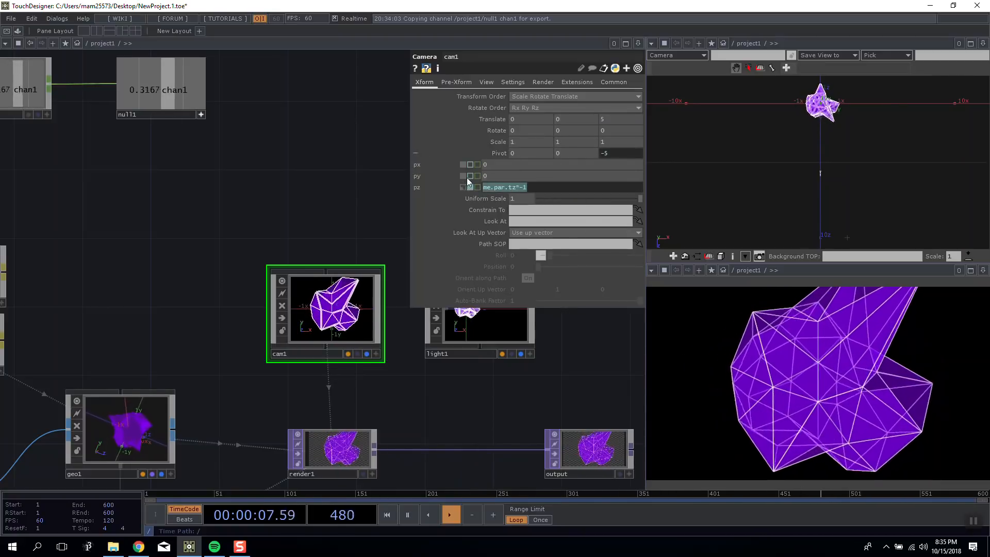
{"action": "key", "text": "ctrl+v"}
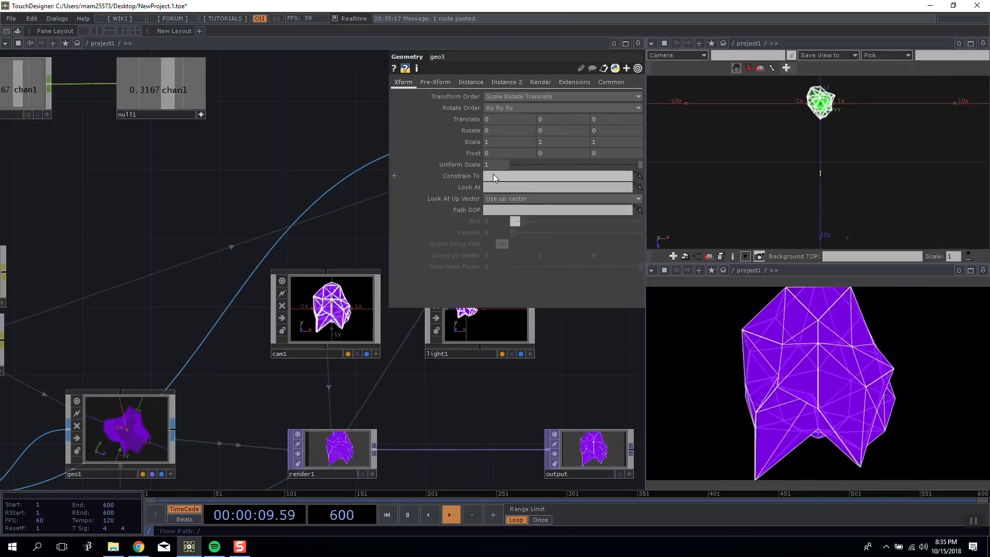
{"action": "key", "text": "ctrl+z"}
{"action": "left_click_drag", "start_coordinate": [235, 192], "coordinate": [66, 212]}
{"action": "scroll", "coordinate": [98, 219], "scroll_direction": "down", "scroll_amount": 4}
{"action": "left_click_drag", "start_coordinate": [181, 222], "coordinate": [340, 186]}
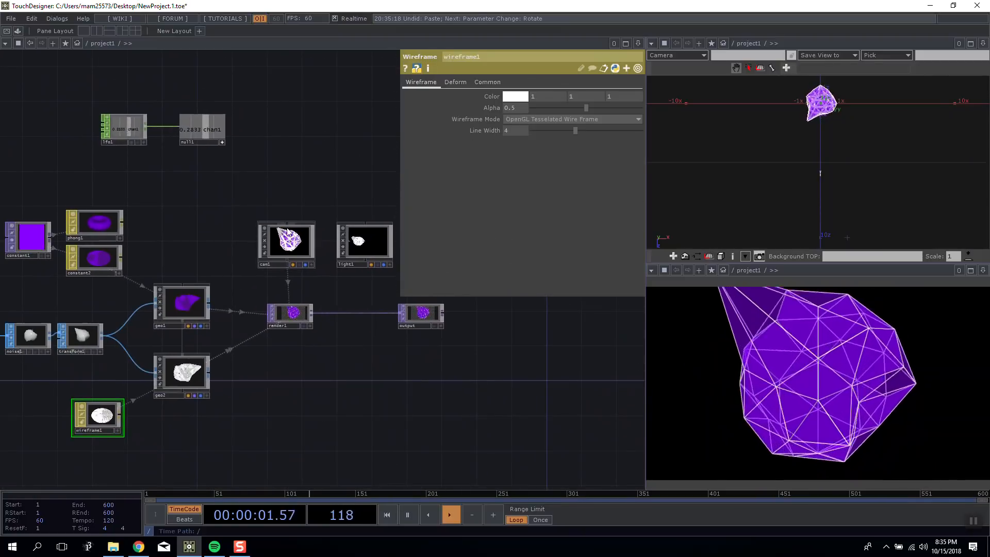
Enter me.par.tx*-1 for cam1's X Pivot and me.par.ty*-1 for its Y Pivot, based on the copied Z Pivot expression.
{"action": "left_click", "coordinate": [287, 241]}
{"action": "left_click_drag", "start_coordinate": [232, 216], "coordinate": [204, 235]}
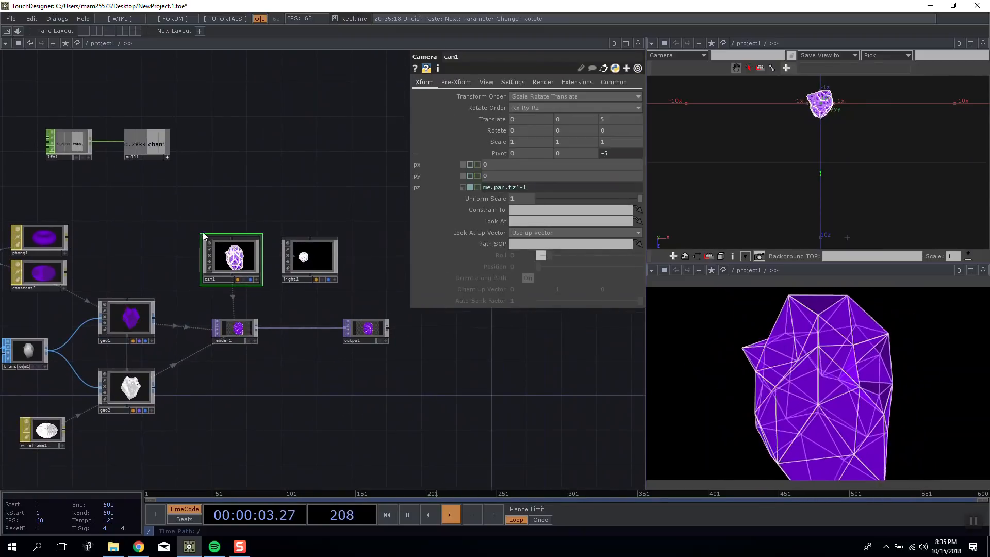
{"action": "left_click", "coordinate": [55, 432]}
{"action": "left_click", "coordinate": [231, 263]}
{"action": "scroll", "coordinate": [231, 263], "scroll_direction": "up", "scroll_amount": 5}
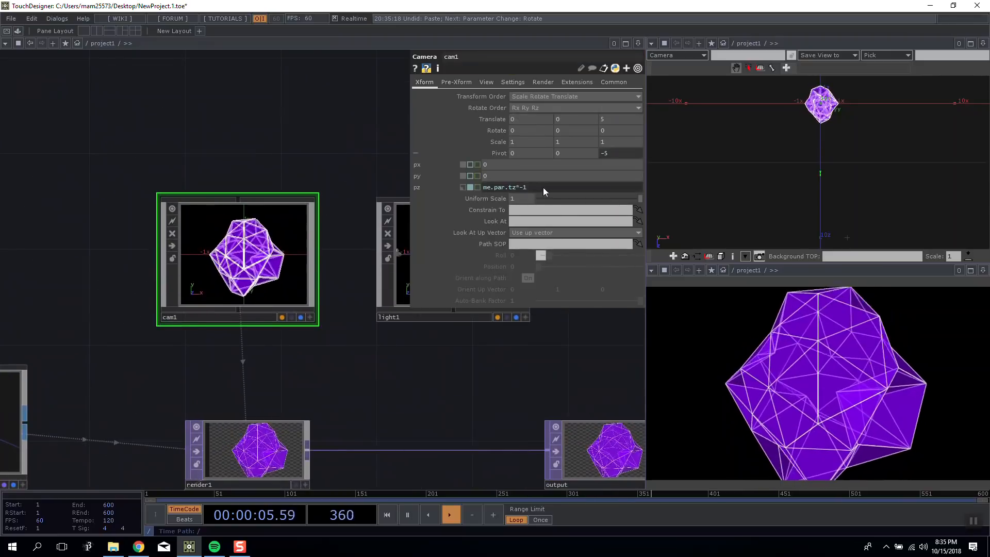
{"action": "left_click", "coordinate": [473, 177]}
{"action": "type", "text": "me.par.tz*-1"}
{"action": "left_click", "coordinate": [474, 165]}
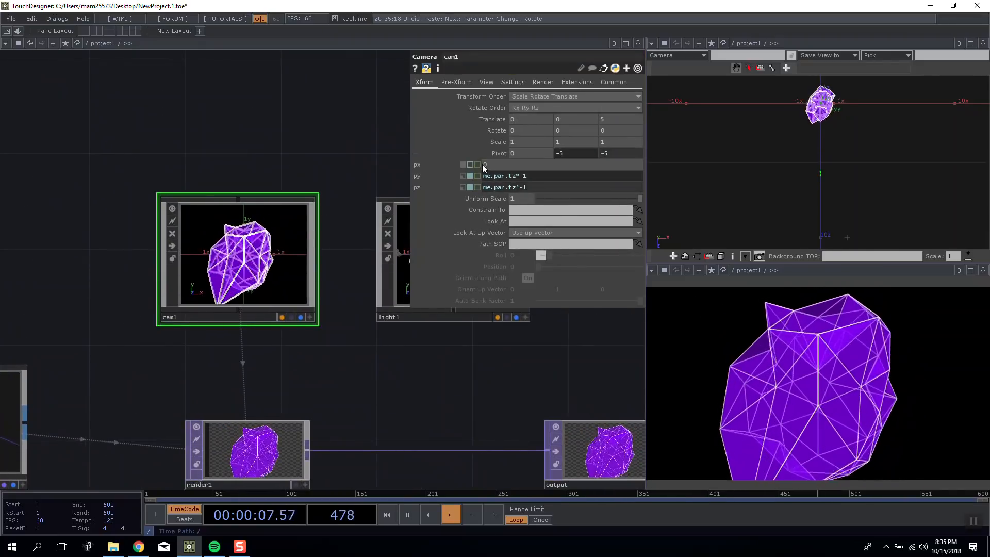
{"action": "type", "text": "me.par.tz*-1"}
{"action": "left_click", "coordinate": [336, 118]}
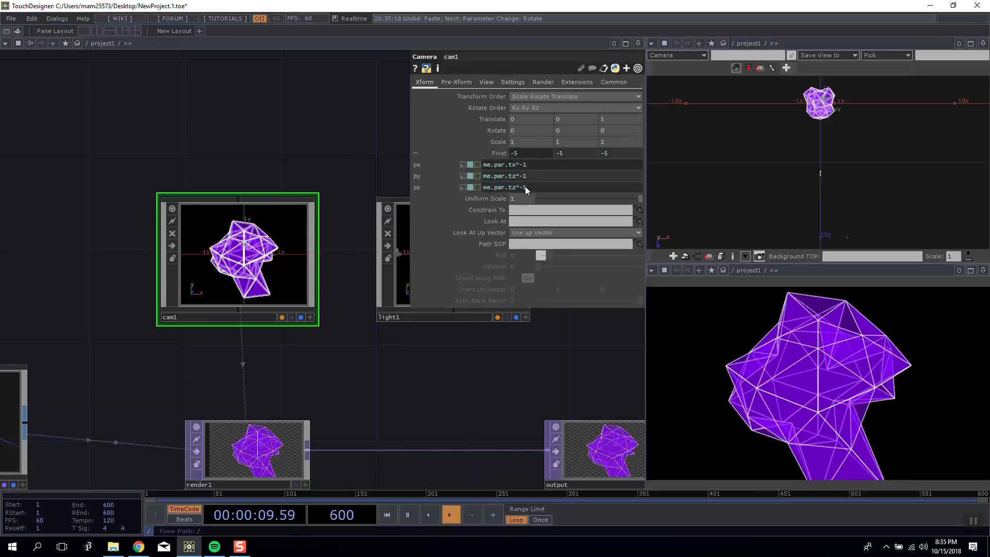
{"action": "left_click_drag", "start_coordinate": [515, 178], "coordinate": [516, 177]}
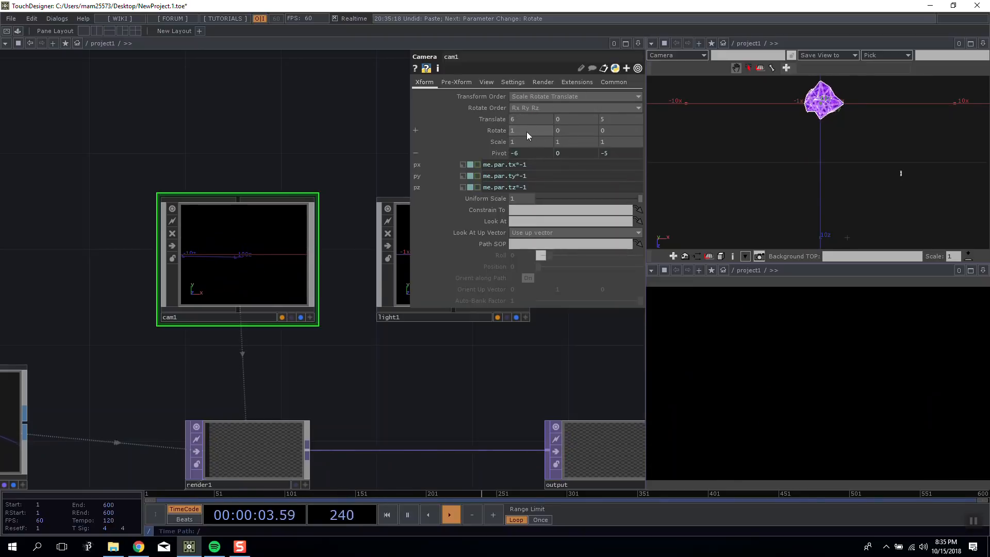
Reset cam1's X Translate and X Rotate to 0 and collapse the Pivot components.
{"action": "type", "text": "0"}
{"action": "left_click_drag", "start_coordinate": [394, 141], "coordinate": [405, 143]}
{"action": "left_click_drag", "start_coordinate": [205, 122], "coordinate": [39, 115]}
{"action": "scroll", "coordinate": [39, 115], "scroll_direction": "down", "scroll_amount": 3}
{"action": "left_click_drag", "start_coordinate": [149, 123], "coordinate": [242, 82]}
{"action": "scroll", "coordinate": [218, 110], "scroll_direction": "up", "scroll_amount": 3}
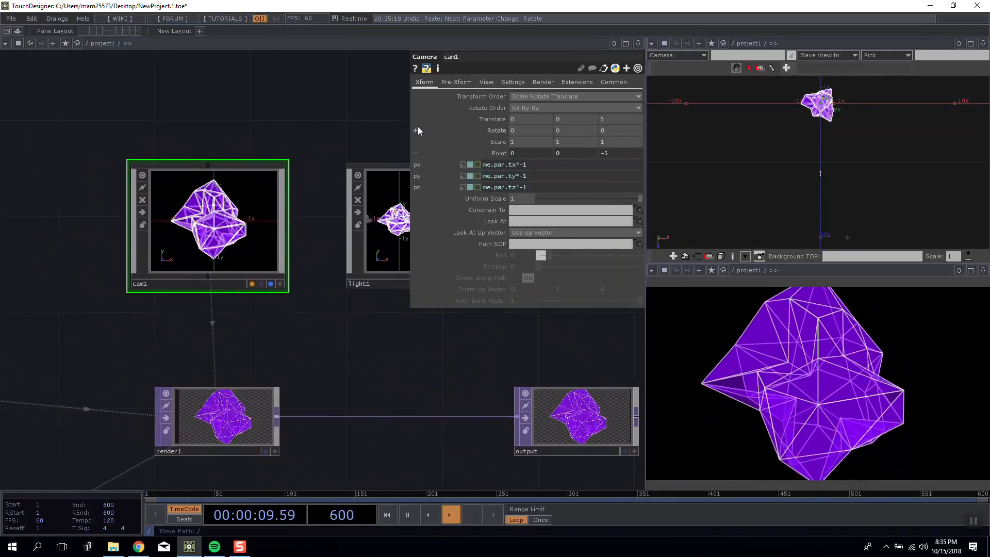
{"action": "left_click_drag", "start_coordinate": [468, 136], "coordinate": [461, 151]}
{"action": "left_click", "coordinate": [424, 153]}
{"action": "left_click_drag", "start_coordinate": [334, 150], "coordinate": [321, 167]}
Try adjusting cam1's Y and Z Rotate values interactively, leaving both at 0.
{"action": "left_click_drag", "start_coordinate": [544, 130], "coordinate": [547, 126]}
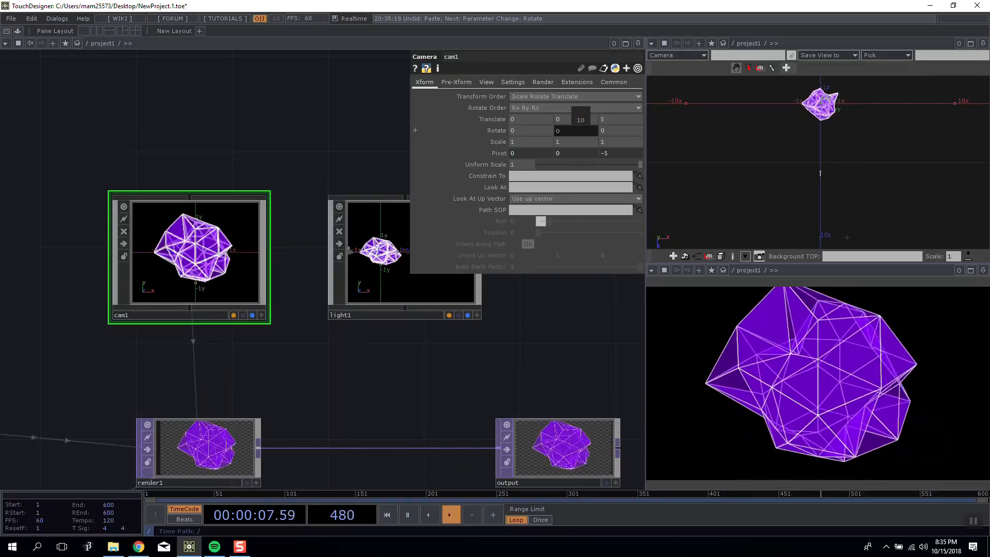
{"action": "middle_click_drag", "start_coordinate": [632, 132], "coordinate": [624, 107]}
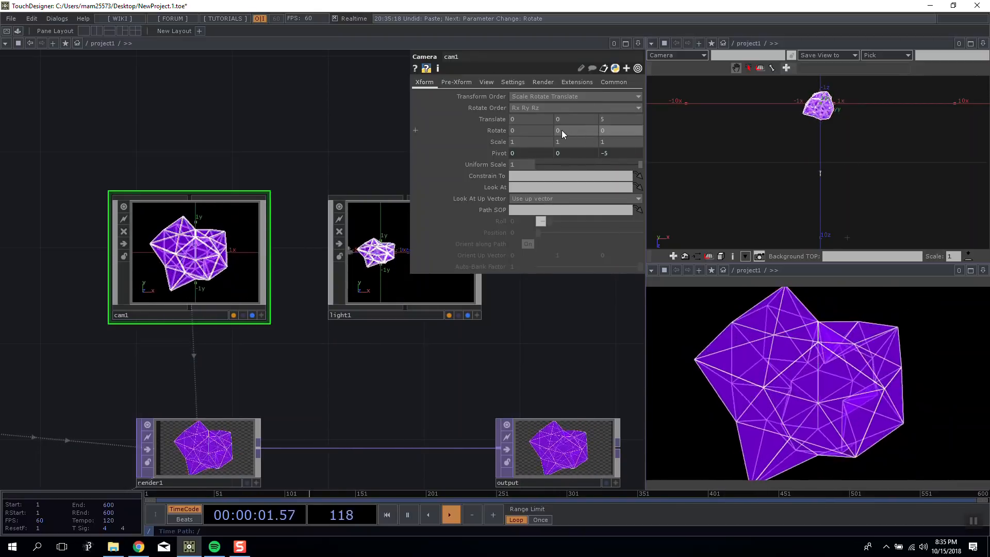
{"action": "middle_click_drag", "start_coordinate": [565, 120], "coordinate": [525, 117]}
Examine the increments from 10 to .001 for adjusting cam1's X Translate, keeping the Rx Ry Rz rotate order.
{"action": "left_click_drag", "start_coordinate": [310, 148], "coordinate": [314, 168]}
{"action": "scroll", "coordinate": [342, 152], "scroll_direction": "down", "scroll_amount": 4}
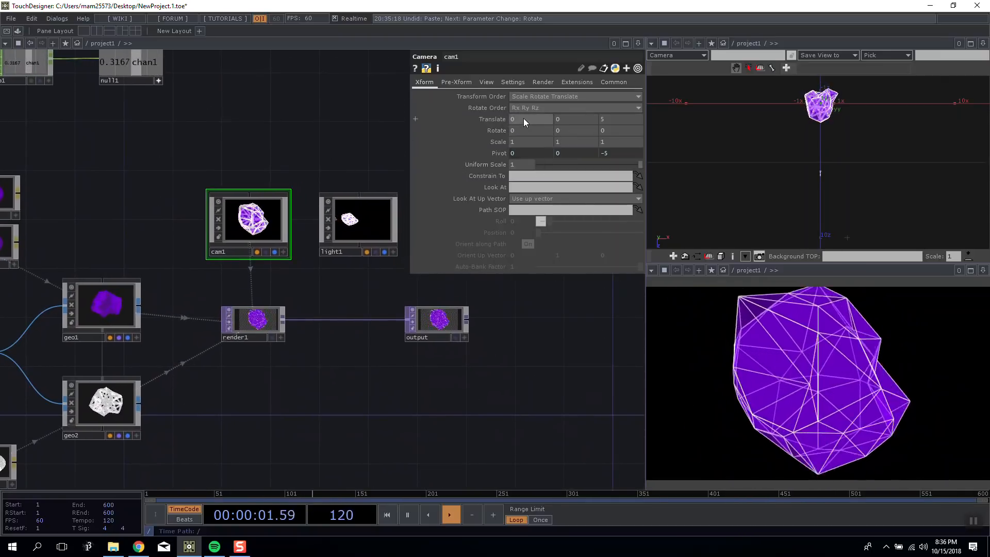
{"action": "middle_click_drag", "start_coordinate": [525, 118], "coordinate": [530, 141]}
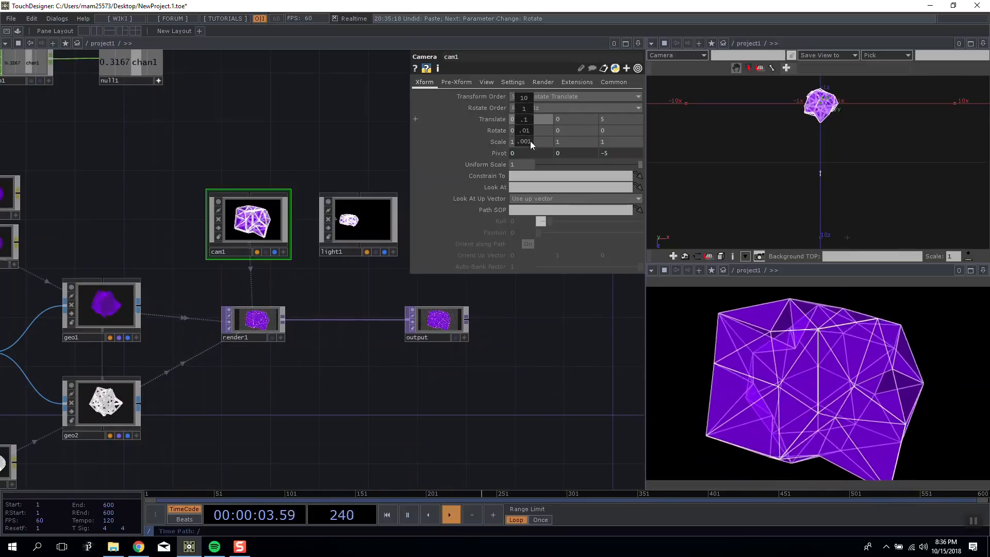
{"action": "mouse_move", "coordinate": [528, 105]}
{"action": "middle_mouse_down"}
{"action": "mouse_move", "coordinate": [559, 107]}
{"action": "mouse_move", "coordinate": [514, 107]}
{"action": "mouse_move", "coordinate": [528, 107]}
{"action": "middle_mouse_up"}
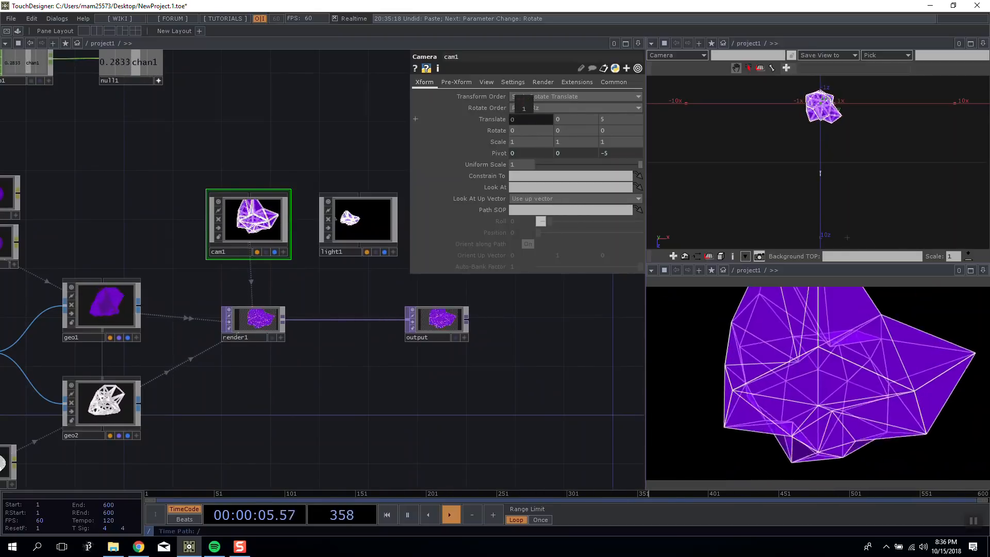
{"action": "left_click", "coordinate": [525, 105]}
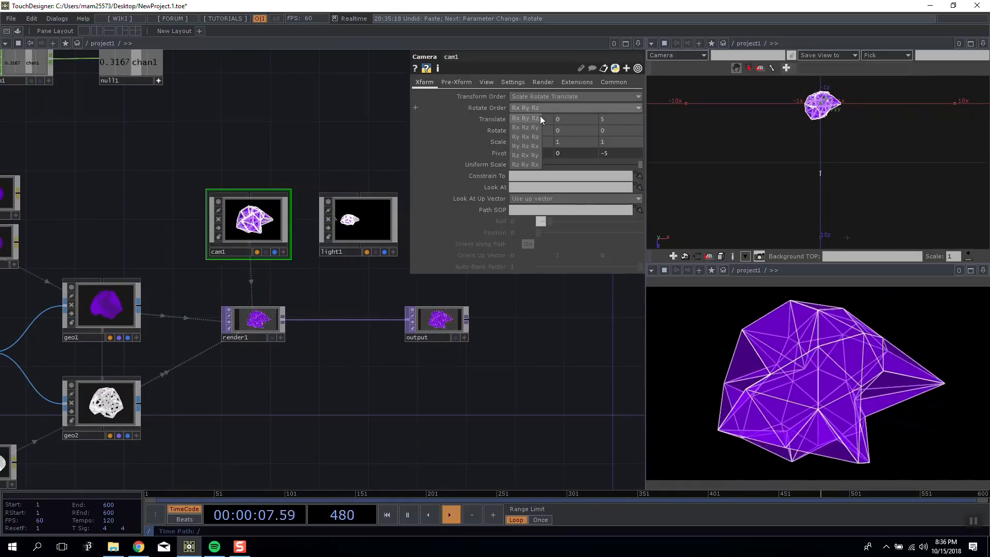
{"action": "left_click", "coordinate": [545, 120]}
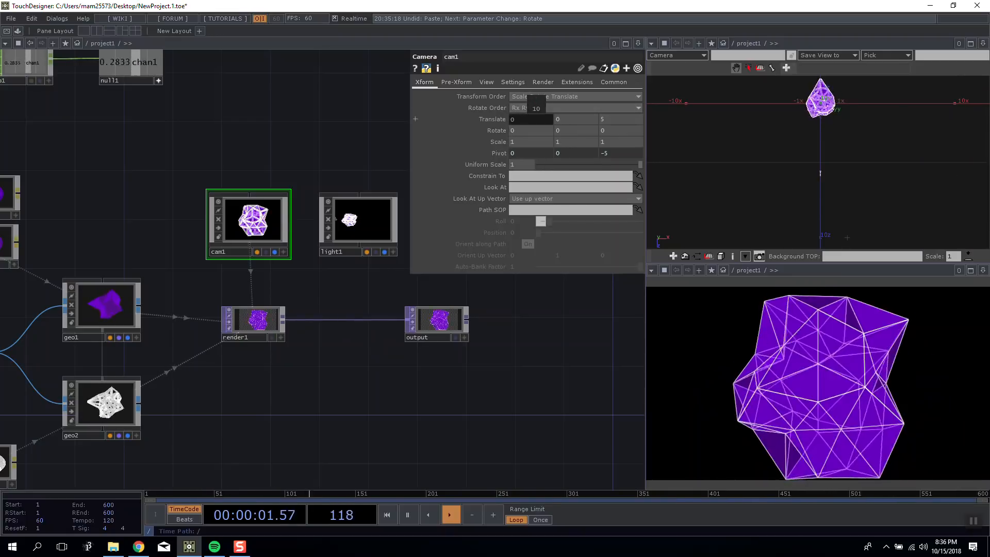
Deactivate null1's viewer, select lfo1 and null1 together, and move both nodes closer above cam1.
{"action": "scroll", "coordinate": [407, 177], "scroll_direction": "down", "scroll_amount": 5}
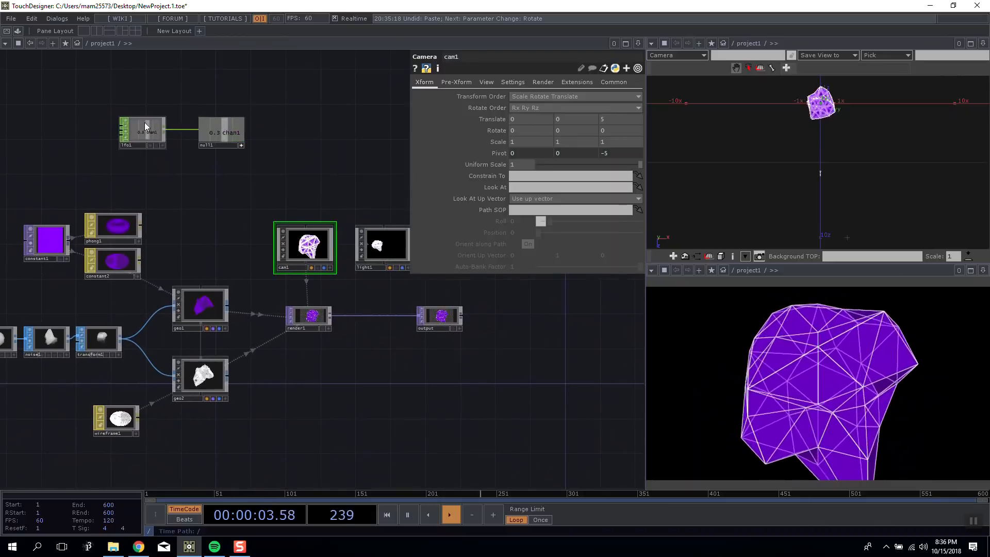
{"action": "left_click_drag", "start_coordinate": [245, 157], "coordinate": [264, 163]}
{"action": "key", "text": "ctrl+c"}
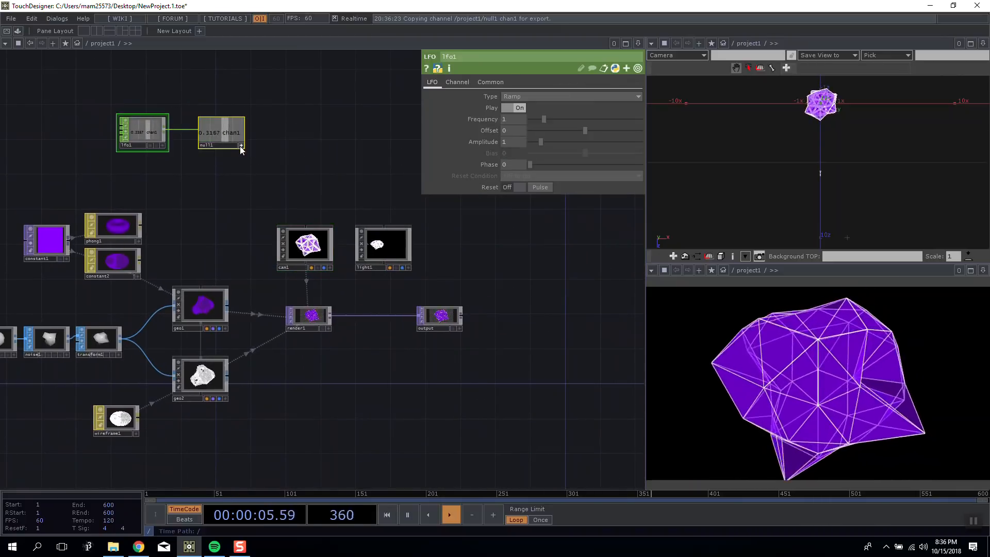
{"action": "key", "text": "ctrl+v"}
{"action": "scroll", "coordinate": [292, 170], "scroll_direction": "up", "scroll_amount": 4}
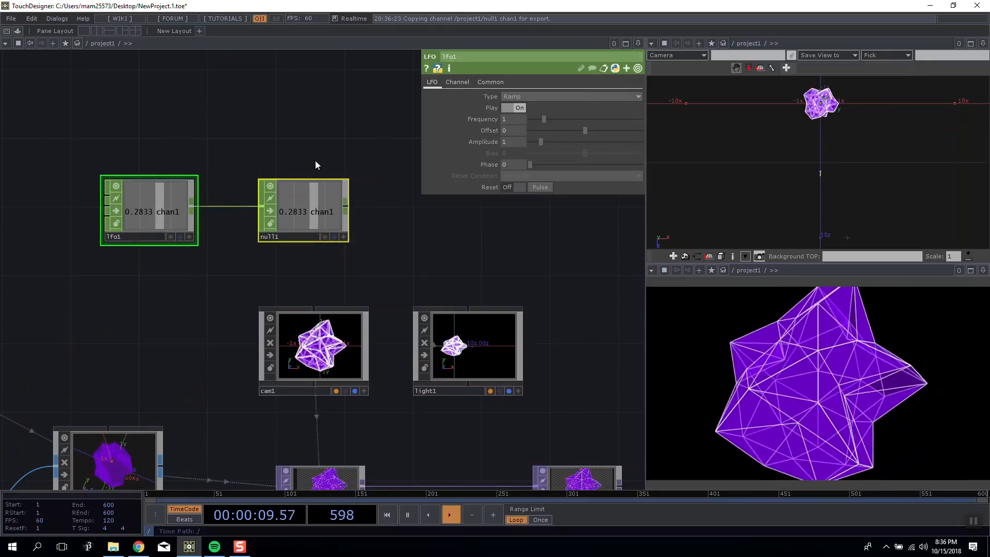
Insert a Math operator between lfo1 and null1 and set its To Range to 0 and 360.
{"action": "left_click_drag", "start_coordinate": [315, 161], "coordinate": [339, 143]}
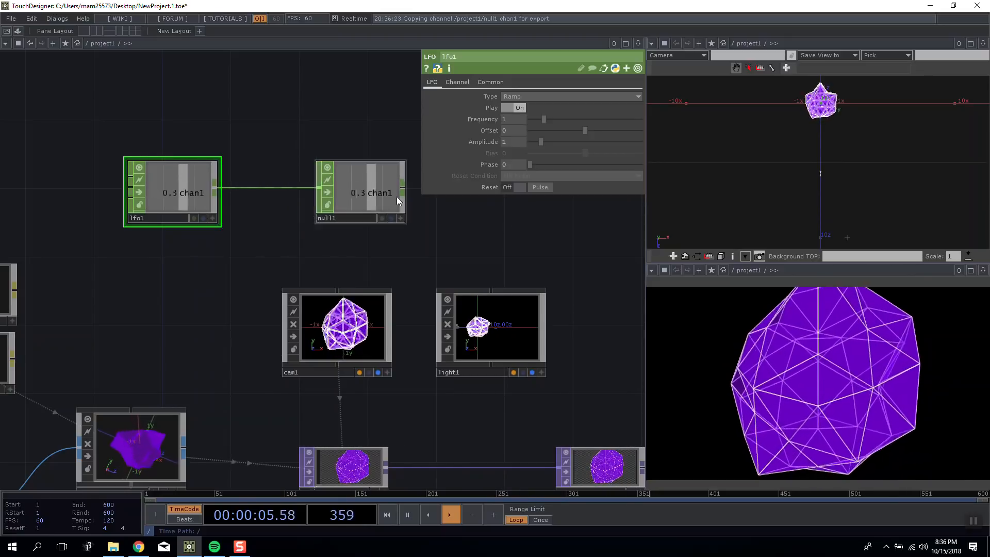
{"action": "right_click", "coordinate": [284, 187]}
{"action": "left_click", "coordinate": [293, 174]}
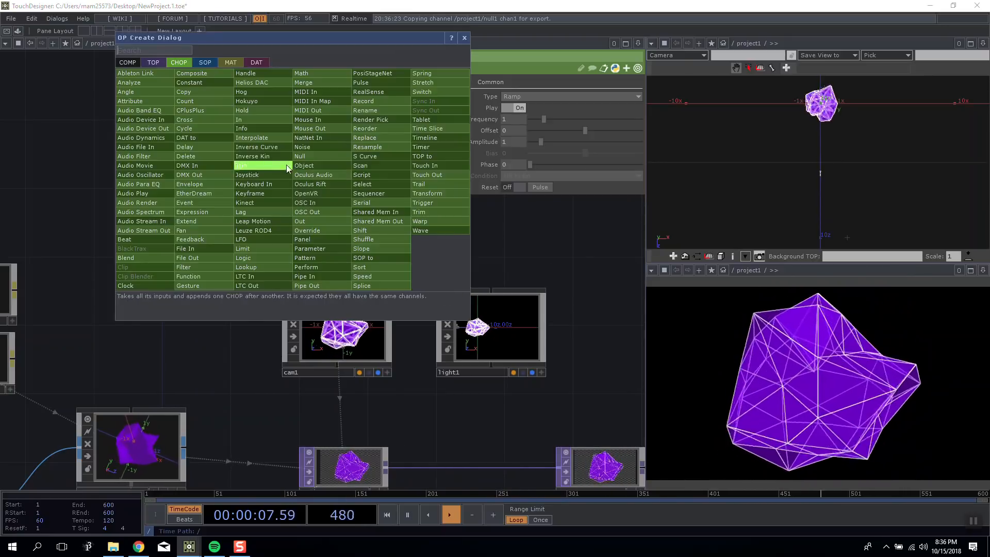
{"action": "left_click", "coordinate": [312, 75]}
{"action": "left_click", "coordinate": [277, 191]}
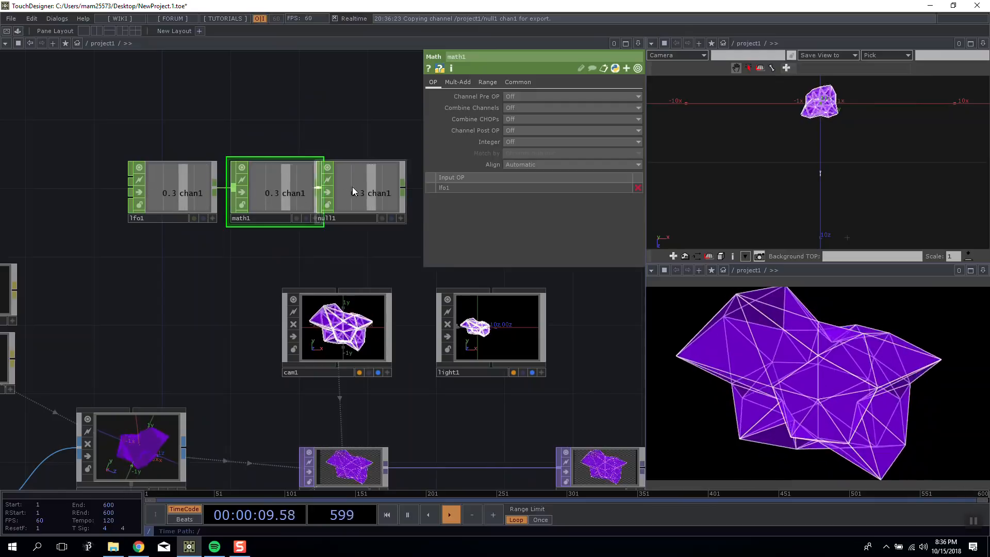
{"action": "left_click", "coordinate": [486, 82]}
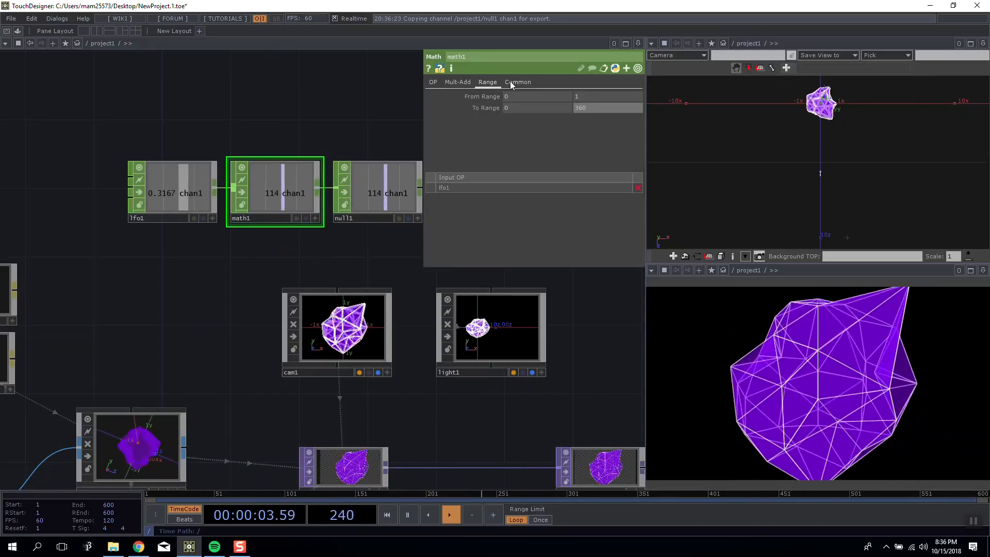
Activate null1's viewer and link its chan1 channel to cam1's Y Rotate.
{"action": "left_click", "coordinate": [376, 319]}
{"action": "left_click_drag", "start_coordinate": [395, 247], "coordinate": [318, 241]}
{"action": "left_click", "coordinate": [340, 218]}
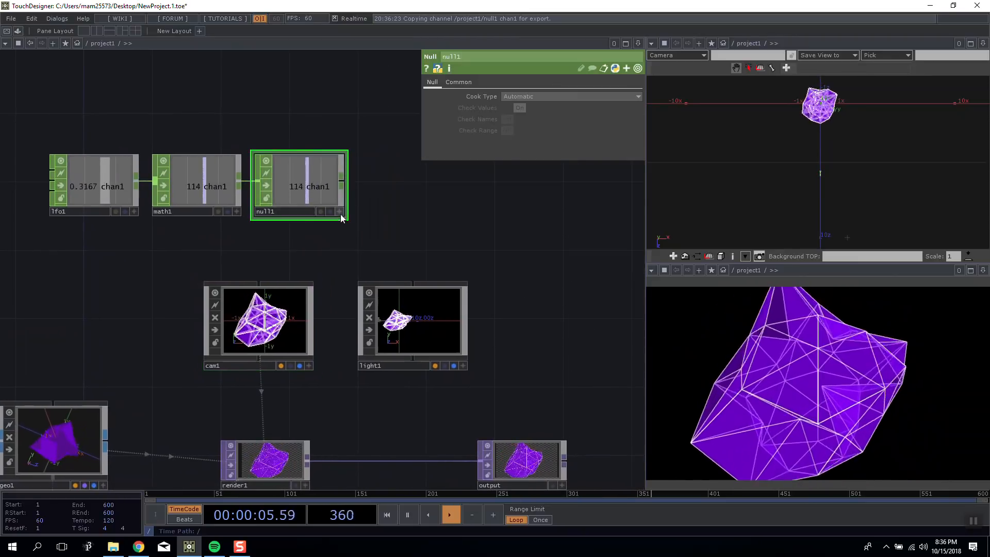
{"action": "left_click", "coordinate": [309, 301]}
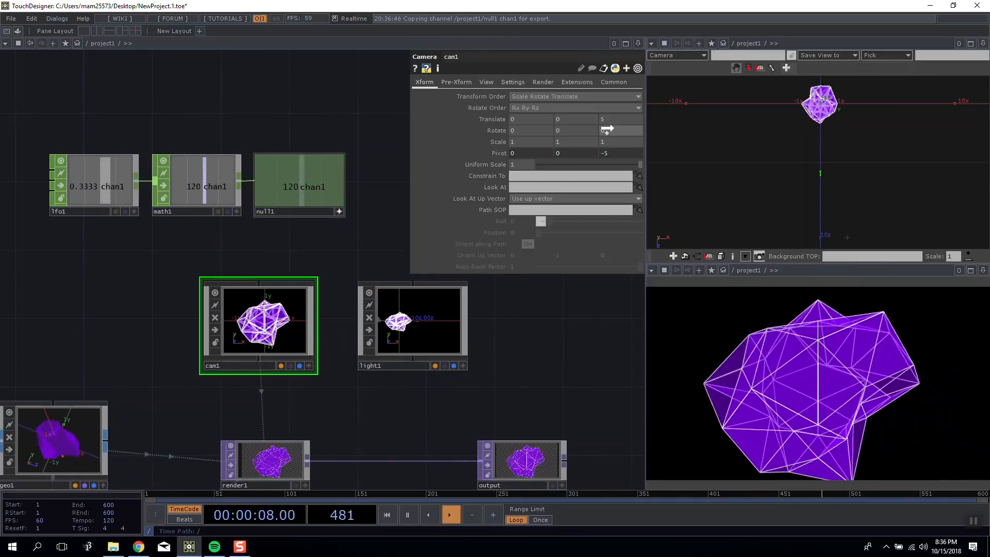
{"action": "left_click", "coordinate": [541, 113]}
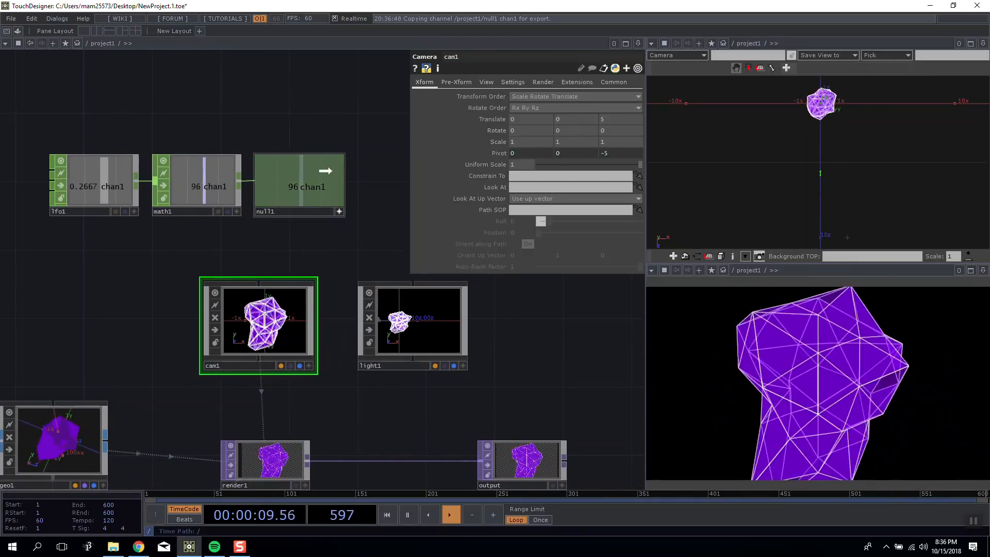
{"action": "left_click", "coordinate": [576, 114]}
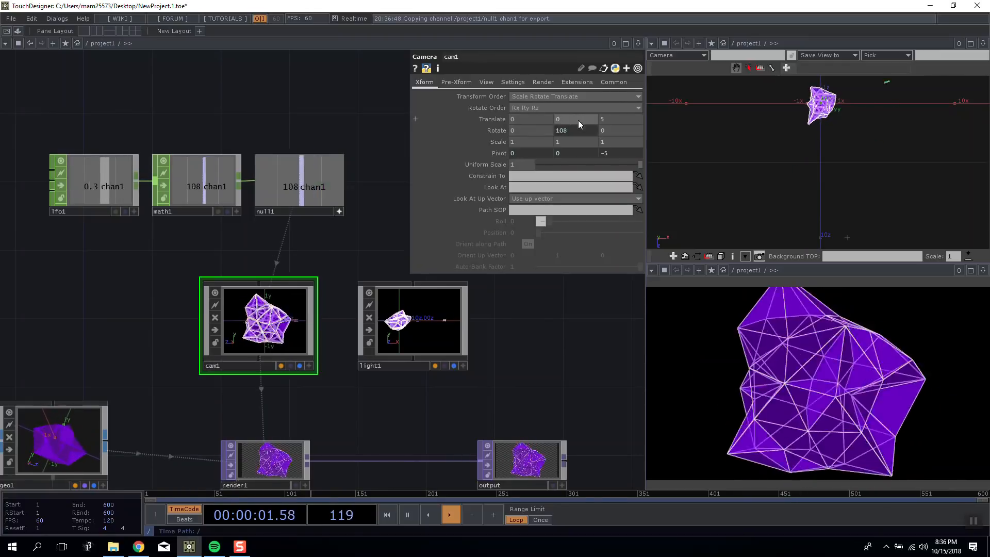
Switch the geometry viewer to the perspective viewport, home it on all objects and orbit around the moving camera.
{"action": "right_click", "coordinate": [847, 137]}
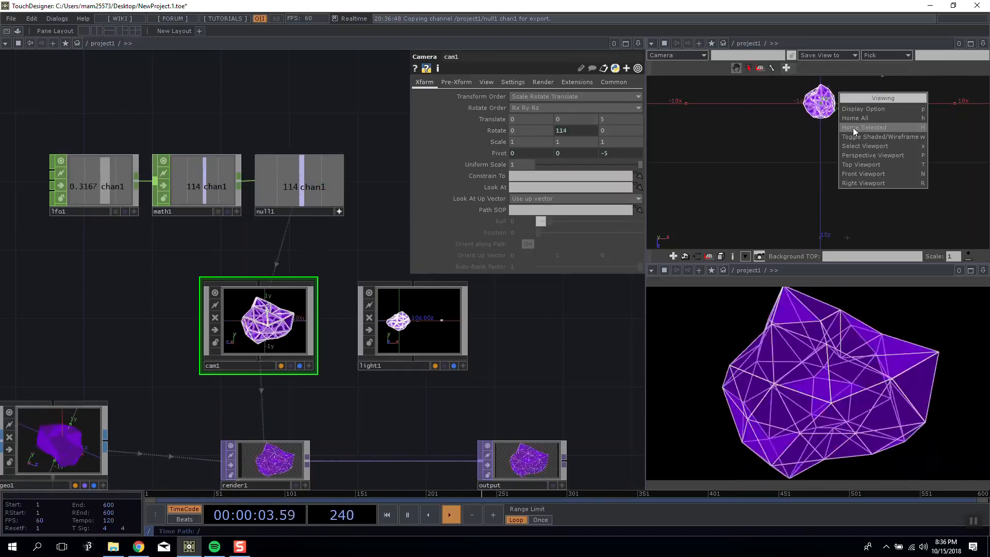
{"action": "left_click", "coordinate": [869, 156]}
{"action": "left_click_drag", "start_coordinate": [863, 153], "coordinate": [876, 162]}
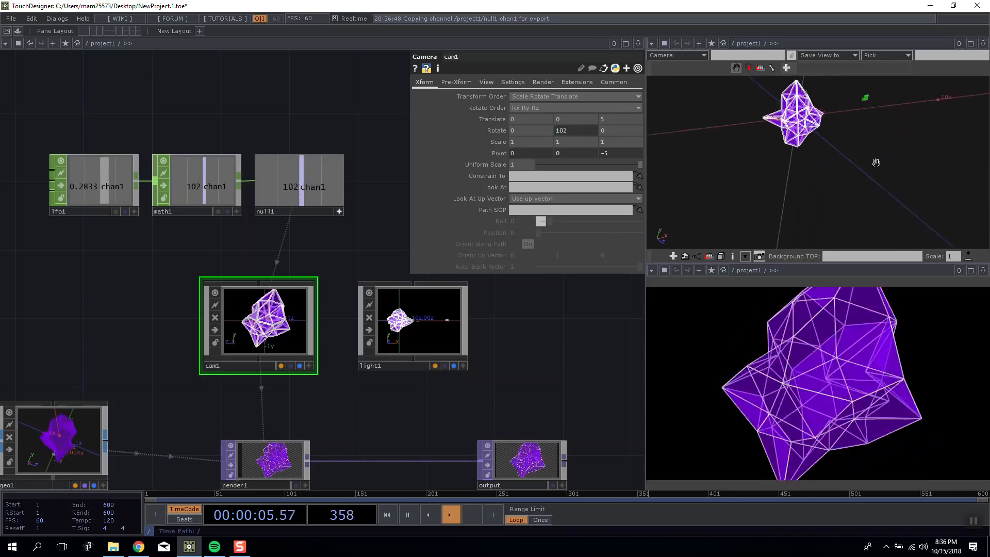
{"action": "right_click", "coordinate": [828, 119]}
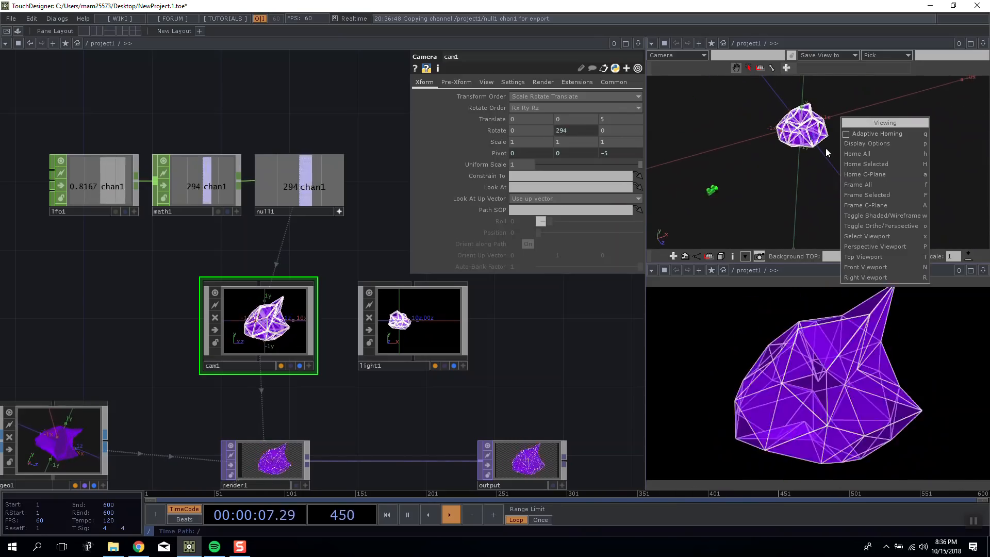
{"action": "left_click", "coordinate": [881, 147]}
{"action": "left_click_drag", "start_coordinate": [880, 153], "coordinate": [862, 165]}
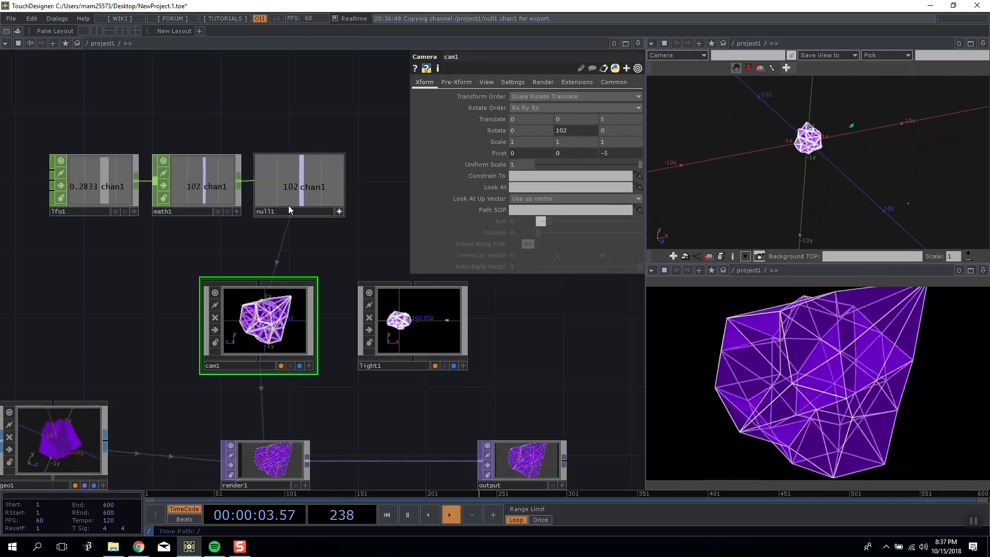
Set lfo1's Frequency to 0.2 and expand the Frequency parameter's details.
{"action": "left_click", "coordinate": [172, 180]}
{"action": "left_click", "coordinate": [105, 189]}
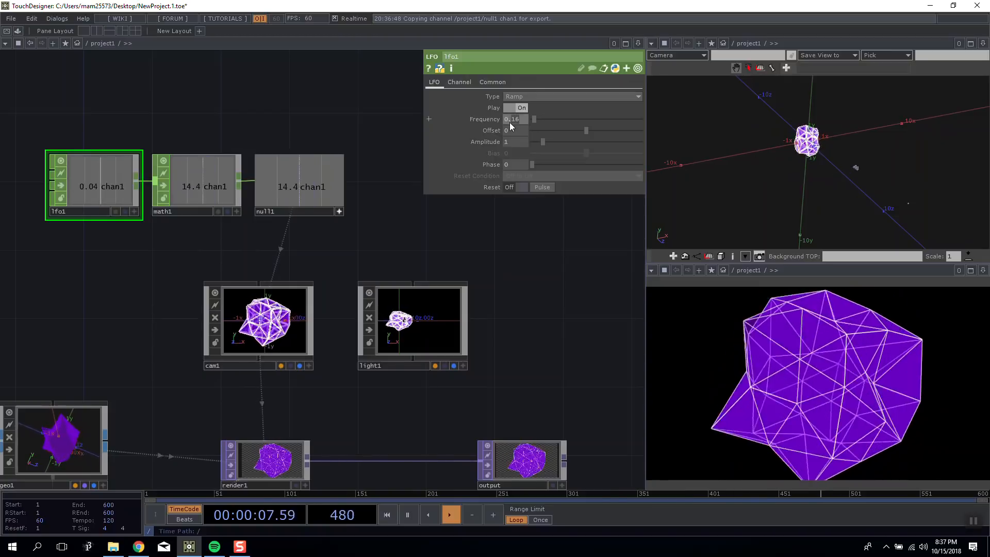
{"action": "left_click_drag", "start_coordinate": [312, 117], "coordinate": [349, 150]}
{"action": "scroll", "coordinate": [266, 151], "scroll_direction": "up", "scroll_amount": 2}
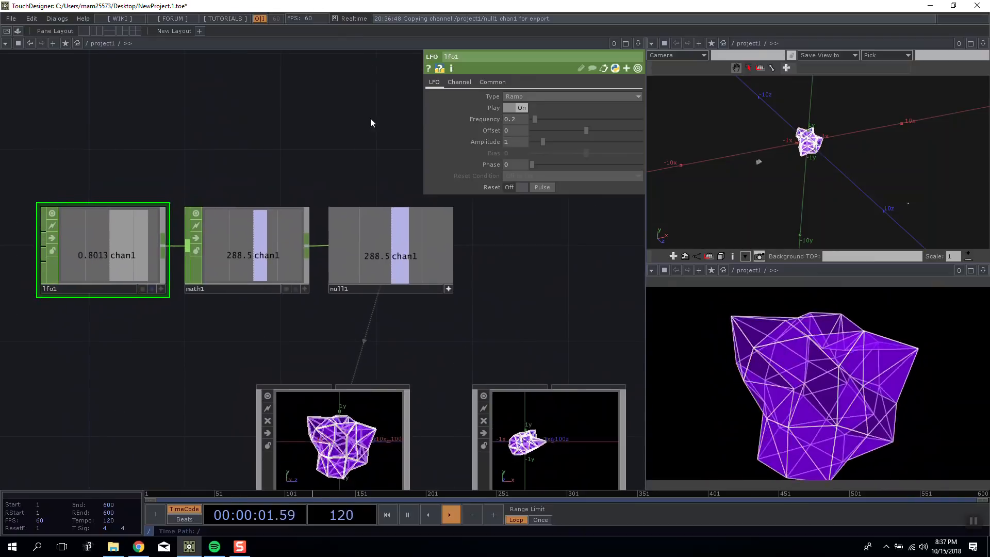
{"action": "left_click", "coordinate": [486, 119]}
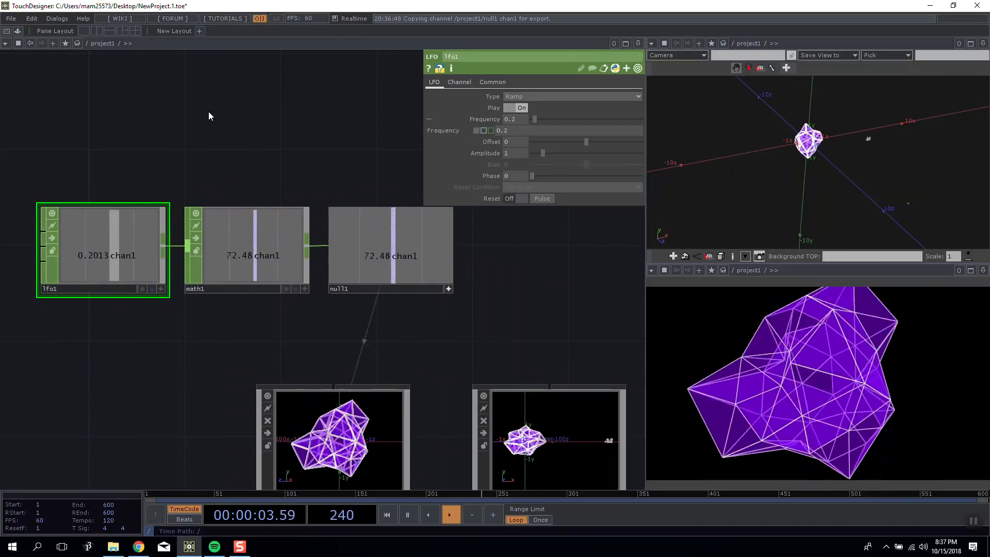
{"action": "left_click_drag", "start_coordinate": [210, 115], "coordinate": [344, 115]}
Try a Frequency of 1 on lfo1 and undo the change.
{"action": "left_click_drag", "start_coordinate": [523, 122], "coordinate": [490, 122]}
{"action": "type", "text": "1"}
{"action": "key", "text": "Return"}
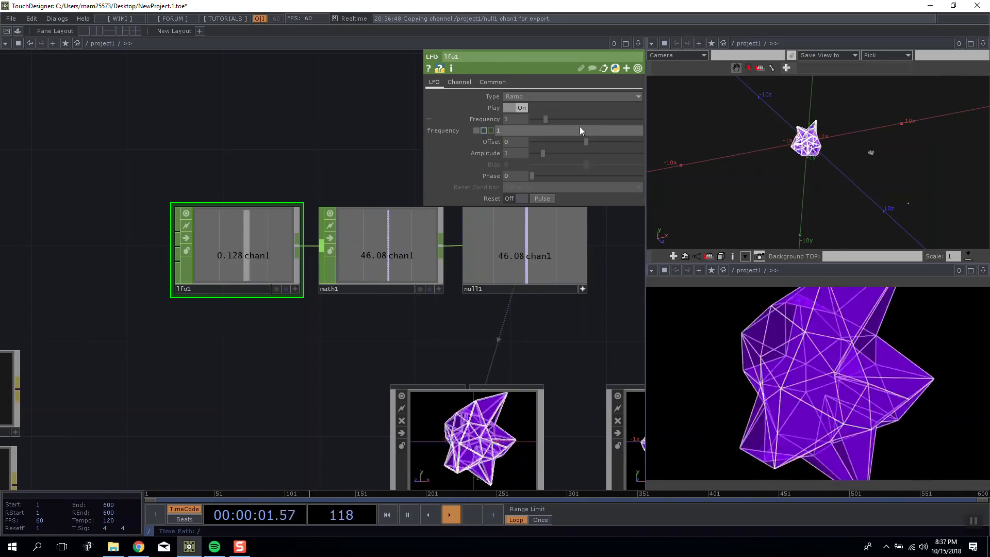
{"action": "key", "text": "ctrl+z"}
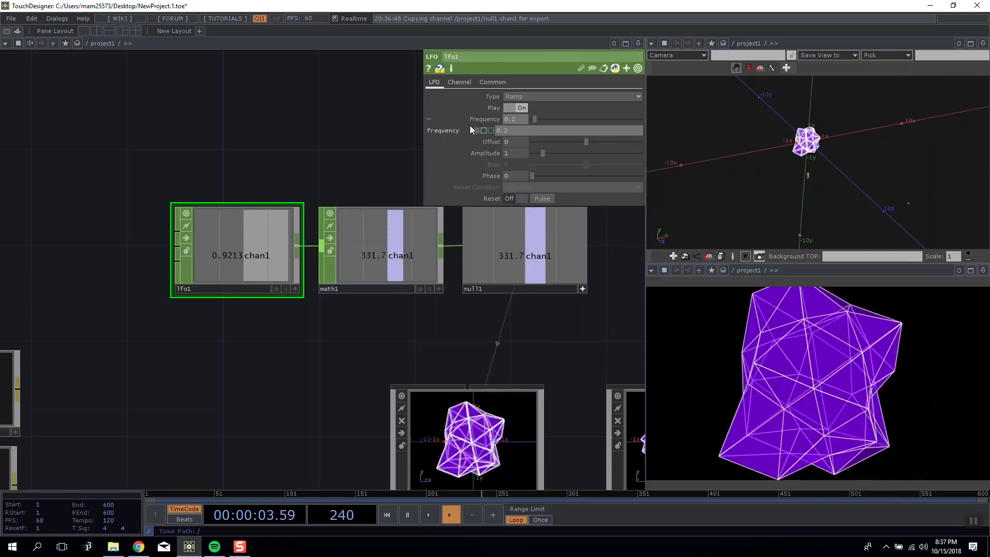
Switch to Calculator and divide 0.2 by 60.
{"action": "key", "text": "super"}
{"action": "type", "text": "calc"}
{"action": "key", "text": "Return"}
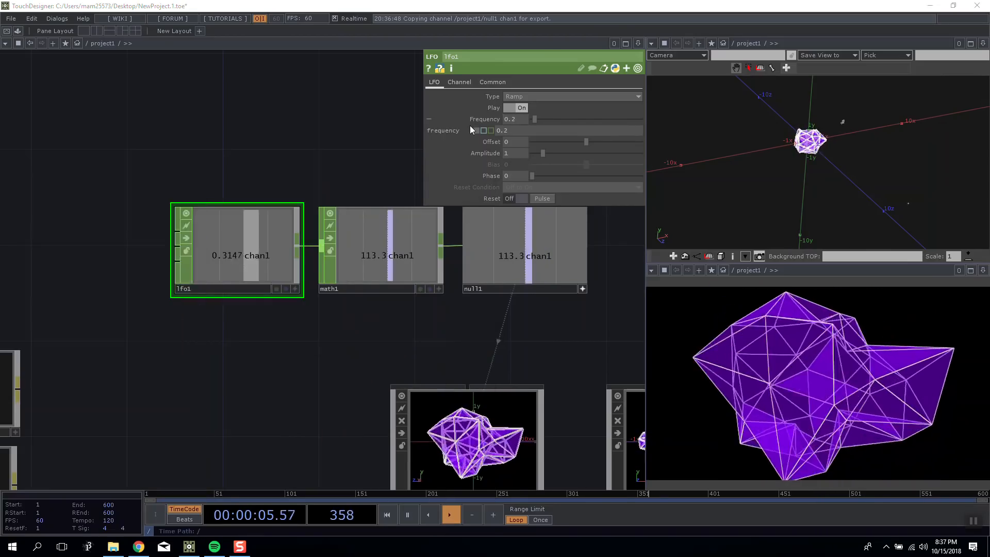
{"action": "type", "text": "0.2/60"}
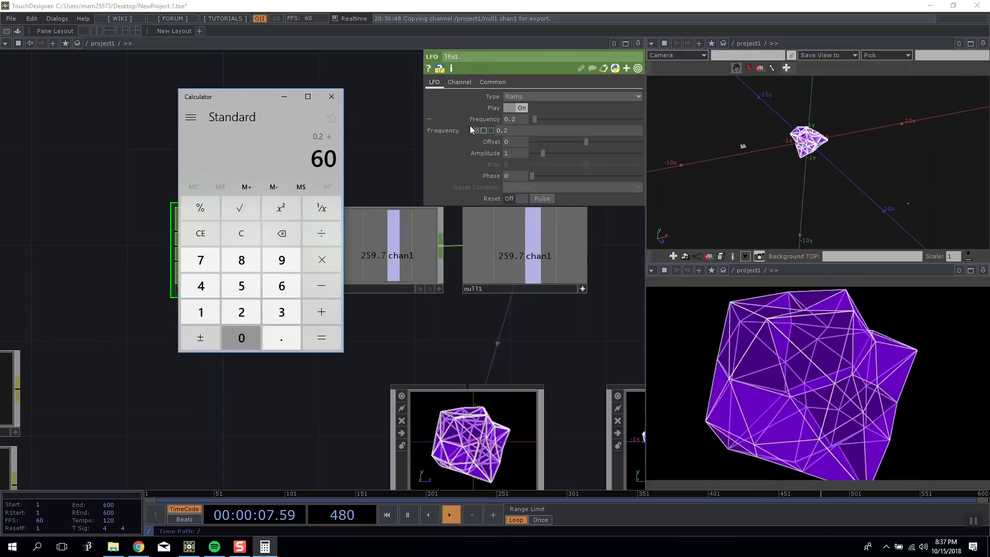
{"action": "key", "text": "Return"}
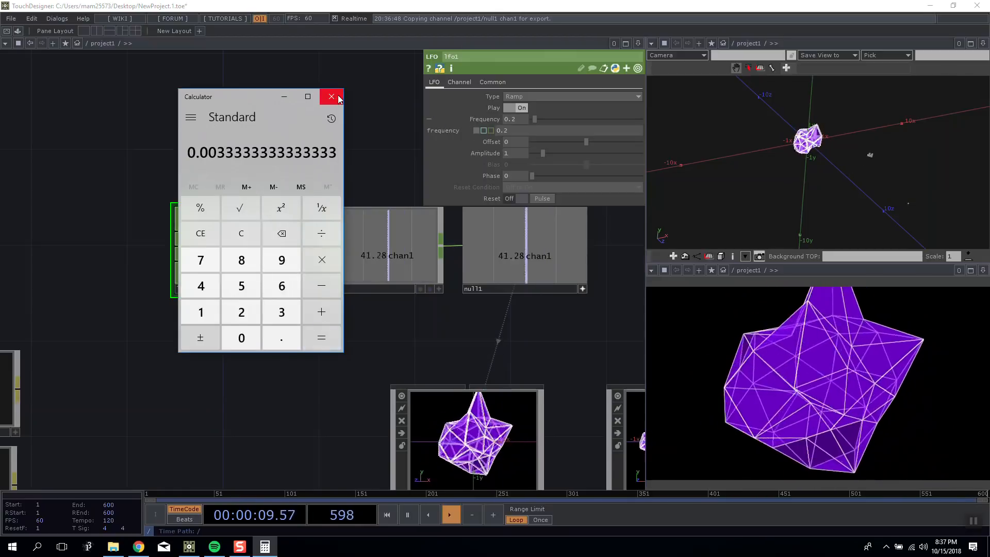
Calculate 60 divided by 0.2, divide the result by 60 to get the loop length, and close Calculator.
{"action": "type", "text": "60/0.2"}
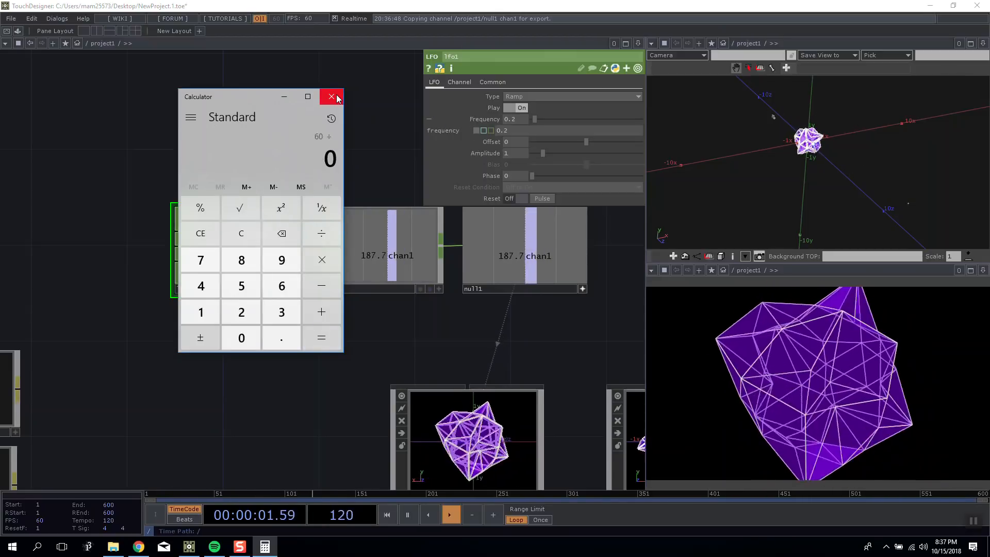
{"action": "key", "text": "Return"}
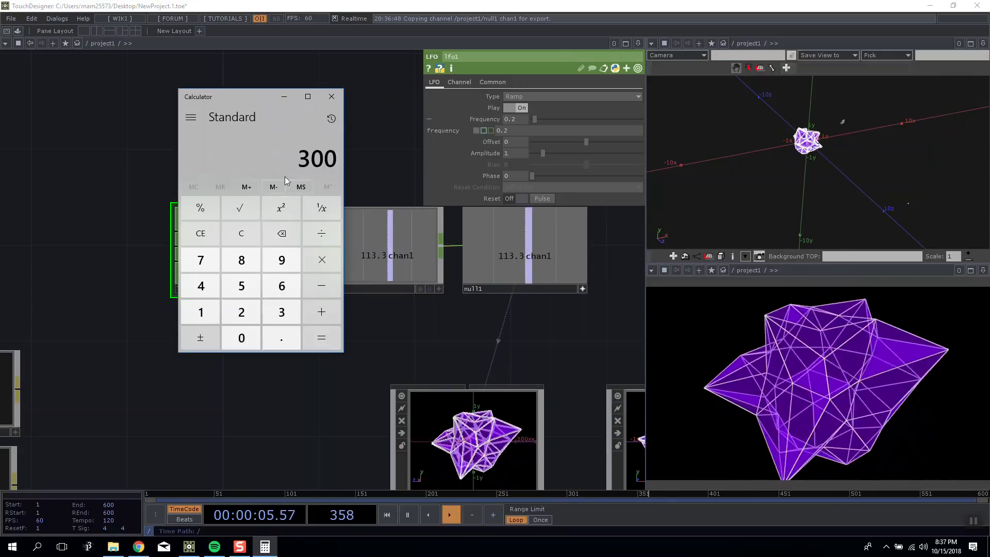
{"action": "left_click", "coordinate": [333, 232]}
{"action": "left_click", "coordinate": [281, 286]}
{"action": "left_click", "coordinate": [242, 338]}
{"action": "left_click", "coordinate": [317, 340]}
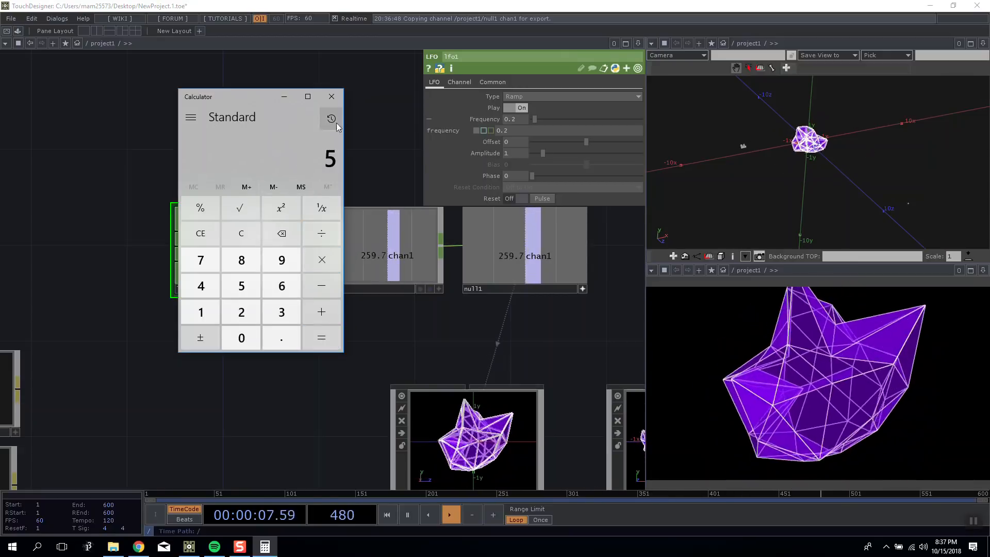
{"action": "left_click", "coordinate": [331, 96]}
Deactivate null1's viewer and shift lfo1, math1 and null1 together so null1 sits above cam1.
{"action": "left_click_drag", "start_coordinate": [853, 179], "coordinate": [800, 164]}
{"action": "left_click_drag", "start_coordinate": [476, 295], "coordinate": [367, 252]}
{"action": "right_click_drag", "start_coordinate": [484, 258], "coordinate": [180, 149]}
{"action": "left_click_drag", "start_coordinate": [398, 210], "coordinate": [350, 212]}
{"action": "left_click_drag", "start_coordinate": [433, 271], "coordinate": [375, 233]}
{"action": "scroll", "coordinate": [376, 234], "scroll_direction": "down", "scroll_amount": 1}
{"action": "scroll", "coordinate": [387, 230], "scroll_direction": "down", "scroll_amount": 3}
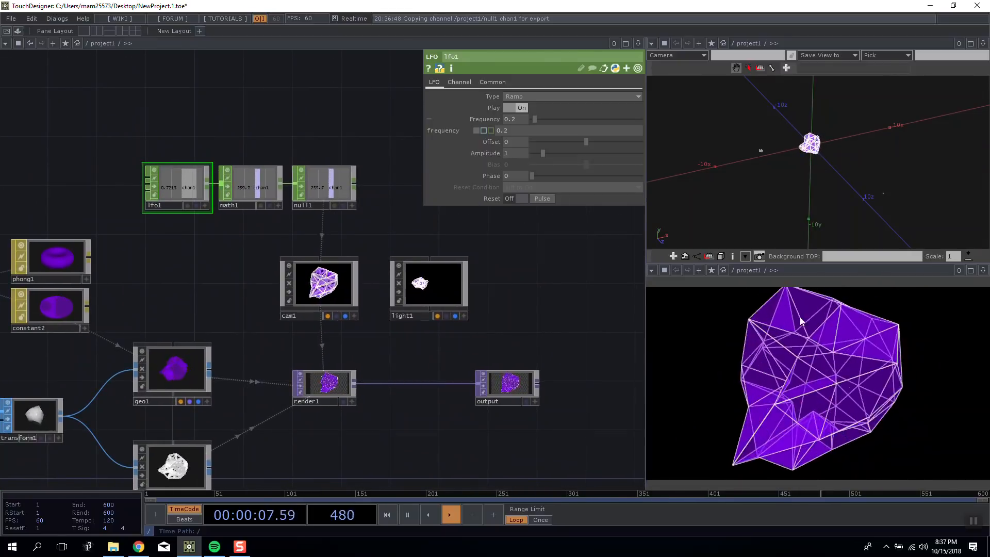
Set cam1's Z Rotate to 45, leaving its X Rotate at 0.
{"action": "left_click", "coordinate": [305, 301]}
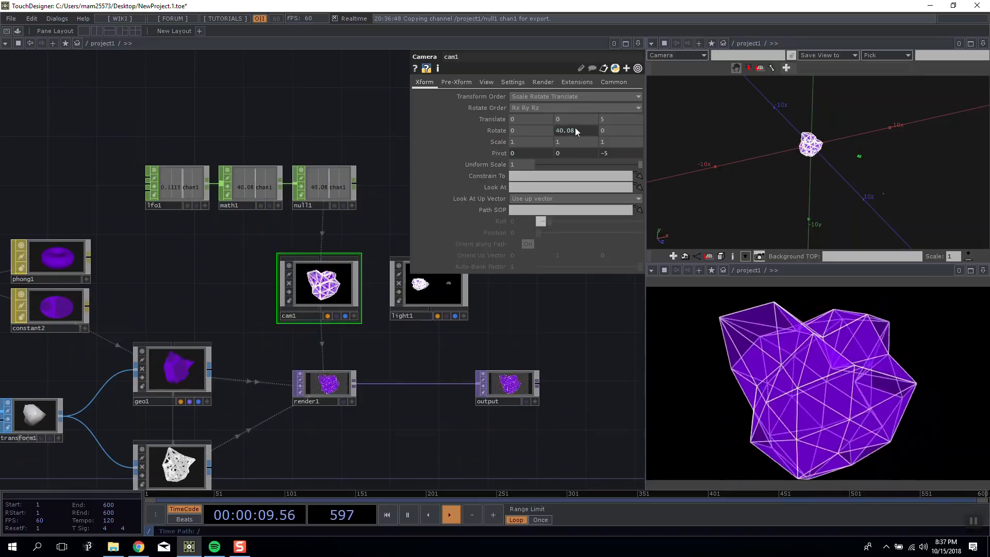
{"action": "middle_click_drag", "start_coordinate": [527, 119], "coordinate": [527, 130]}
{"action": "middle_click_drag", "start_coordinate": [611, 129], "coordinate": [624, 110]}
{"action": "left_click_drag", "start_coordinate": [861, 178], "coordinate": [825, 157]}
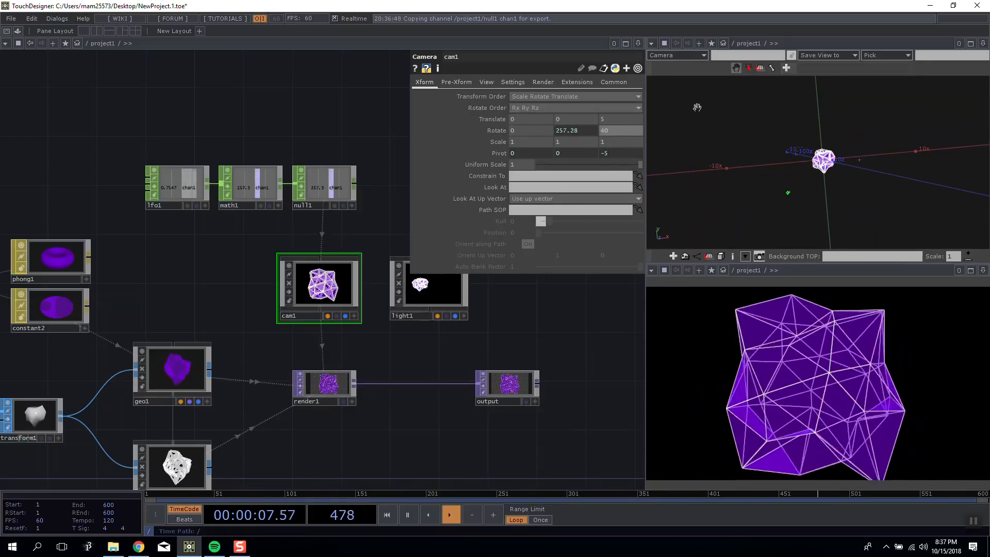
{"action": "mouse_move", "coordinate": [617, 128]}
{"action": "middle_mouse_down"}
{"action": "mouse_move", "coordinate": [619, 118]}
{"action": "mouse_move", "coordinate": [633, 117]}
{"action": "middle_mouse_up"}
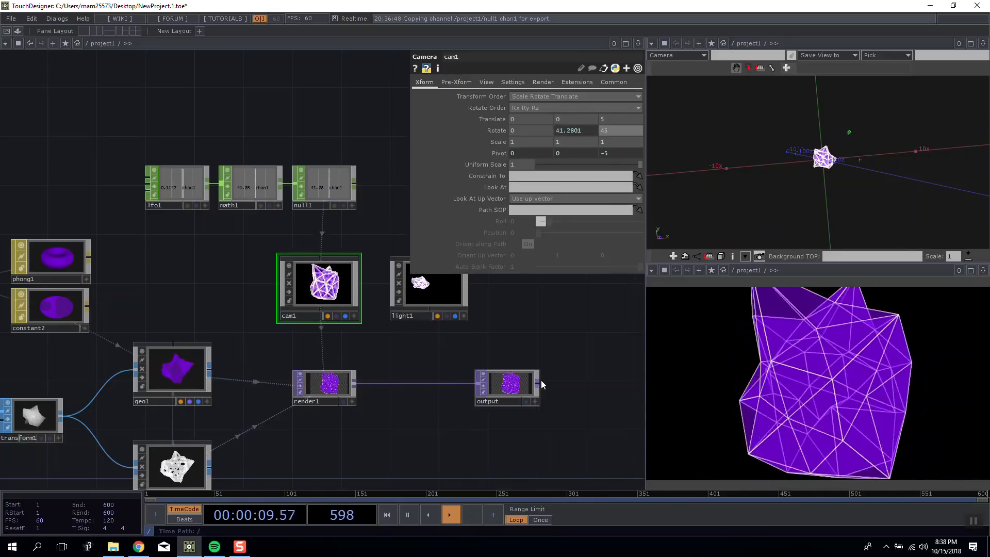
Try a Button component in the empty network area below wireframe1 and delete it.
{"action": "left_click_drag", "start_coordinate": [516, 353], "coordinate": [536, 308]}
{"action": "scroll", "coordinate": [536, 308], "scroll_direction": "down", "scroll_amount": 3}
{"action": "left_click_drag", "start_coordinate": [408, 353], "coordinate": [304, 288]}
{"action": "mouse_move", "coordinate": [332, 343]}
{"action": "left_mouse_down"}
{"action": "mouse_move", "coordinate": [336, 296]}
{"action": "mouse_move", "coordinate": [358, 296]}
{"action": "mouse_move", "coordinate": [379, 266]}
{"action": "left_mouse_up"}
{"action": "left_click_drag", "start_coordinate": [284, 324], "coordinate": [289, 310]}
{"action": "key", "text": "Tab"}
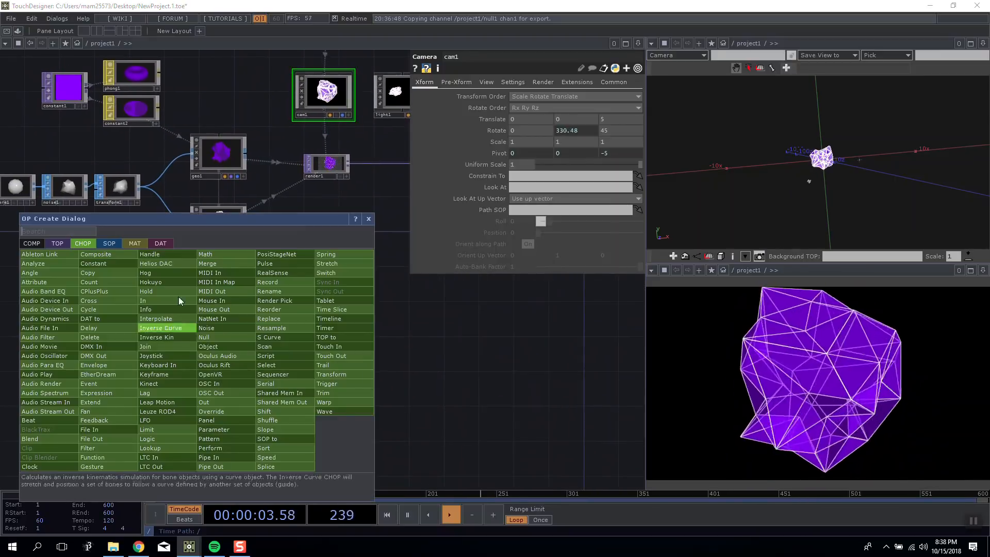
{"action": "left_click", "coordinate": [32, 243]}
{"action": "left_click", "coordinate": [110, 262]}
{"action": "left_click", "coordinate": [202, 336]}
{"action": "left_click_drag", "start_coordinate": [197, 336], "coordinate": [187, 361]}
{"action": "left_click_drag", "start_coordinate": [261, 320], "coordinate": [226, 277]}
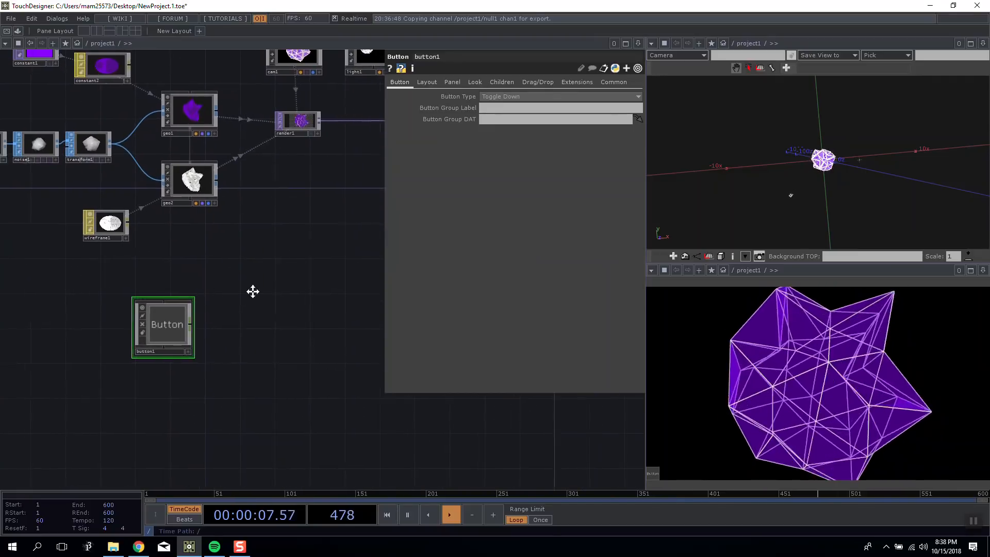
{"action": "key", "text": "Delete"}
Add a Slider component in the empty area below wireframe1, keeping its type as Slider U.
{"action": "key", "text": "Tab"}
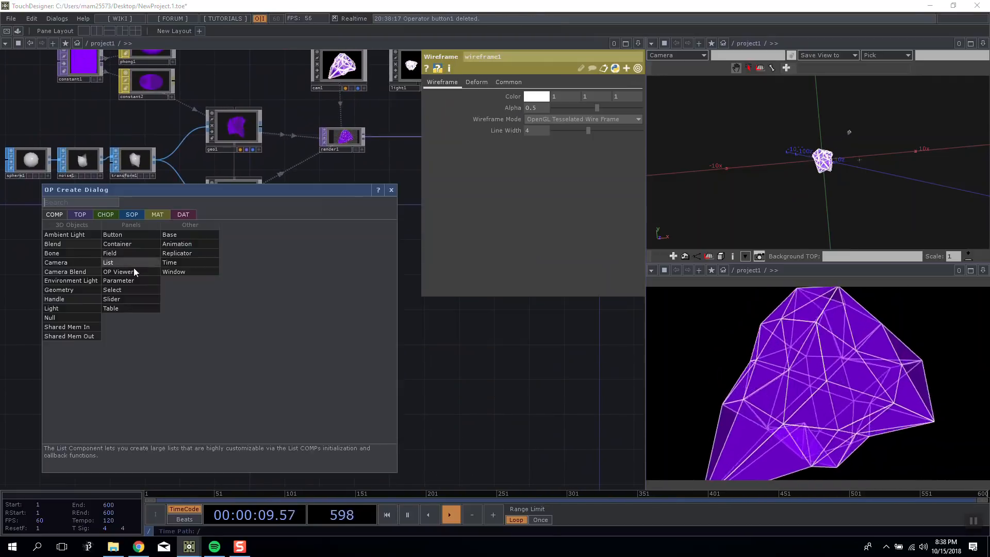
{"action": "left_click", "coordinate": [119, 295]}
{"action": "left_click", "coordinate": [221, 311]}
{"action": "key", "text": "Tab"}
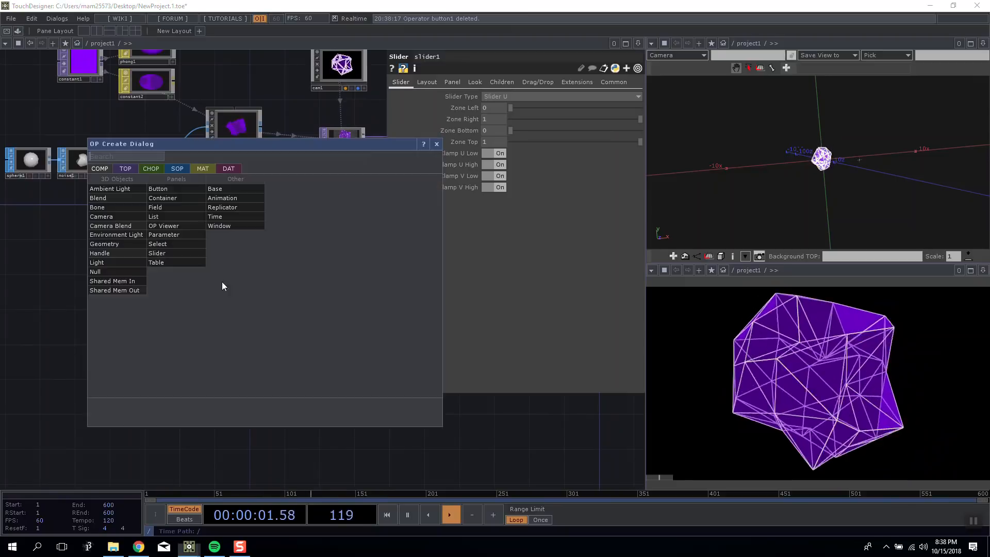
{"action": "left_click", "coordinate": [317, 117]}
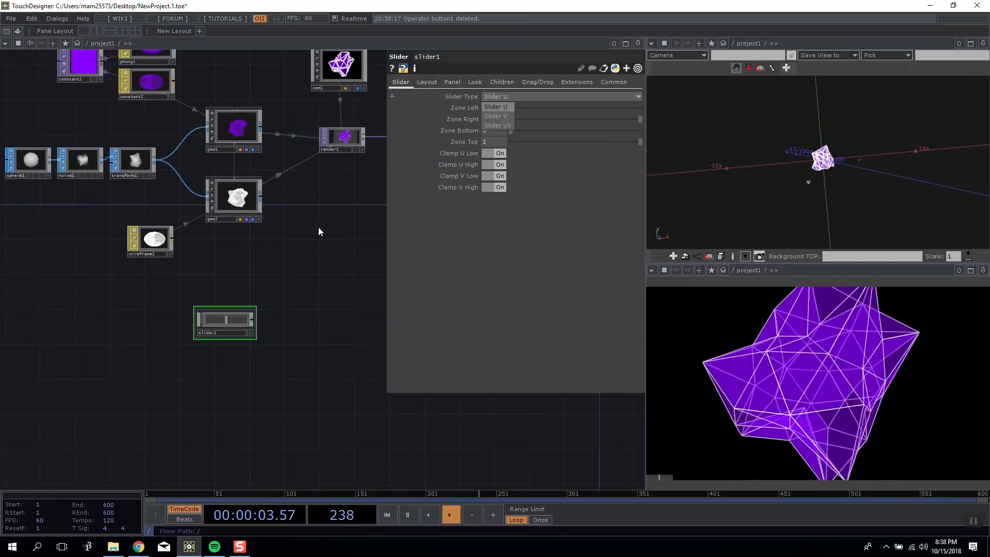
{"action": "right_click", "coordinate": [250, 318]}
{"action": "left_click", "coordinate": [227, 267]}
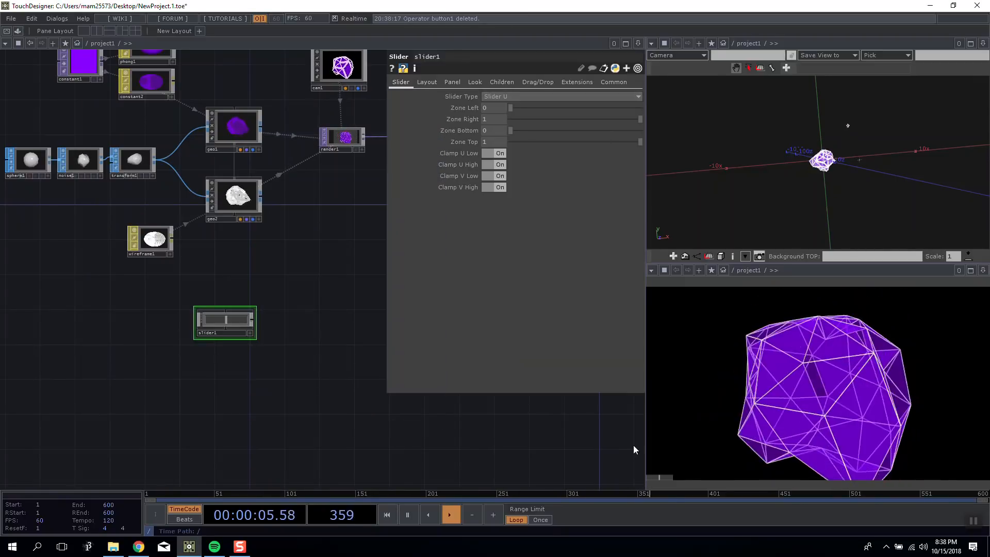
Set the slider's layout Width to 179 and Height to 36.
{"action": "left_click", "coordinate": [420, 82]}
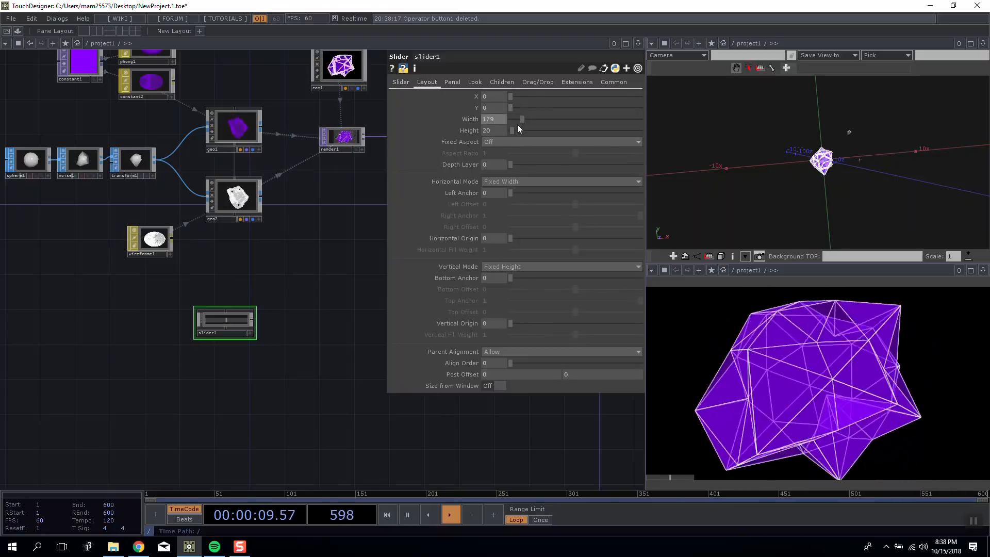
{"action": "left_click_drag", "start_coordinate": [518, 127], "coordinate": [515, 127]}
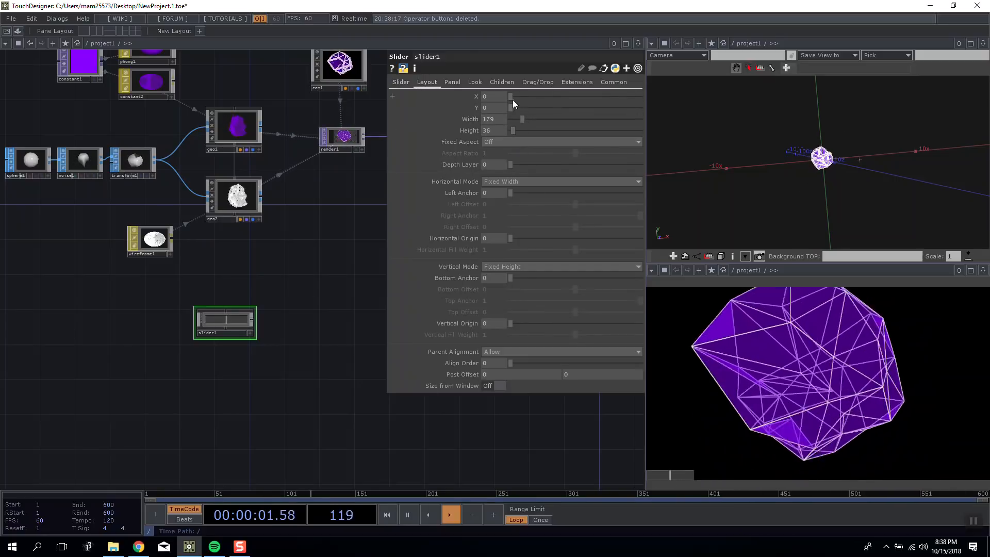
Set slider1's layout position to X 56 and Y 40, and attach a Null CHOP to its output.
{"action": "left_click_drag", "start_coordinate": [515, 109], "coordinate": [514, 108]}
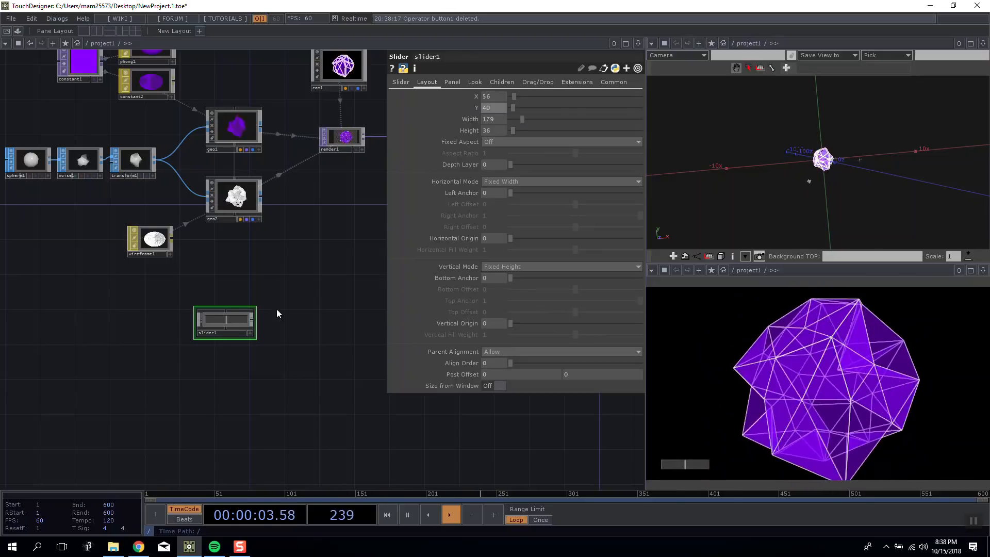
{"action": "left_click_drag", "start_coordinate": [285, 311], "coordinate": [270, 317]}
{"action": "right_click", "coordinate": [236, 323]}
{"action": "left_click", "coordinate": [230, 322]}
{"action": "scroll", "coordinate": [231, 321], "scroll_direction": "up", "scroll_amount": 6}
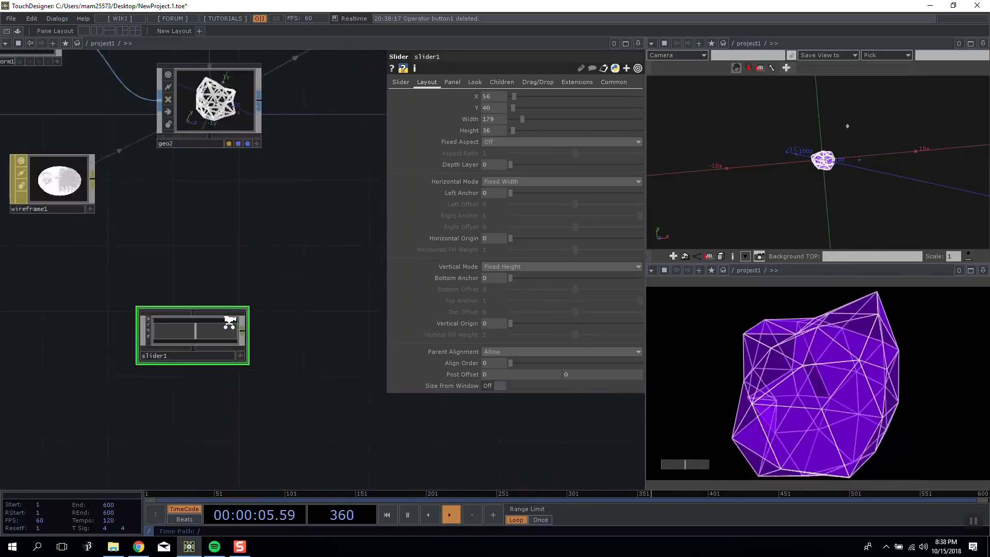
{"action": "right_click", "coordinate": [276, 354]}
{"action": "left_click", "coordinate": [284, 334]}
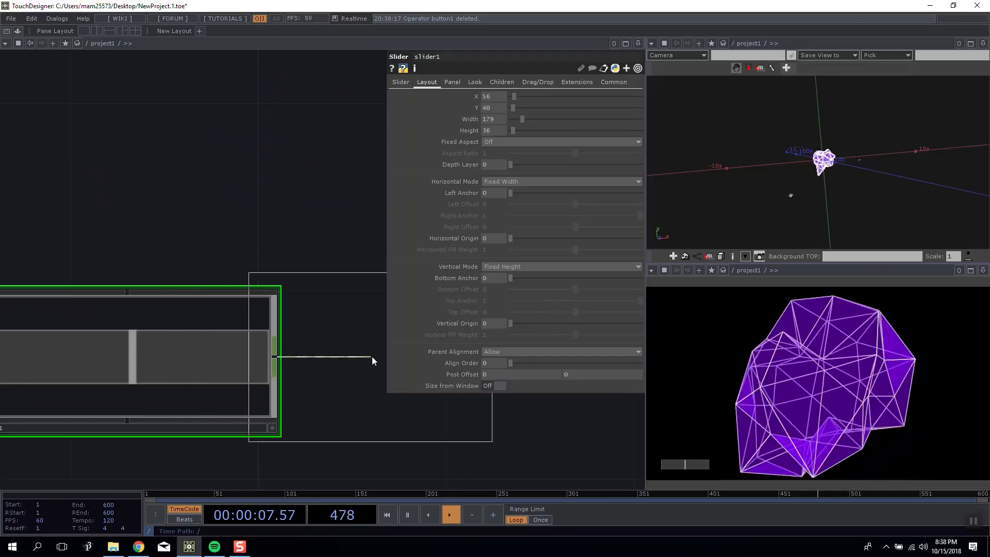
{"action": "left_click", "coordinate": [457, 352]}
{"action": "left_click_drag", "start_coordinate": [603, 454], "coordinate": [505, 418]}
{"action": "mouse_move", "coordinate": [689, 464]}
{"action": "left_mouse_down"}
{"action": "mouse_move", "coordinate": [715, 464]}
{"action": "mouse_move", "coordinate": [670, 462]}
{"action": "mouse_move", "coordinate": [721, 464]}
{"action": "mouse_move", "coordinate": [621, 471]}
{"action": "mouse_move", "coordinate": [717, 476]}
{"action": "mouse_move", "coordinate": [683, 475]}
{"action": "left_mouse_up"}
{"action": "left_click_drag", "start_coordinate": [499, 441], "coordinate": [543, 432]}
{"action": "left_click", "coordinate": [682, 465]}
{"action": "mouse_move", "coordinate": [682, 465]}
{"action": "left_mouse_down"}
{"action": "mouse_move", "coordinate": [699, 466]}
{"action": "mouse_move", "coordinate": [683, 465]}
{"action": "left_mouse_up"}
{"action": "left_click_drag", "start_coordinate": [231, 360], "coordinate": [272, 336]}
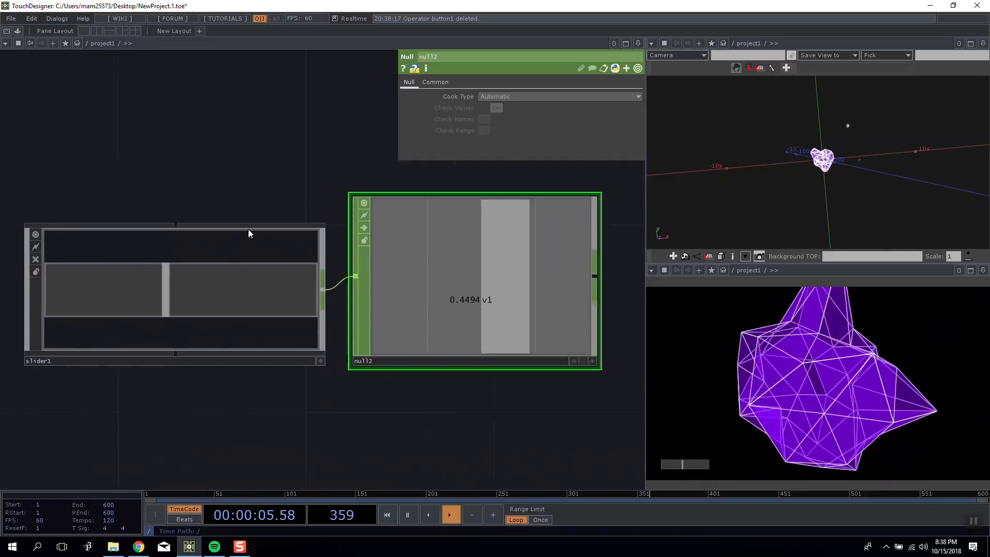
{"action": "left_click_drag", "start_coordinate": [248, 233], "coordinate": [197, 226]}
{"action": "mouse_move", "coordinate": [682, 465]}
{"action": "left_mouse_down"}
{"action": "mouse_move", "coordinate": [619, 474]}
{"action": "mouse_move", "coordinate": [729, 455]}
{"action": "mouse_move", "coordinate": [684, 460]}
{"action": "mouse_move", "coordinate": [598, 448]}
{"action": "mouse_move", "coordinate": [681, 464]}
{"action": "mouse_move", "coordinate": [670, 465]}
{"action": "left_mouse_up"}
Examine how null1's channel above cam1 drives the camera's Y Rotate value.
{"action": "left_click_drag", "start_coordinate": [259, 340], "coordinate": [477, 375]}
{"action": "scroll", "coordinate": [435, 367], "scroll_direction": "down", "scroll_amount": 5}
{"action": "left_click_drag", "start_coordinate": [399, 255], "coordinate": [354, 303]}
{"action": "scroll", "coordinate": [199, 217], "scroll_direction": "down", "scroll_amount": 3}
{"action": "scroll", "coordinate": [244, 216], "scroll_direction": "up", "scroll_amount": 4}
{"action": "scroll", "coordinate": [244, 217], "scroll_direction": "up", "scroll_amount": 1}
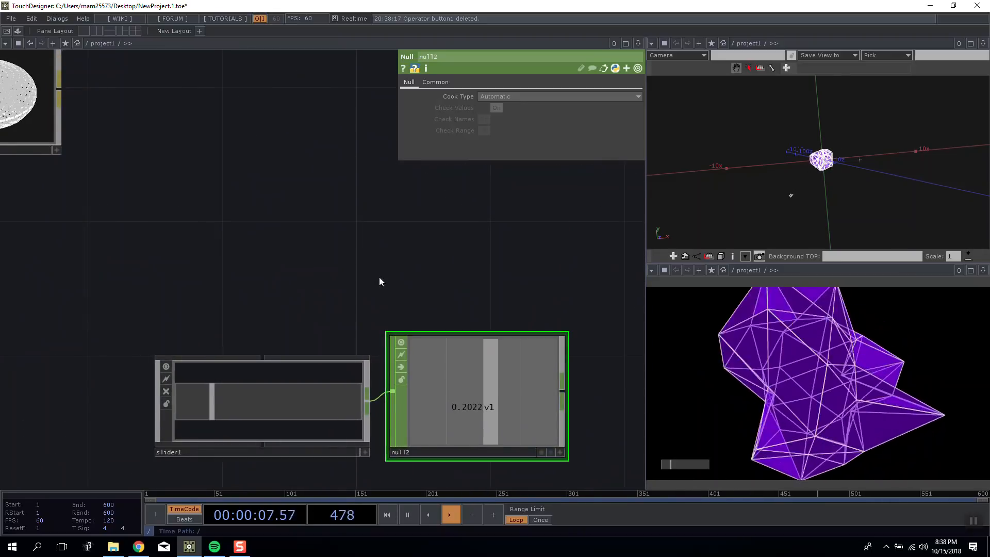
{"action": "left_click_drag", "start_coordinate": [379, 277], "coordinate": [216, 310]}
{"action": "scroll", "coordinate": [216, 310], "scroll_direction": "down", "scroll_amount": 5}
{"action": "left_click_drag", "start_coordinate": [261, 278], "coordinate": [264, 402]}
{"action": "scroll", "coordinate": [263, 402], "scroll_direction": "down", "scroll_amount": 4}
{"action": "scroll", "coordinate": [342, 170], "scroll_direction": "up", "scroll_amount": 5}
{"action": "left_click_drag", "start_coordinate": [343, 171], "coordinate": [278, 285]}
{"action": "left_click", "coordinate": [247, 341]}
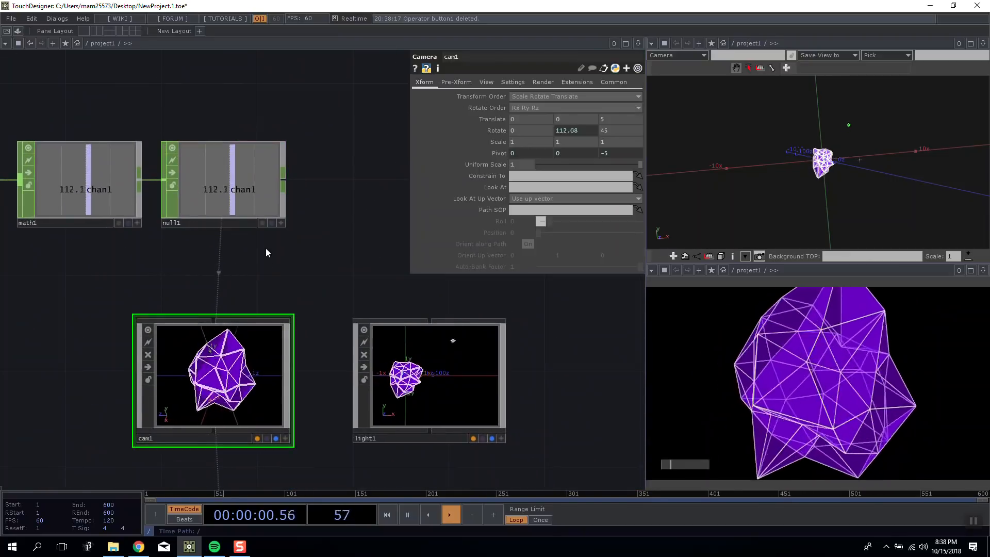
{"action": "left_click", "coordinate": [283, 223]}
{"action": "left_click_drag", "start_coordinate": [244, 190], "coordinate": [207, 190]}
{"action": "left_click", "coordinate": [282, 224]}
Test the slider in the perform window and on slider1 in the network.
{"action": "scroll", "coordinate": [277, 271], "scroll_direction": "down", "scroll_amount": 5}
{"action": "left_click_drag", "start_coordinate": [258, 434], "coordinate": [367, 277]}
{"action": "scroll", "coordinate": [325, 337], "scroll_direction": "up", "scroll_amount": 5}
{"action": "left_click_drag", "start_coordinate": [250, 288], "coordinate": [311, 252]}
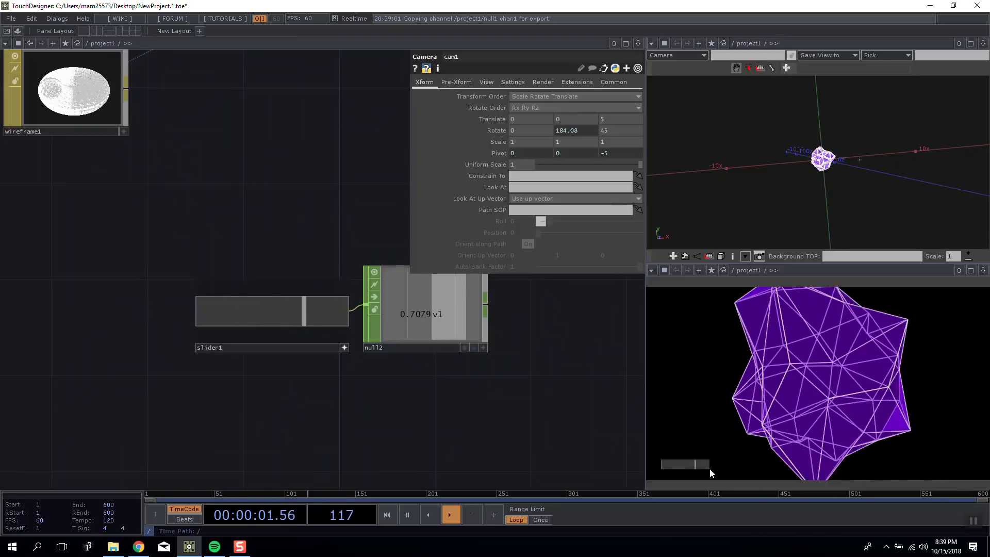
{"action": "key", "text": "F1"}
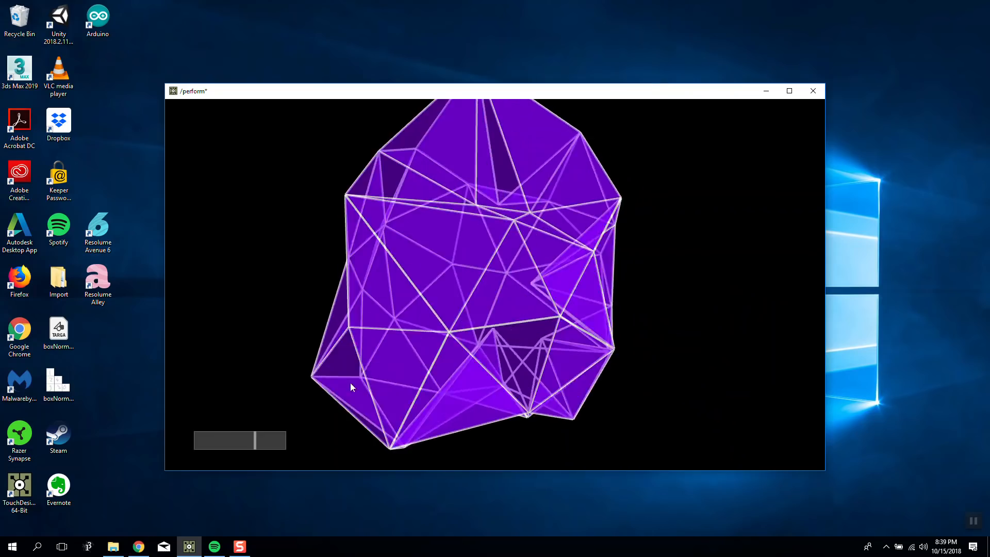
{"action": "mouse_move", "coordinate": [232, 435]}
{"action": "left_mouse_down"}
{"action": "mouse_move", "coordinate": [293, 447]}
{"action": "mouse_move", "coordinate": [227, 456]}
{"action": "mouse_move", "coordinate": [223, 441]}
{"action": "left_mouse_up"}
{"action": "key", "text": "Escape"}
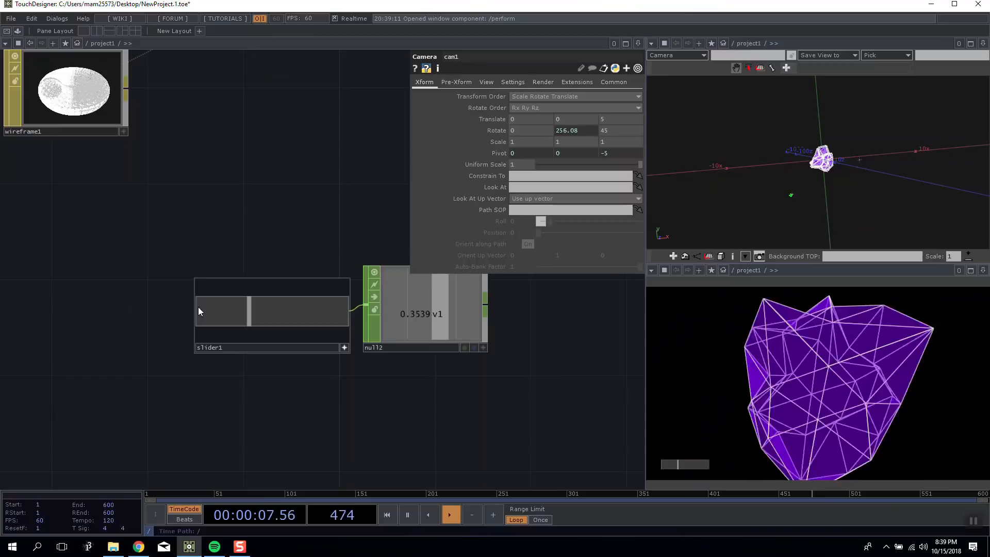
{"action": "left_click", "coordinate": [244, 324]}
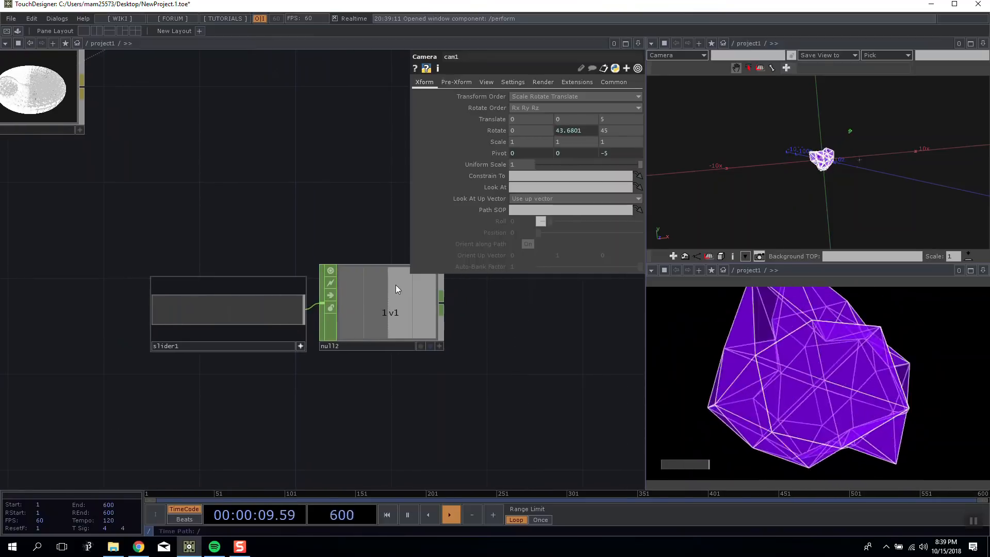
{"action": "left_click_drag", "start_coordinate": [155, 310], "coordinate": [269, 279]}
Try a different Seed on noise1 and undo the change.
{"action": "scroll", "coordinate": [239, 188], "scroll_direction": "down", "scroll_amount": 5}
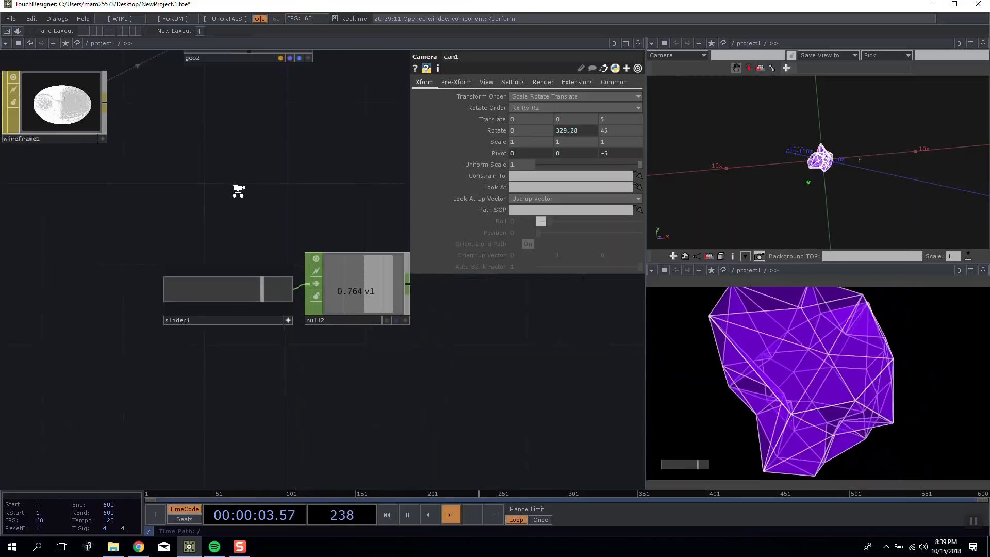
{"action": "left_click_drag", "start_coordinate": [245, 187], "coordinate": [373, 351]}
{"action": "scroll", "coordinate": [164, 248], "scroll_direction": "up", "scroll_amount": 3}
{"action": "left_click", "coordinate": [180, 228]}
{"action": "left_click", "coordinate": [254, 232]}
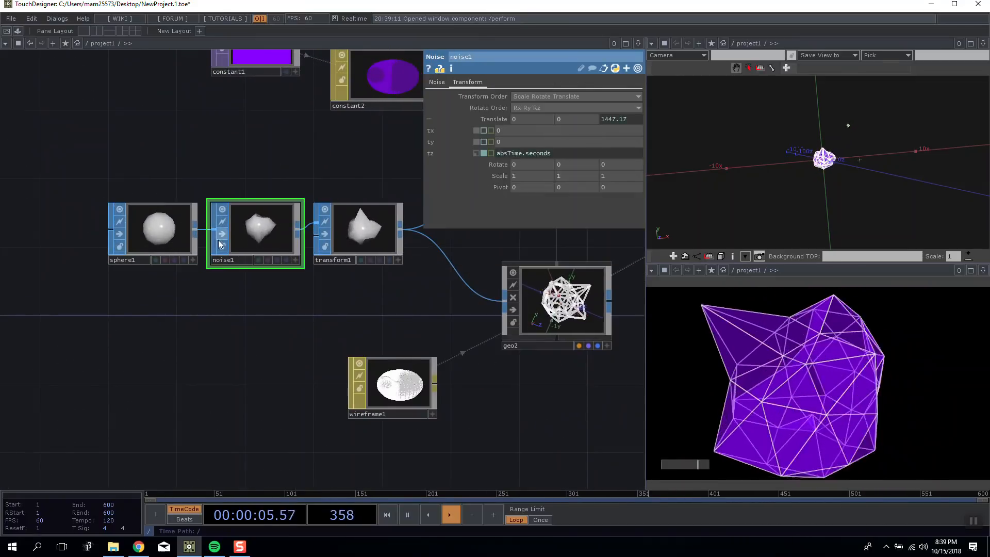
{"action": "left_click", "coordinate": [437, 83]}
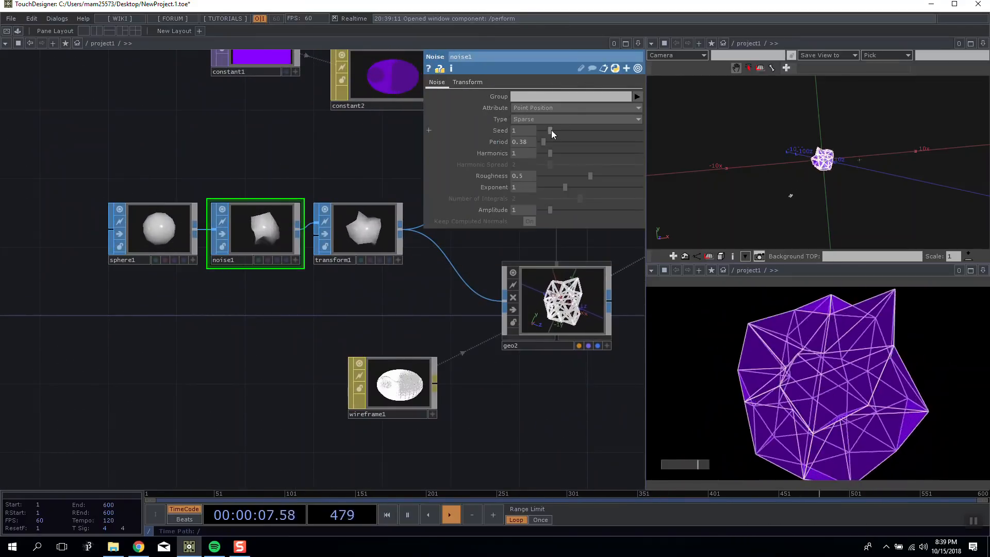
{"action": "mouse_move", "coordinate": [556, 132]}
{"action": "left_mouse_down"}
{"action": "mouse_move", "coordinate": [397, 137]}
{"action": "mouse_move", "coordinate": [543, 132]}
{"action": "left_mouse_up"}
{"action": "key", "text": "ctrl+z"}
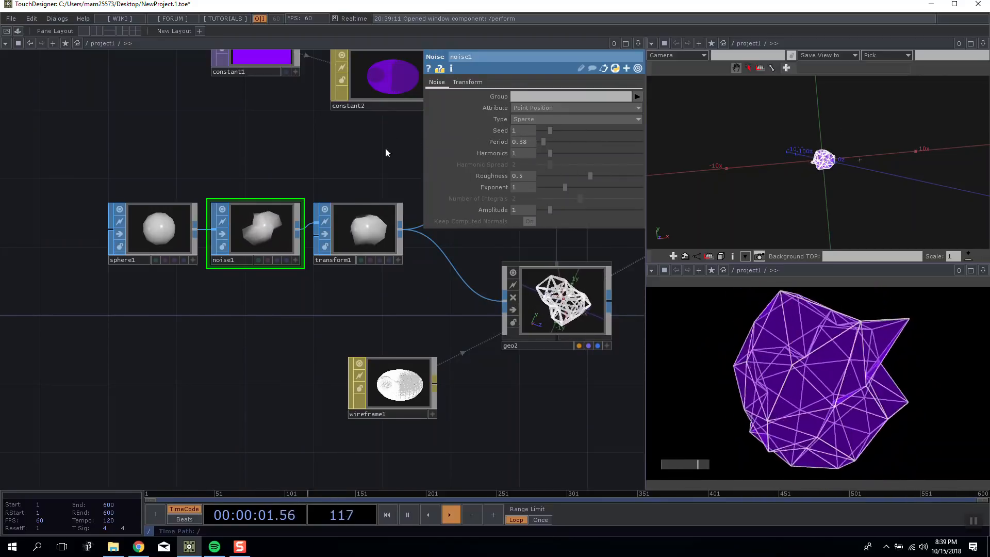
Try other Roughness and Exponent values on noise1, and return the Exponent to 1.
{"action": "left_click_drag", "start_coordinate": [590, 176], "coordinate": [462, 181]}
{"action": "type", "text": "5"}
{"action": "key", "text": "Return"}
{"action": "left_click_drag", "start_coordinate": [566, 188], "coordinate": [455, 185]}
{"action": "type", "text": "1"}
{"action": "key", "text": "Return"}
Try sphere1's Frequency across the range from 1 to 10, and return it to 1.
{"action": "left_click_drag", "start_coordinate": [325, 153], "coordinate": [380, 132]}
{"action": "left_click", "coordinate": [239, 187]}
{"action": "left_click_drag", "start_coordinate": [258, 162], "coordinate": [224, 171]}
{"action": "left_click_drag", "start_coordinate": [500, 166], "coordinate": [565, 175]}
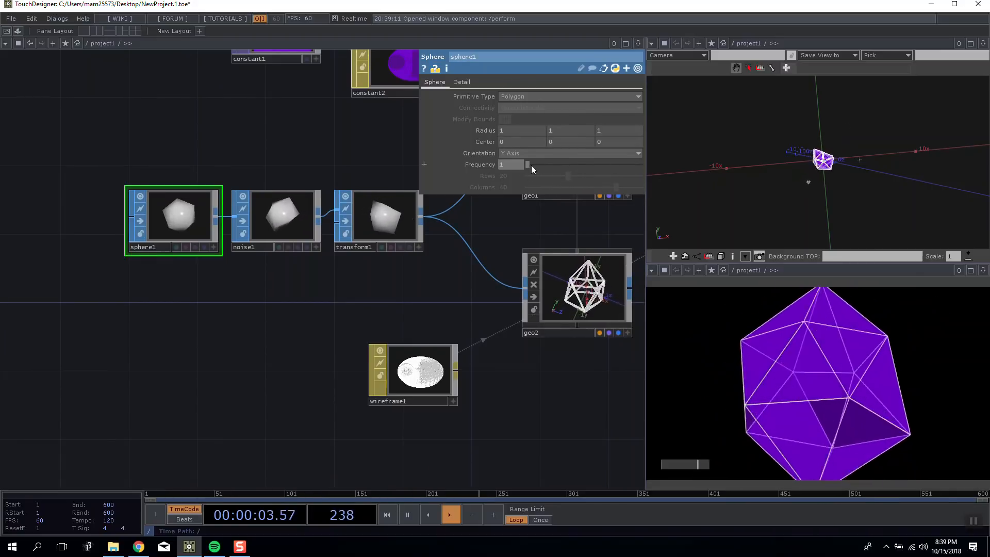
{"action": "left_click_drag", "start_coordinate": [528, 165], "coordinate": [659, 165]}
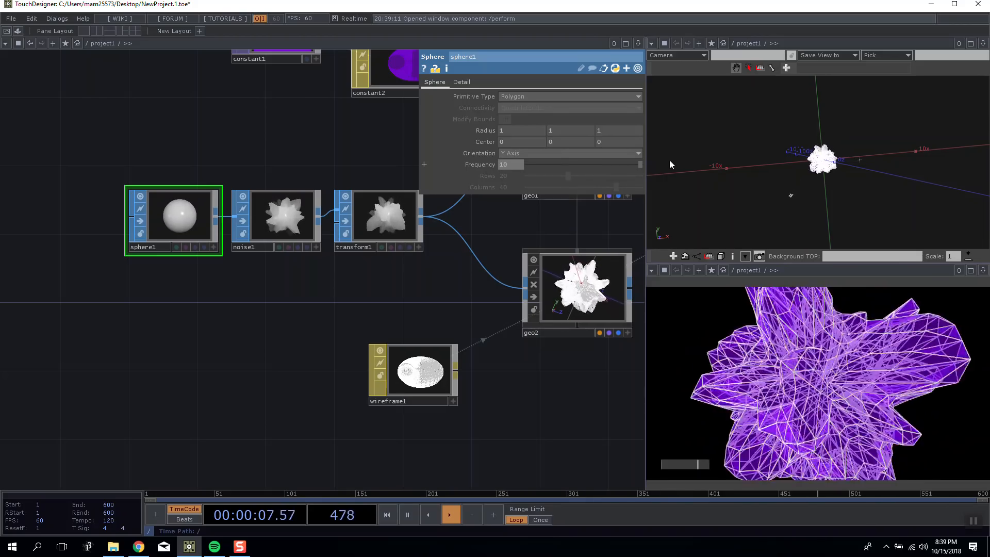
{"action": "left_click_drag", "start_coordinate": [818, 145], "coordinate": [805, 125]}
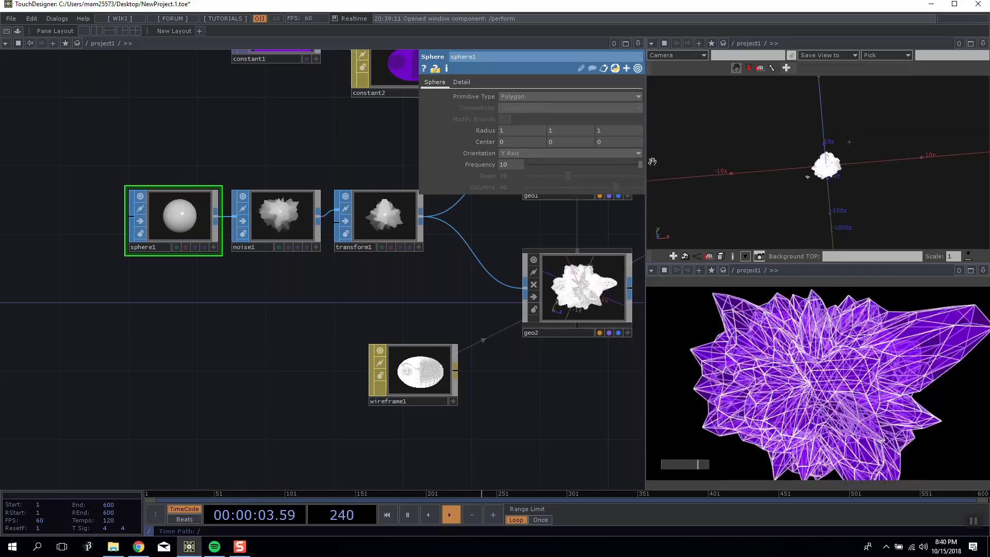
{"action": "left_click_drag", "start_coordinate": [636, 167], "coordinate": [511, 178]}
Move slider1 and null2 together into the empty network area below sphere1.
{"action": "left_click_drag", "start_coordinate": [416, 286], "coordinate": [378, 281]}
{"action": "scroll", "coordinate": [378, 280], "scroll_direction": "down", "scroll_amount": 5}
{"action": "right_click_drag", "start_coordinate": [433, 365], "coordinate": [501, 396]}
{"action": "left_click_drag", "start_coordinate": [500, 396], "coordinate": [238, 327]}
{"action": "scroll", "coordinate": [341, 286], "scroll_direction": "up", "scroll_amount": 5}
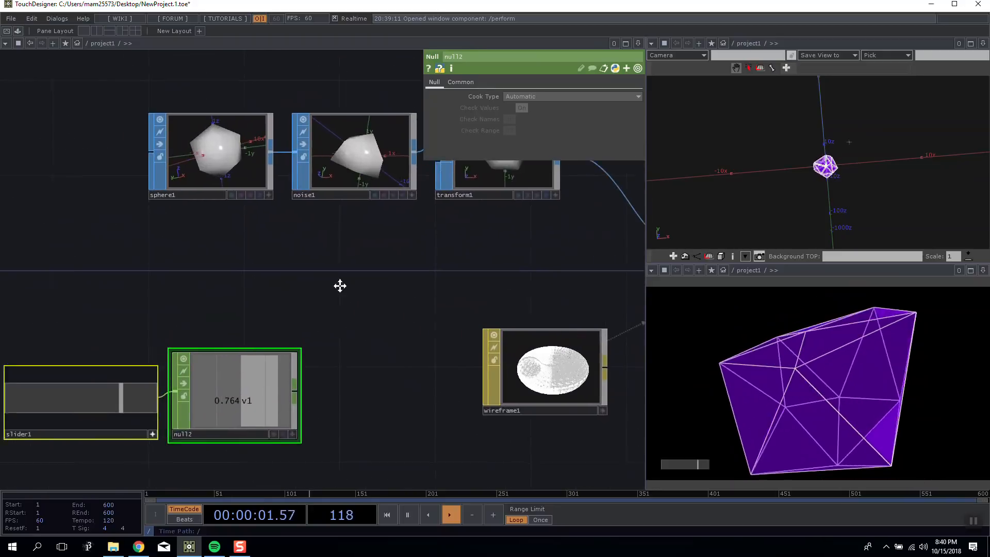
{"action": "left_click_drag", "start_coordinate": [277, 291], "coordinate": [333, 310]}
Add a Math CHOP below sphere1, make room for it beside null2, and connect null2 to its input.
{"action": "left_click", "coordinate": [345, 179]}
{"action": "left_click_drag", "start_coordinate": [551, 165], "coordinate": [259, 258]}
{"action": "key", "text": "Tab"}
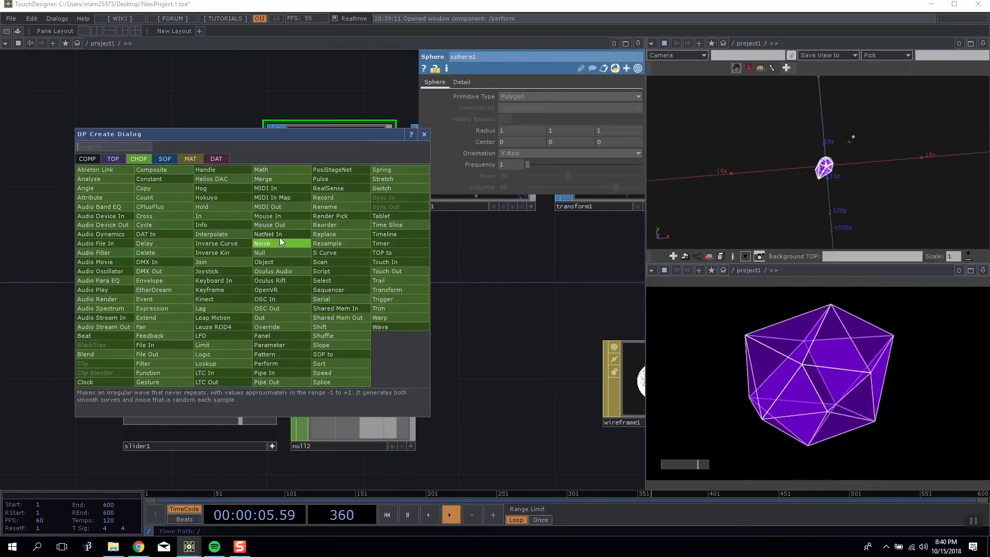
{"action": "left_click", "coordinate": [268, 170]}
{"action": "right_click_drag", "start_coordinate": [225, 382], "coordinate": [348, 394]}
{"action": "left_click_drag", "start_coordinate": [352, 395], "coordinate": [208, 393]}
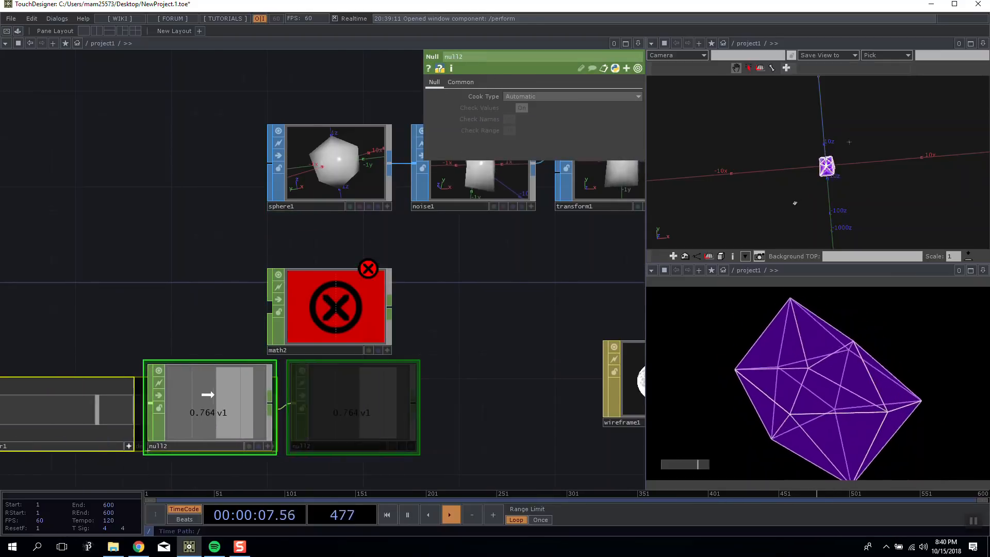
{"action": "left_click_drag", "start_coordinate": [309, 327], "coordinate": [357, 327]}
{"action": "left_click_drag", "start_coordinate": [271, 412], "coordinate": [342, 408]}
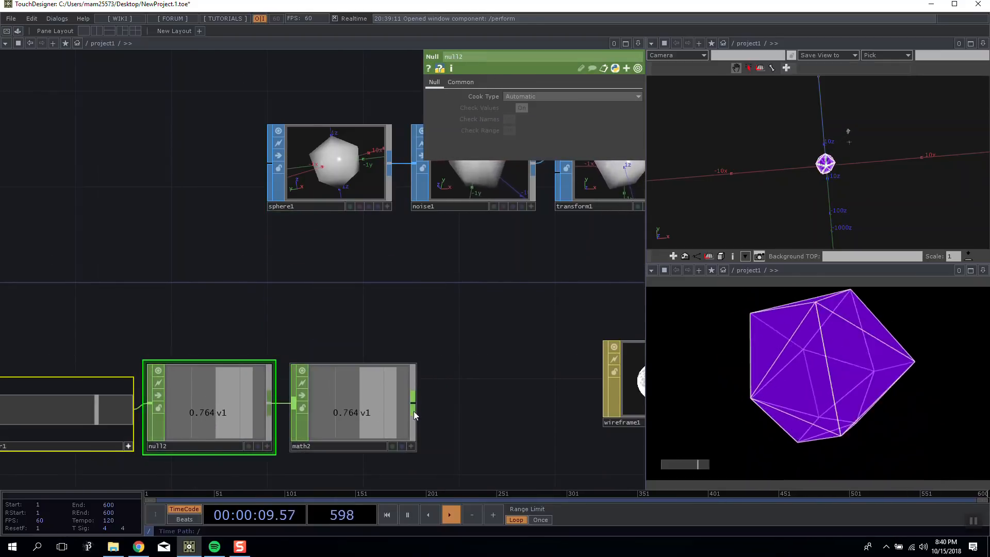
Attach a Null CHOP to math2's output and align it in the same row.
{"action": "key", "text": "Tab"}
{"action": "left_click", "coordinate": [432, 369]}
{"action": "left_click", "coordinate": [468, 388]}
{"action": "left_click", "coordinate": [405, 384]}
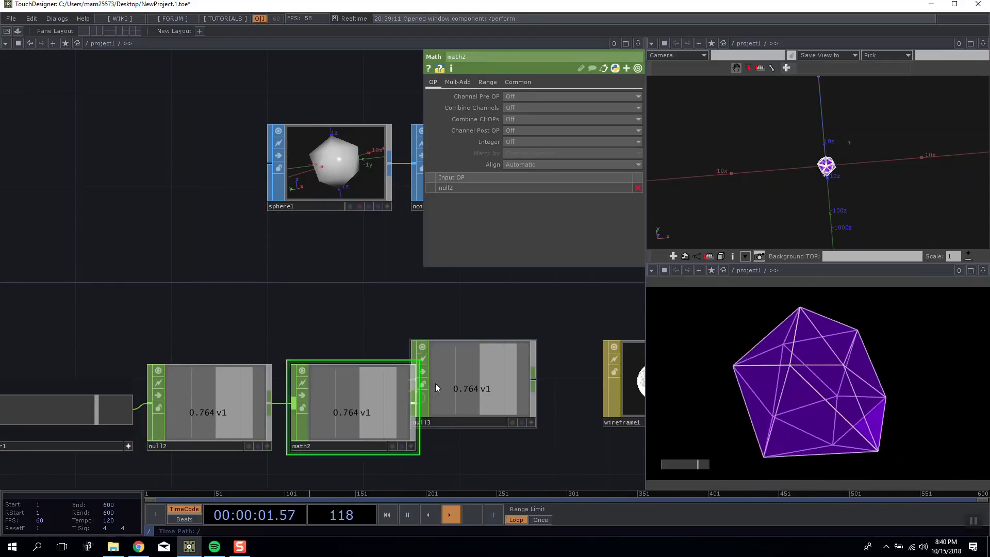
{"action": "left_click_drag", "start_coordinate": [435, 383], "coordinate": [460, 407]}
Set math2's To Range to 1 and 10.
{"action": "left_click", "coordinate": [320, 401]}
{"action": "left_click", "coordinate": [490, 82]}
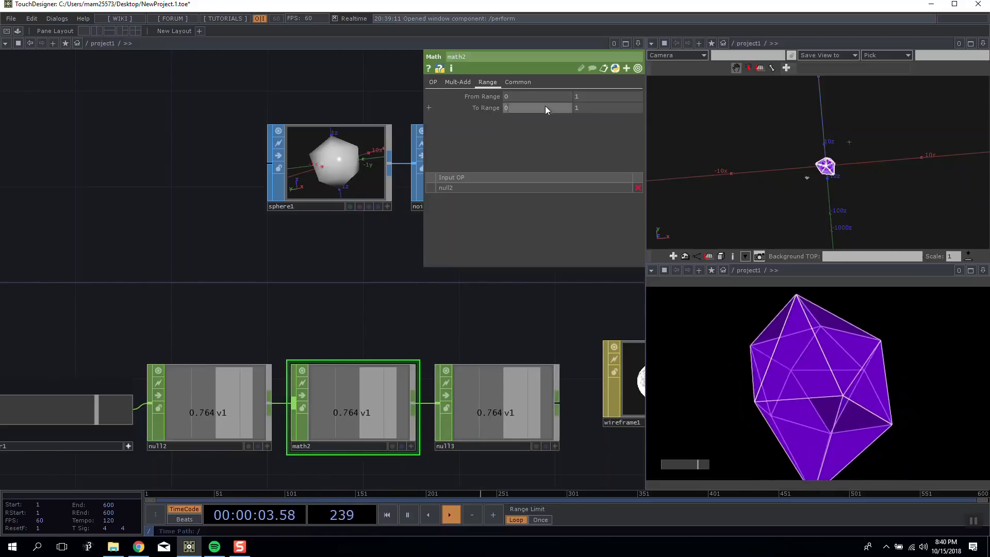
{"action": "left_click", "coordinate": [547, 109]}
{"action": "type", "text": "1"}
{"action": "key", "text": "Tab"}
{"action": "type", "text": "10"}
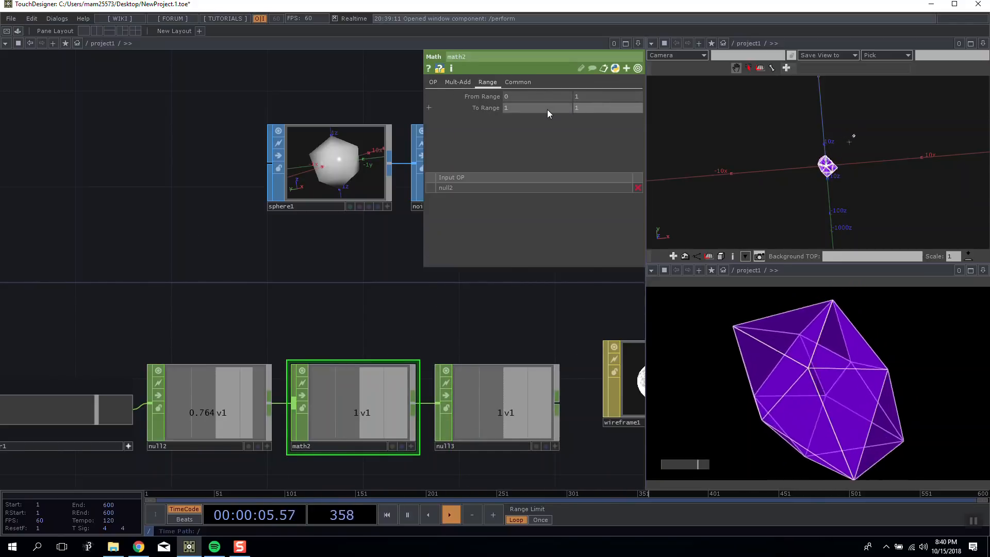
{"action": "key", "text": "Return"}
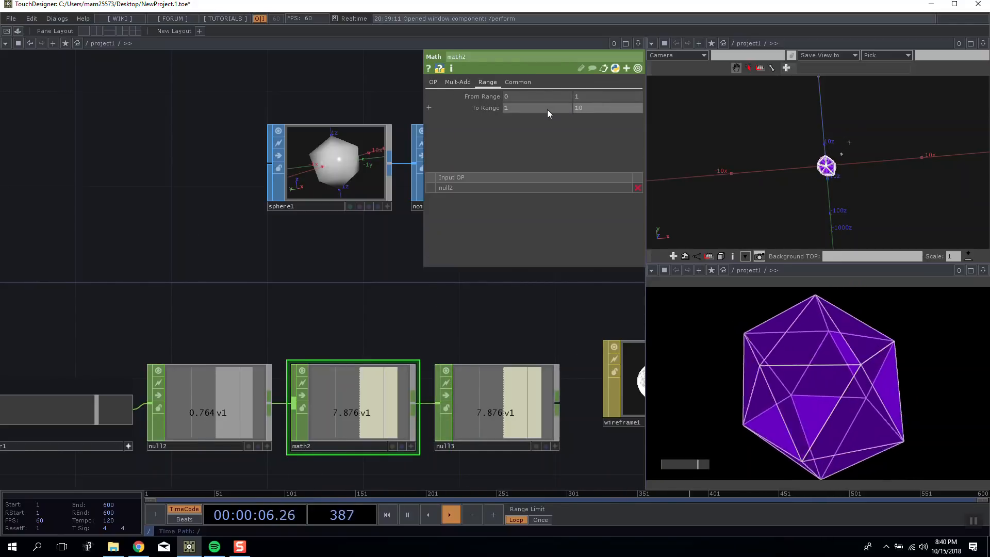
Export null3's v1 channel to sphere1's Frequency parameter.
{"action": "left_click", "coordinate": [360, 190]}
{"action": "left_click", "coordinate": [548, 433]}
{"action": "left_click", "coordinate": [356, 191]}
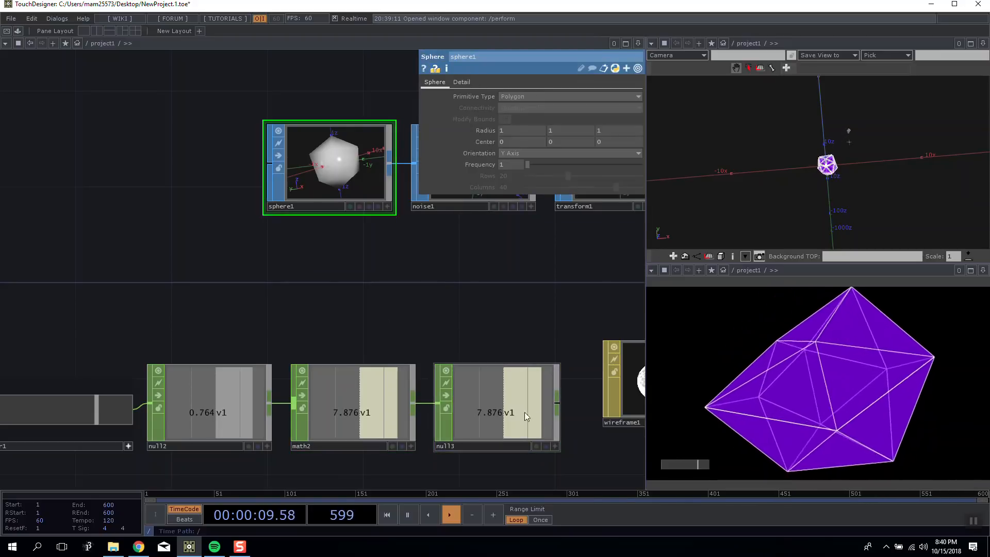
{"action": "left_click_drag", "start_coordinate": [550, 445], "coordinate": [509, 163]}
{"action": "left_click", "coordinate": [512, 153]}
Test how slider1 drives the sphere's Frequency, leaving the slider at its maximum.
{"action": "left_click_drag", "start_coordinate": [301, 343], "coordinate": [375, 319]}
{"action": "scroll", "coordinate": [376, 318], "scroll_direction": "down", "scroll_amount": 4}
{"action": "left_click_drag", "start_coordinate": [240, 366], "coordinate": [299, 373]}
{"action": "left_click_drag", "start_coordinate": [211, 292], "coordinate": [41, 300]}
{"action": "scroll", "coordinate": [356, 304], "scroll_direction": "down", "scroll_amount": 4}
{"action": "left_click_drag", "start_coordinate": [509, 342], "coordinate": [440, 346]}
{"action": "scroll", "coordinate": [347, 335], "scroll_direction": "up", "scroll_amount": 5}
Move wireframe1 away from null3 and reduce its Line Width to about 1.
{"action": "left_click", "coordinate": [337, 336]}
{"action": "left_click_drag", "start_coordinate": [338, 335], "coordinate": [459, 336]}
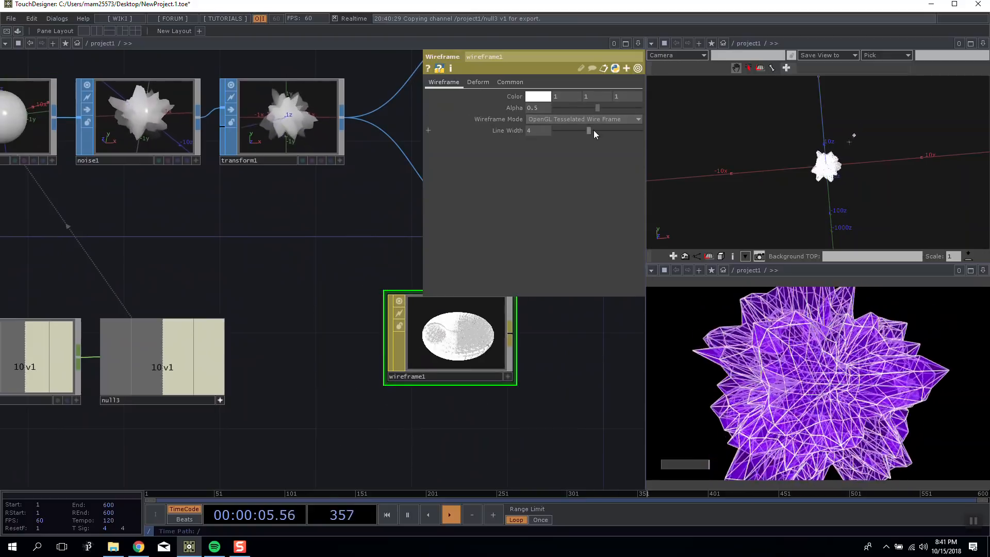
{"action": "left_click_drag", "start_coordinate": [587, 130], "coordinate": [562, 128]}
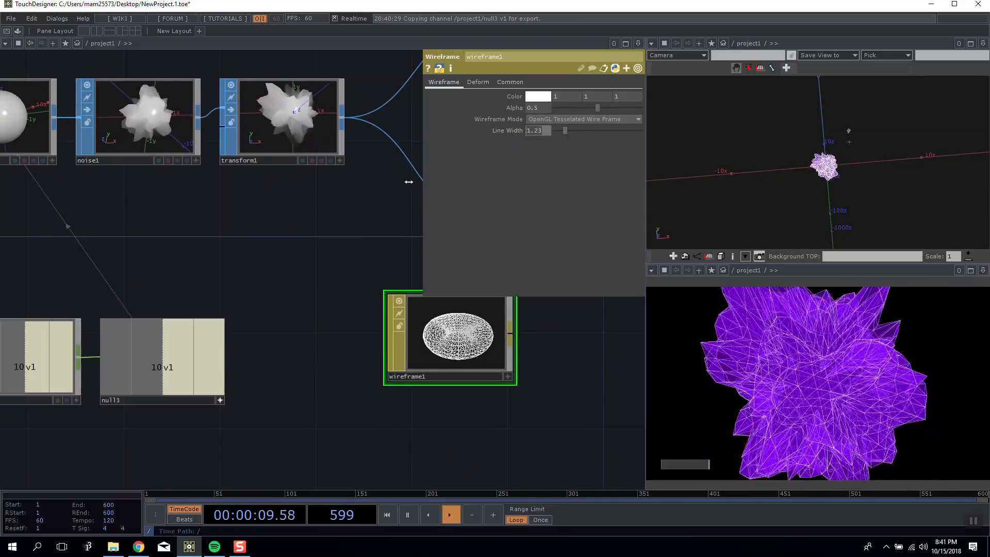
Try Blending (Transparency) on wireframe1 and switch it back off.
{"action": "left_click", "coordinate": [512, 84]}
{"action": "left_click", "coordinate": [535, 97]}
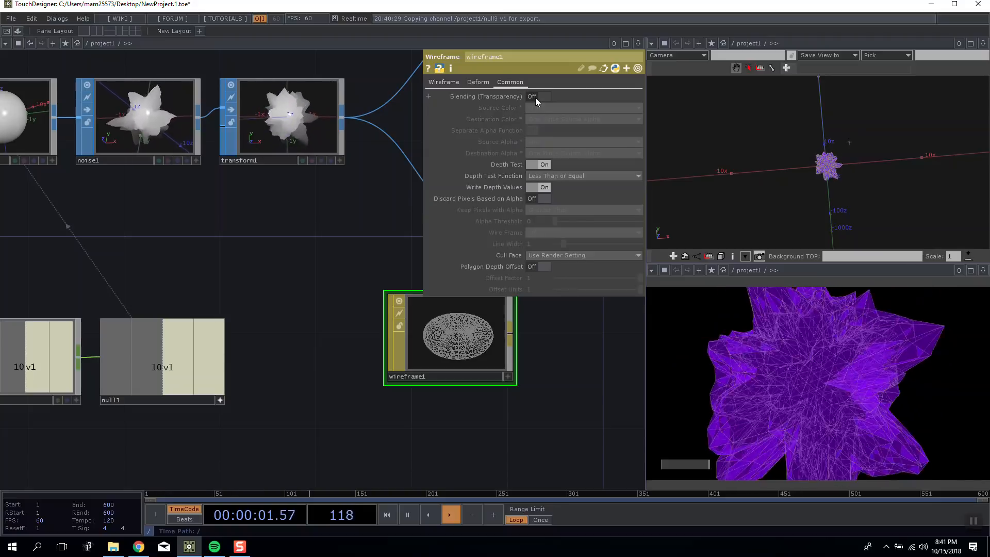
{"action": "left_click", "coordinate": [535, 97]}
Try constant2 without Blending (Transparency) and switch blending back on.
{"action": "left_click_drag", "start_coordinate": [234, 280], "coordinate": [185, 315]}
{"action": "scroll", "coordinate": [186, 315], "scroll_direction": "down", "scroll_amount": 5}
{"action": "left_click", "coordinate": [350, 174]}
{"action": "scroll", "coordinate": [351, 174], "scroll_direction": "up", "scroll_amount": 5}
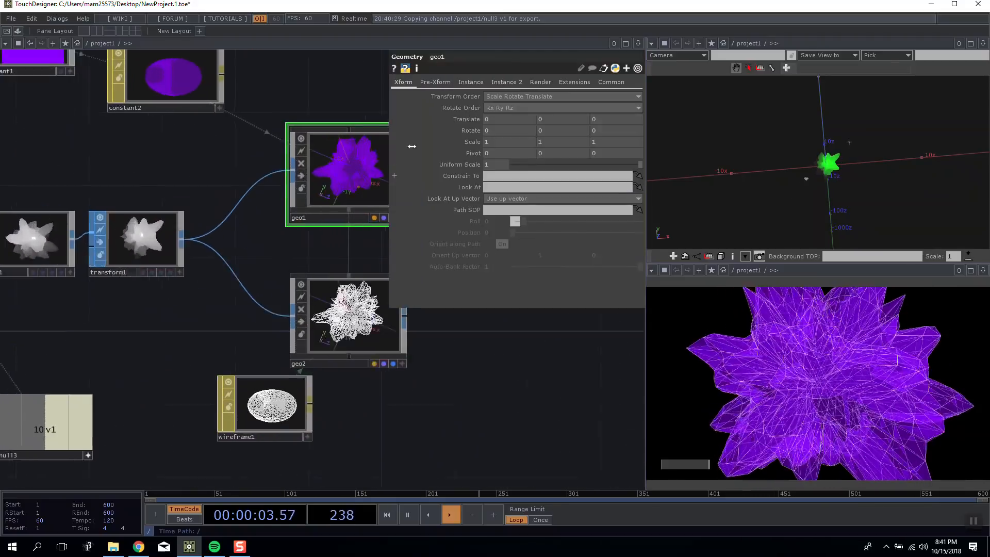
{"action": "left_click_drag", "start_coordinate": [193, 184], "coordinate": [183, 273]}
{"action": "left_click", "coordinate": [147, 157]}
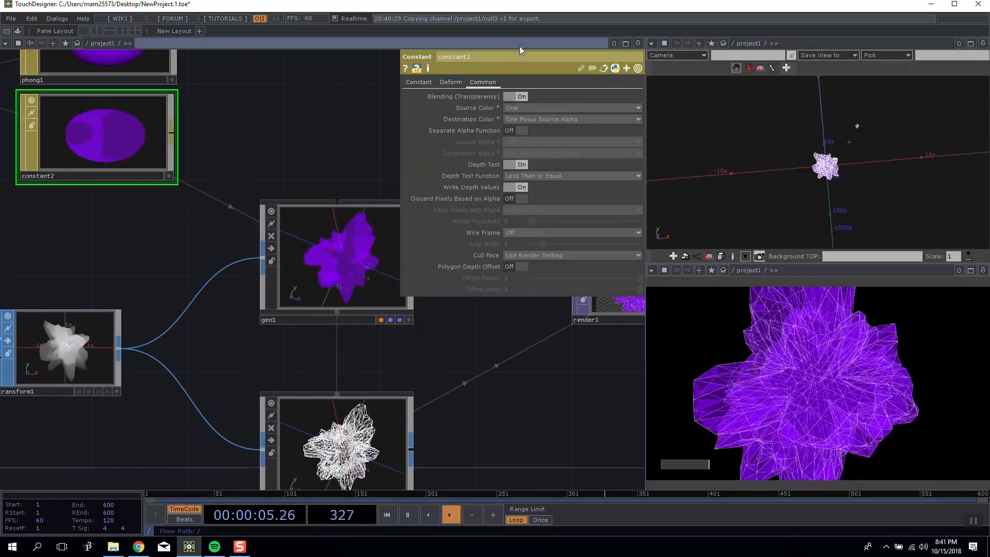
{"action": "left_click", "coordinate": [515, 97]}
{"action": "left_click", "coordinate": [515, 97]}
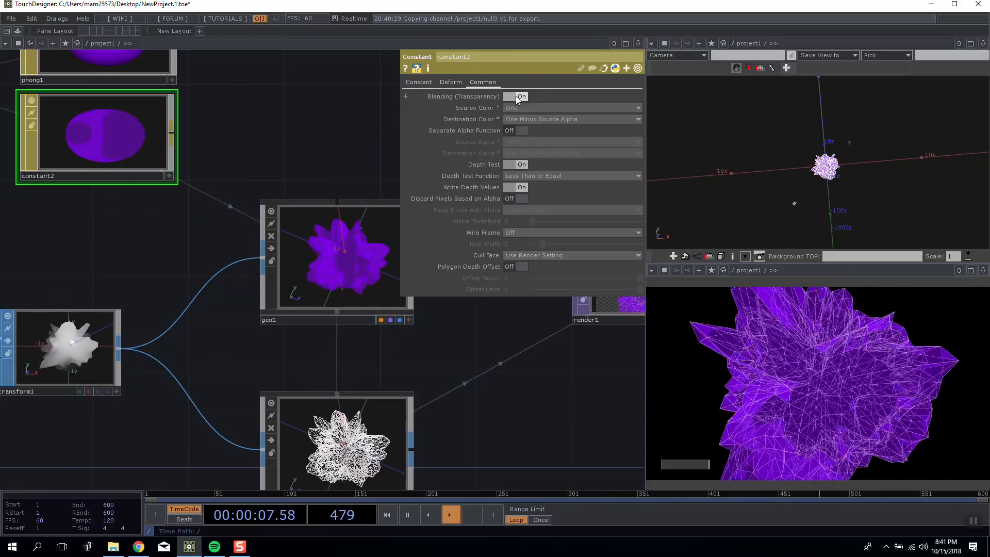
Turn off Blending (Transparency) on the constant2 material.
{"action": "left_click_drag", "start_coordinate": [333, 172], "coordinate": [365, 184]}
{"action": "scroll", "coordinate": [364, 183], "scroll_direction": "down", "scroll_amount": 4}
{"action": "scroll", "coordinate": [274, 135], "scroll_direction": "up", "scroll_amount": 4}
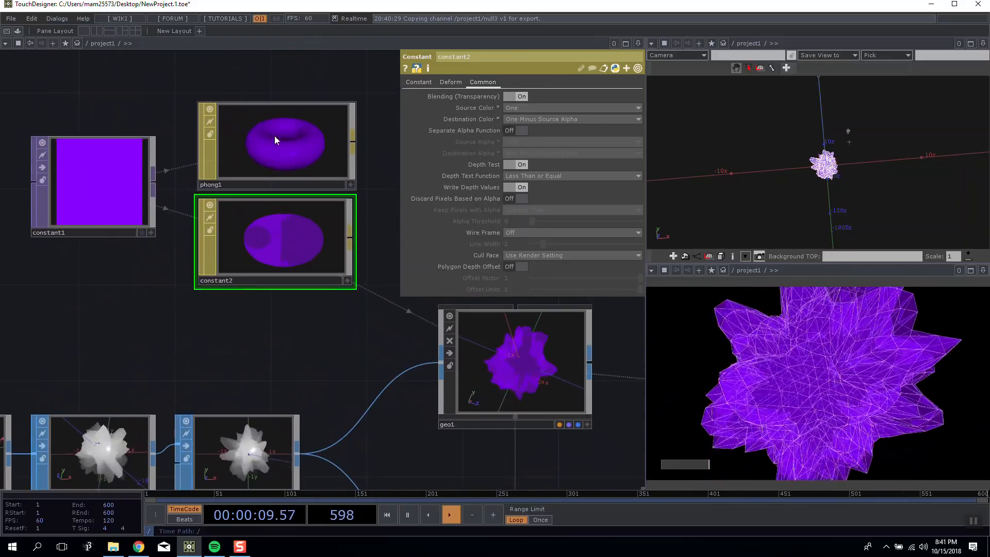
{"action": "left_click_drag", "start_coordinate": [96, 220], "coordinate": [96, 269]}
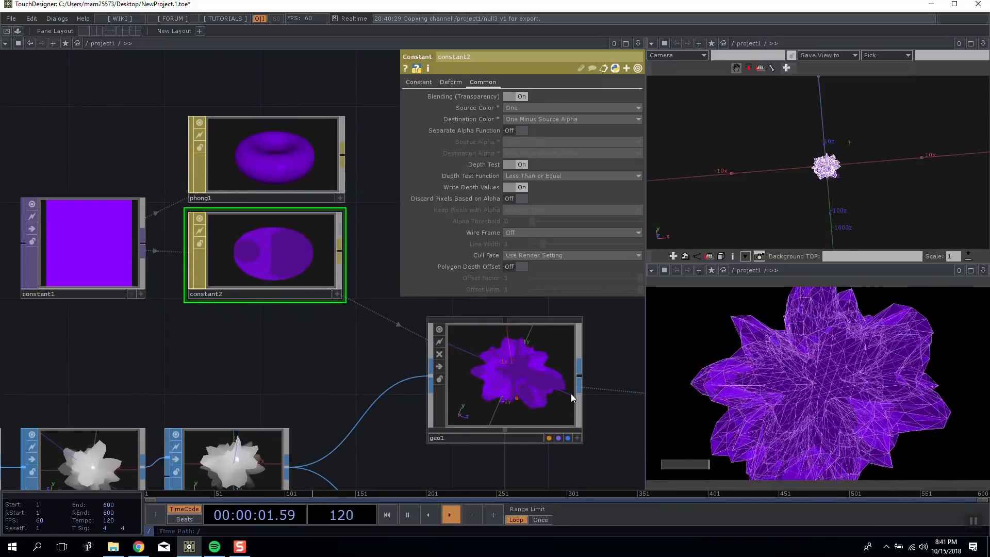
{"action": "left_click", "coordinate": [517, 95]}
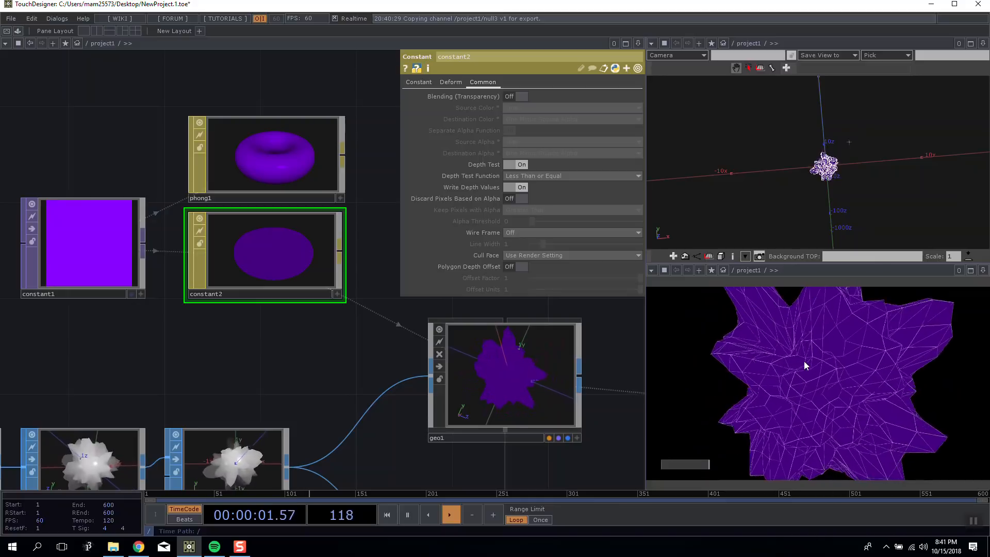
Turn on Blending (Transparency) for the constant2 material.
{"action": "left_click", "coordinate": [521, 95]}
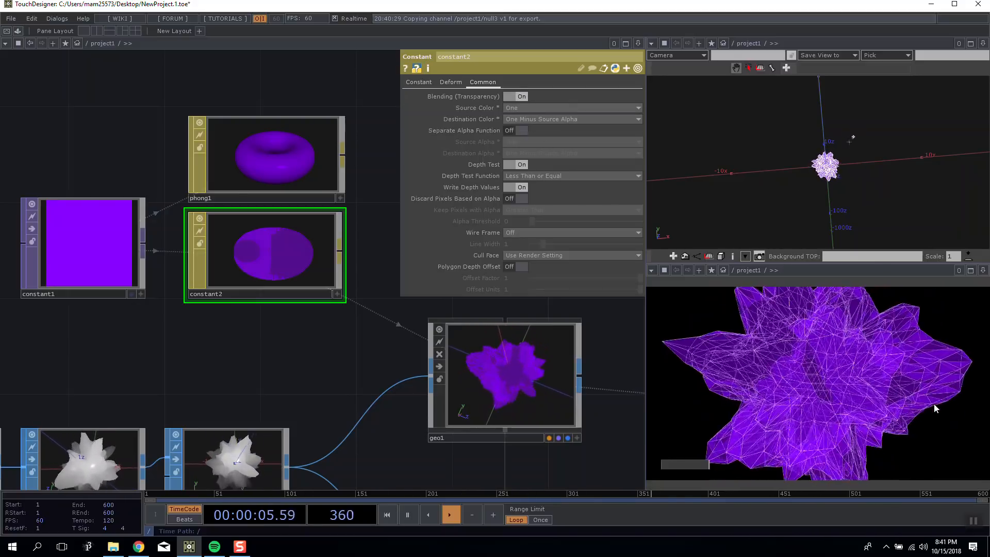
{"action": "scroll", "coordinate": [392, 325], "scroll_direction": "down", "scroll_amount": 5}
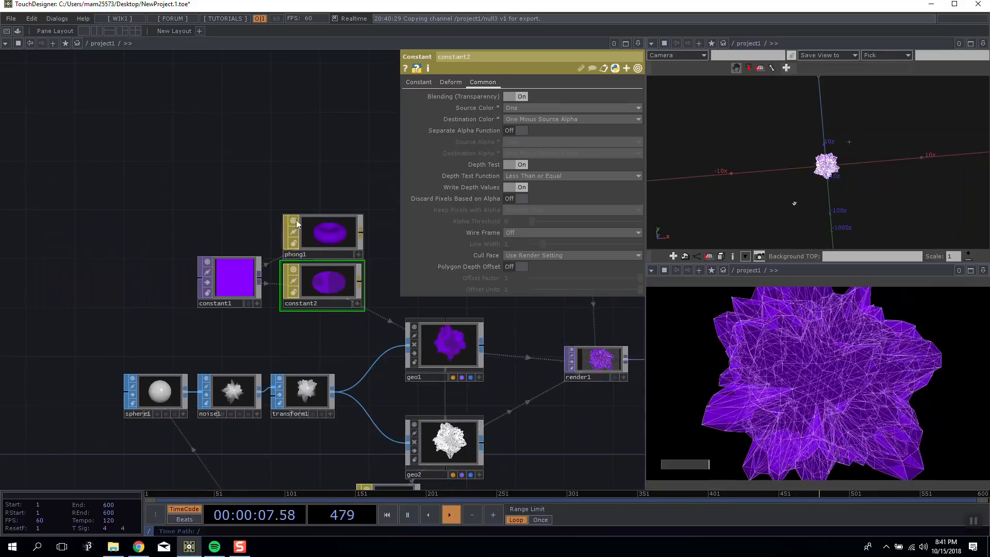
Assign the phong1 material to geo1 in place of constant2.
{"action": "scroll", "coordinate": [276, 231], "scroll_direction": "up", "scroll_amount": 5}
{"action": "left_click", "coordinate": [332, 183]}
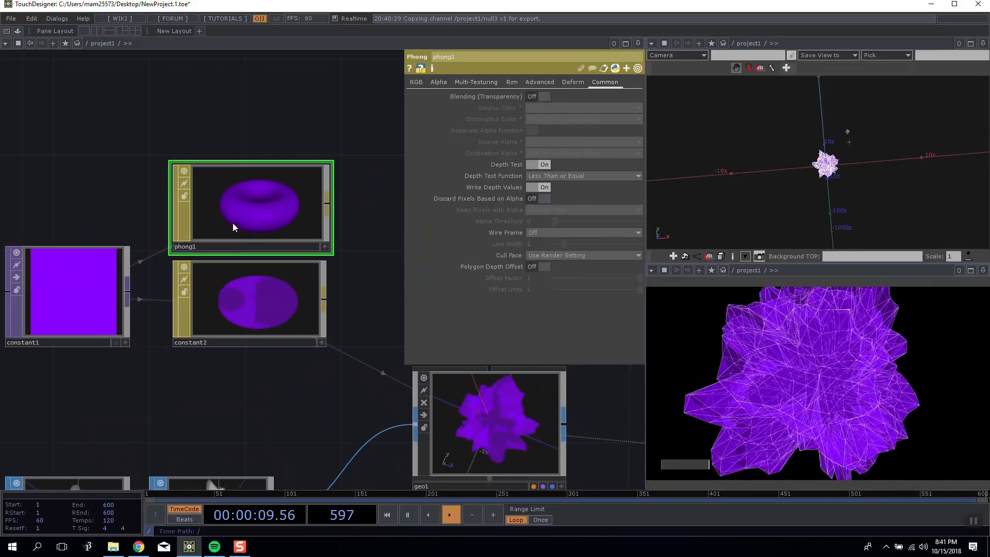
{"action": "left_click_drag", "start_coordinate": [268, 212], "coordinate": [542, 417]}
{"action": "left_click", "coordinate": [540, 417]}
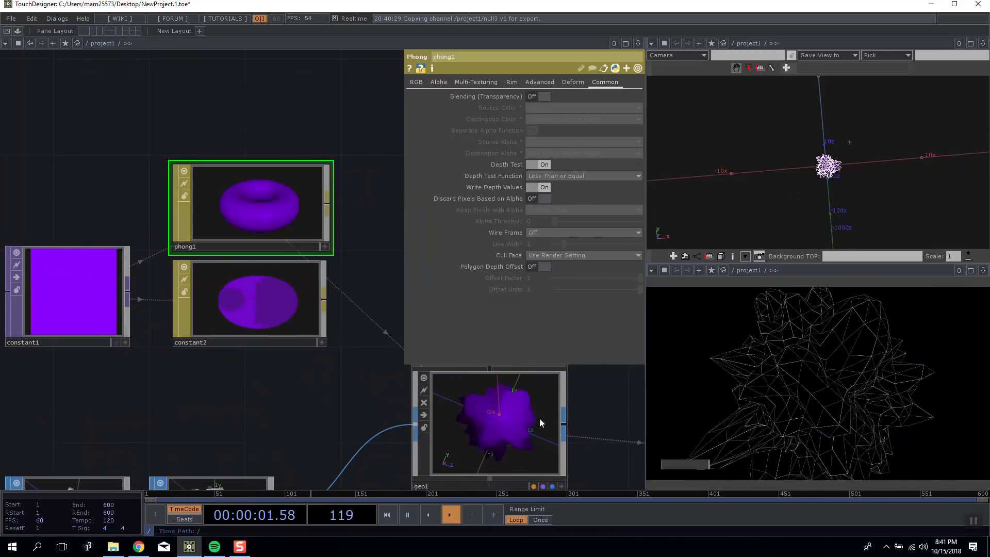
{"action": "left_click_drag", "start_coordinate": [345, 399], "coordinate": [293, 360]}
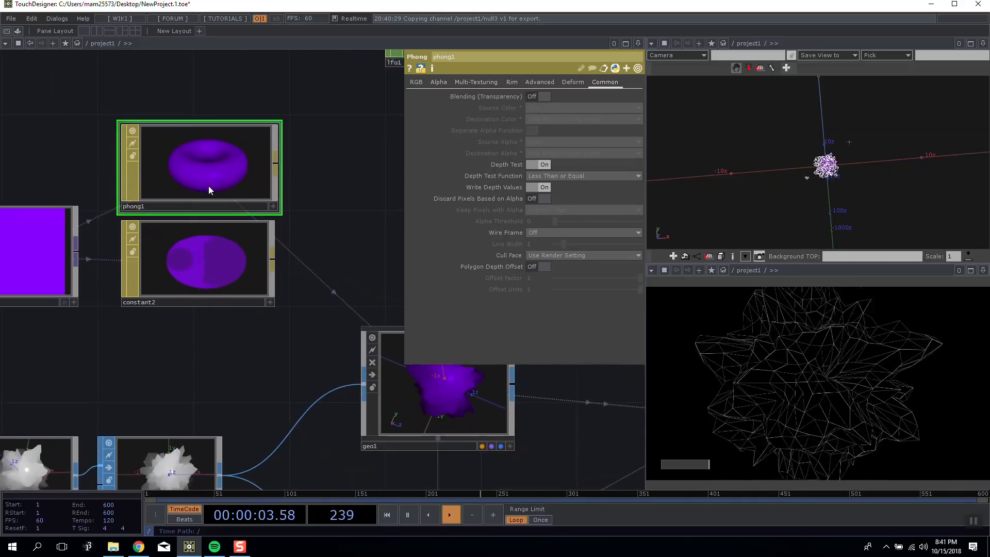
Try Blending (Transparency) on phong1 and open its Diffuse color for editing.
{"action": "left_click", "coordinate": [541, 100]}
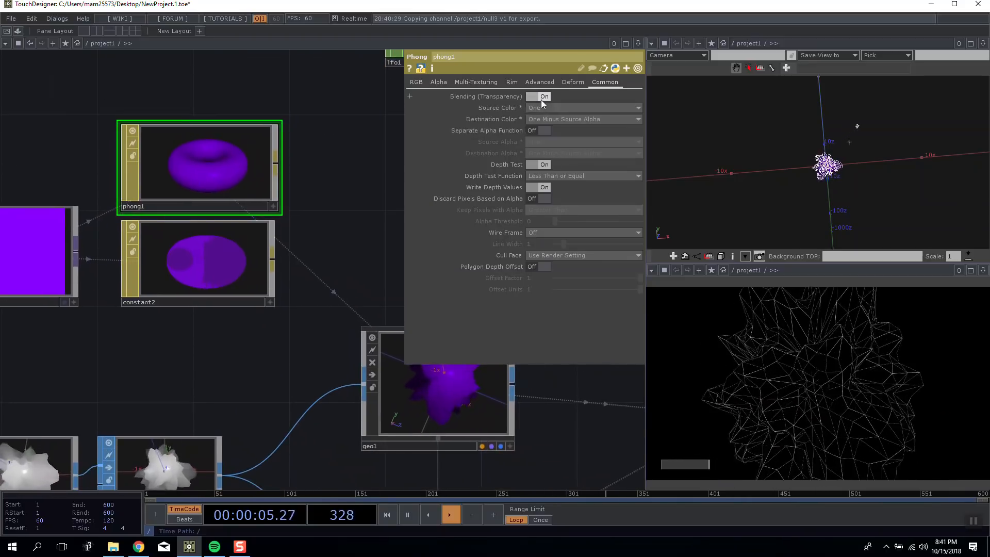
{"action": "left_click", "coordinate": [420, 84]}
{"action": "left_click", "coordinate": [438, 84]}
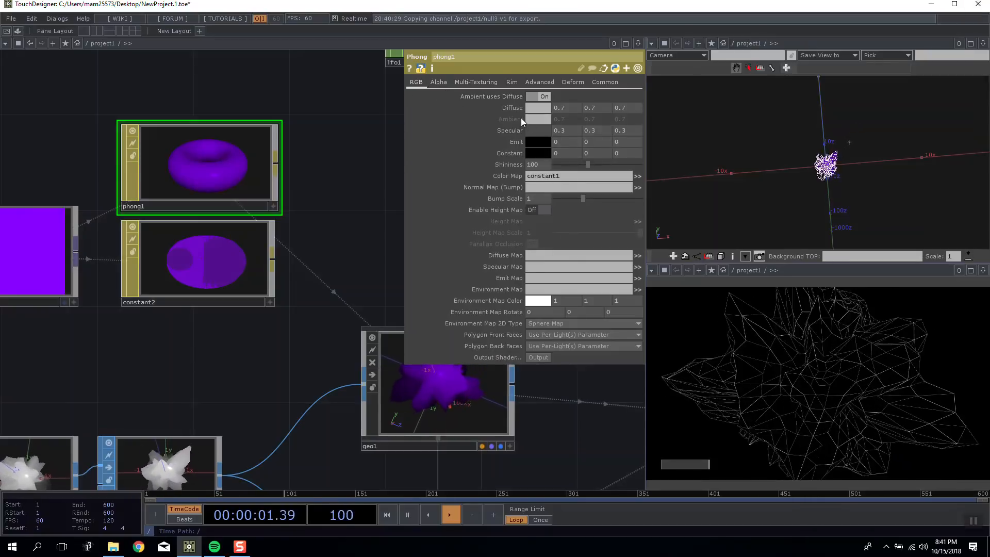
{"action": "left_click", "coordinate": [534, 111]}
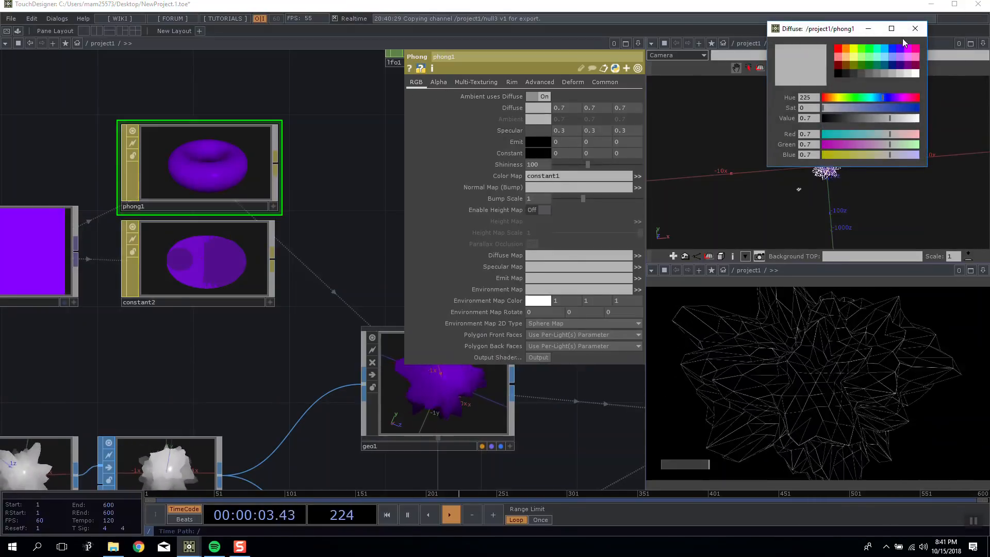
Try repositioning light1 with a Translate of about 2.2, 0, -1.9.
{"action": "left_click_drag", "start_coordinate": [380, 165], "coordinate": [351, 134]}
{"action": "left_click_drag", "start_coordinate": [30, 221], "coordinate": [281, 144]}
{"action": "left_click", "coordinate": [281, 113]}
{"action": "scroll", "coordinate": [210, 152], "scroll_direction": "down", "scroll_amount": 5}
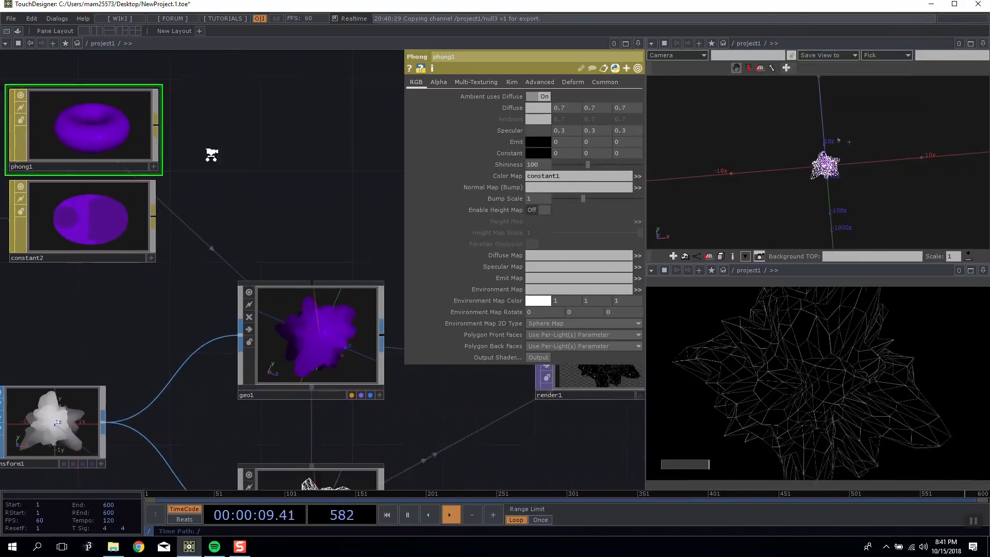
{"action": "left_click_drag", "start_coordinate": [58, 240], "coordinate": [41, 244]}
{"action": "scroll", "coordinate": [207, 248], "scroll_direction": "up", "scroll_amount": 5}
{"action": "left_click_drag", "start_coordinate": [267, 306], "coordinate": [156, 294]}
{"action": "scroll", "coordinate": [113, 199], "scroll_direction": "up", "scroll_amount": 5}
{"action": "left_click_drag", "start_coordinate": [319, 298], "coordinate": [332, 230]}
{"action": "left_click_drag", "start_coordinate": [283, 272], "coordinate": [384, 251]}
{"action": "left_click_drag", "start_coordinate": [341, 239], "coordinate": [224, 101]}
{"action": "left_click_drag", "start_coordinate": [340, 281], "coordinate": [239, 281]}
{"action": "left_click_drag", "start_coordinate": [249, 220], "coordinate": [400, 267]}
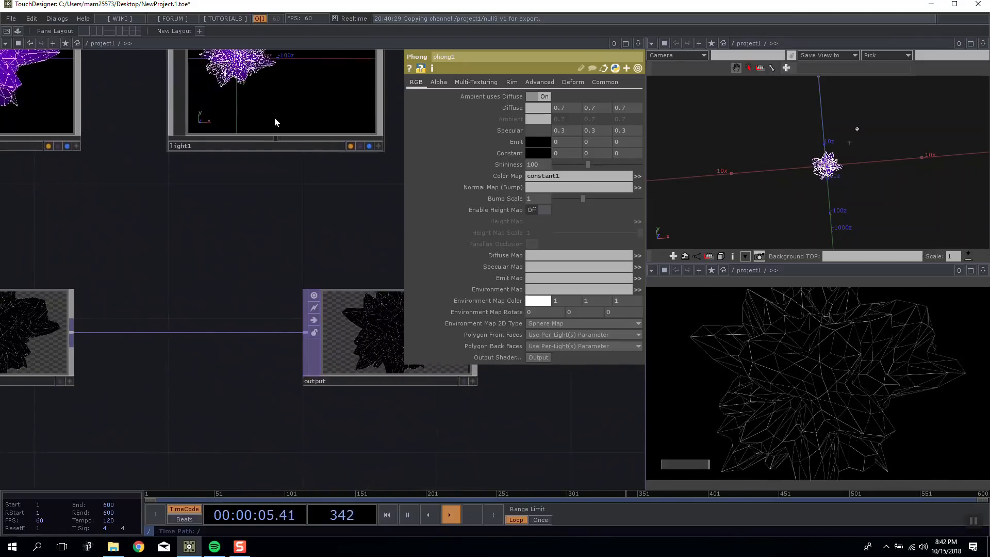
{"action": "left_click", "coordinate": [274, 117]}
{"action": "left_click_drag", "start_coordinate": [389, 330], "coordinate": [321, 330]}
{"action": "left_click", "coordinate": [463, 83]}
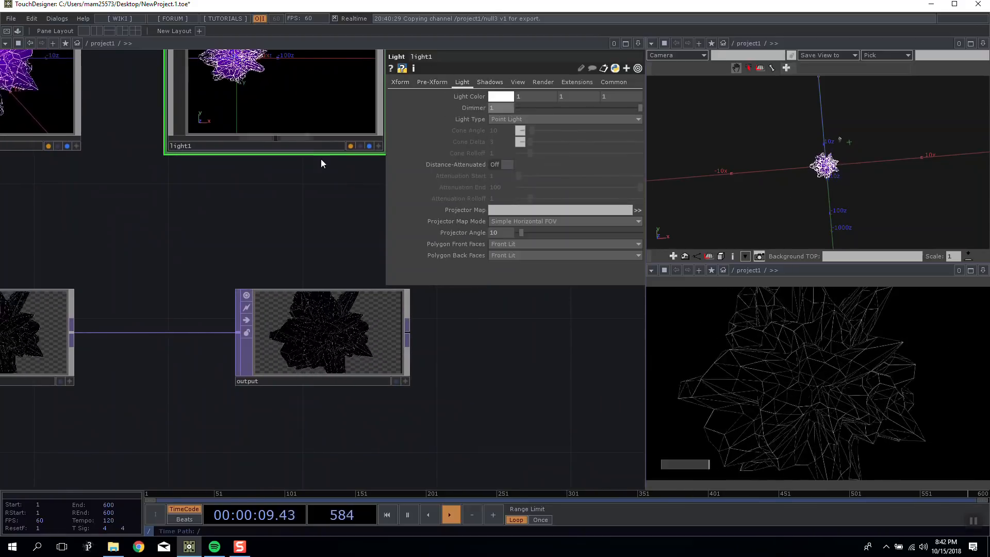
{"action": "left_click", "coordinate": [400, 82]}
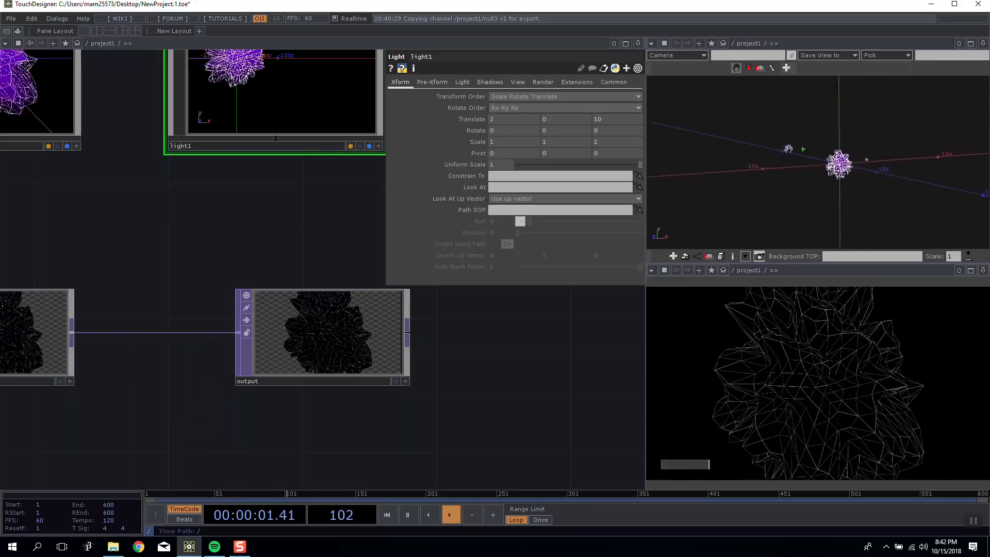
{"action": "middle_click_drag", "start_coordinate": [610, 119], "coordinate": [521, 101]}
{"action": "middle_click", "coordinate": [576, 119]}
{"action": "scroll", "coordinate": [330, 289], "scroll_direction": "down", "scroll_amount": 5}
Lower slider1 in the output view to its minimum to simplify the sphere.
{"action": "left_click_drag", "start_coordinate": [250, 361], "coordinate": [545, 361]}
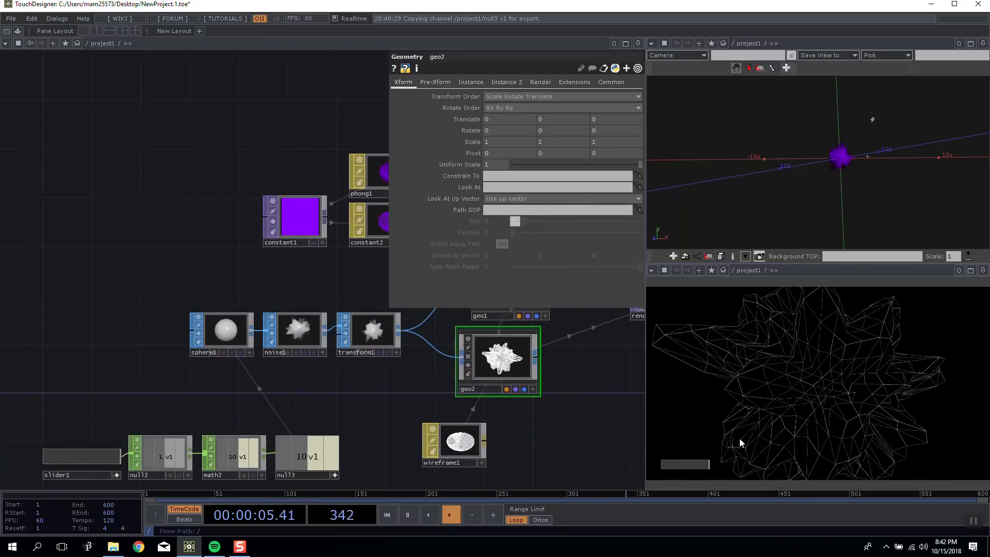
{"action": "left_click_drag", "start_coordinate": [689, 462], "coordinate": [665, 465]}
{"action": "left_click_drag", "start_coordinate": [588, 377], "coordinate": [269, 342]}
{"action": "mouse_move", "coordinate": [192, 247]}
{"action": "left_mouse_down"}
{"action": "mouse_move", "coordinate": [171, 248]}
{"action": "mouse_move", "coordinate": [187, 238]}
{"action": "left_mouse_up"}
Examine the Wireframe and Deform parameters of the wireframe1 material.
{"action": "left_click", "coordinate": [181, 327]}
{"action": "left_click", "coordinate": [153, 394]}
{"action": "left_click", "coordinate": [519, 96]}
{"action": "left_click", "coordinate": [456, 82]}
{"action": "left_click", "coordinate": [416, 82]}
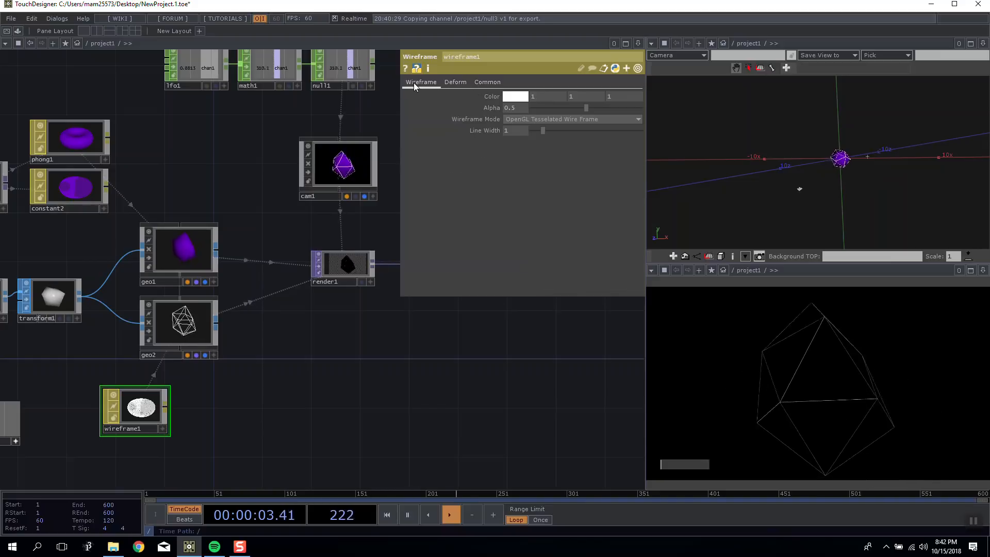
{"action": "left_click", "coordinate": [456, 82]}
{"action": "left_click", "coordinate": [513, 96]}
{"action": "left_click", "coordinate": [512, 96]}
{"action": "left_click", "coordinate": [423, 83]}
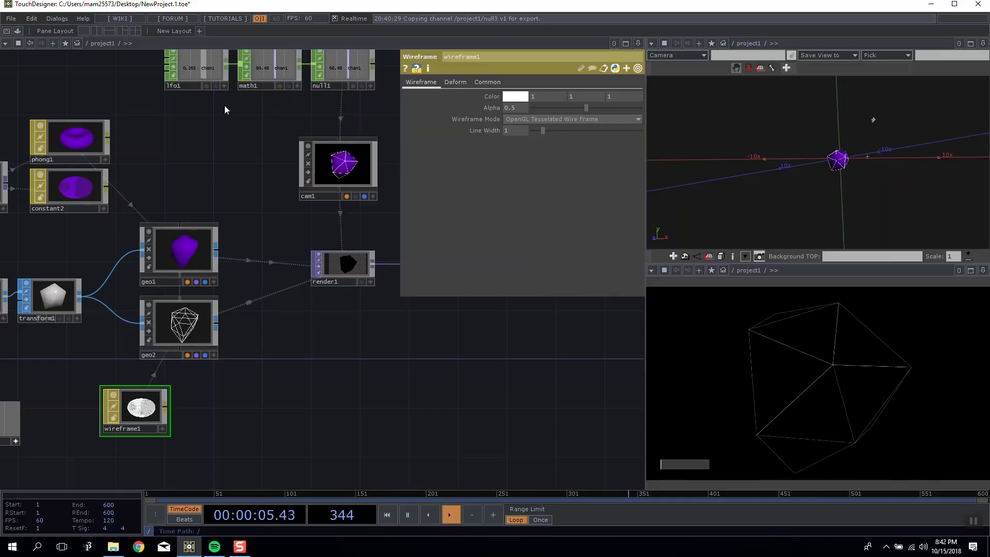
Reset the phong1 parameters to their defaults and assign constant1 as its Color Map.
{"action": "left_click_drag", "start_coordinate": [142, 123], "coordinate": [220, 152]}
{"action": "left_click", "coordinate": [177, 168]}
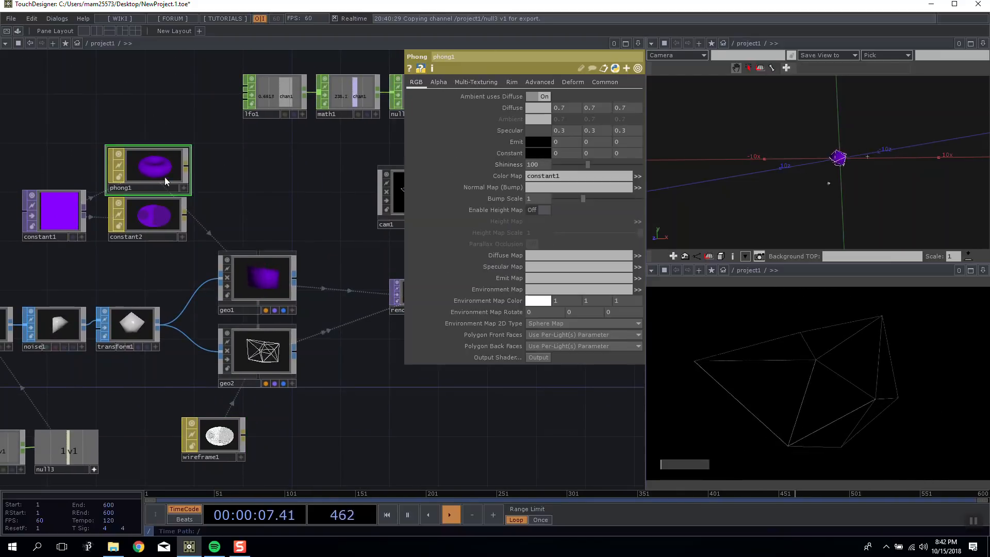
{"action": "right_click", "coordinate": [170, 172]}
{"action": "left_click", "coordinate": [205, 187]}
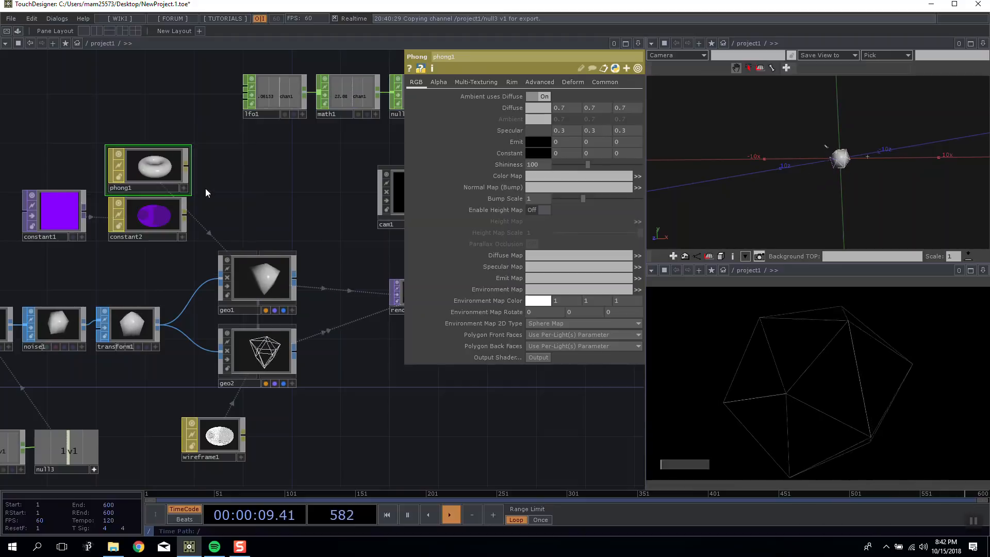
{"action": "left_click_drag", "start_coordinate": [50, 218], "coordinate": [162, 171]}
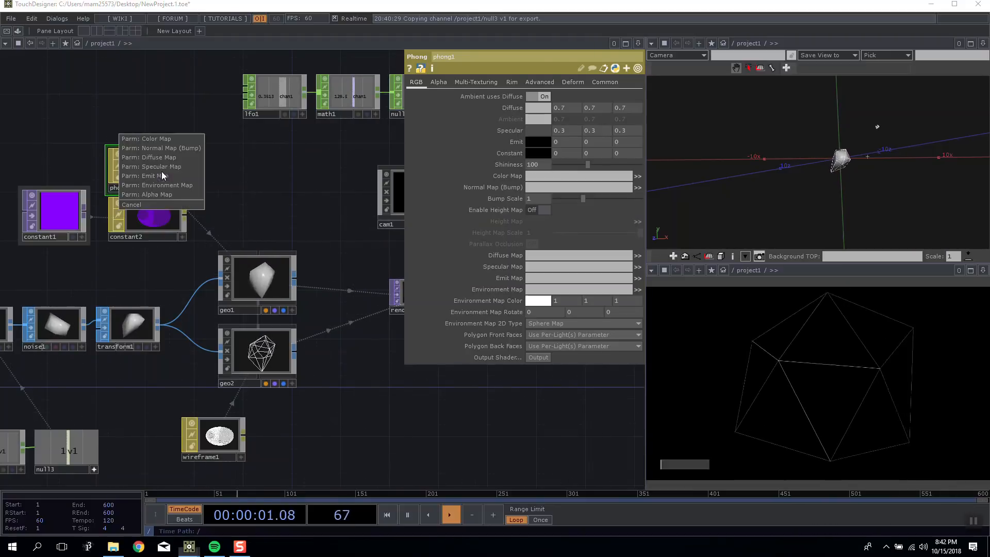
{"action": "left_click", "coordinate": [164, 139]}
Set the Lights parameter of render1 to * so that it includes every light.
{"action": "left_click_drag", "start_coordinate": [307, 329], "coordinate": [197, 363]}
{"action": "left_click", "coordinate": [327, 338]}
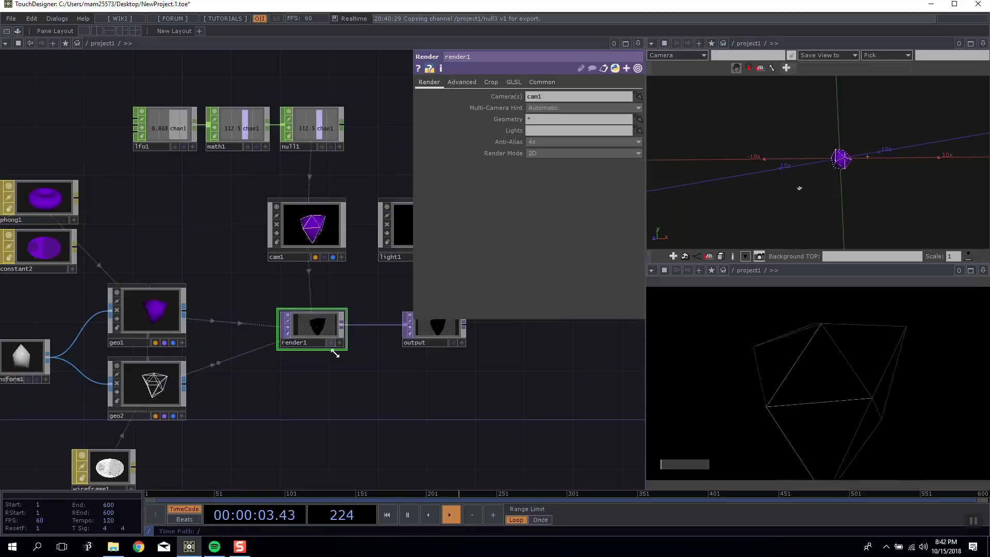
{"action": "left_click_drag", "start_coordinate": [369, 361], "coordinate": [202, 336]}
{"action": "left_click_drag", "start_coordinate": [374, 289], "coordinate": [336, 282]}
{"action": "left_click_drag", "start_coordinate": [181, 327], "coordinate": [337, 269]}
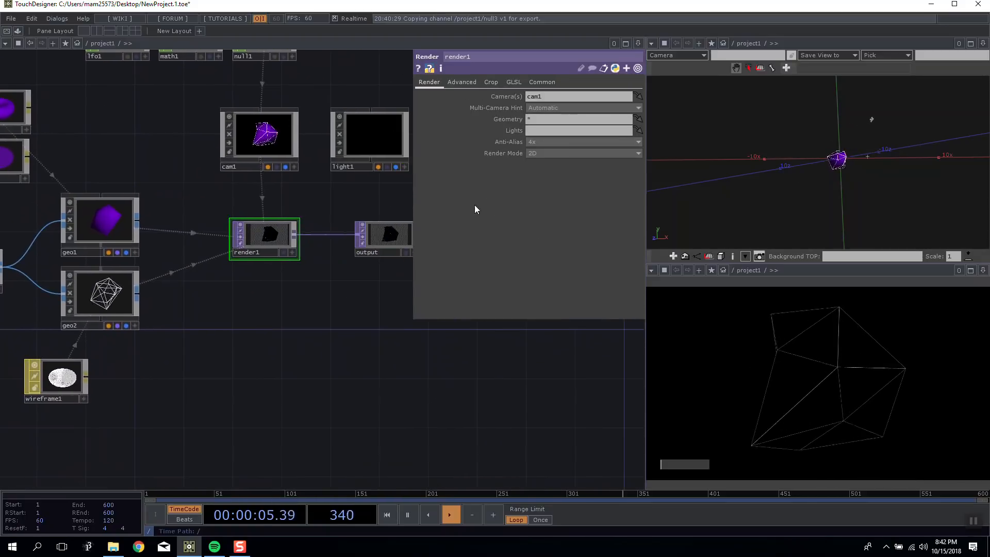
{"action": "left_click", "coordinate": [533, 128]}
{"action": "type", "text": "*"}
{"action": "key", "text": "Return"}
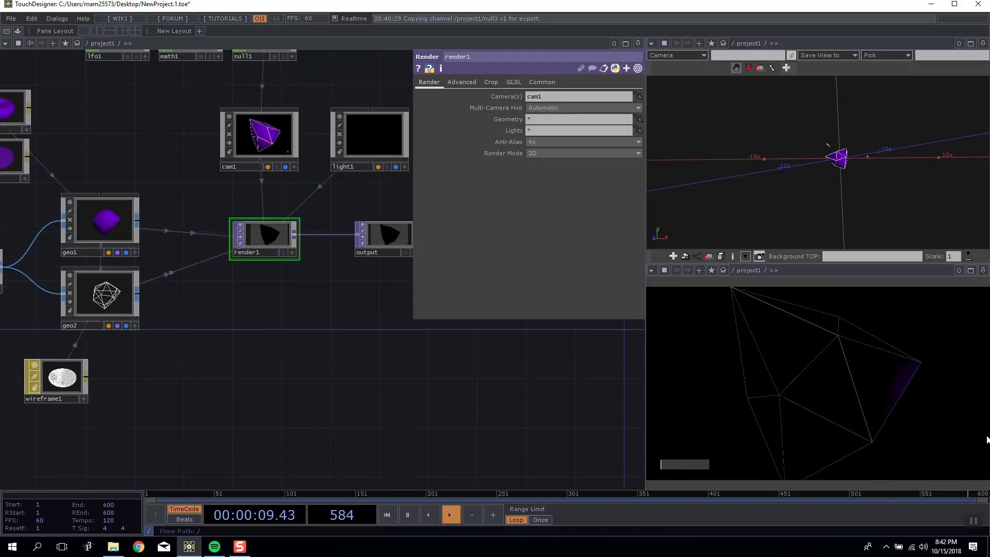
Switch cam1's Rotate Y from the null1 expression back to a constant value of 0.
{"action": "left_click_drag", "start_coordinate": [399, 372], "coordinate": [375, 360]}
{"action": "left_click_drag", "start_coordinate": [856, 176], "coordinate": [798, 154]}
{"action": "left_click_drag", "start_coordinate": [336, 354], "coordinate": [289, 376]}
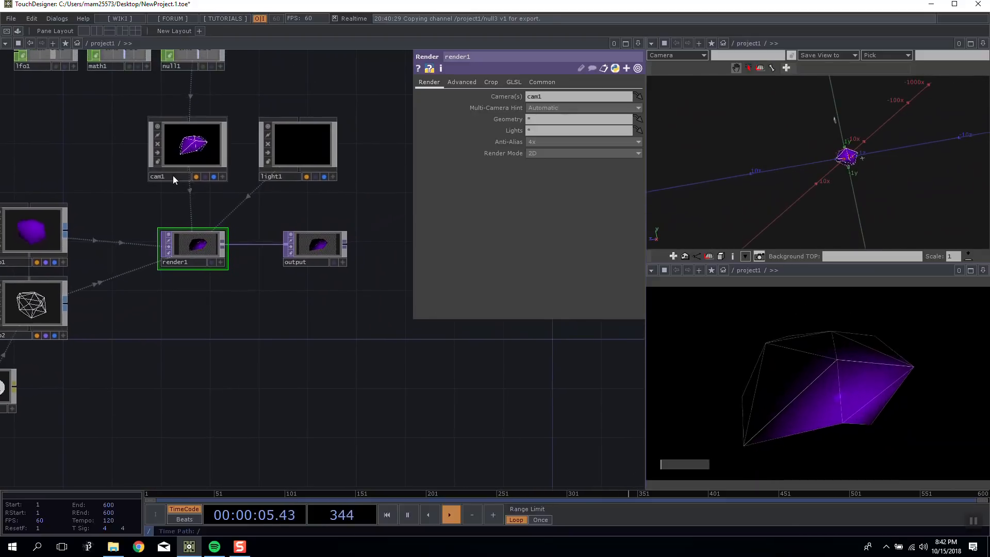
{"action": "left_click_drag", "start_coordinate": [170, 94], "coordinate": [221, 236]}
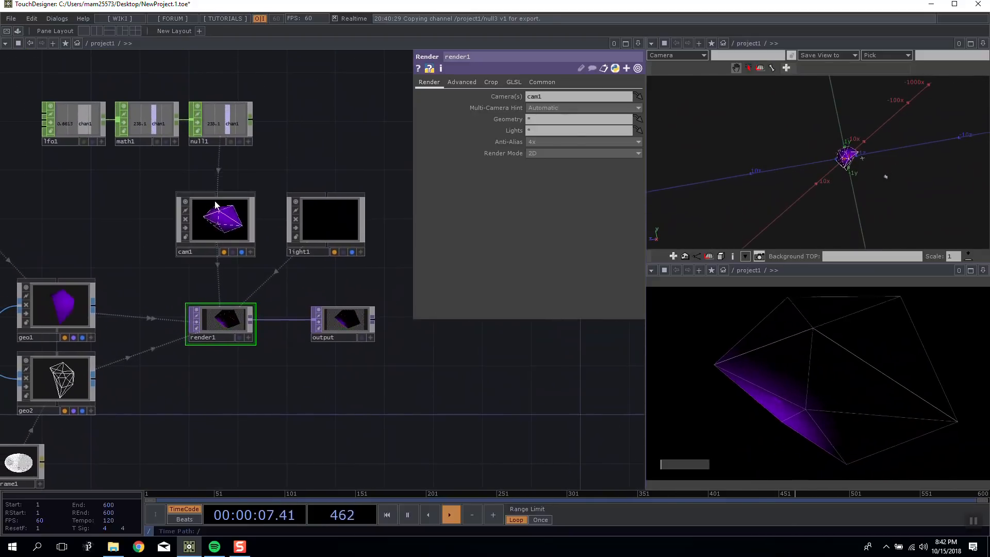
{"action": "left_click", "coordinate": [219, 219]}
{"action": "left_click_drag", "start_coordinate": [309, 157], "coordinate": [279, 116]}
{"action": "left_click", "coordinate": [496, 130]}
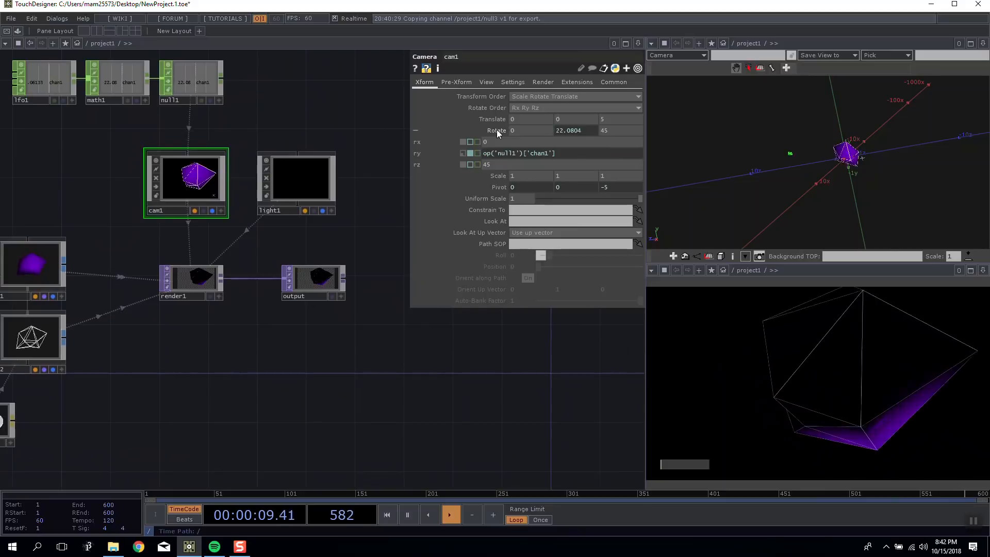
{"action": "left_click_drag", "start_coordinate": [294, 119], "coordinate": [334, 152]}
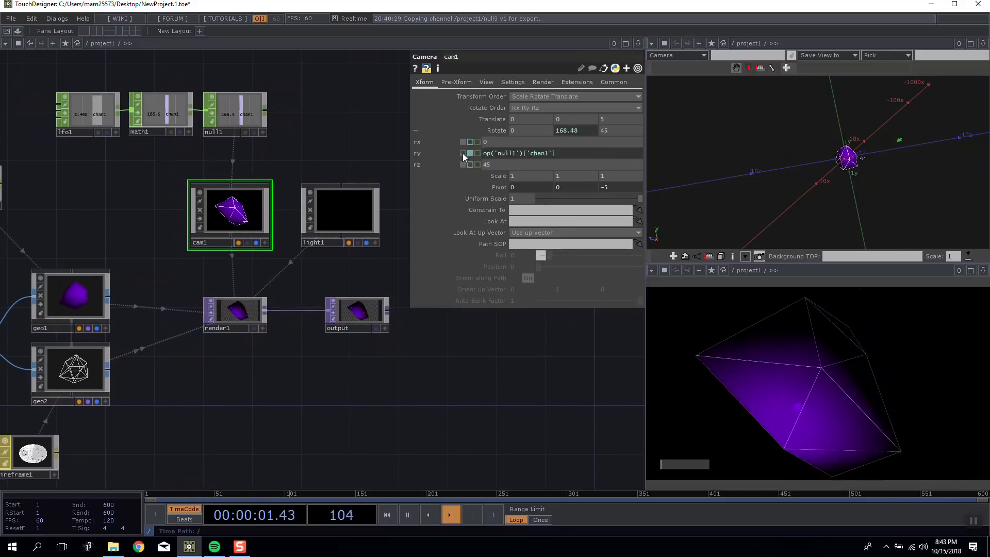
{"action": "left_click", "coordinate": [463, 153]}
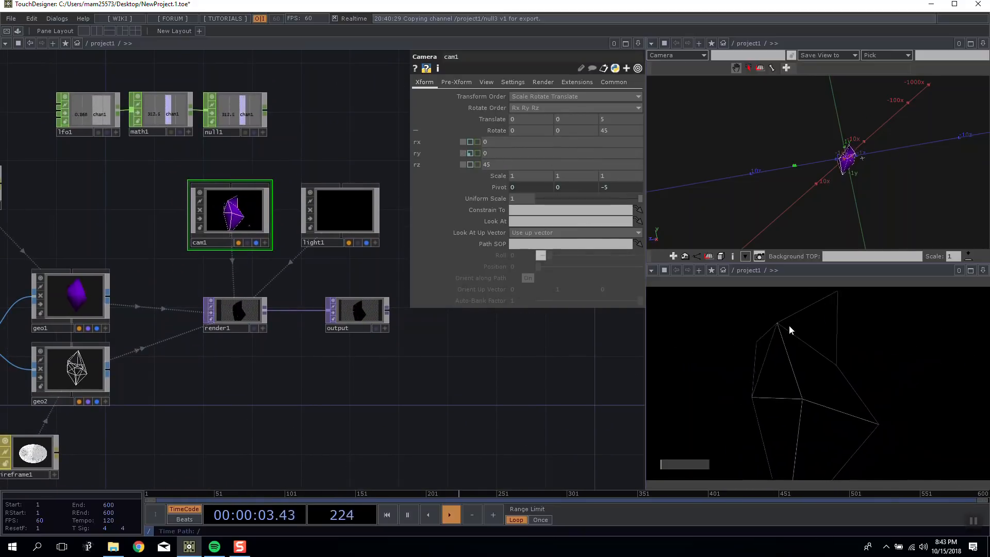
Reset the parameters of light1 to their defaults.
{"action": "left_click_drag", "start_coordinate": [832, 164], "coordinate": [864, 111]}
{"action": "right_click", "coordinate": [866, 105]}
{"action": "left_click", "coordinate": [884, 138]}
{"action": "mouse_move", "coordinate": [819, 179]}
{"action": "left_mouse_down"}
{"action": "mouse_move", "coordinate": [771, 181]}
{"action": "mouse_move", "coordinate": [823, 168]}
{"action": "left_mouse_up"}
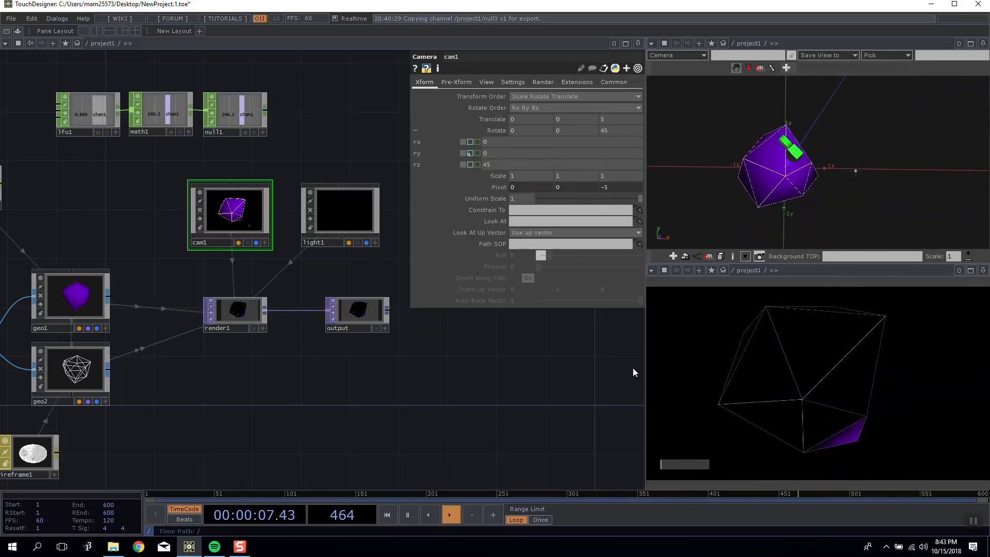
{"action": "left_click_drag", "start_coordinate": [473, 375], "coordinate": [362, 372]}
{"action": "left_click", "coordinate": [249, 206]}
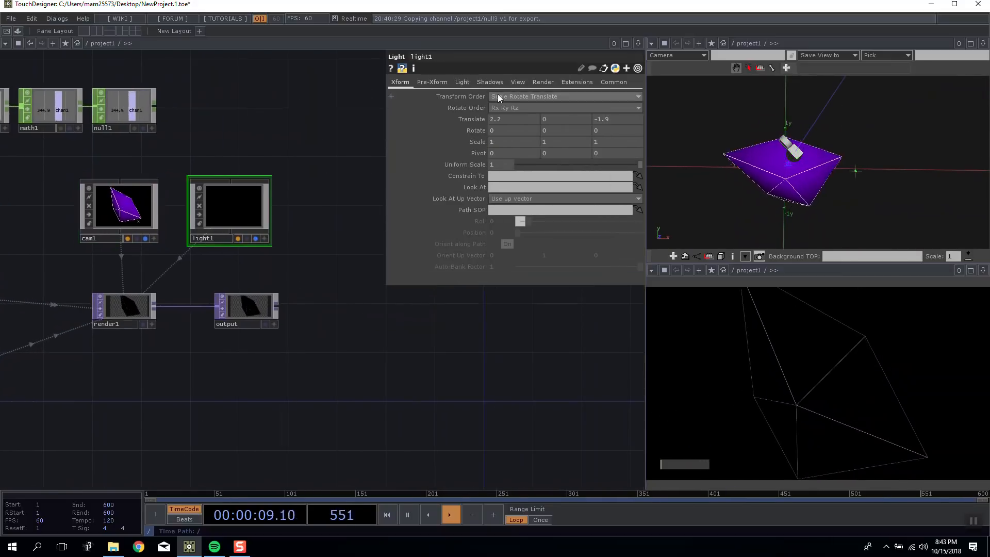
{"action": "right_click", "coordinate": [225, 207]}
{"action": "left_click", "coordinate": [275, 277]}
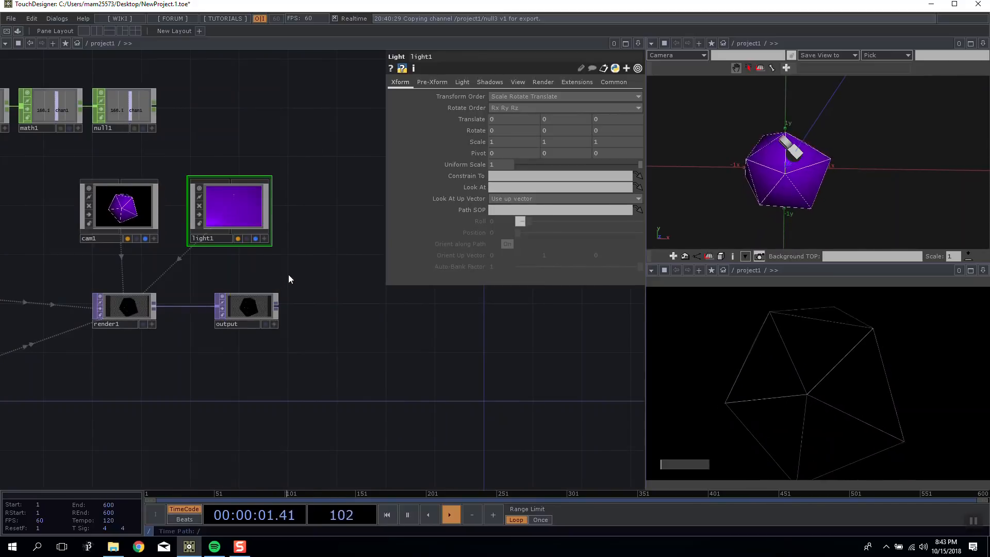
Set the Translate Z of light1 to 5.
{"action": "right_click", "coordinate": [218, 215]}
{"action": "left_click", "coordinate": [256, 289]}
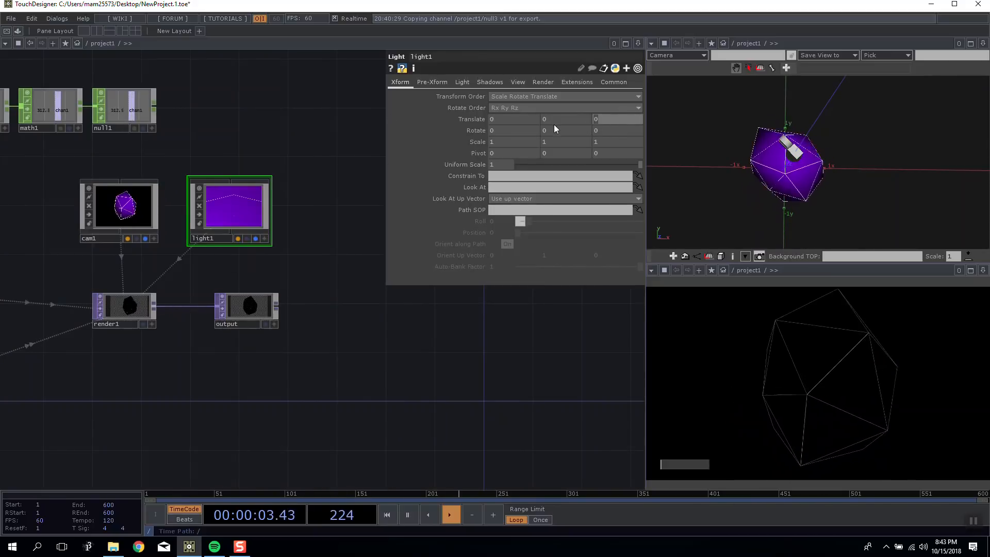
{"action": "type", "text": "5"}
{"action": "key", "text": "Return"}
{"action": "left_click_drag", "start_coordinate": [780, 166], "coordinate": [852, 181]}
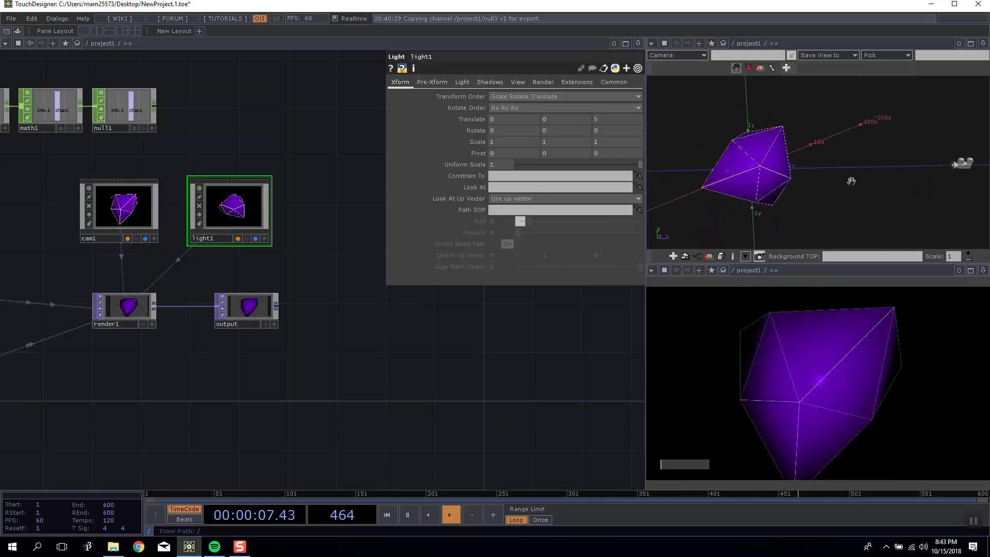
{"action": "left_click_drag", "start_coordinate": [335, 345], "coordinate": [335, 295]}
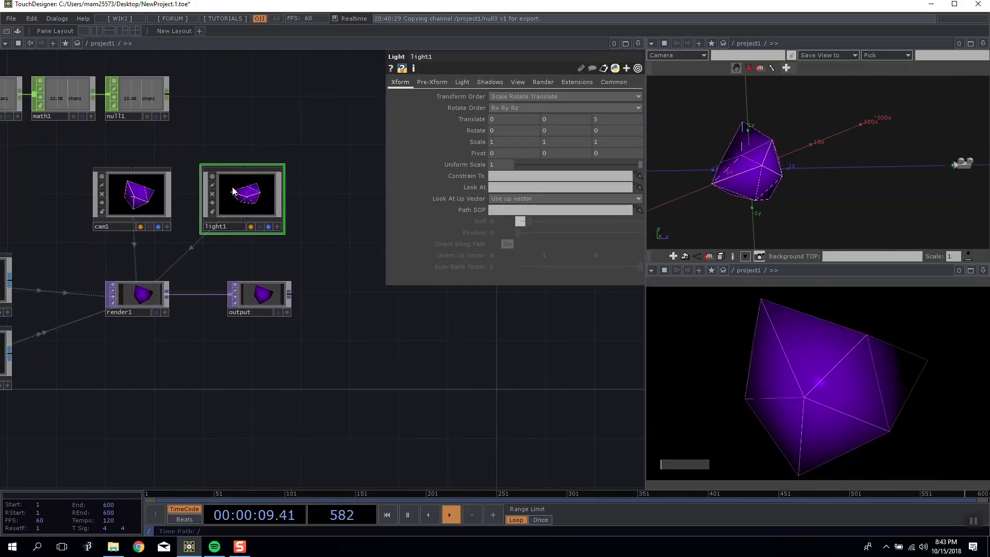
Change the Light Type of light1 to Cone Light.
{"action": "left_click", "coordinate": [462, 82]}
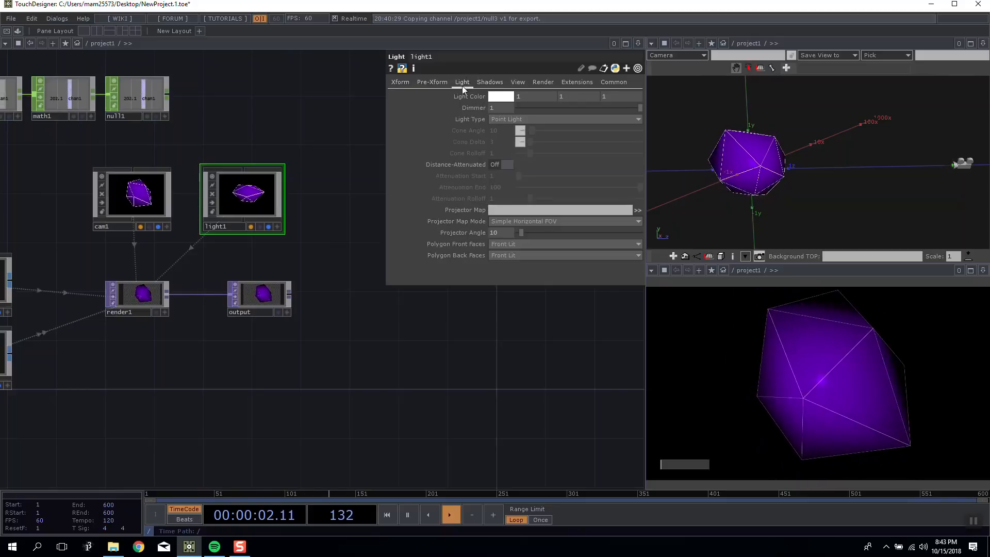
{"action": "left_click", "coordinate": [525, 118]}
{"action": "left_click", "coordinate": [510, 138]}
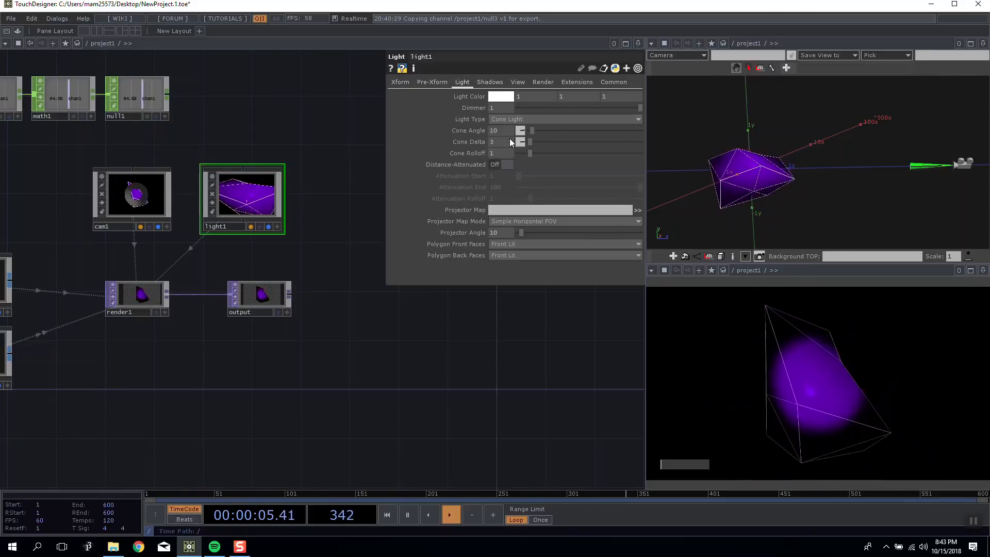
{"action": "left_click_drag", "start_coordinate": [829, 155], "coordinate": [834, 176]}
{"action": "scroll", "coordinate": [834, 176], "scroll_direction": "down", "scroll_amount": 4}
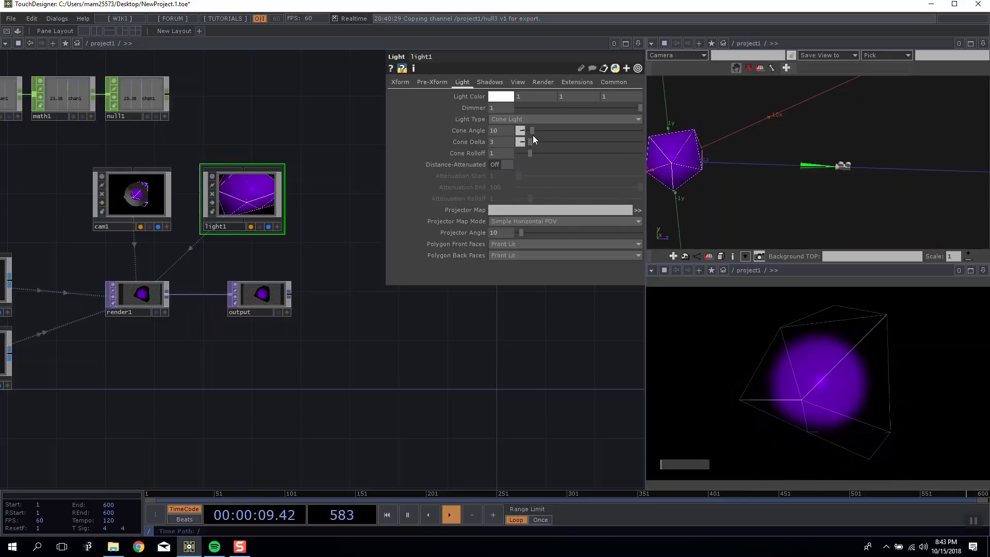
Set light1's Cone Angle to 3 and its Cone Delta to 12.
{"action": "mouse_move", "coordinate": [535, 130]}
{"action": "left_mouse_down"}
{"action": "mouse_move", "coordinate": [549, 130]}
{"action": "mouse_move", "coordinate": [534, 139]}
{"action": "mouse_move", "coordinate": [553, 138]}
{"action": "mouse_move", "coordinate": [531, 144]}
{"action": "mouse_move", "coordinate": [543, 144]}
{"action": "mouse_move", "coordinate": [533, 131]}
{"action": "mouse_move", "coordinate": [522, 143]}
{"action": "left_mouse_up"}
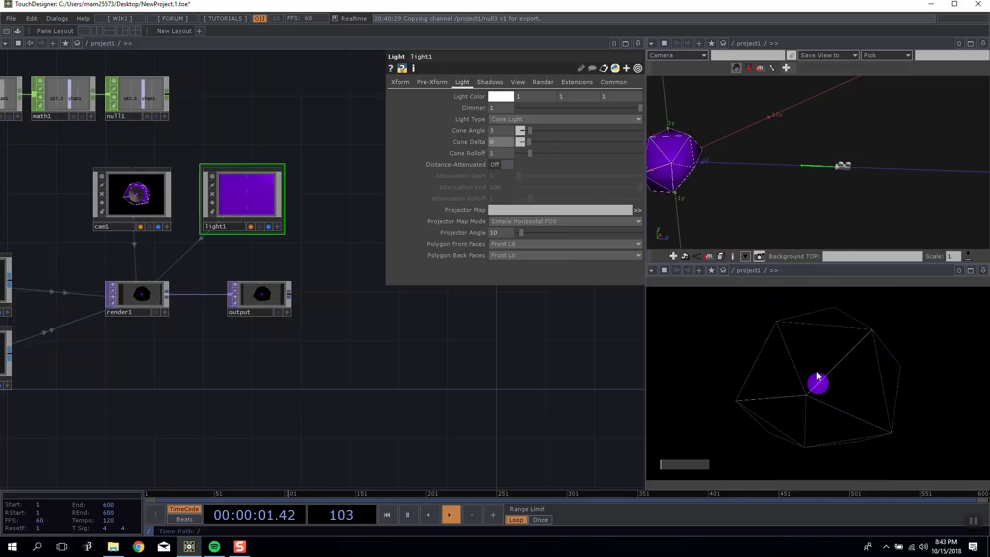
{"action": "left_click_drag", "start_coordinate": [531, 140], "coordinate": [534, 141]}
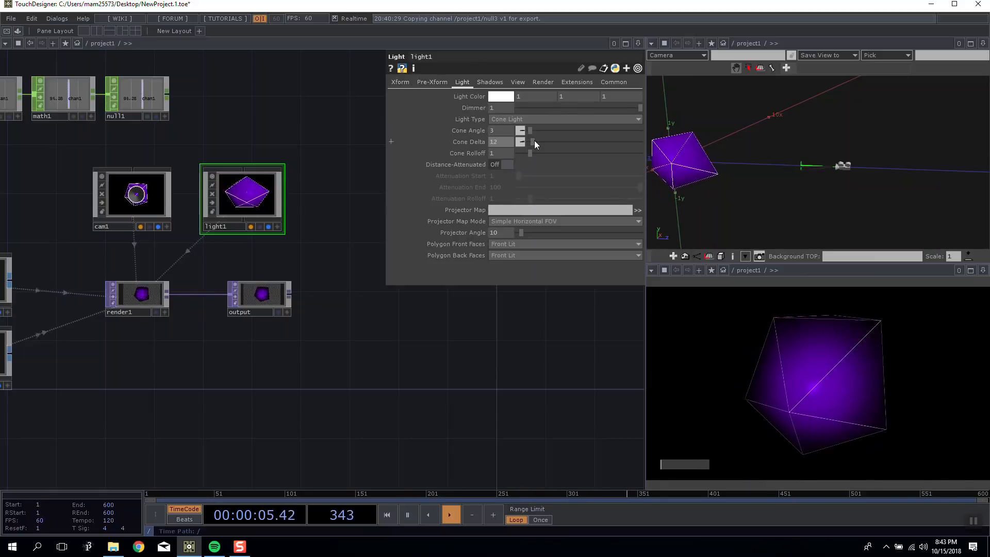
Look up the Cone Angle, Cone Delta and Cone Rolloff parameters in the Light COMP documentation, then return to TouchDesigner.
{"action": "left_click", "coordinate": [392, 68]}
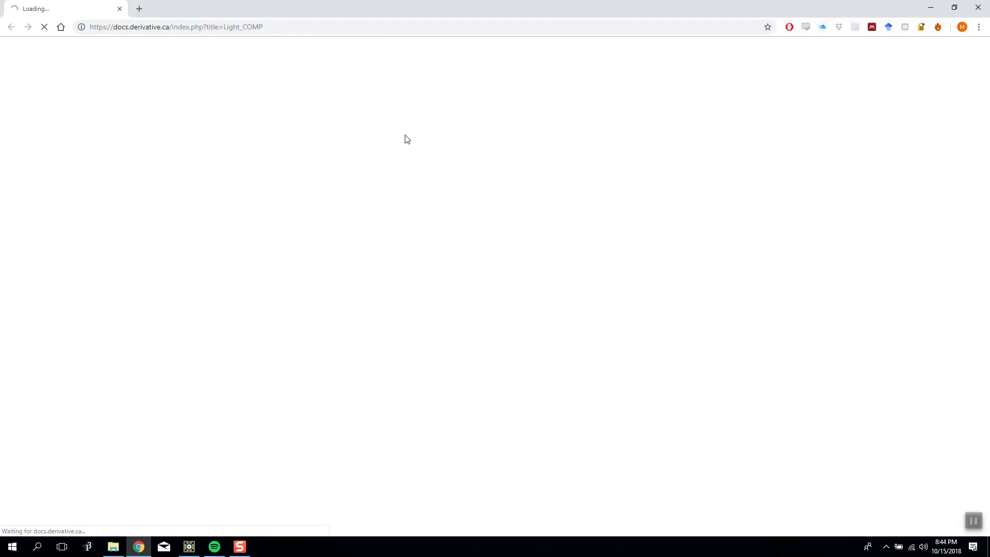
{"action": "scroll", "coordinate": [288, 173], "scroll_direction": "down", "scroll_amount": 2}
{"action": "scroll", "coordinate": [175, 256], "scroll_direction": "down", "scroll_amount": 15}
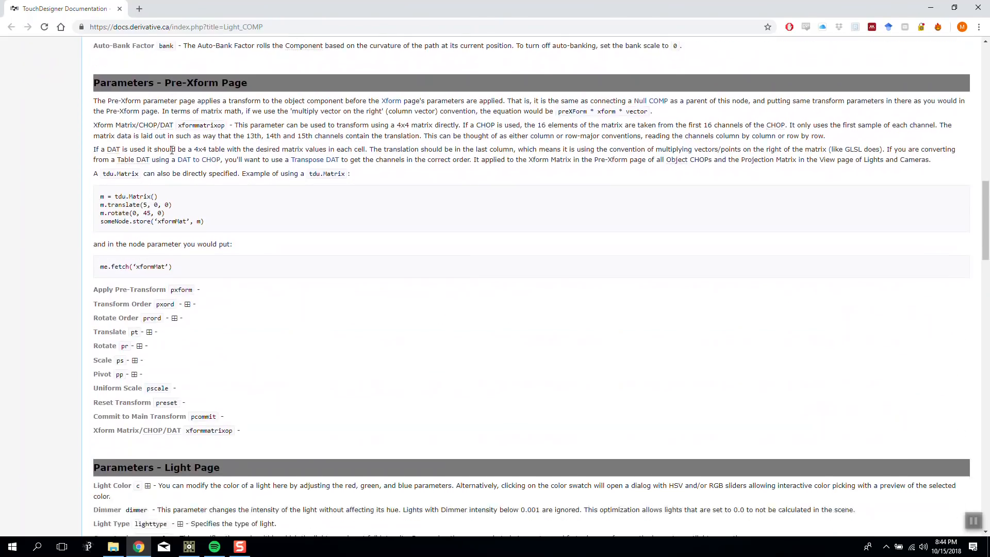
{"action": "scroll", "coordinate": [172, 150], "scroll_direction": "down", "scroll_amount": 9}
{"action": "scroll", "coordinate": [138, 177], "scroll_direction": "up", "scroll_amount": 1}
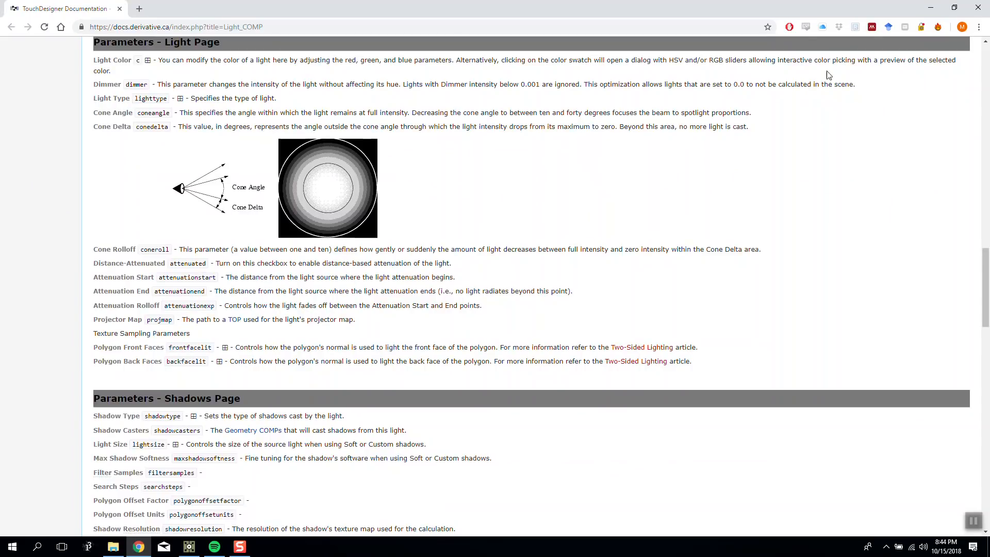
{"action": "left_click", "coordinate": [930, 9]}
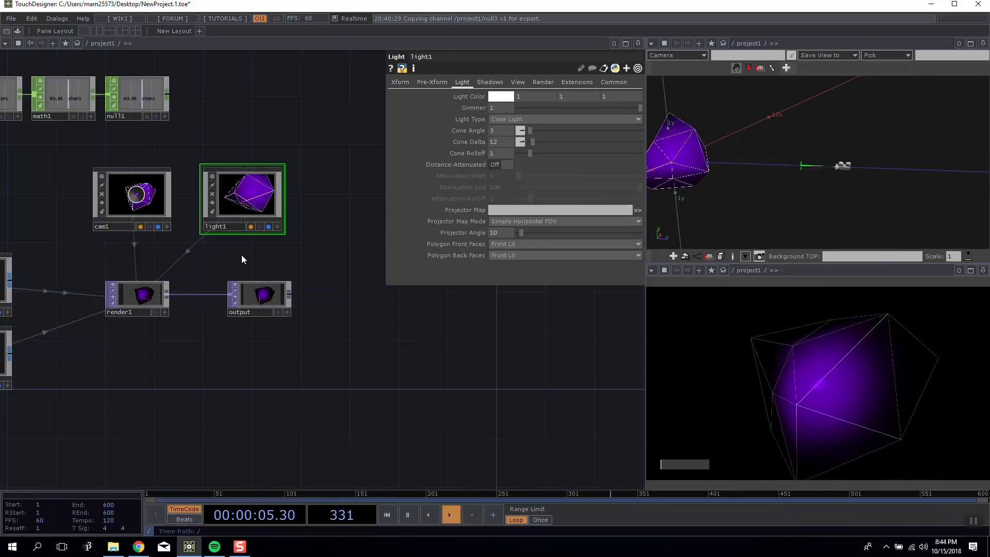
Set light1's Cone Angle to 23 and its Cone Delta to 3.
{"action": "left_click_drag", "start_coordinate": [254, 299], "coordinate": [242, 299]}
{"action": "left_click_drag", "start_coordinate": [288, 246], "coordinate": [264, 255]}
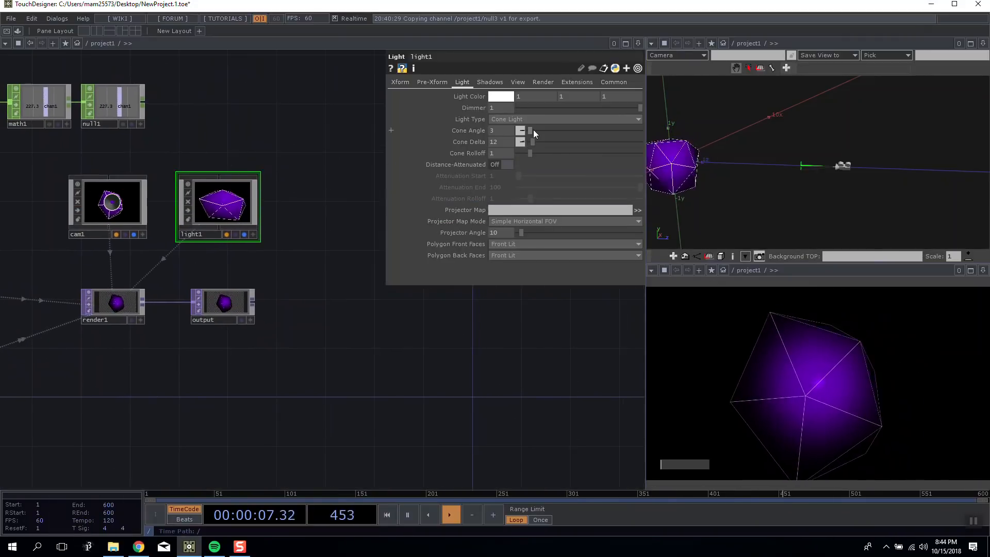
{"action": "left_click_drag", "start_coordinate": [531, 131], "coordinate": [537, 132]}
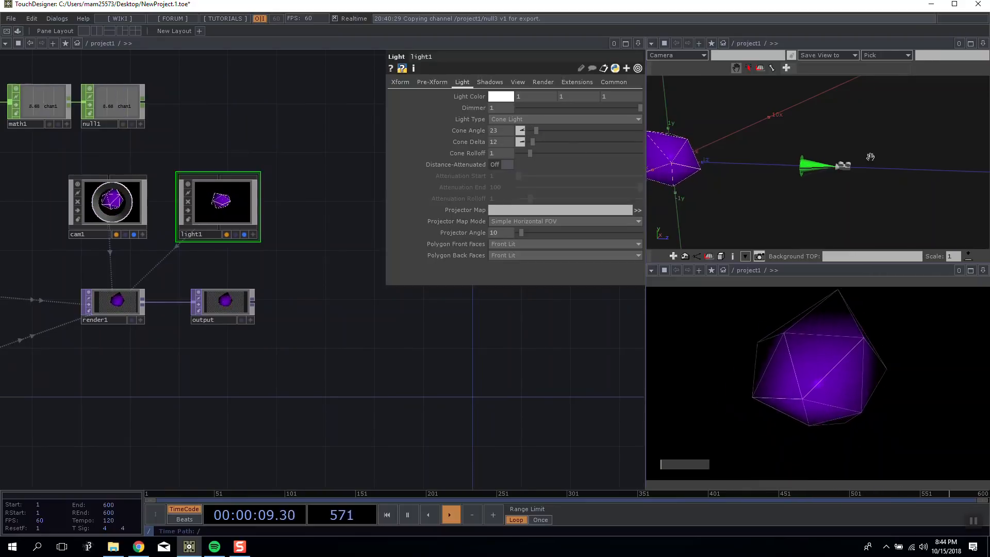
{"action": "middle_click_drag", "start_coordinate": [499, 143], "coordinate": [475, 132]}
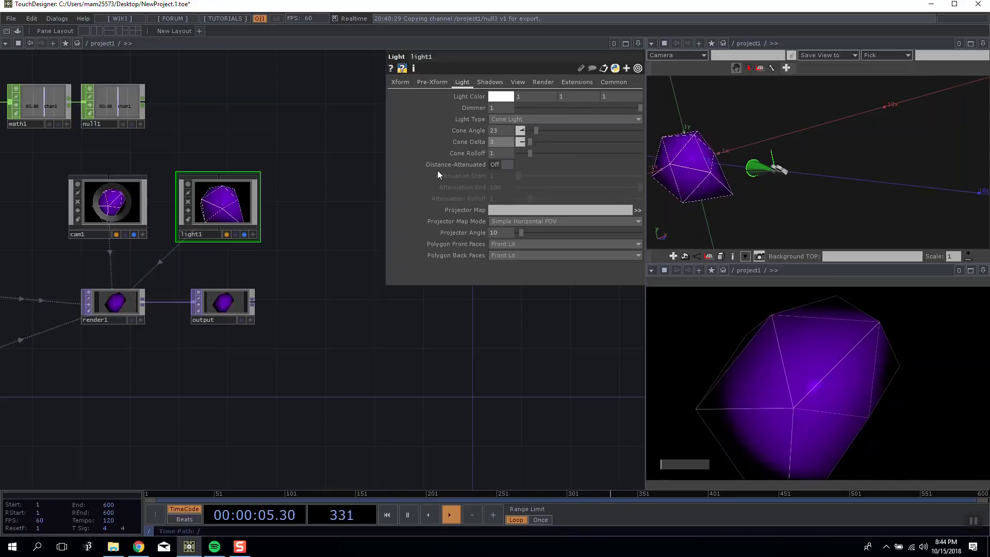
Raise the slider value to increase the sphere's frequency.
{"action": "left_click_drag", "start_coordinate": [726, 204], "coordinate": [673, 321]}
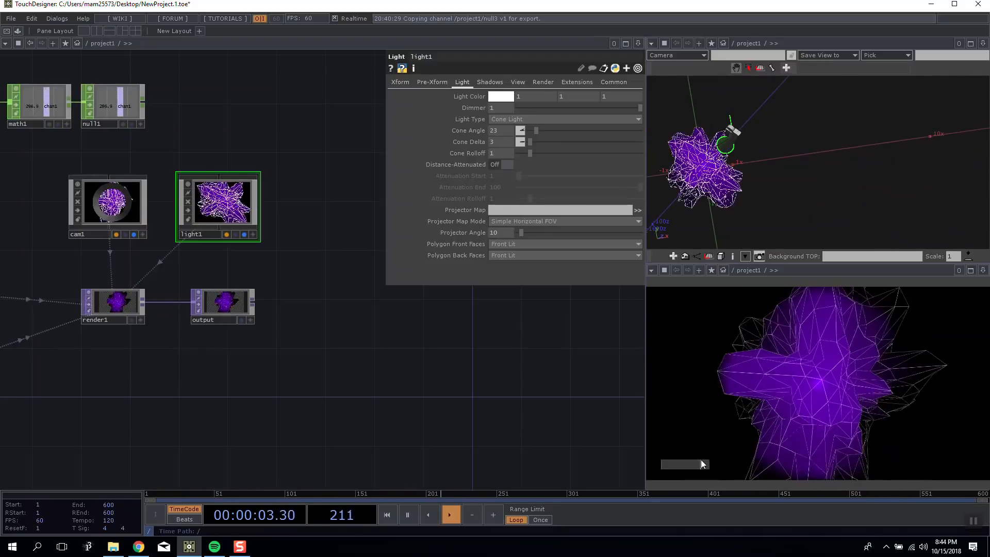
{"action": "left_click_drag", "start_coordinate": [789, 166], "coordinate": [832, 150]}
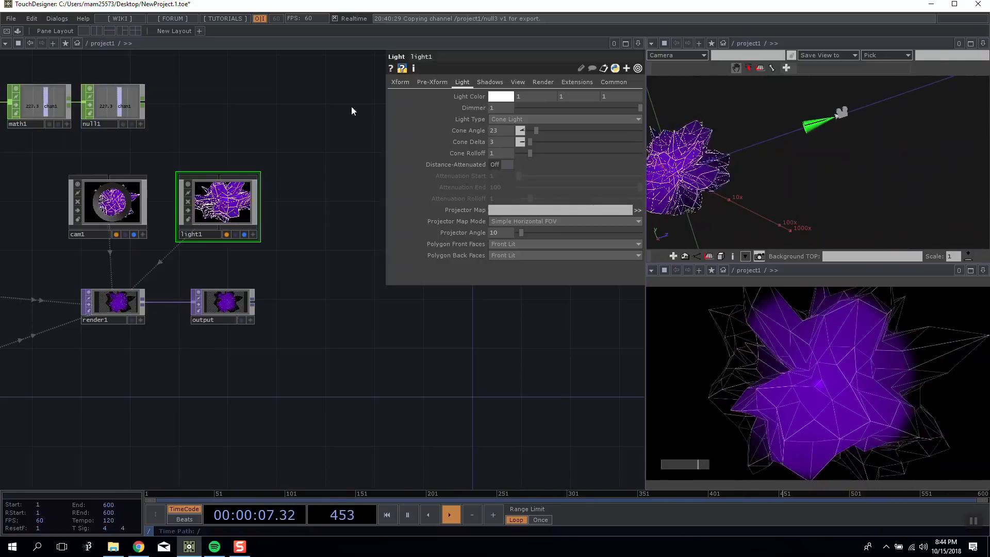
Parent light1 to cam1 and set the light's Translate Z to 0.
{"action": "left_click", "coordinate": [400, 82]}
{"action": "left_click_drag", "start_coordinate": [110, 228], "coordinate": [222, 175]}
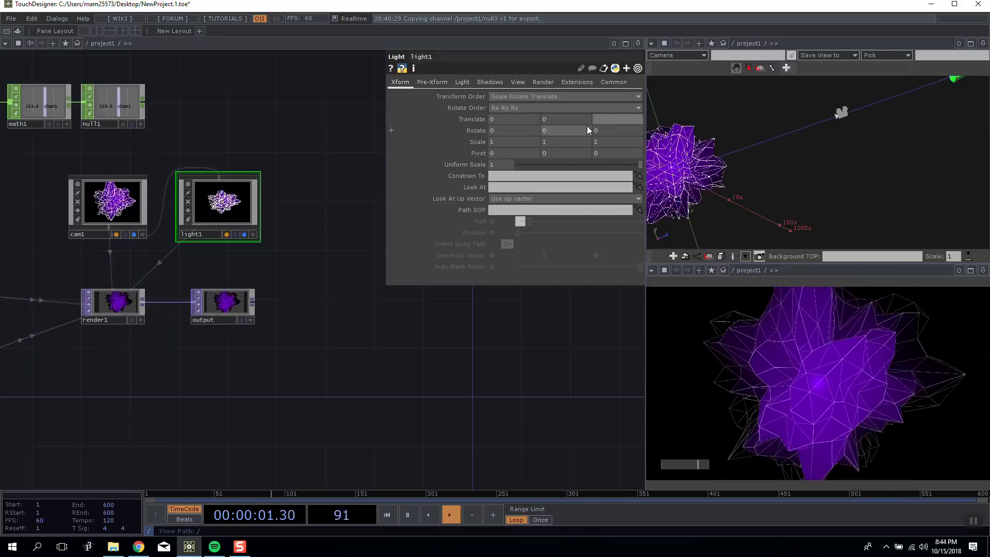
{"action": "type", "text": "5"}
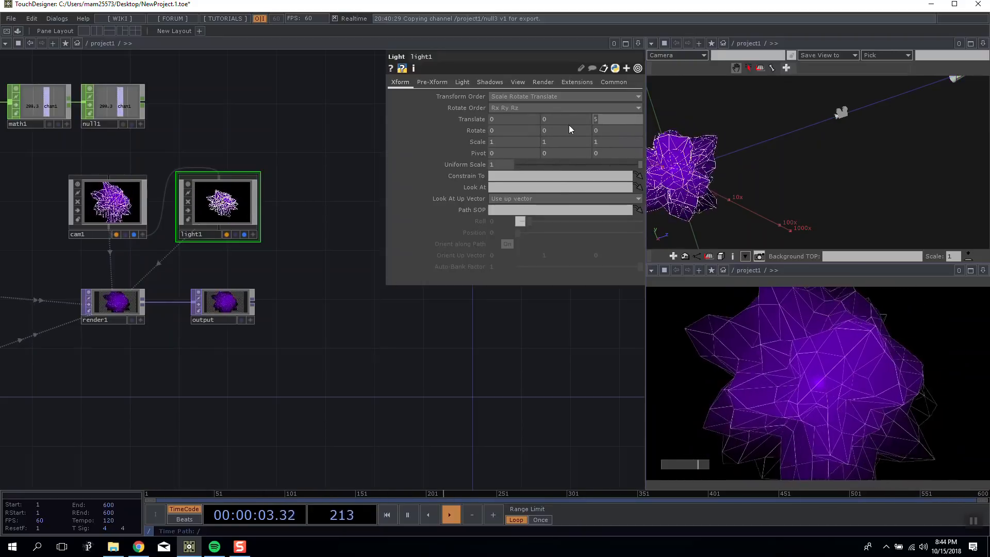
{"action": "type", "text": "0"}
{"action": "key", "text": "Return"}
Switch cam1's Rotate Y back to the expression op('null1')['chan1'].
{"action": "left_click_drag", "start_coordinate": [271, 257], "coordinate": [369, 295]}
{"action": "left_click", "coordinate": [194, 249]}
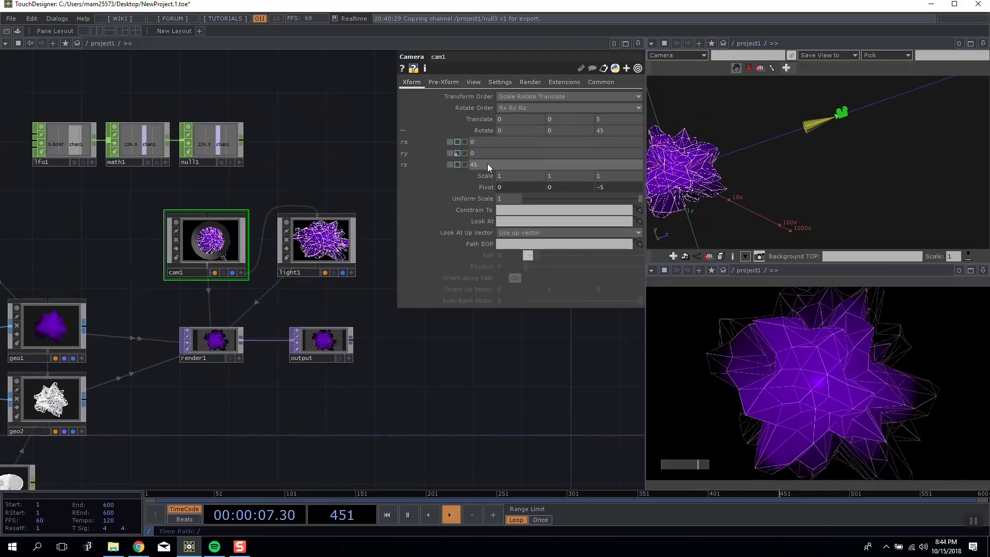
{"action": "left_click", "coordinate": [457, 153]}
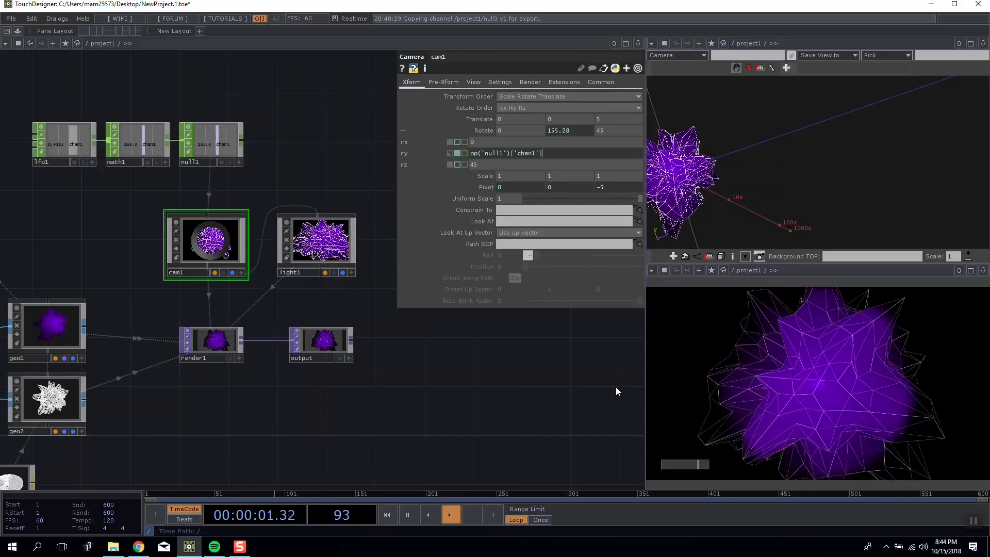
Examine from several angles how the camera and its parented cone light orbit the geometry.
{"action": "left_click_drag", "start_coordinate": [753, 116], "coordinate": [769, 128]}
{"action": "left_click_drag", "start_coordinate": [497, 419], "coordinate": [600, 430]}
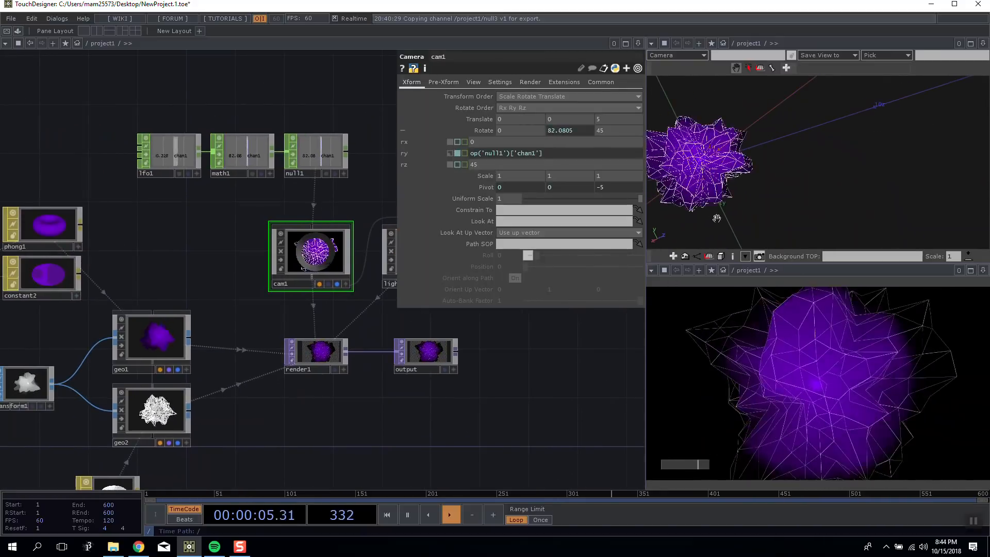
{"action": "scroll", "coordinate": [409, 407], "scroll_direction": "down", "scroll_amount": 5}
{"action": "mouse_move", "coordinate": [710, 190]}
{"action": "left_mouse_down"}
{"action": "mouse_move", "coordinate": [719, 174]}
{"action": "mouse_move", "coordinate": [714, 186]}
{"action": "left_mouse_up"}
{"action": "left_click_drag", "start_coordinate": [583, 367], "coordinate": [536, 371]}
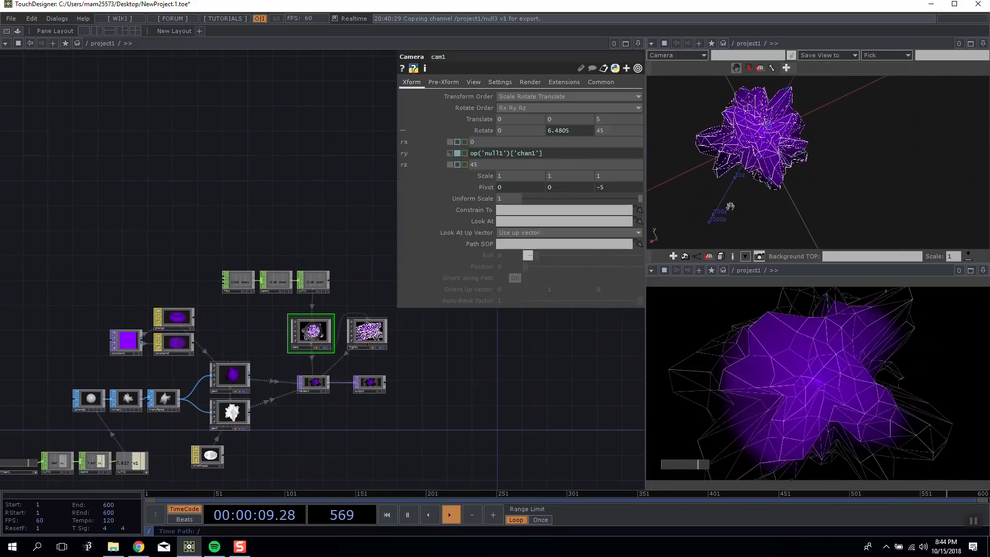
{"action": "scroll", "coordinate": [730, 206], "scroll_direction": "down", "scroll_amount": 4}
{"action": "left_click_drag", "start_coordinate": [730, 206], "coordinate": [796, 244]}
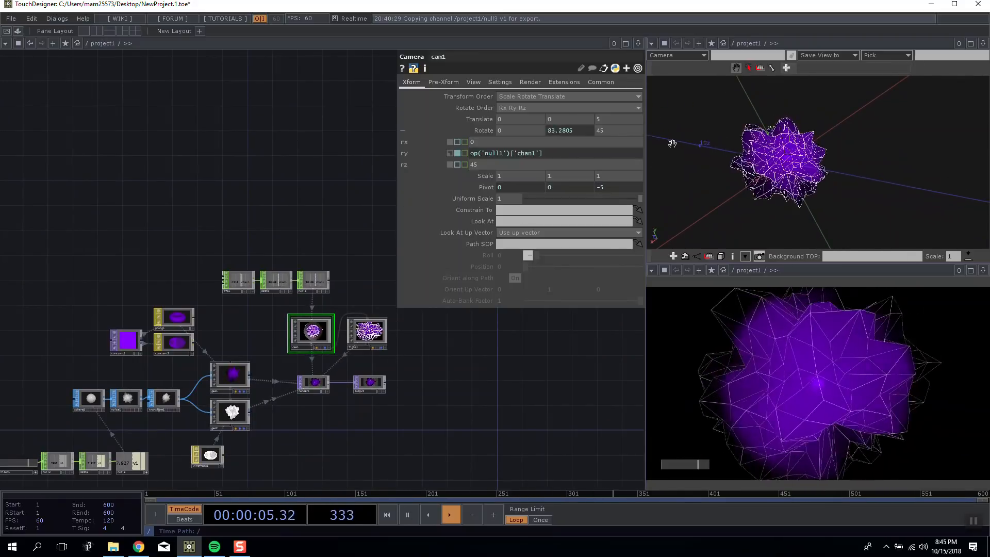
{"action": "left_click_drag", "start_coordinate": [942, 201], "coordinate": [781, 161]}
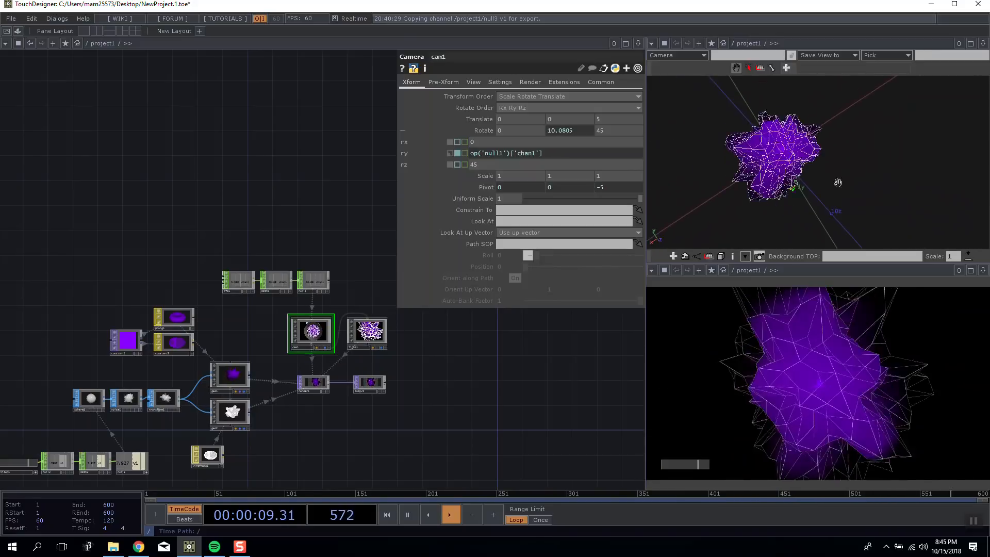
Identify light1, geo1 and cam1 in the scene view one after another, then home the view on all objects.
{"action": "left_click", "coordinate": [370, 333]}
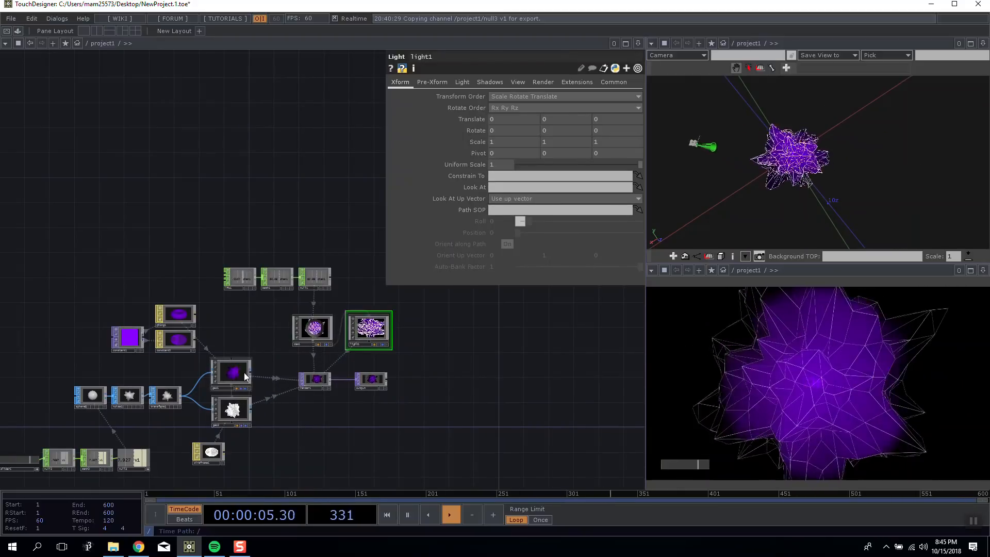
{"action": "left_click", "coordinate": [324, 333]}
{"action": "left_click", "coordinate": [238, 370]}
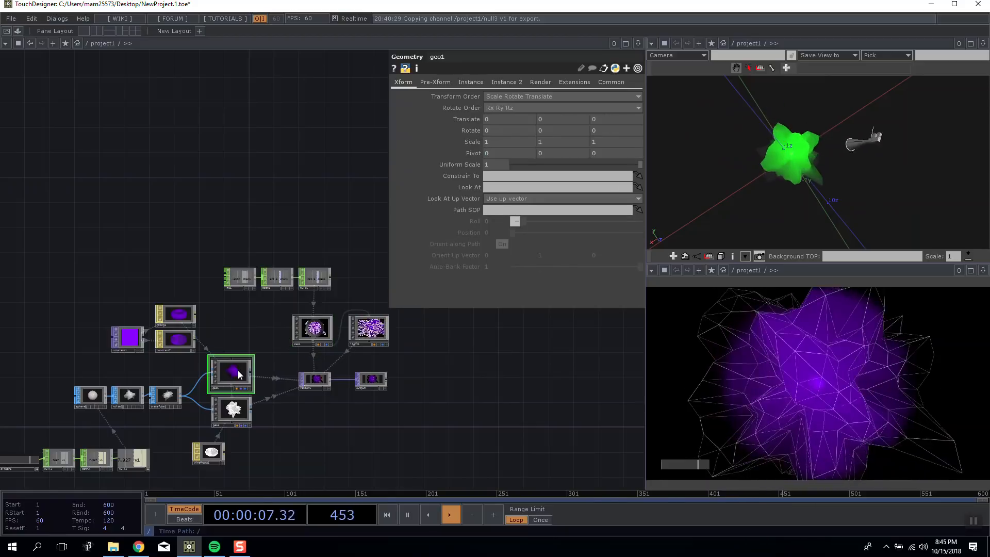
{"action": "left_click", "coordinate": [313, 329]}
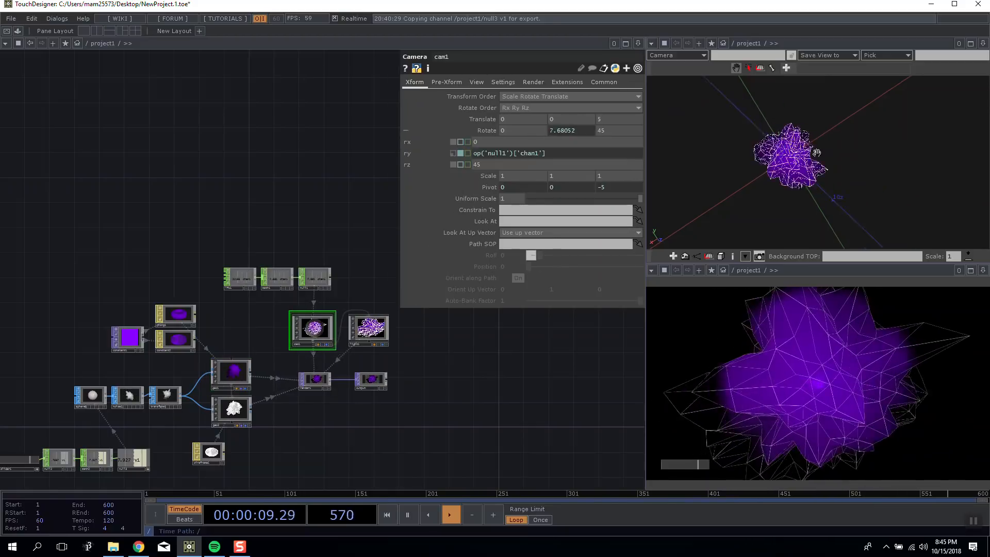
{"action": "right_click", "coordinate": [834, 136]}
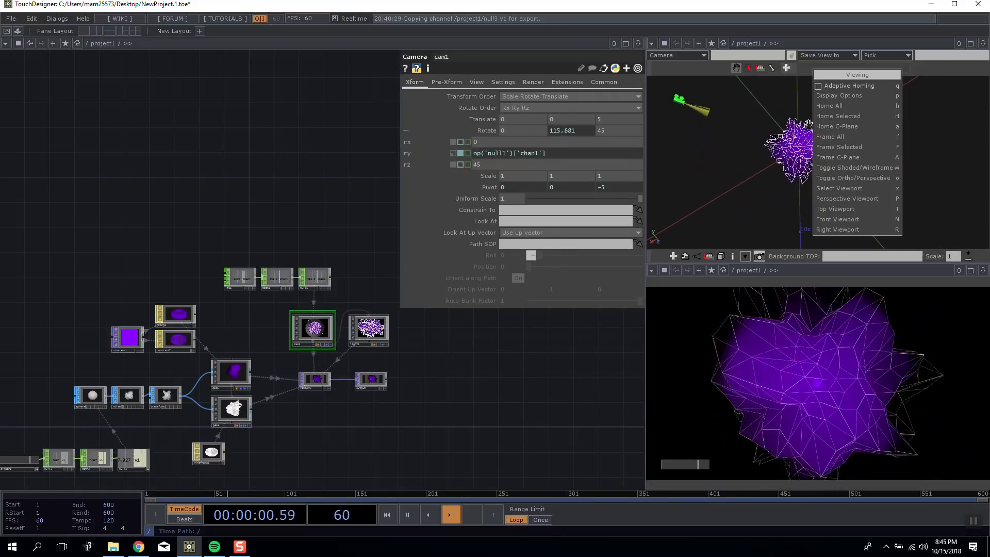
{"action": "left_click", "coordinate": [832, 107]}
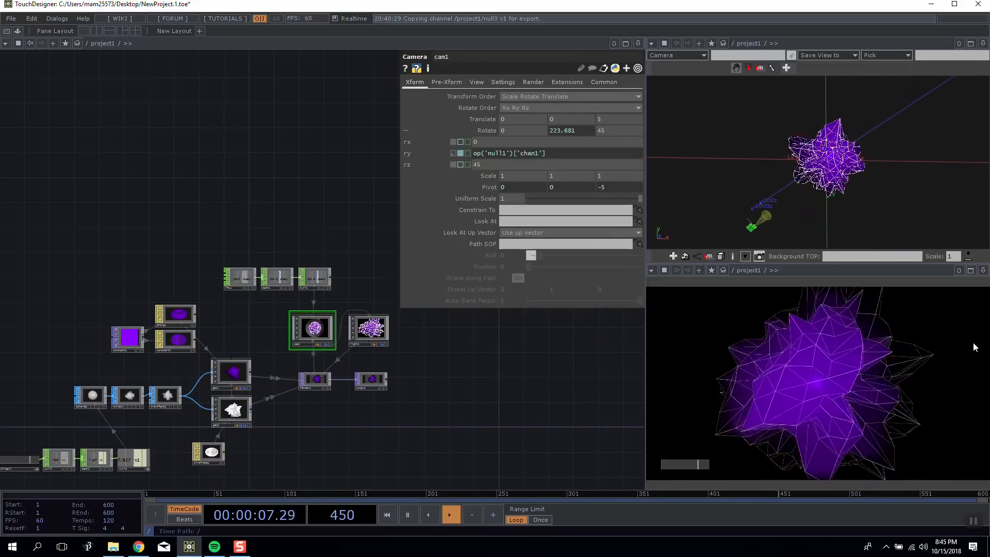
Try the Soft, 2D Mapped Shadow Type on light1, then set it to Hard, 2D Mapped.
{"action": "left_click_drag", "start_coordinate": [411, 354], "coordinate": [359, 350]}
{"action": "scroll", "coordinate": [359, 351], "scroll_direction": "up", "scroll_amount": 1}
{"action": "left_click", "coordinate": [311, 326]}
{"action": "scroll", "coordinate": [311, 326], "scroll_direction": "up", "scroll_amount": 4}
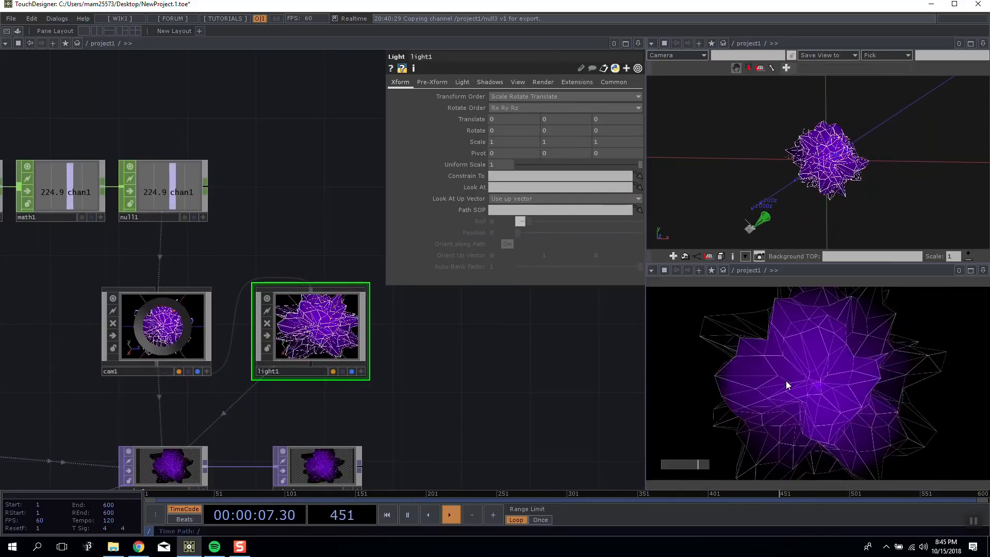
{"action": "left_click", "coordinate": [462, 82]}
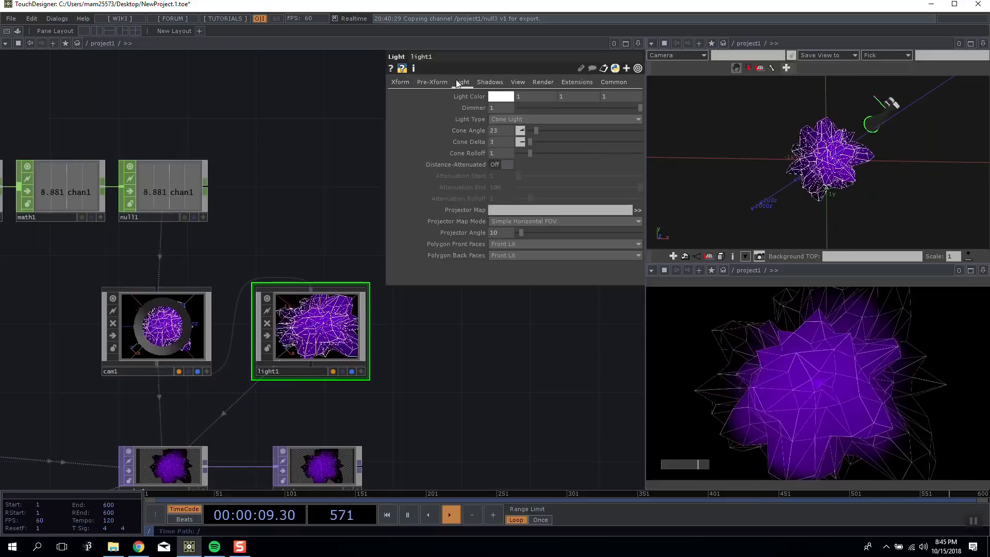
{"action": "left_click", "coordinate": [493, 82]}
{"action": "left_click", "coordinate": [469, 82]}
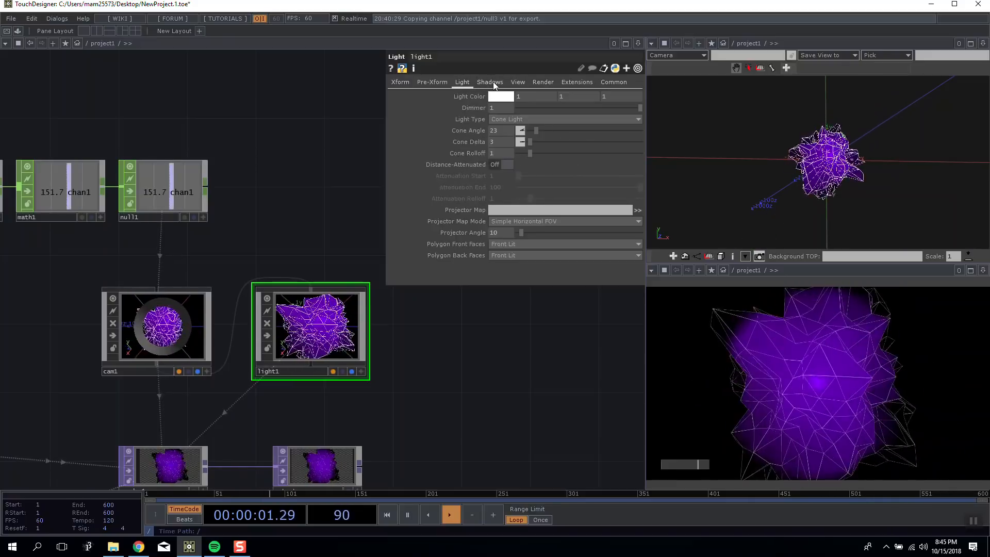
{"action": "left_click", "coordinate": [490, 82]}
{"action": "left_click", "coordinate": [510, 98]}
{"action": "left_click", "coordinate": [513, 124]}
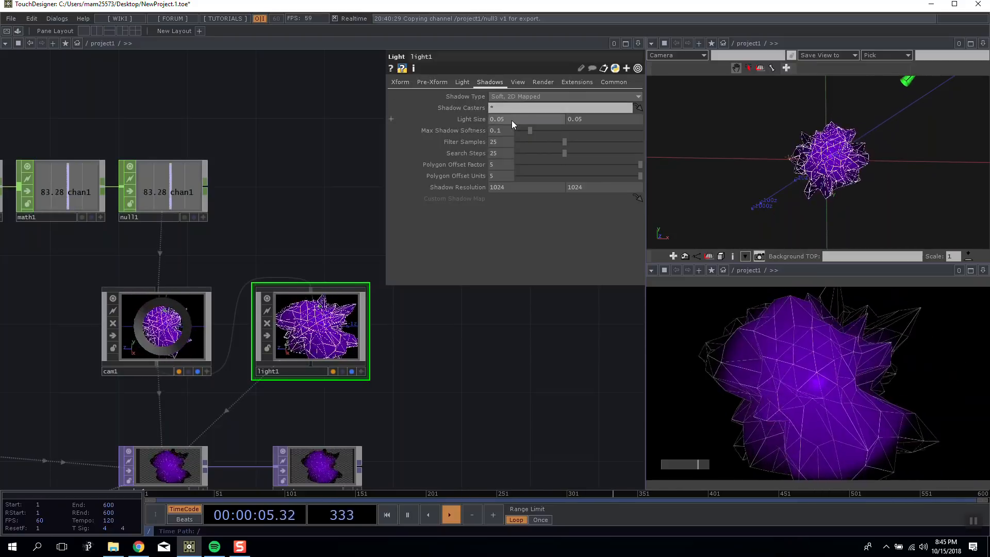
{"action": "left_click", "coordinate": [522, 99]}
{"action": "left_click", "coordinate": [524, 116]}
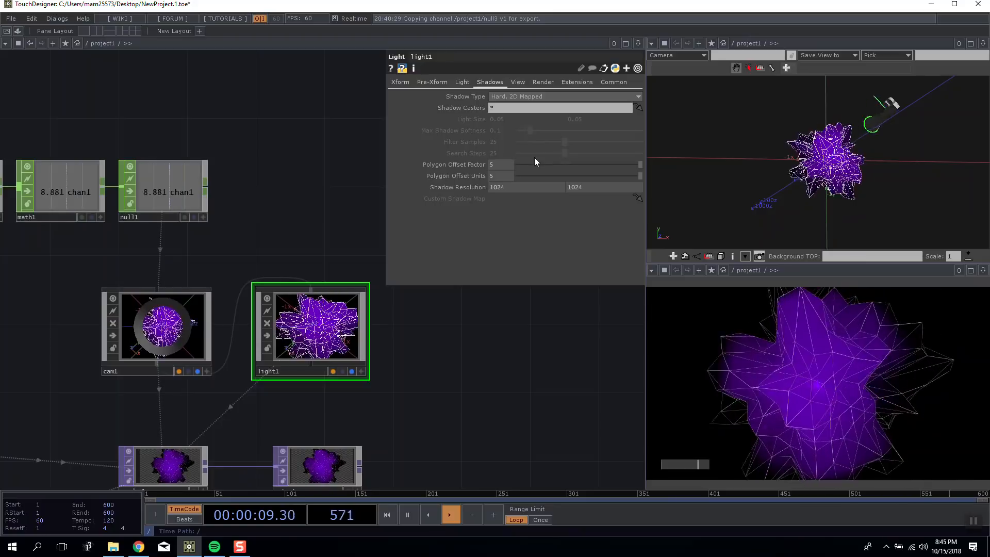
{"action": "scroll", "coordinate": [296, 248], "scroll_direction": "down", "scroll_amount": 4}
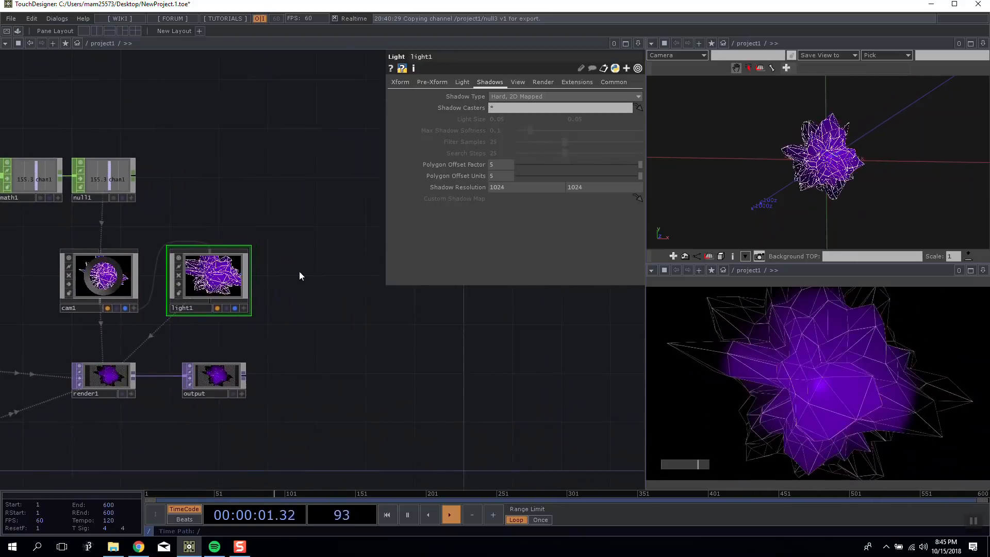
{"action": "key", "text": "Tab"}
{"action": "left_click", "coordinate": [156, 99]}
{"action": "left_click_drag", "start_coordinate": [156, 207], "coordinate": [394, 177]}
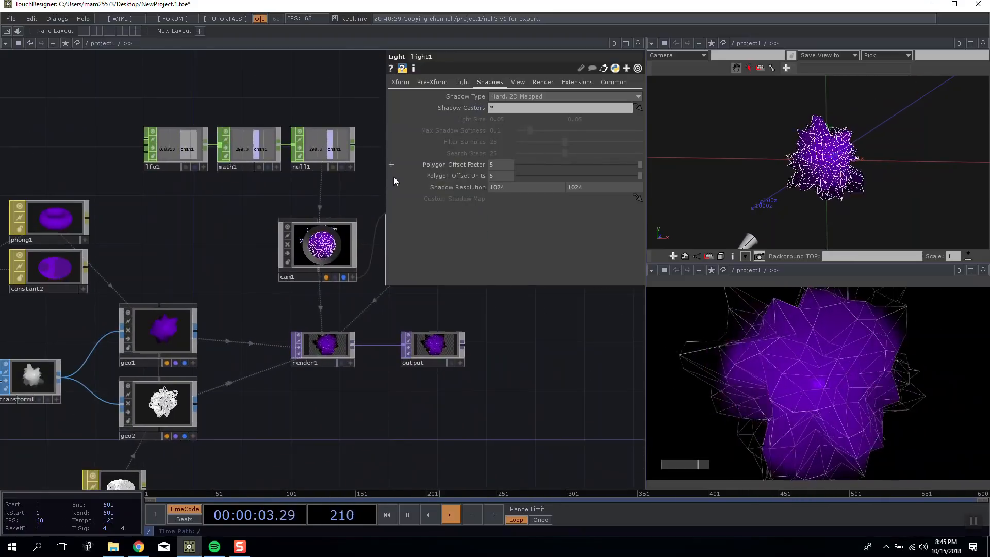
{"action": "scroll", "coordinate": [548, 336], "scroll_direction": "down", "scroll_amount": 3}
{"action": "left_click_drag", "start_coordinate": [554, 339], "coordinate": [365, 336]}
{"action": "double_click", "coordinate": [342, 259]}
{"action": "left_click", "coordinate": [215, 107]}
Add a Box SOP in the empty network area below the slider chain.
{"action": "left_click_drag", "start_coordinate": [294, 374], "coordinate": [462, 259]}
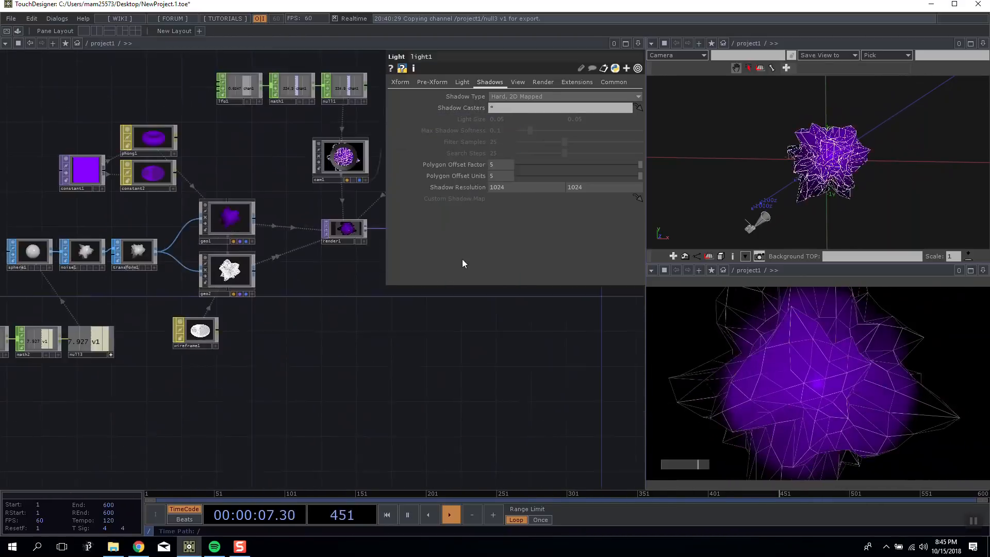
{"action": "double_click", "coordinate": [407, 344]}
{"action": "left_click", "coordinate": [94, 224]}
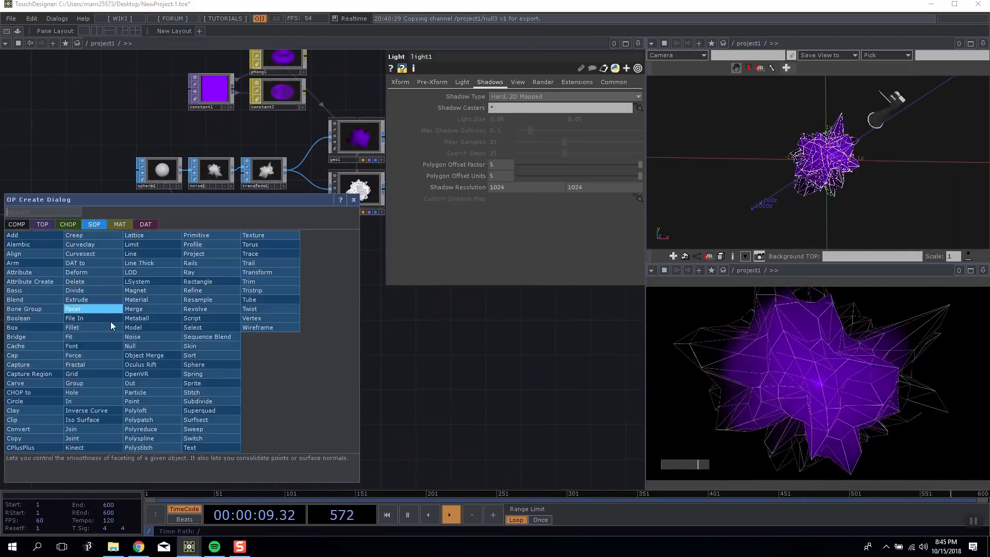
{"action": "left_click", "coordinate": [15, 328]}
{"action": "left_click", "coordinate": [159, 337]}
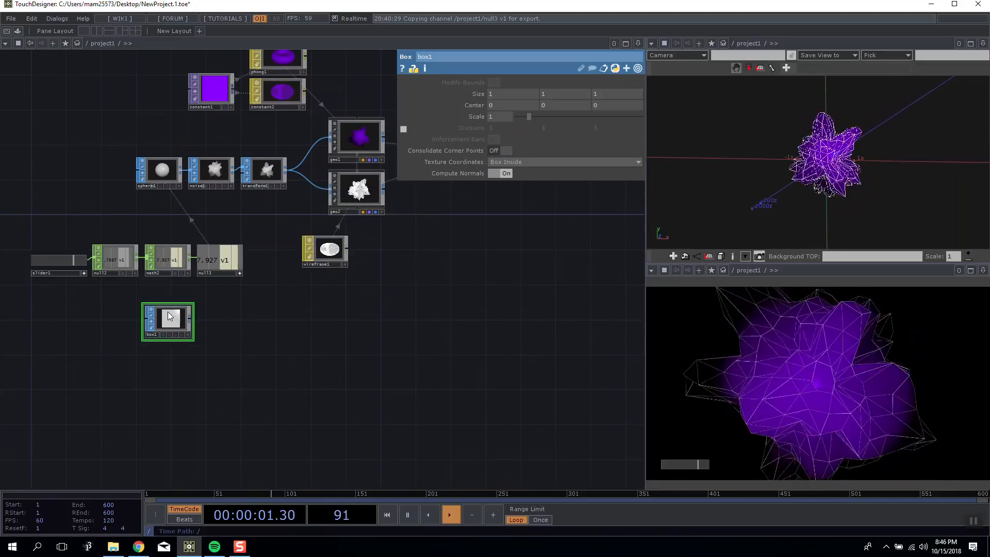
Append a Transform SOP to box1 and connect it to a new Geometry COMP.
{"action": "right_click", "coordinate": [173, 323]}
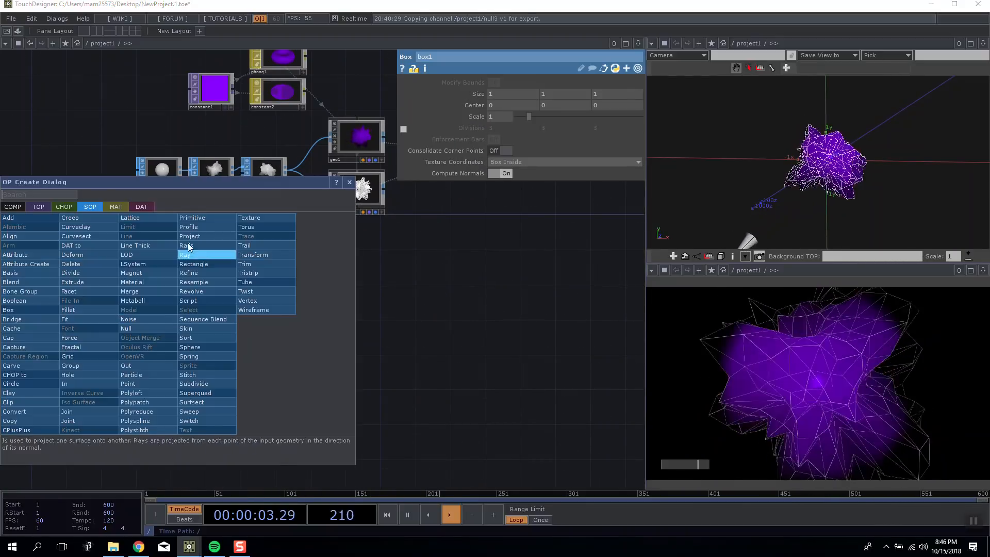
{"action": "left_click", "coordinate": [258, 254]}
{"action": "left_click", "coordinate": [213, 320]}
{"action": "right_click", "coordinate": [241, 315]}
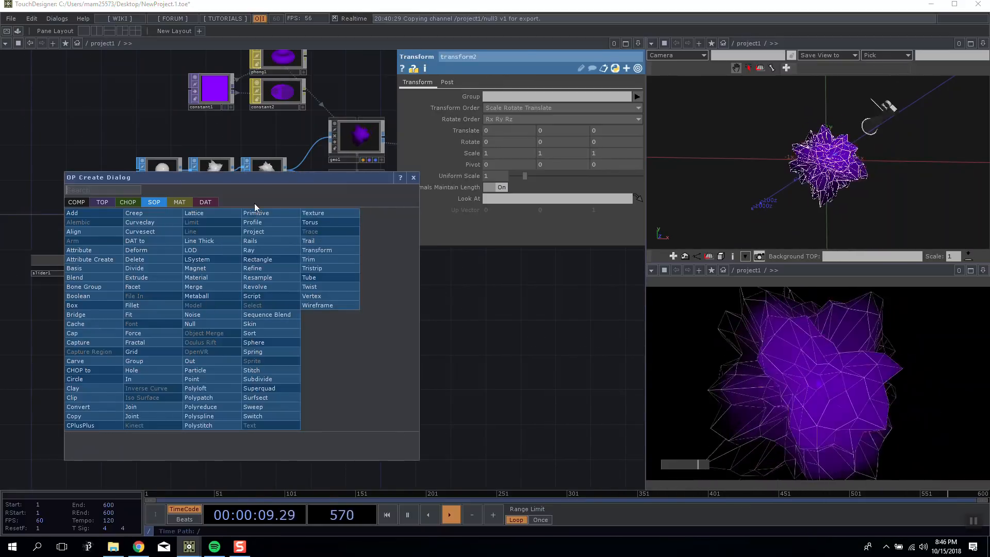
{"action": "left_click_drag", "start_coordinate": [384, 179], "coordinate": [423, 215]}
{"action": "left_click", "coordinate": [126, 240]}
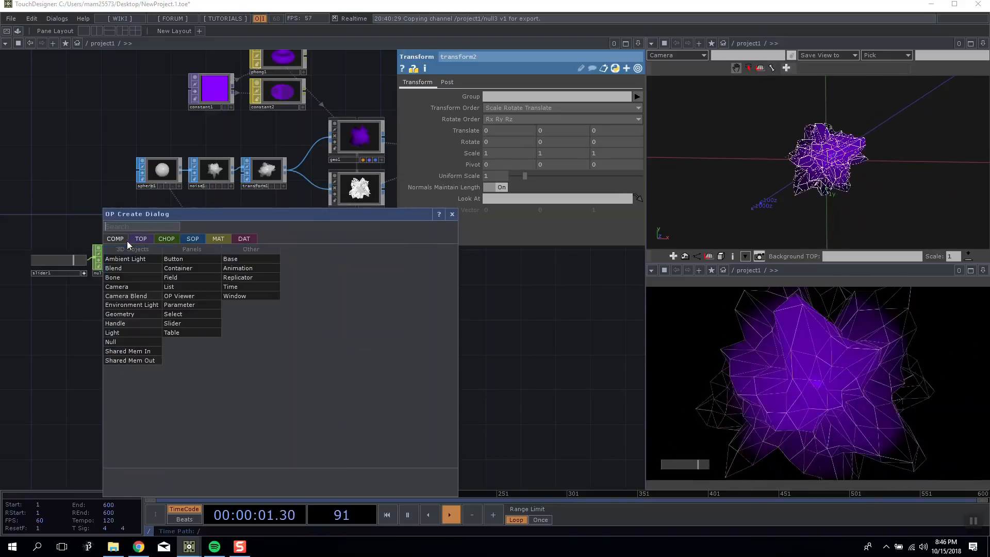
{"action": "left_click", "coordinate": [133, 315]}
{"action": "left_click", "coordinate": [317, 324]}
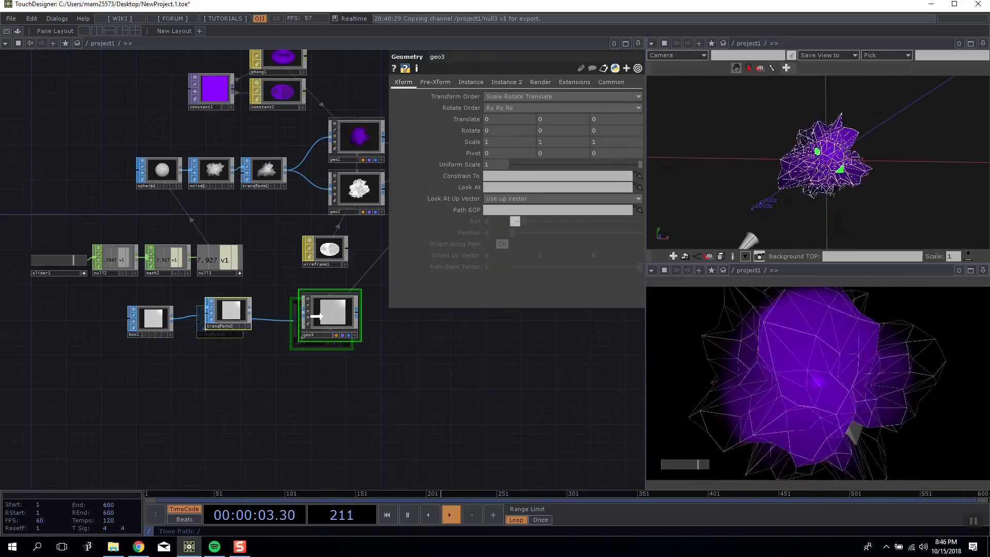
Arrange box1, transform2 and geo3 as a spaced-out row below the slider chain.
{"action": "left_click_drag", "start_coordinate": [316, 317], "coordinate": [326, 324]}
{"action": "left_click_drag", "start_coordinate": [237, 323], "coordinate": [210, 325]}
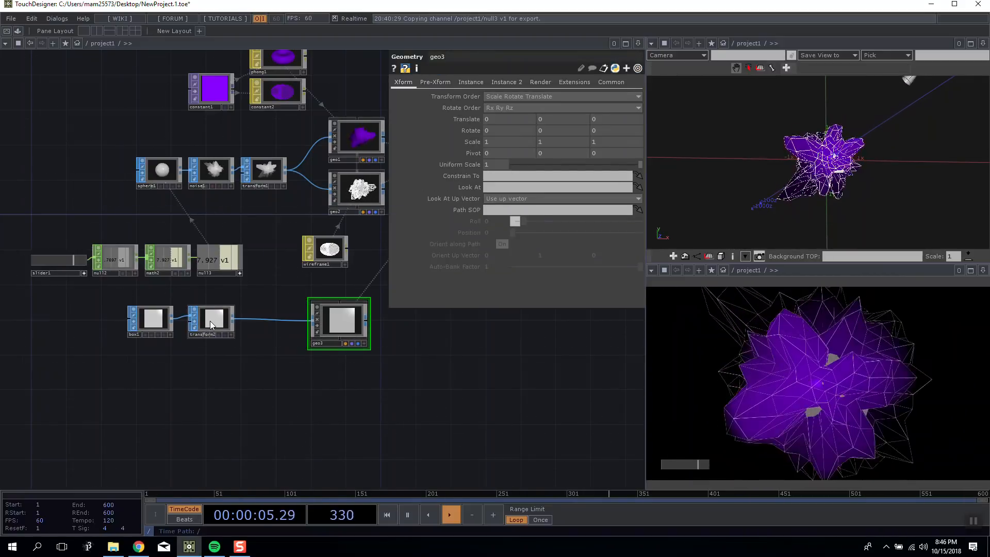
{"action": "left_click", "coordinate": [147, 323]}
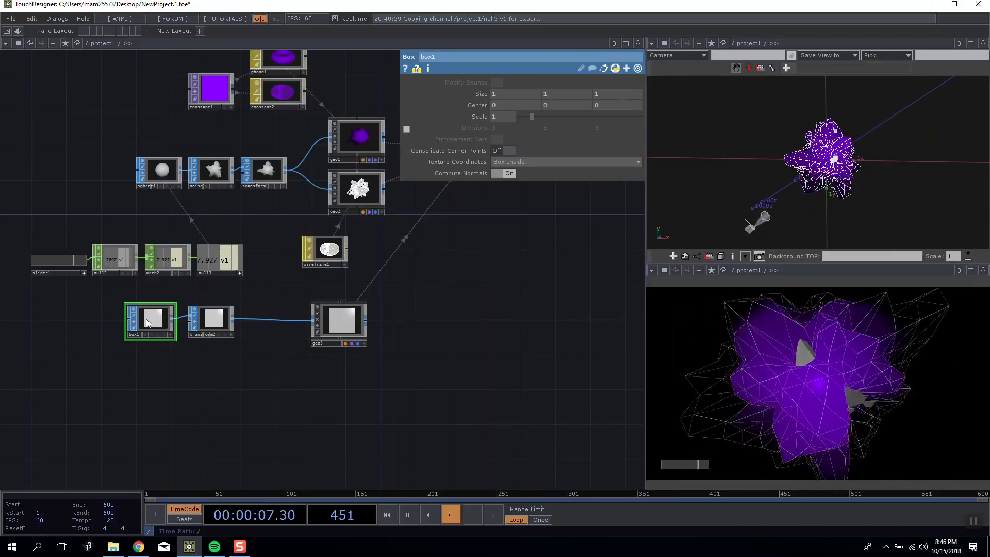
{"action": "left_click_drag", "start_coordinate": [218, 324], "coordinate": [239, 324]}
{"action": "left_click_drag", "start_coordinate": [335, 326], "coordinate": [329, 326]}
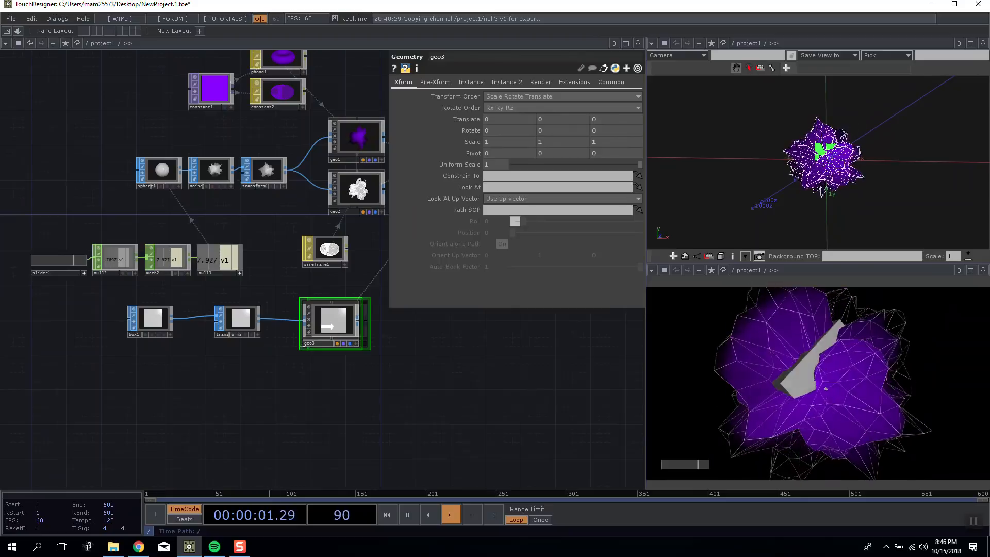
Set the X, Y and Z scale of transform2 to 17 and home the scene view on the enlarged box.
{"action": "left_click_drag", "start_coordinate": [413, 365], "coordinate": [298, 355]}
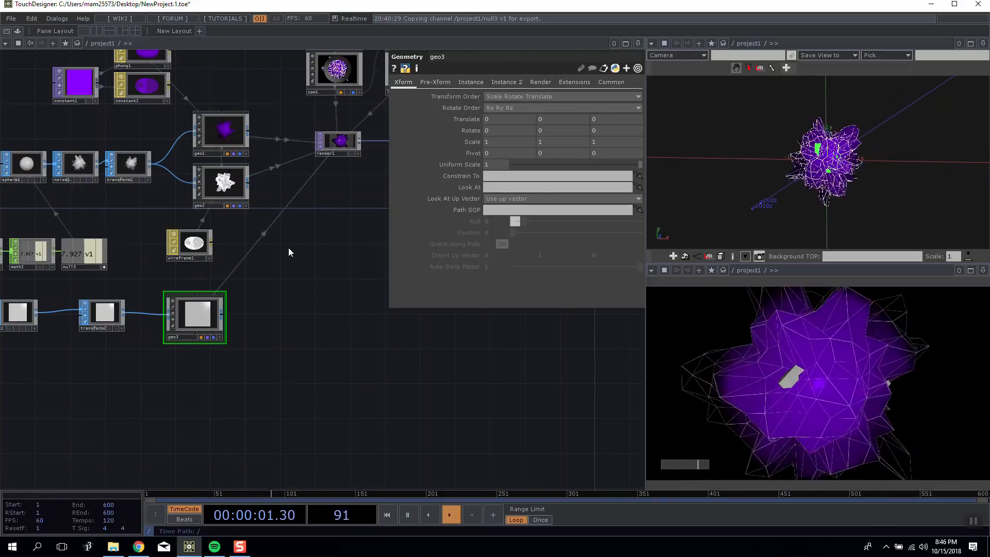
{"action": "left_click_drag", "start_coordinate": [347, 332], "coordinate": [365, 335]}
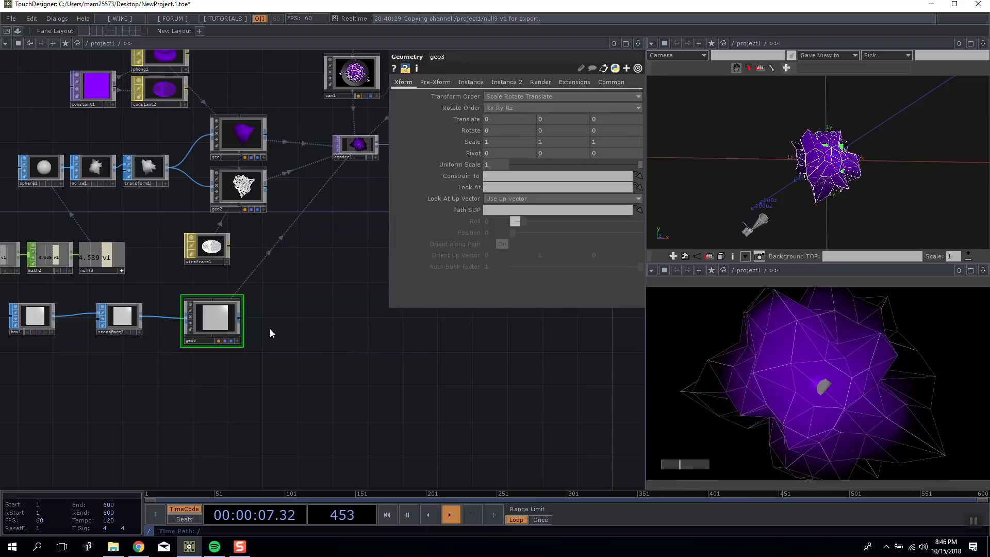
{"action": "left_click", "coordinate": [119, 317]}
{"action": "middle_click_drag", "start_coordinate": [467, 153], "coordinate": [567, 143]}
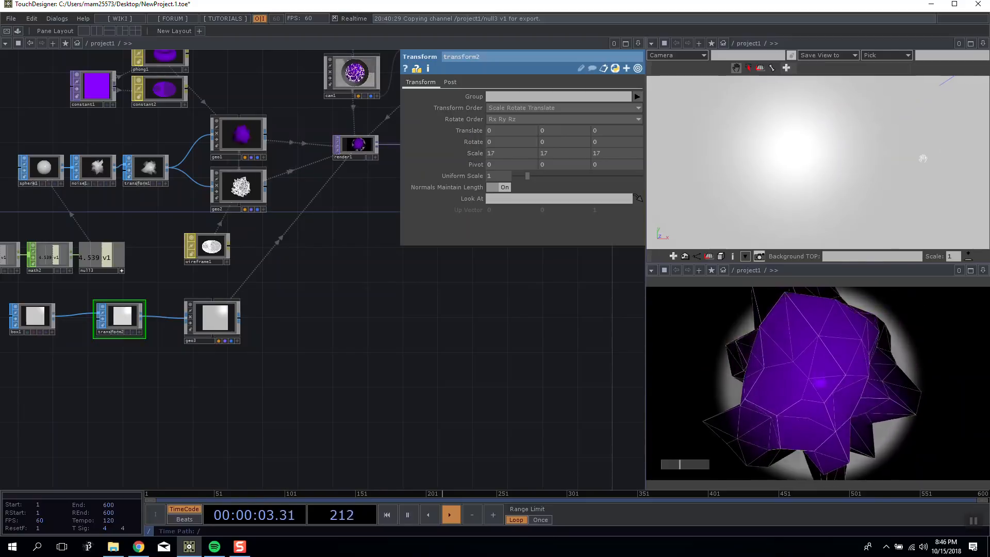
{"action": "right_click", "coordinate": [861, 147]}
{"action": "left_click", "coordinate": [864, 145]}
{"action": "scroll", "coordinate": [839, 177], "scroll_direction": "down", "scroll_amount": 2}
{"action": "left_click_drag", "start_coordinate": [839, 176], "coordinate": [824, 173]}
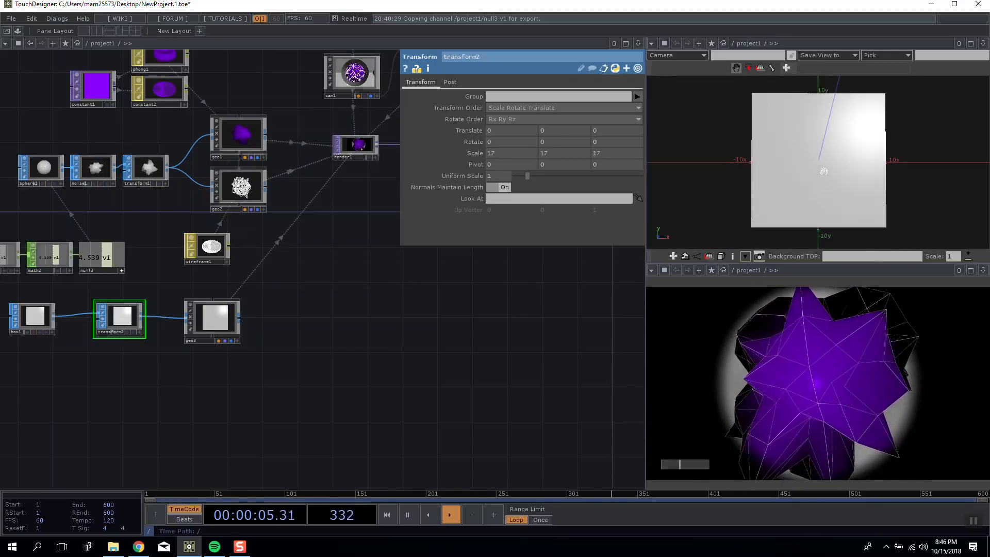
Assign the wireframe1 material to geo3 and compare the box with geo1 in the scene view.
{"action": "left_click", "coordinate": [212, 319]}
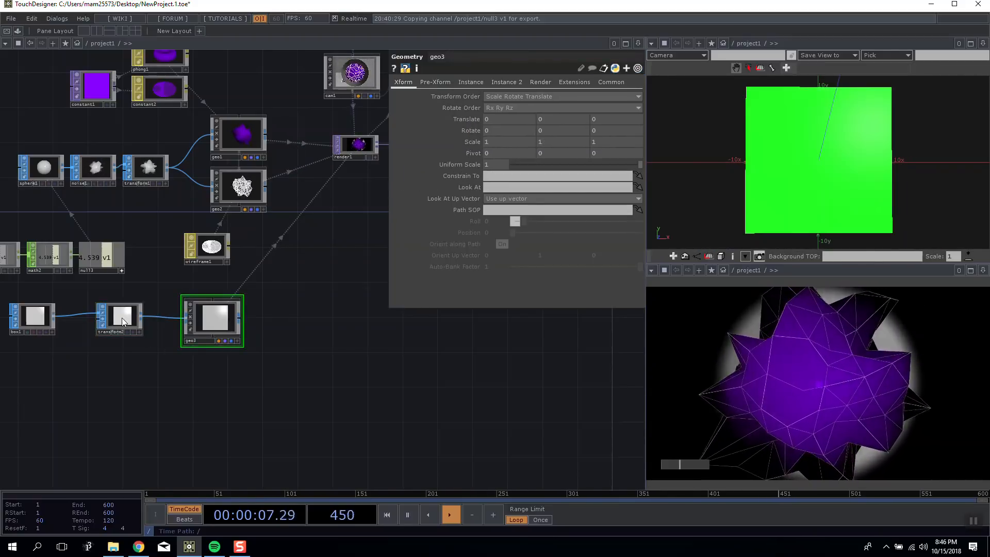
{"action": "mouse_move", "coordinate": [209, 318]}
{"action": "left_mouse_down"}
{"action": "mouse_move", "coordinate": [226, 319]}
{"action": "mouse_move", "coordinate": [217, 310]}
{"action": "left_mouse_up"}
{"action": "left_click_drag", "start_coordinate": [240, 346], "coordinate": [254, 340]}
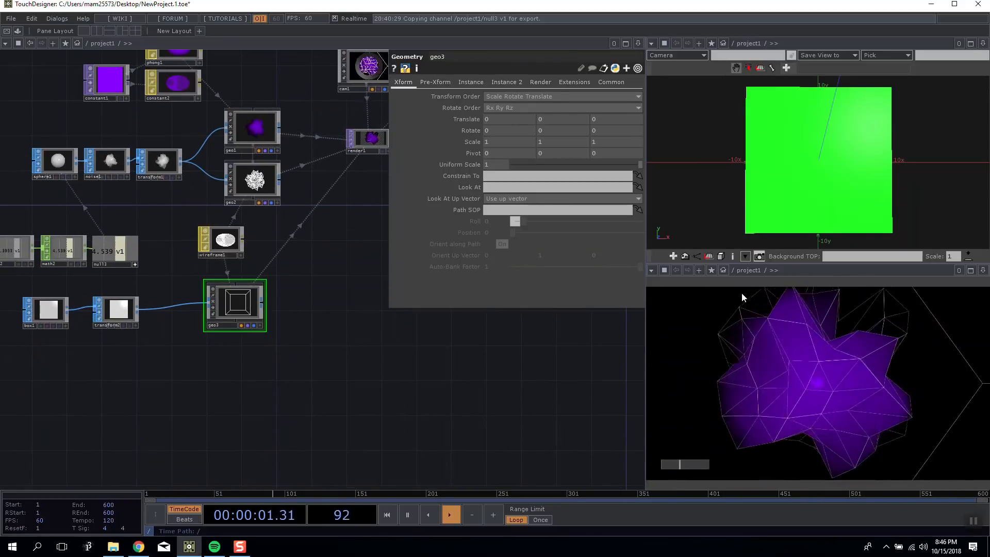
{"action": "left_click_drag", "start_coordinate": [830, 158], "coordinate": [857, 151]}
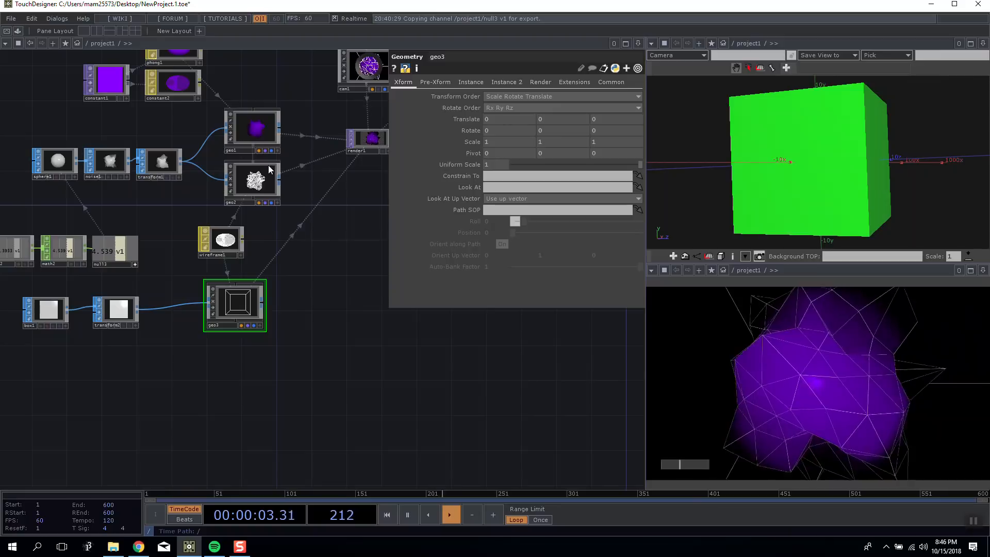
{"action": "left_click", "coordinate": [249, 129]}
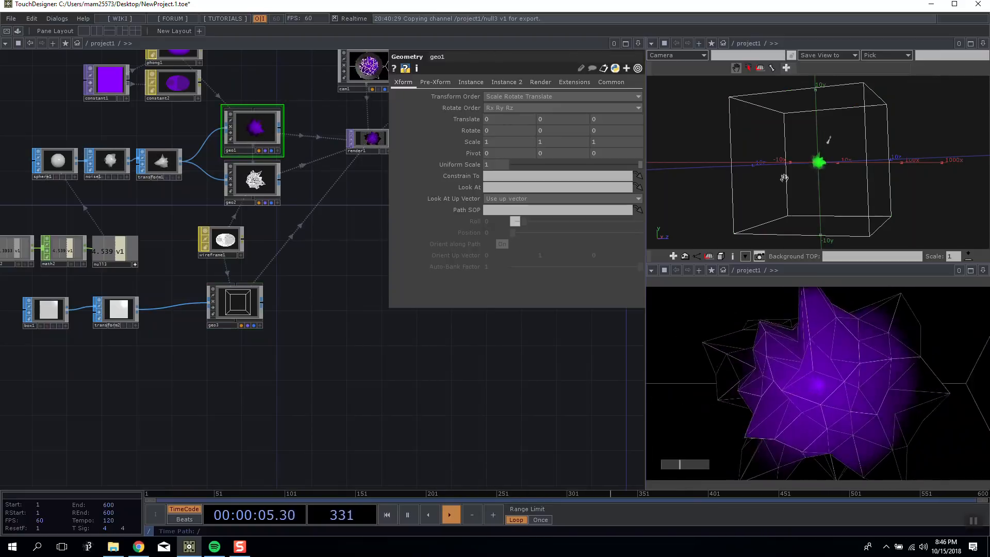
{"action": "left_click", "coordinate": [230, 316]}
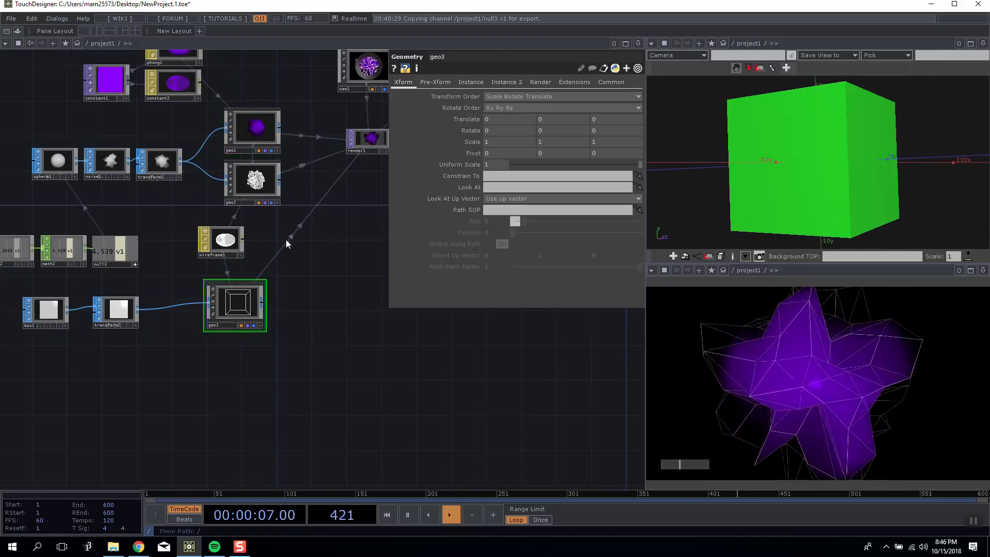
Set the X, Y and Z scale of transform2 to 8.
{"action": "left_click", "coordinate": [123, 313]}
{"action": "middle_click_drag", "start_coordinate": [468, 148], "coordinate": [462, 137]}
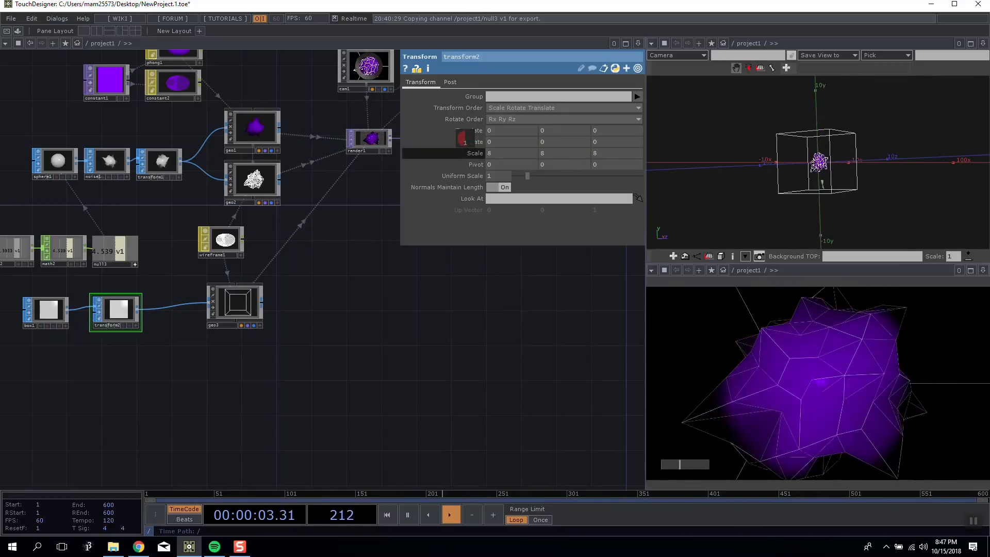
{"action": "left_click_drag", "start_coordinate": [845, 171], "coordinate": [726, 214]}
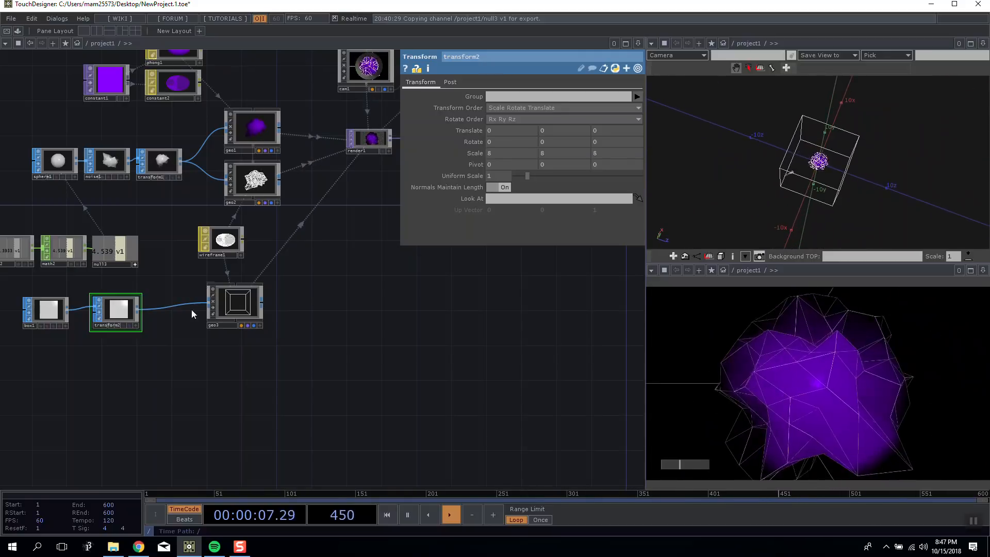
Create a Constant MAT below the box chain and assign it to geo3 in place of the wireframe.
{"action": "double_click", "coordinate": [258, 395]}
{"action": "left_click", "coordinate": [184, 277]}
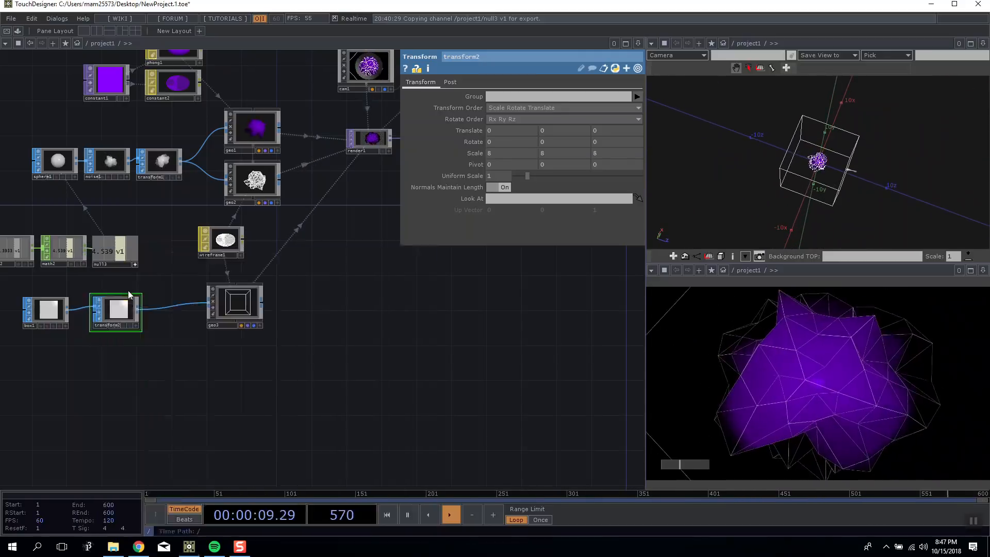
{"action": "left_click", "coordinate": [197, 351]}
{"action": "left_click_drag", "start_coordinate": [197, 350], "coordinate": [251, 305]}
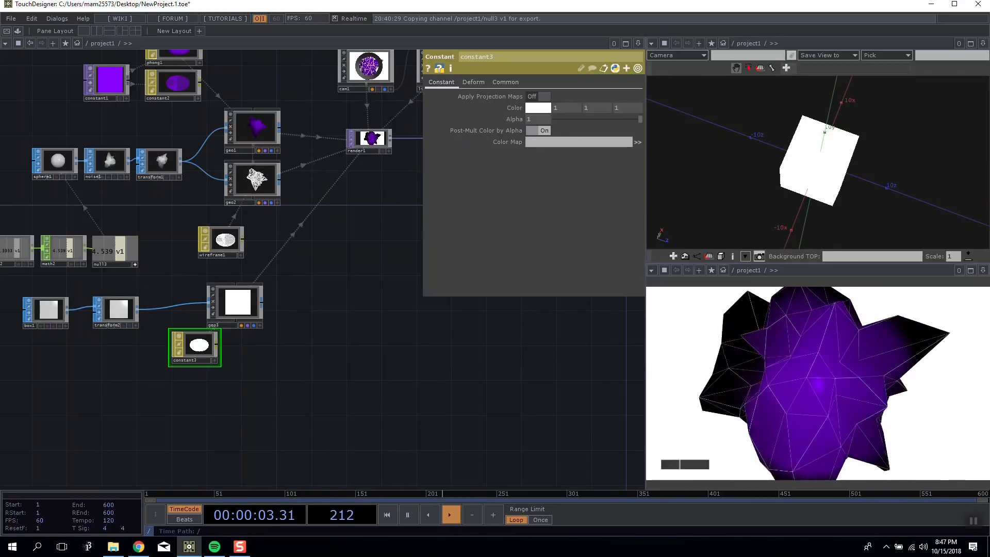
{"action": "left_click_drag", "start_coordinate": [850, 168], "coordinate": [750, 147]}
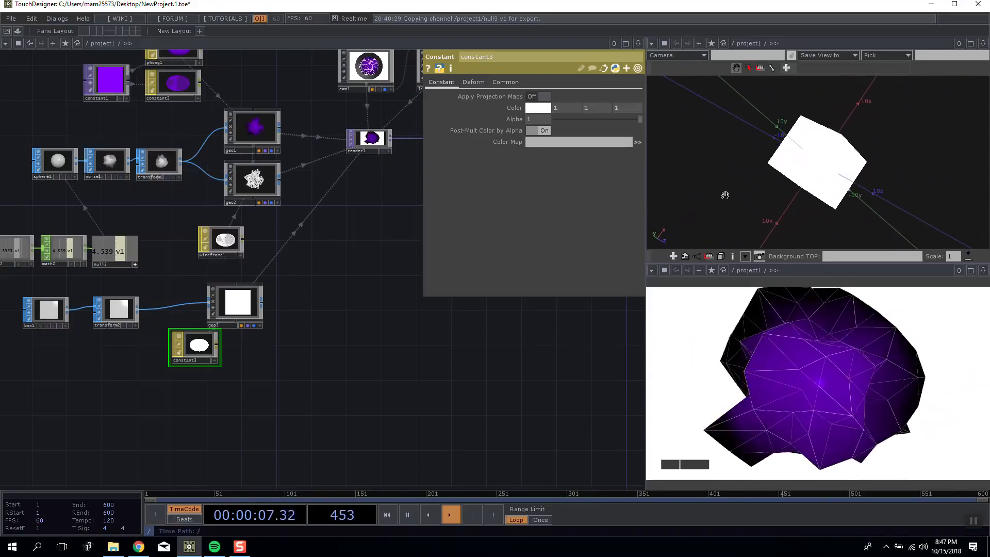
Try parenting the box geometry geo3 to another component.
{"action": "left_click", "coordinate": [236, 309]}
{"action": "left_click", "coordinate": [158, 310]}
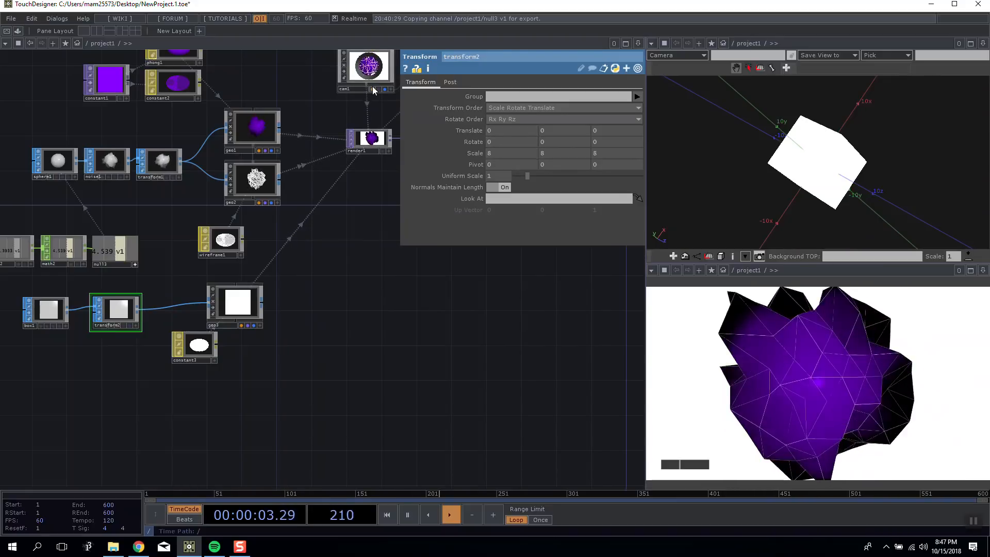
{"action": "left_click_drag", "start_coordinate": [249, 264], "coordinate": [240, 279]}
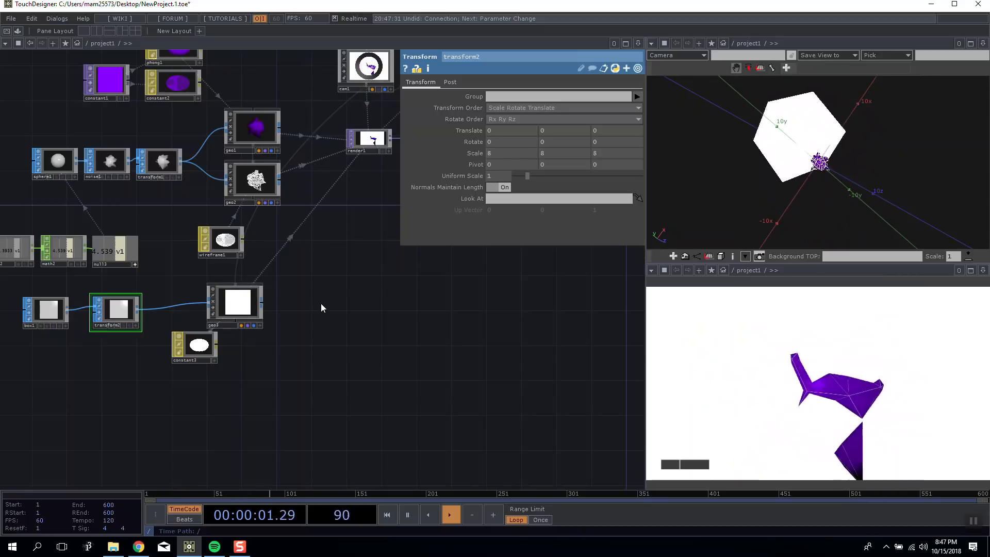
Undo the Constant material's assignment and creation, and disconnect geo3 from its parent.
{"action": "key", "text": "ctrl+z"}
{"action": "key", "text": "ctrl+z"}
{"action": "right_click", "coordinate": [249, 224]}
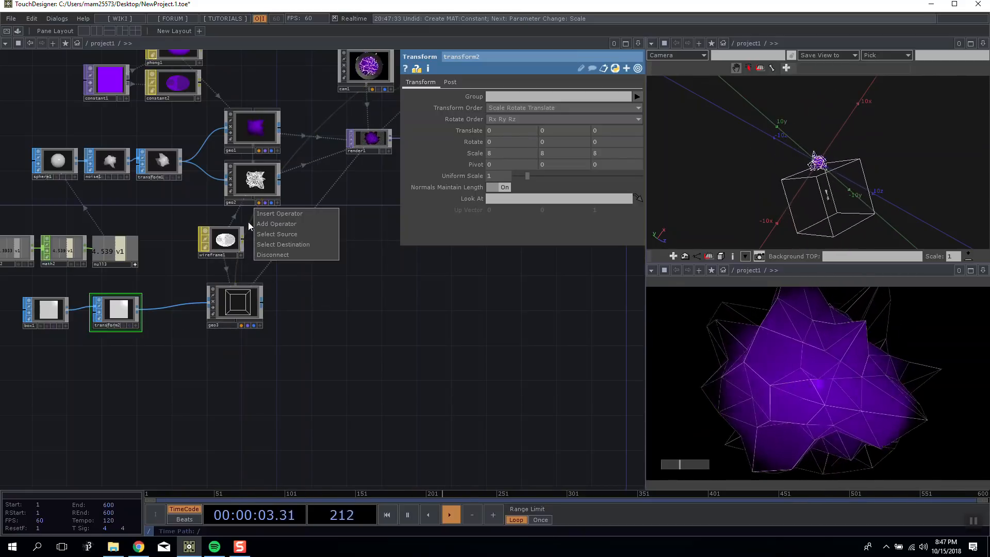
{"action": "left_click", "coordinate": [277, 256]}
Add a Constant MAT below transform2 again and apply it to geo3.
{"action": "key", "text": "Tab"}
{"action": "left_click", "coordinate": [16, 277]}
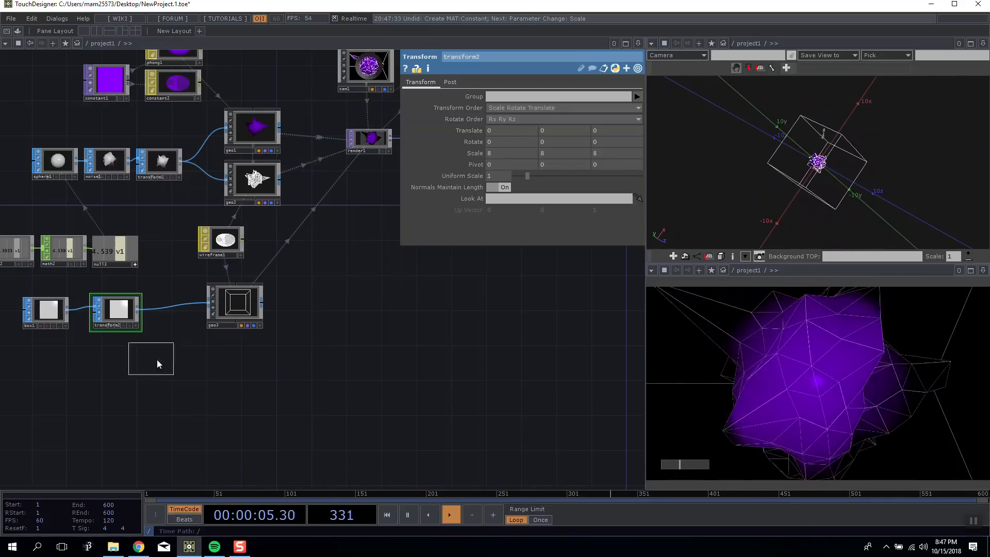
{"action": "left_click", "coordinate": [169, 363]}
{"action": "left_click_drag", "start_coordinate": [170, 364], "coordinate": [251, 301]}
Set the X, Y and Z scale of transform2 to 10.
{"action": "left_click_drag", "start_coordinate": [326, 282], "coordinate": [346, 273]}
{"action": "left_click", "coordinate": [262, 296]}
{"action": "left_click", "coordinate": [137, 301]}
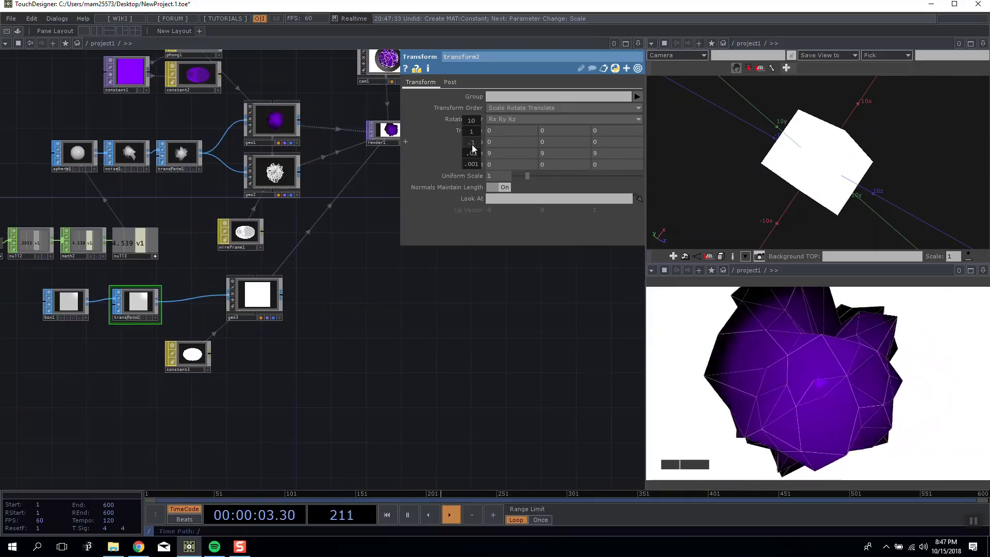
{"action": "middle_click_drag", "start_coordinate": [479, 148], "coordinate": [485, 143]}
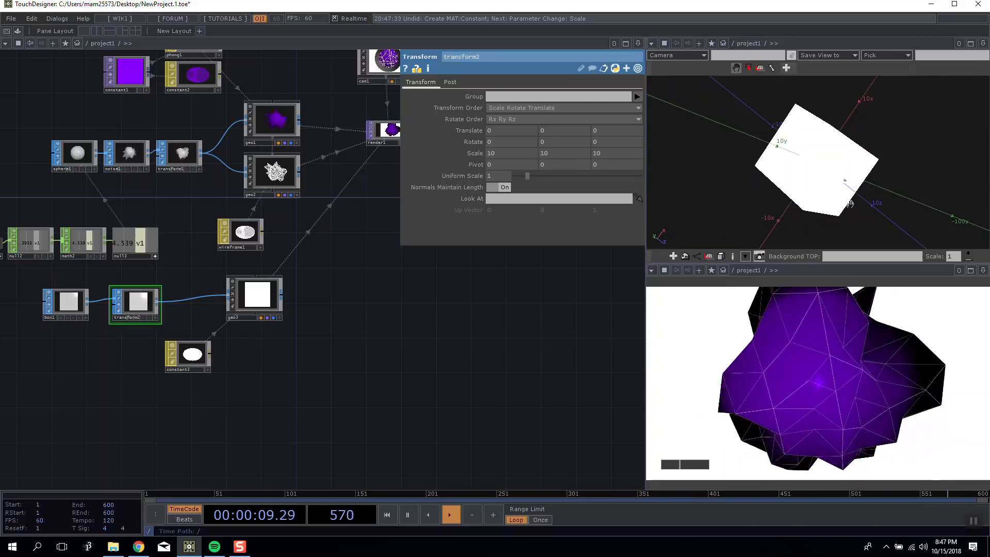
Delete the constant3 material below geo3.
{"action": "left_click_drag", "start_coordinate": [532, 365], "coordinate": [446, 299]}
{"action": "left_click", "coordinate": [106, 335]}
{"action": "key", "text": "Delete"}
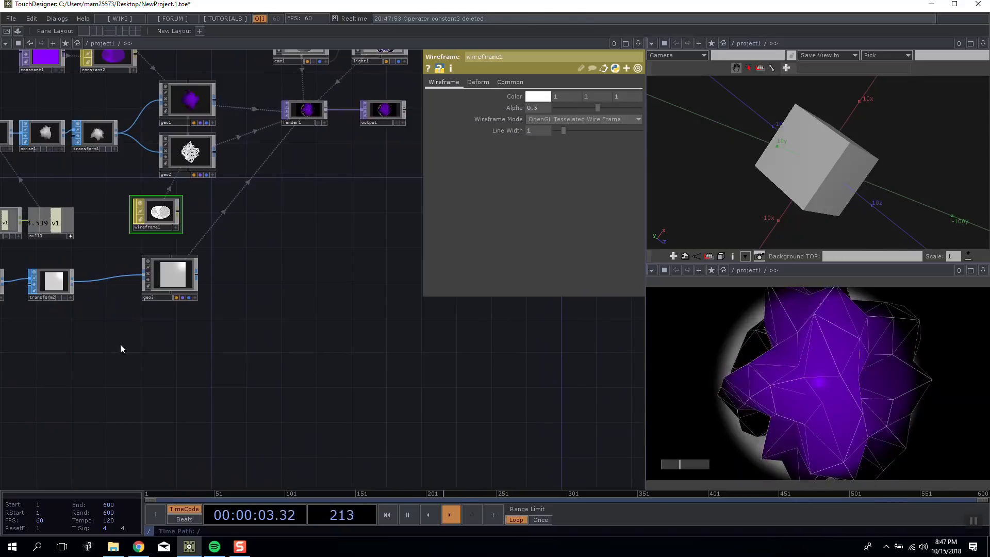
{"action": "key", "text": "Tab"}
{"action": "left_click", "coordinate": [37, 301]}
{"action": "left_click", "coordinate": [101, 327]}
{"action": "key", "text": "Delete"}
Create a Phong MAT, assign it to geo3 and place it just below that node.
{"action": "key", "text": "Tab"}
{"action": "left_click", "coordinate": [32, 307]}
{"action": "left_click", "coordinate": [130, 326]}
{"action": "left_click_drag", "start_coordinate": [130, 326], "coordinate": [174, 274]}
{"action": "left_click", "coordinate": [174, 276]}
{"action": "scroll", "coordinate": [167, 342], "scroll_direction": "up", "scroll_amount": 3}
{"action": "scroll", "coordinate": [168, 342], "scroll_direction": "up", "scroll_amount": 2}
{"action": "left_click_drag", "start_coordinate": [168, 342], "coordinate": [256, 351]}
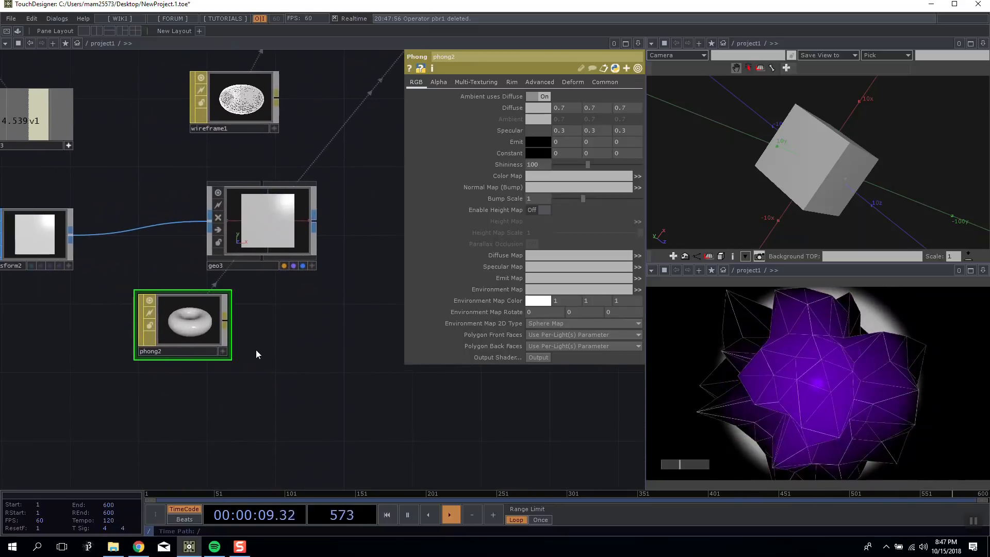
{"action": "left_click_drag", "start_coordinate": [218, 324], "coordinate": [237, 342]}
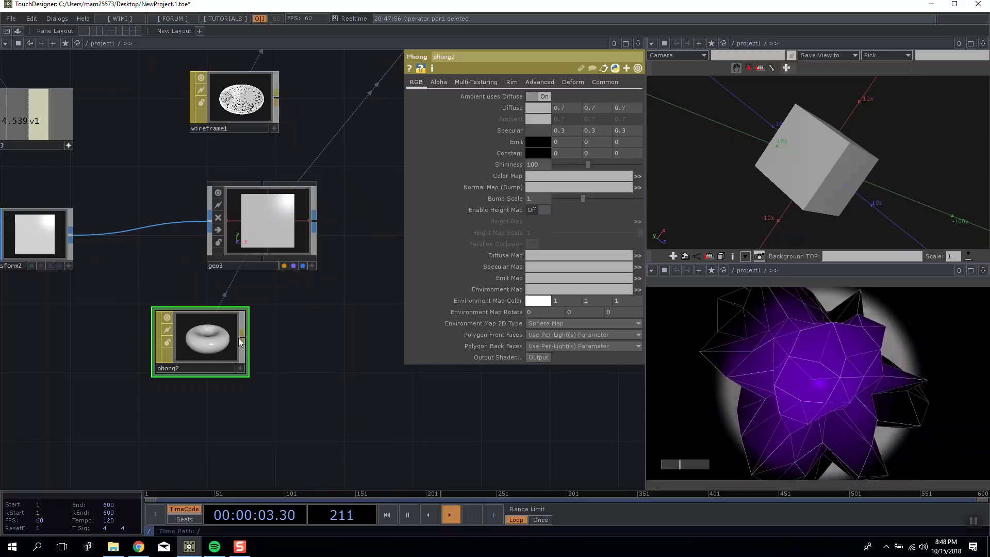
Examine the Phong-shaded box from outside and inside in the scene view, then home the view.
{"action": "left_click_drag", "start_coordinate": [825, 181], "coordinate": [777, 168]}
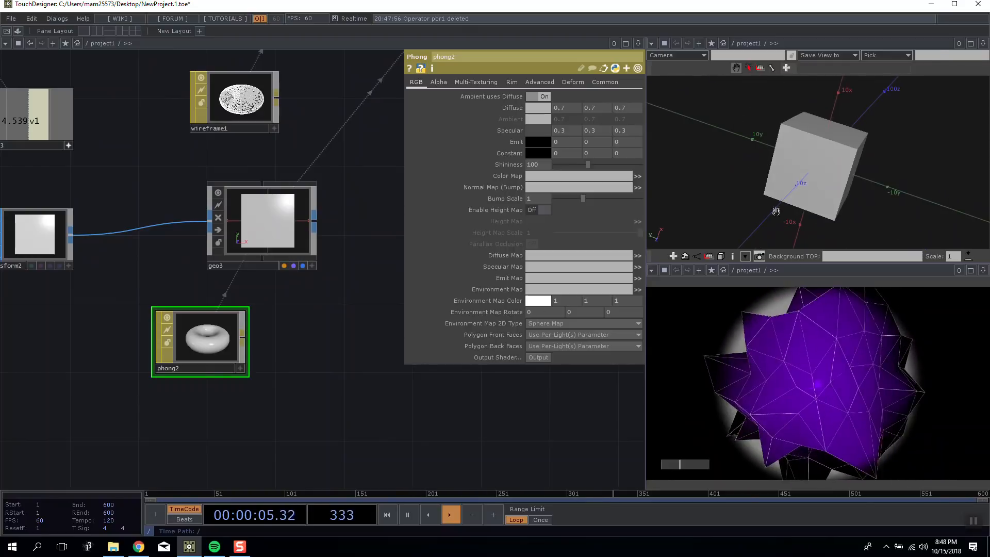
{"action": "left_click_drag", "start_coordinate": [394, 412], "coordinate": [292, 410]}
{"action": "left_click_drag", "start_coordinate": [333, 357], "coordinate": [403, 373]}
{"action": "left_click_drag", "start_coordinate": [800, 185], "coordinate": [770, 154]}
{"action": "middle_click_drag", "start_coordinate": [776, 173], "coordinate": [751, 3]}
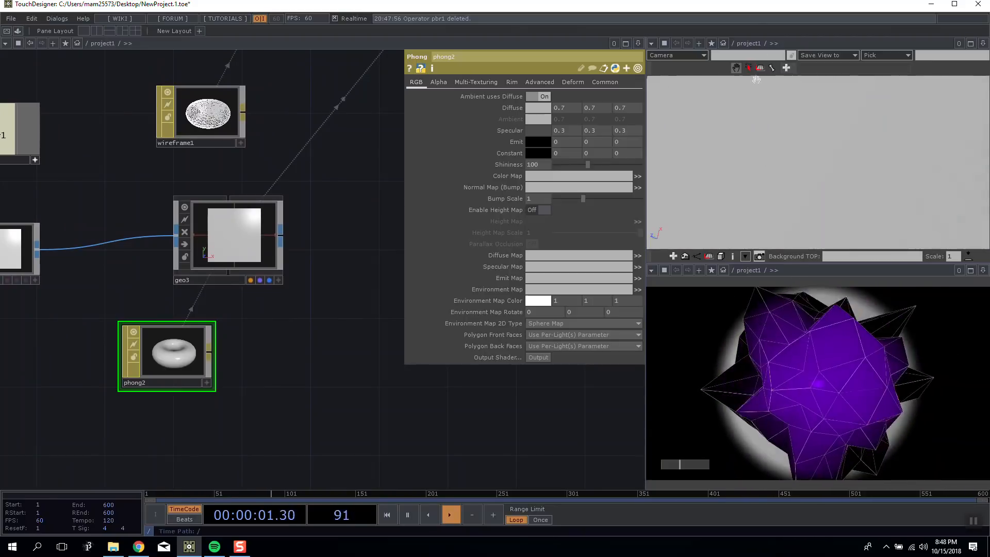
{"action": "middle_click_drag", "start_coordinate": [778, 95], "coordinate": [775, 56]}
{"action": "middle_click_drag", "start_coordinate": [791, 150], "coordinate": [780, 173]}
{"action": "right_click", "coordinate": [805, 132]}
{"action": "left_click", "coordinate": [825, 148]}
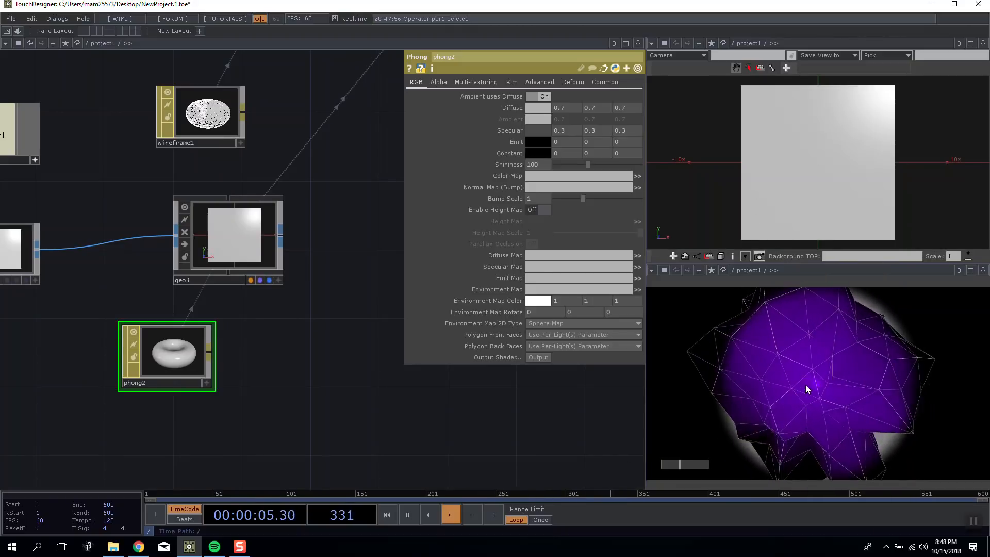
Turn on Blending (Transparency) for the phong2 material.
{"action": "left_click_drag", "start_coordinate": [223, 359], "coordinate": [188, 355]}
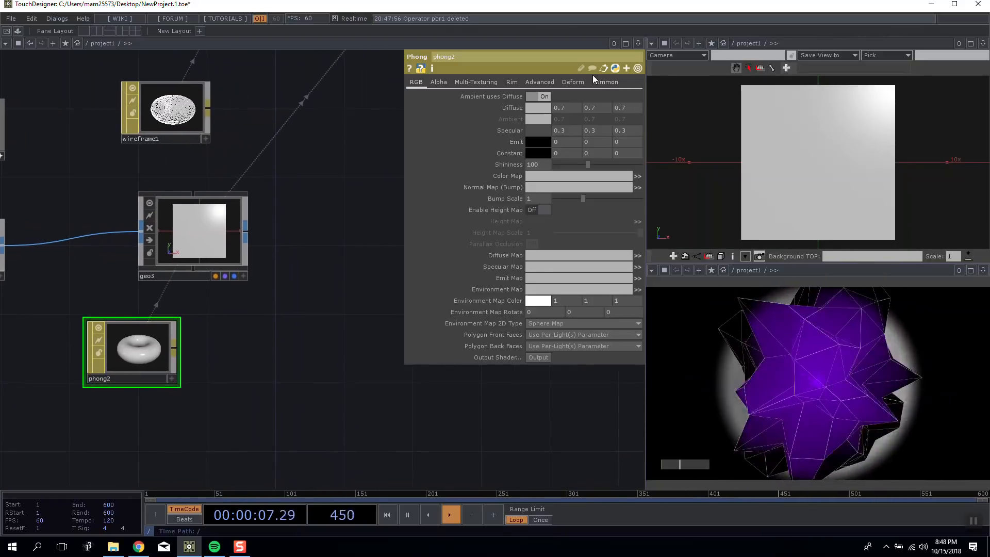
{"action": "left_click", "coordinate": [573, 82]}
{"action": "left_click", "coordinate": [540, 82]}
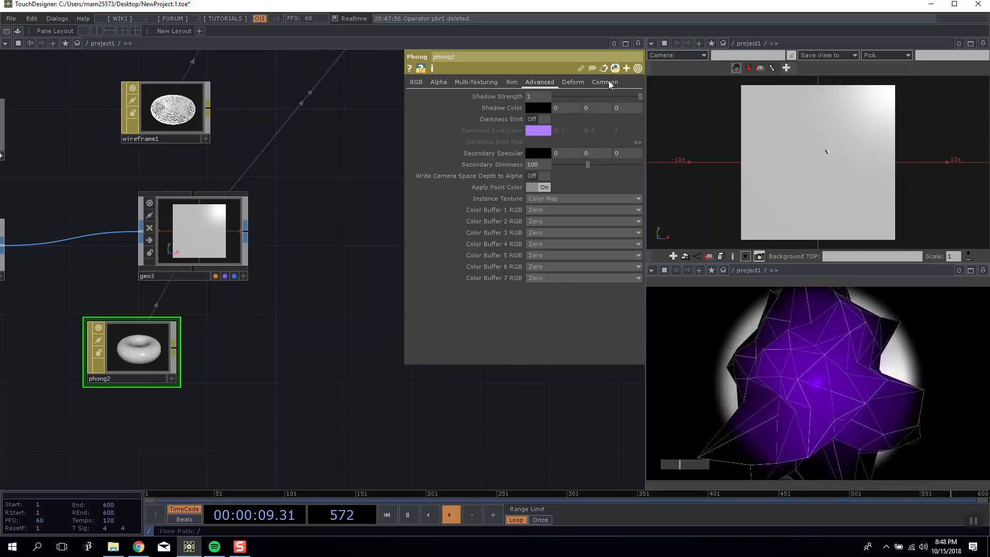
{"action": "left_click", "coordinate": [606, 82]}
{"action": "left_click", "coordinate": [538, 97]}
{"action": "left_click_drag", "start_coordinate": [327, 246], "coordinate": [299, 258]}
{"action": "scroll", "coordinate": [299, 258], "scroll_direction": "down", "scroll_amount": 4}
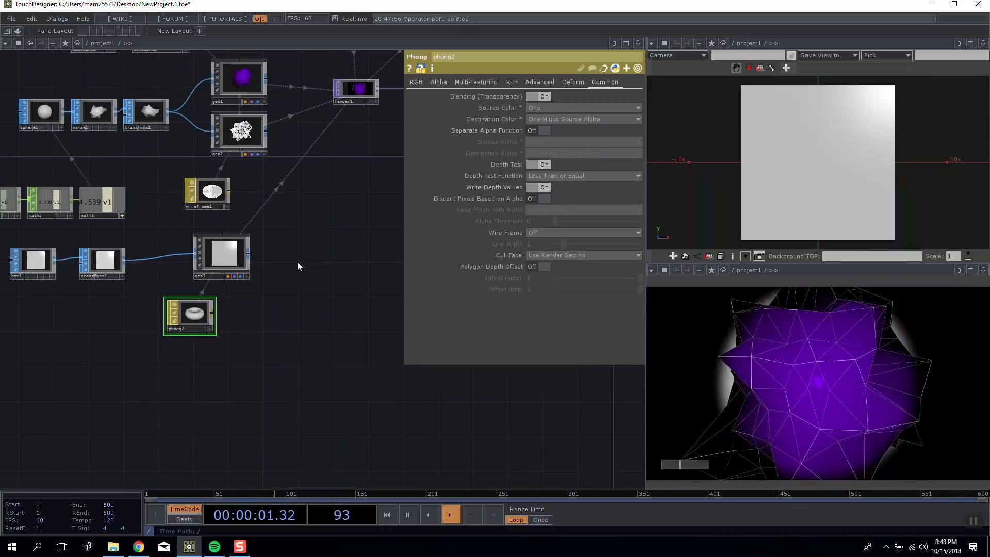
{"action": "key", "text": "Tab"}
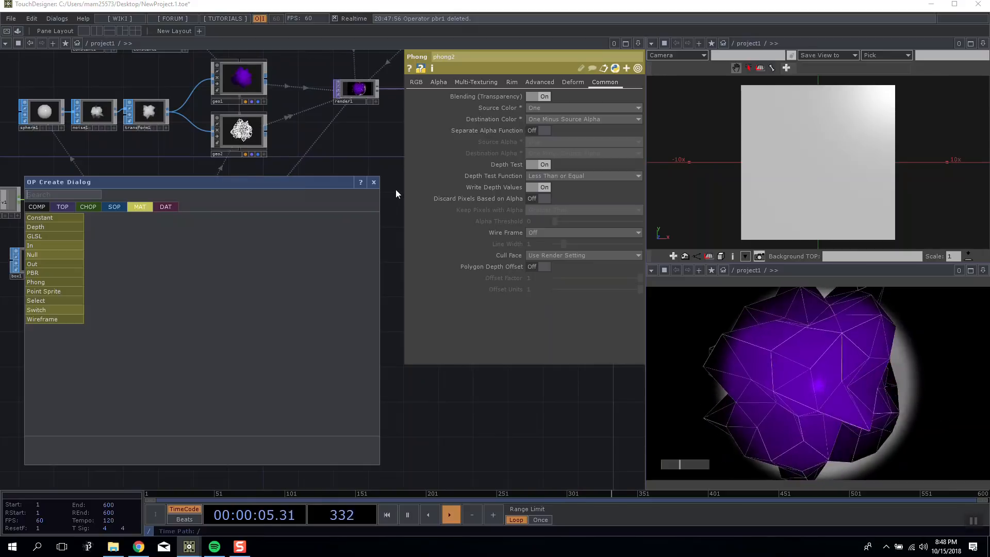
{"action": "left_click", "coordinate": [375, 182]}
Add a second Camera COMP to the network and place it just below render1.
{"action": "left_click_drag", "start_coordinate": [370, 166], "coordinate": [267, 291]}
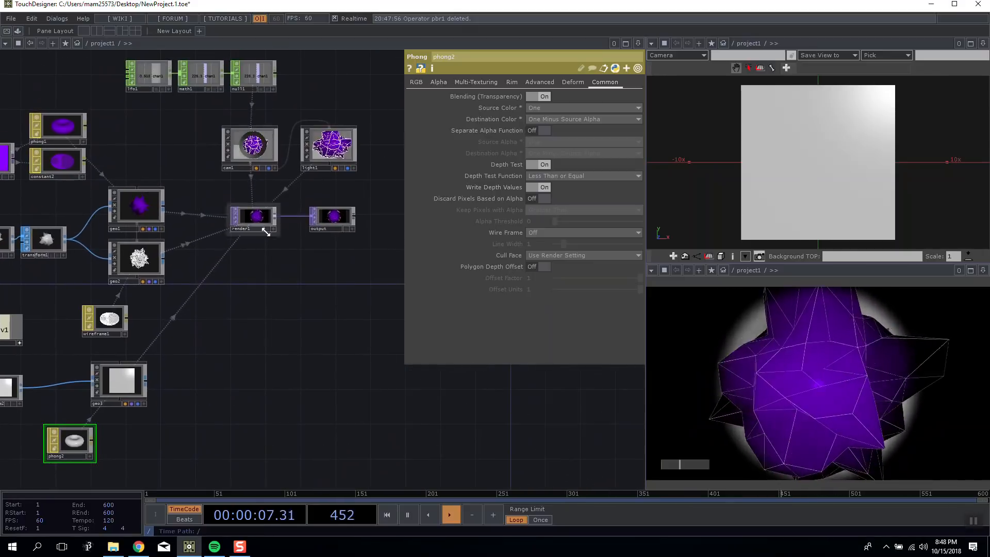
{"action": "scroll", "coordinate": [265, 172], "scroll_direction": "up", "scroll_amount": 5}
{"action": "left_click_drag", "start_coordinate": [265, 175], "coordinate": [250, 229]}
{"action": "scroll", "coordinate": [253, 294], "scroll_direction": "up", "scroll_amount": 2}
{"action": "left_click_drag", "start_coordinate": [330, 414], "coordinate": [332, 320]}
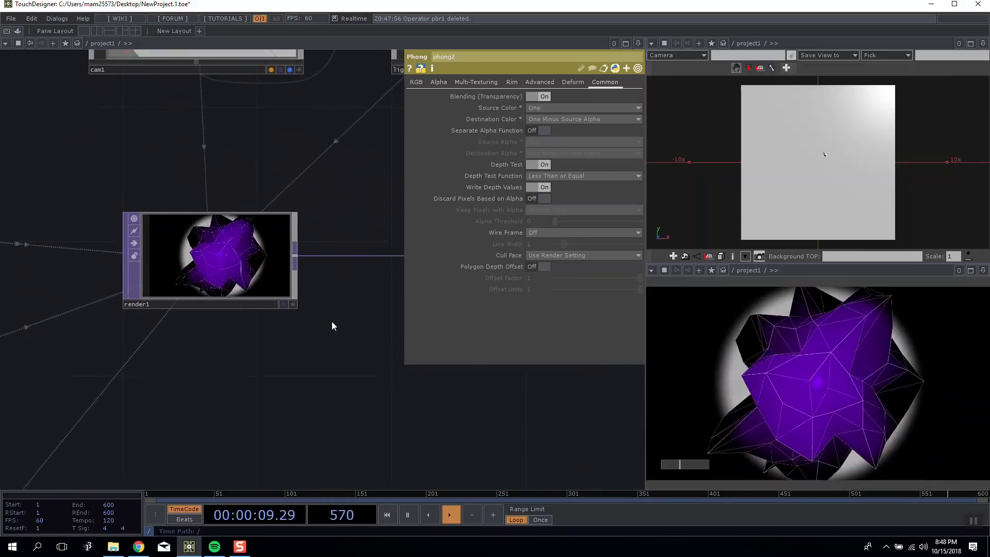
{"action": "scroll", "coordinate": [332, 321], "scroll_direction": "down", "scroll_amount": 4}
{"action": "key", "text": "Tab"}
{"action": "left_click", "coordinate": [103, 278]}
{"action": "left_click", "coordinate": [132, 328]}
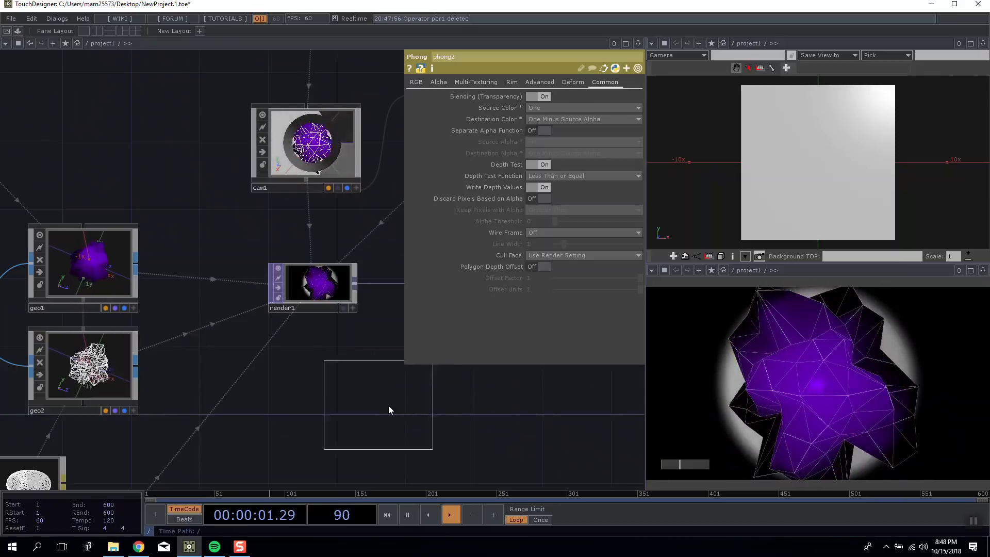
{"action": "left_click", "coordinate": [384, 402]}
{"action": "left_click_drag", "start_coordinate": [460, 387], "coordinate": [297, 383]}
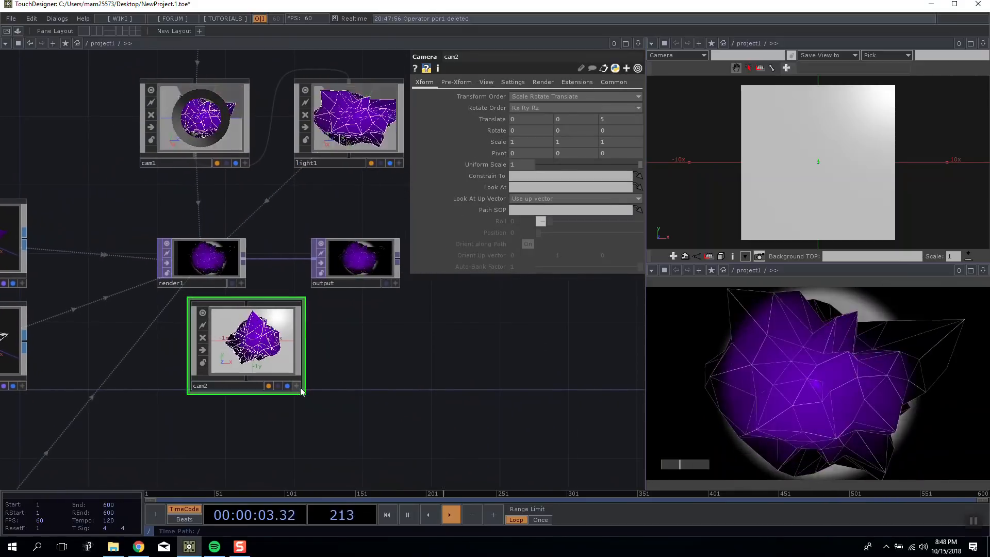
{"action": "key", "text": "Tab"}
{"action": "left_click", "coordinate": [231, 278]}
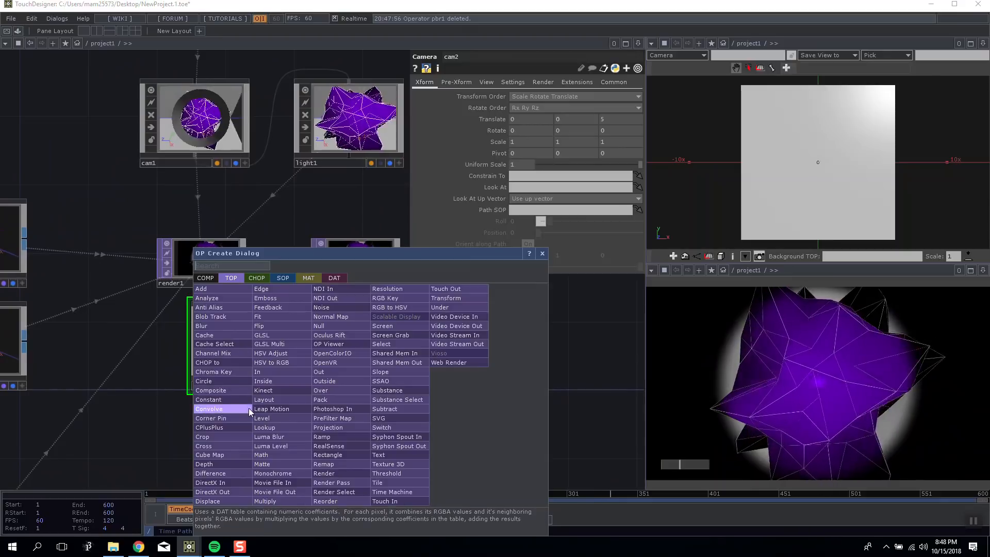
{"action": "left_click", "coordinate": [333, 461]}
{"action": "left_click", "coordinate": [372, 412]}
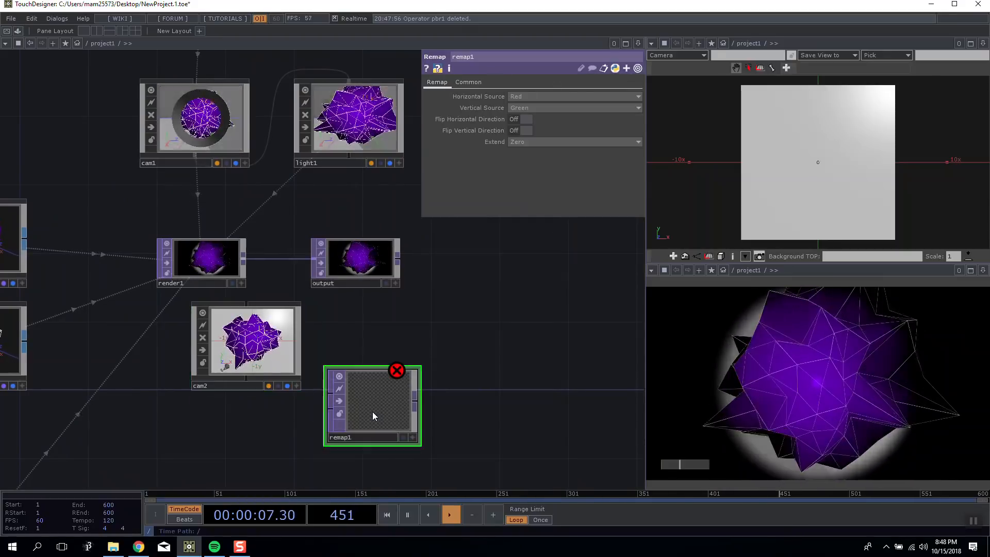
{"action": "key", "text": "Delete"}
Add a second Render TOP below cam2 and set its camera to cam2.
{"action": "key", "text": "Tab"}
{"action": "left_click", "coordinate": [346, 472]}
{"action": "left_click", "coordinate": [341, 434]}
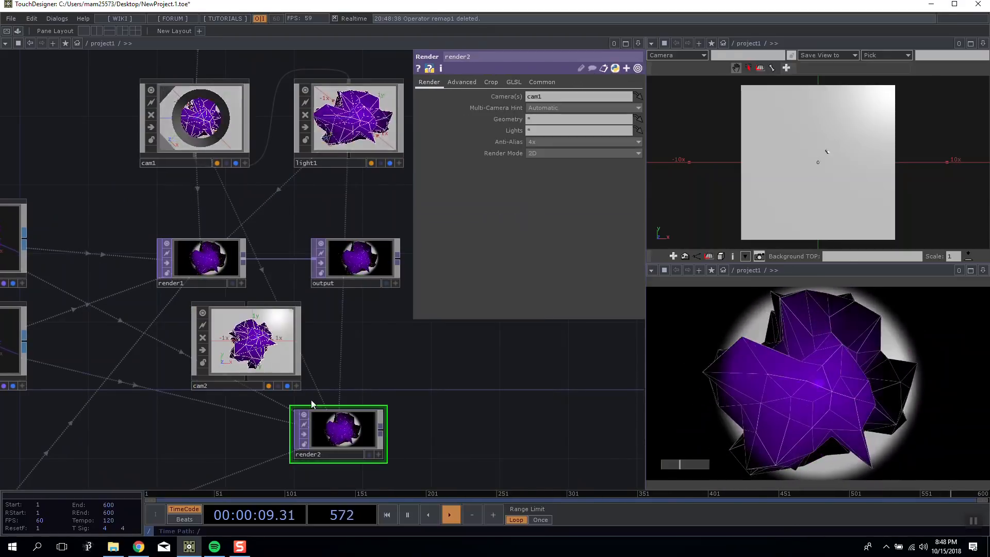
{"action": "left_click", "coordinate": [293, 336]}
{"action": "left_click", "coordinate": [358, 420]}
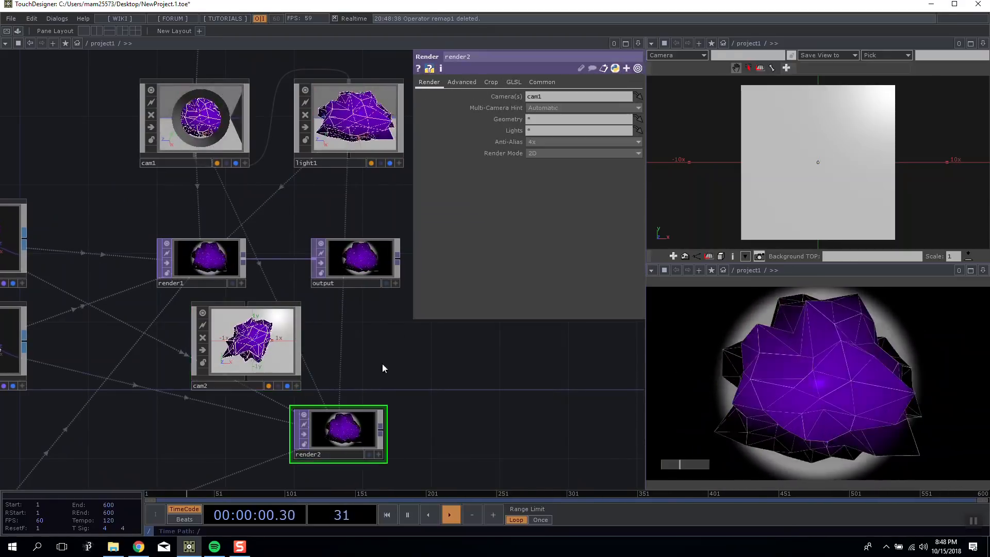
{"action": "left_click", "coordinate": [543, 96]}
{"action": "type", "text": "cam2"}
{"action": "key", "text": "Return"}
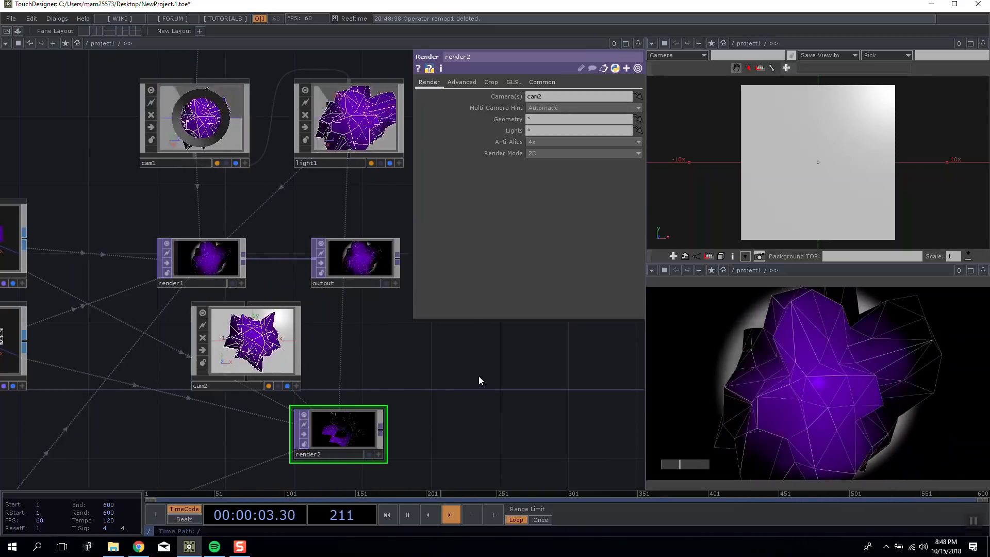
Move the cam2 node to the free space on the output side of render2.
{"action": "scroll", "coordinate": [330, 423], "scroll_direction": "up", "scroll_amount": 5}
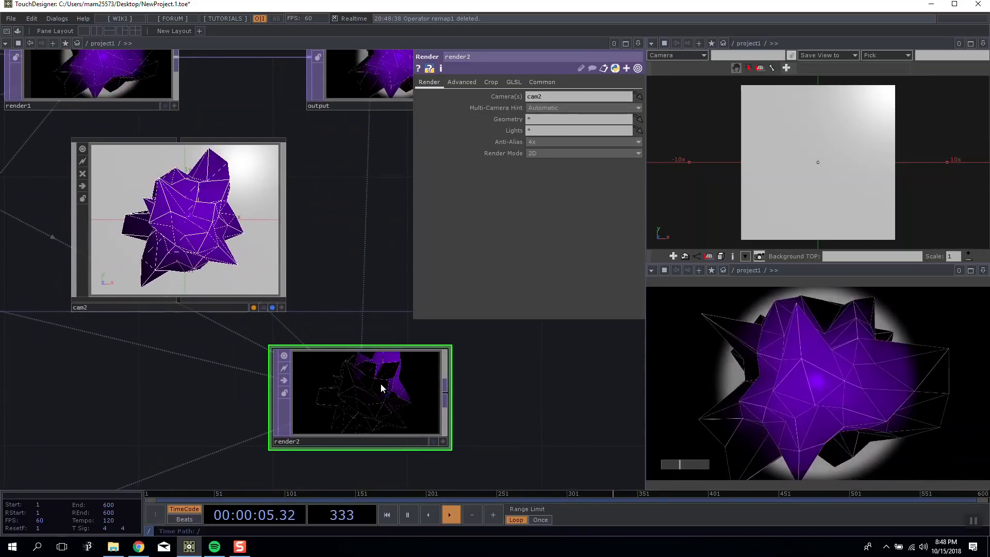
{"action": "scroll", "coordinate": [380, 383], "scroll_direction": "down", "scroll_amount": 3}
{"action": "scroll", "coordinate": [379, 384], "scroll_direction": "up", "scroll_amount": 3}
{"action": "left_click_drag", "start_coordinate": [283, 191], "coordinate": [652, 427]}
{"action": "left_click_drag", "start_coordinate": [536, 317], "coordinate": [324, 239]}
{"action": "left_click_drag", "start_coordinate": [385, 338], "coordinate": [416, 276]}
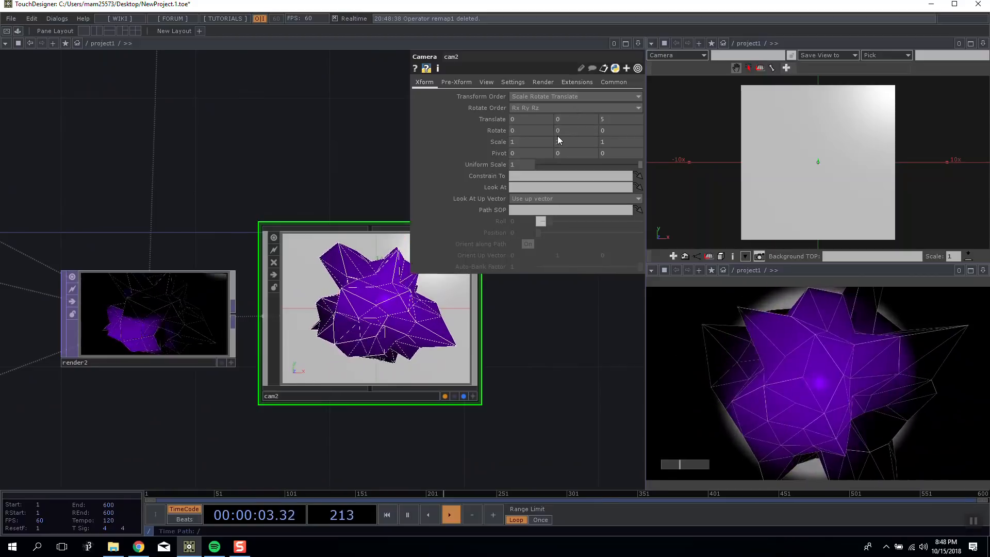
Try adjusting cam2's Z translate and examine the resulting render2 preview.
{"action": "mouse_move", "coordinate": [614, 121]}
{"action": "left_mouse_down"}
{"action": "mouse_move", "coordinate": [604, 109]}
{"action": "mouse_move", "coordinate": [614, 109]}
{"action": "left_mouse_up"}
{"action": "left_click_drag", "start_coordinate": [188, 170], "coordinate": [131, 160]}
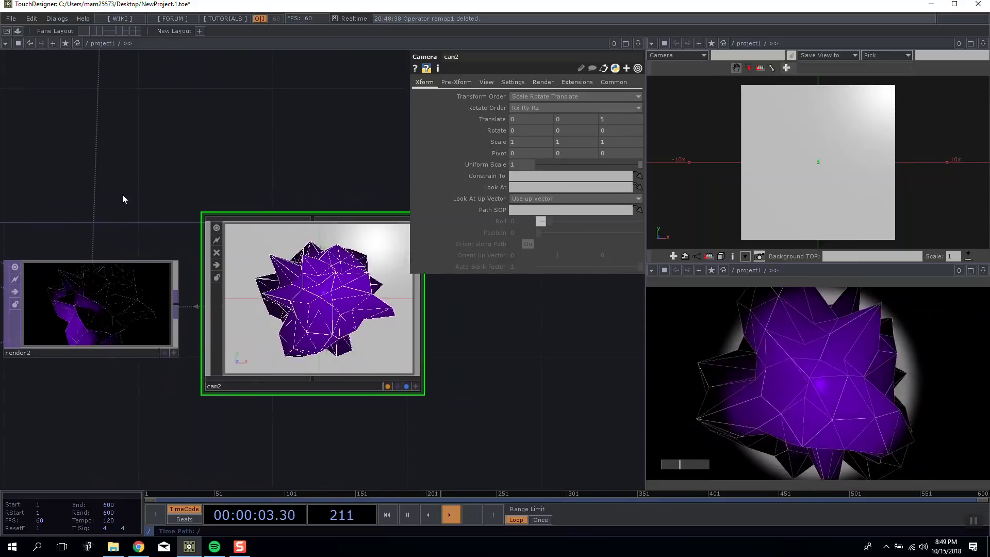
{"action": "left_click_drag", "start_coordinate": [124, 199], "coordinate": [228, 170]}
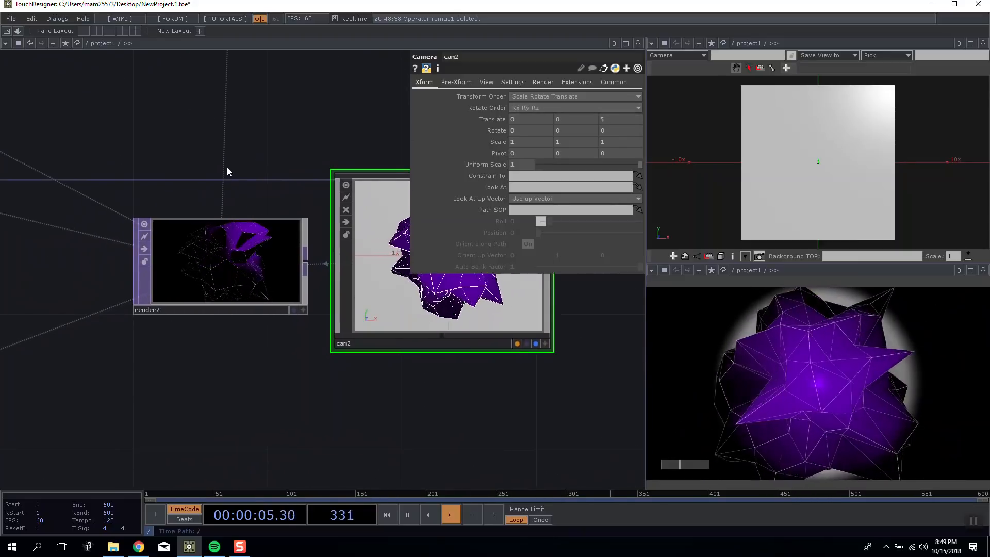
{"action": "scroll", "coordinate": [227, 170], "scroll_direction": "down", "scroll_amount": 2}
{"action": "scroll", "coordinate": [230, 170], "scroll_direction": "up", "scroll_amount": 2}
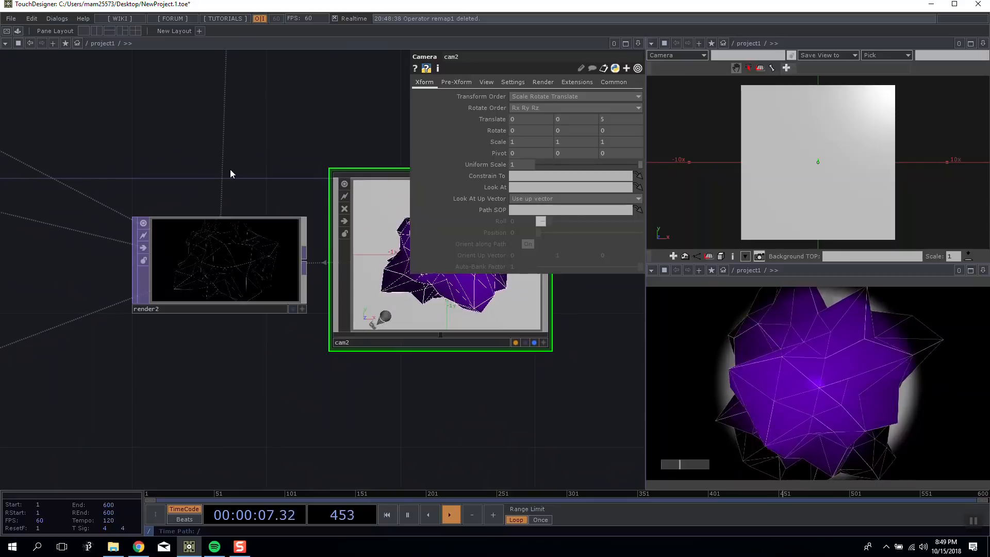
{"action": "left_click_drag", "start_coordinate": [256, 233], "coordinate": [256, 267]}
{"action": "left_click_drag", "start_coordinate": [245, 206], "coordinate": [244, 144]}
{"action": "mouse_move", "coordinate": [251, 229]}
{"action": "left_mouse_down"}
{"action": "mouse_move", "coordinate": [184, 264]}
{"action": "mouse_move", "coordinate": [251, 230]}
{"action": "left_mouse_up"}
{"action": "left_click_drag", "start_coordinate": [202, 256], "coordinate": [199, 231]}
{"action": "left_click_drag", "start_coordinate": [158, 178], "coordinate": [125, 190]}
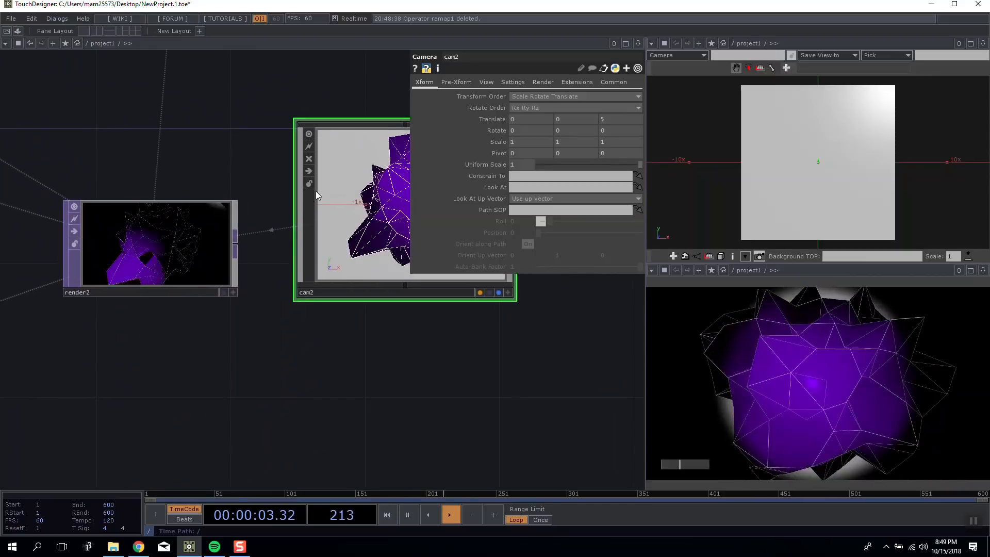
Set cam2's FOV angle to 90.
{"action": "left_click", "coordinate": [486, 82]}
{"action": "left_click_drag", "start_coordinate": [597, 144], "coordinate": [623, 145]}
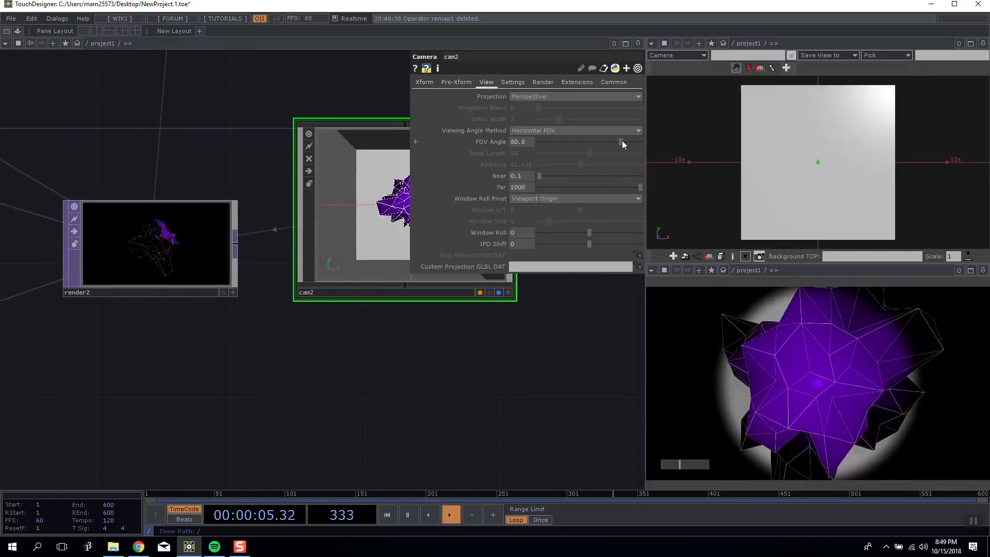
{"action": "type", "text": "90"}
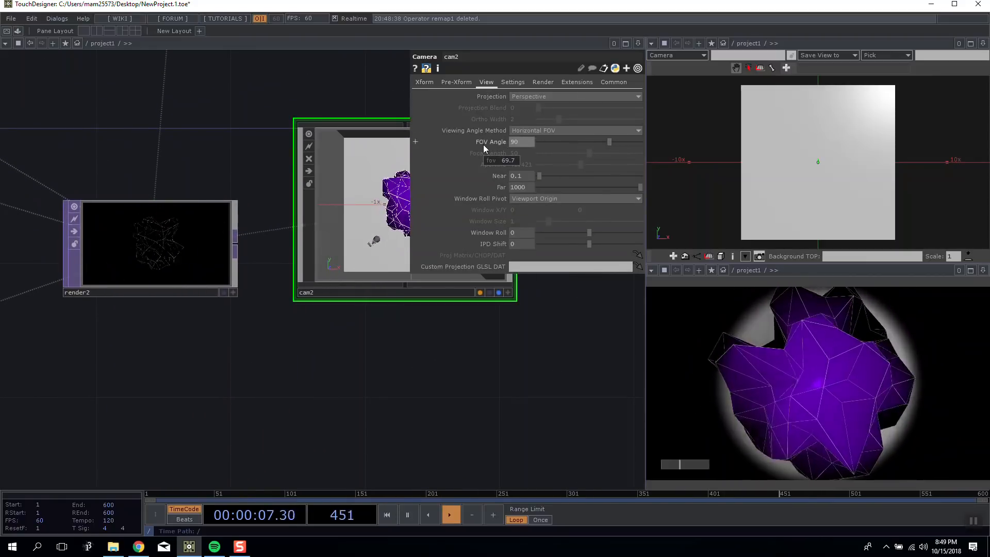
{"action": "key", "text": "Return"}
Connect render2 to the output node in place of render1.
{"action": "left_click_drag", "start_coordinate": [385, 272], "coordinate": [351, 332]}
{"action": "left_click_drag", "start_coordinate": [198, 156], "coordinate": [135, 156]}
{"action": "left_click_drag", "start_coordinate": [129, 217], "coordinate": [129, 247]}
{"action": "left_click_drag", "start_coordinate": [129, 199], "coordinate": [193, 158]}
{"action": "left_click_drag", "start_coordinate": [302, 141], "coordinate": [223, 149]}
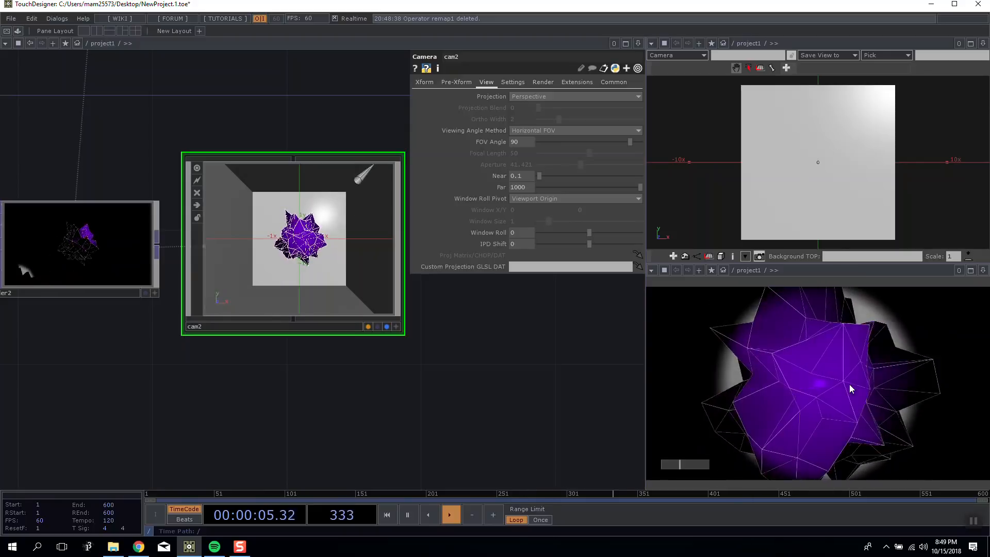
{"action": "left_click_drag", "start_coordinate": [171, 226], "coordinate": [299, 224]}
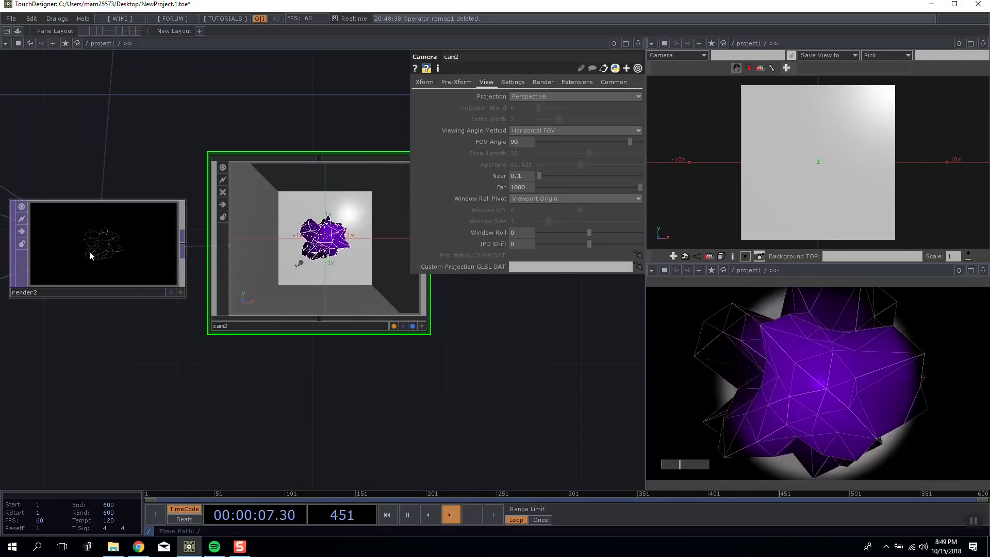
{"action": "scroll", "coordinate": [278, 243], "scroll_direction": "down", "scroll_amount": 6}
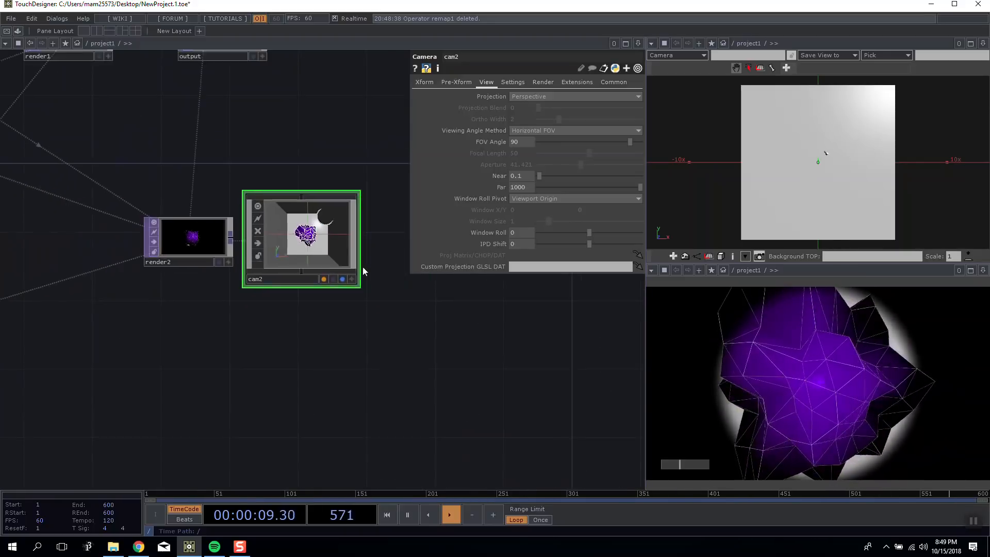
{"action": "left_click", "coordinate": [157, 144]}
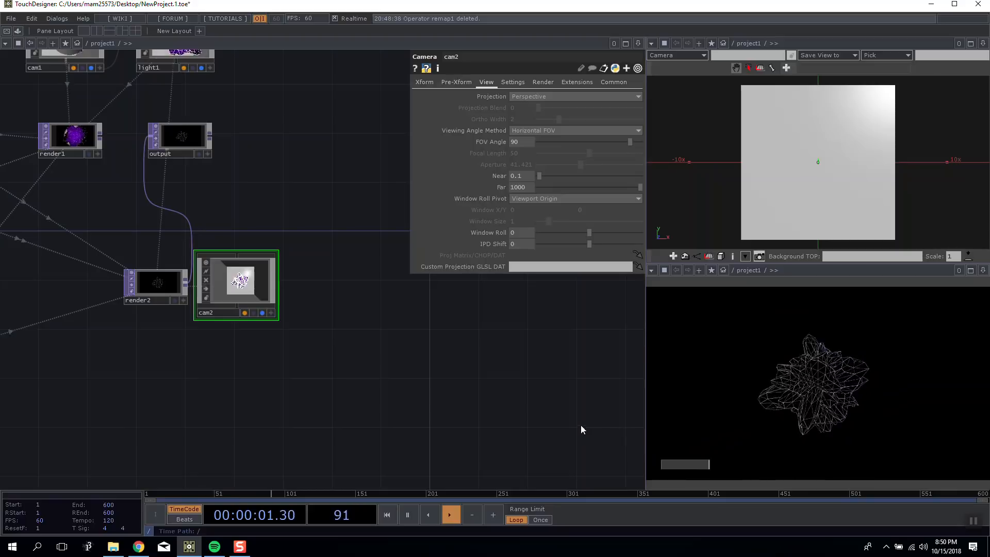
Examine the noise geometry inside the box in cam2's preview and compare it with the render output.
{"action": "left_click_drag", "start_coordinate": [383, 378], "coordinate": [475, 404]}
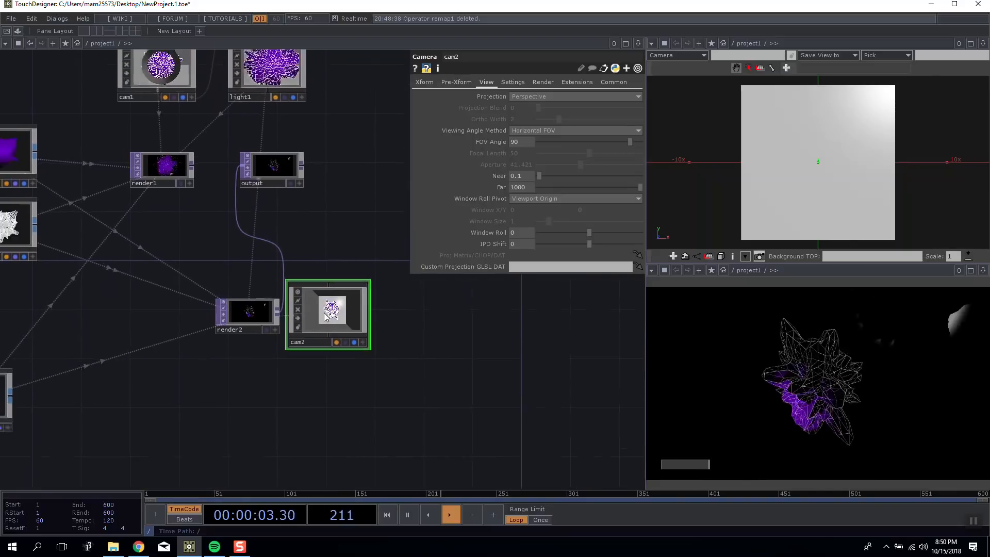
{"action": "scroll", "coordinate": [338, 315], "scroll_direction": "up", "scroll_amount": 7}
{"action": "scroll", "coordinate": [339, 316], "scroll_direction": "up", "scroll_amount": 4}
{"action": "scroll", "coordinate": [331, 313], "scroll_direction": "down", "scroll_amount": 4}
{"action": "scroll", "coordinate": [329, 314], "scroll_direction": "up", "scroll_amount": 6}
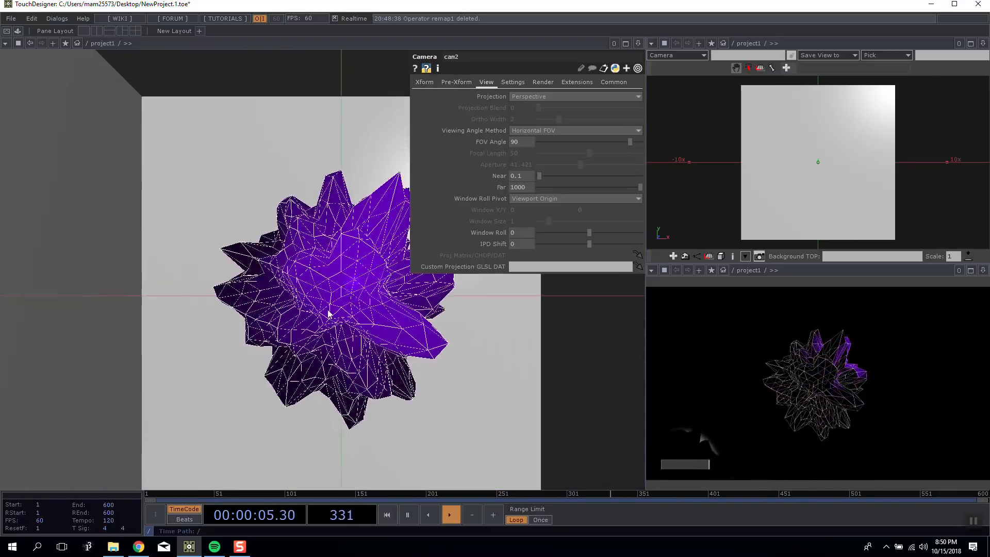
{"action": "scroll", "coordinate": [329, 312], "scroll_direction": "down", "scroll_amount": 2}
{"action": "scroll", "coordinate": [327, 310], "scroll_direction": "down", "scroll_amount": 3}
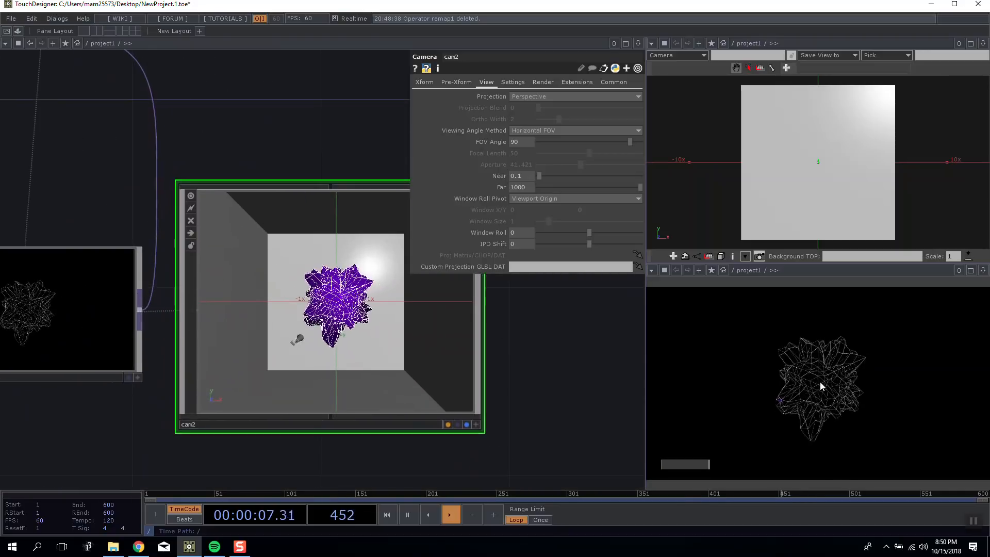
{"action": "left_click_drag", "start_coordinate": [599, 370], "coordinate": [524, 367]}
Connect render1 back to the output node in place of render2.
{"action": "scroll", "coordinate": [526, 368], "scroll_direction": "down", "scroll_amount": 4}
{"action": "left_click_drag", "start_coordinate": [311, 224], "coordinate": [294, 262]}
{"action": "scroll", "coordinate": [304, 310], "scroll_direction": "down", "scroll_amount": 2}
{"action": "scroll", "coordinate": [304, 279], "scroll_direction": "up", "scroll_amount": 2}
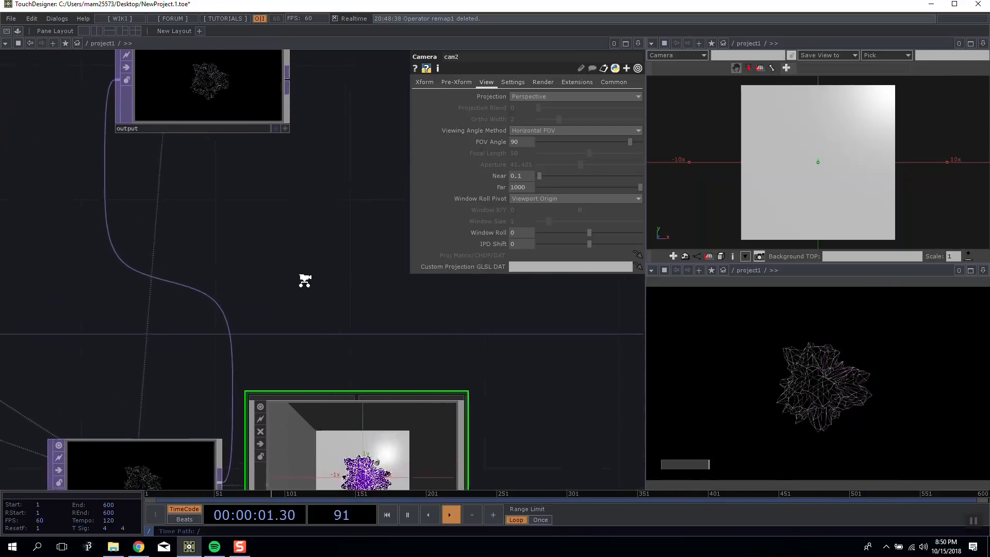
{"action": "scroll", "coordinate": [256, 296], "scroll_direction": "down", "scroll_amount": 5}
{"action": "left_click_drag", "start_coordinate": [221, 228], "coordinate": [257, 229]}
Try adjusting light1's translate and rotate values, checking cam1's transform parameters in between.
{"action": "left_click_drag", "start_coordinate": [389, 308], "coordinate": [438, 382]}
{"action": "left_click", "coordinate": [325, 235]}
{"action": "left_click", "coordinate": [398, 83]}
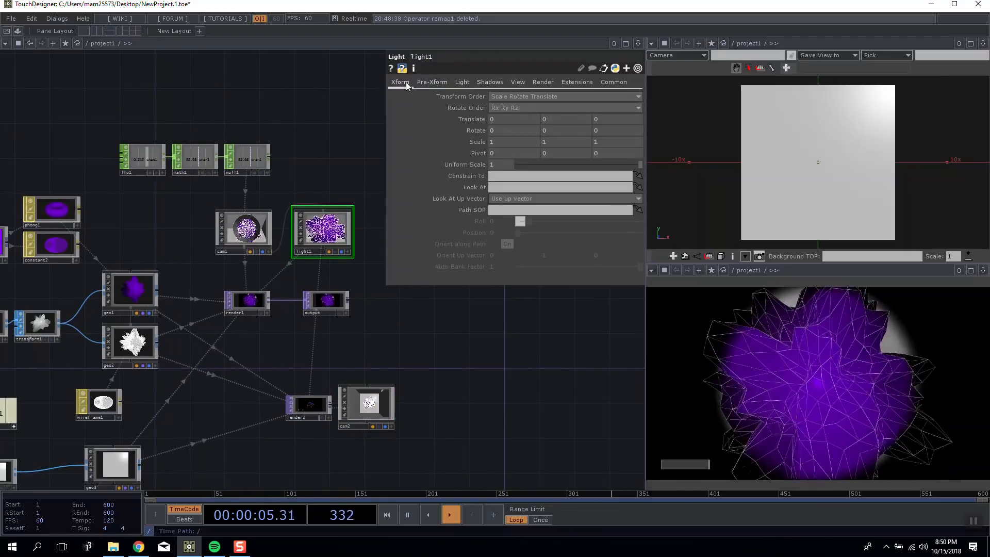
{"action": "mouse_move", "coordinate": [512, 122]}
{"action": "middle_mouse_down"}
{"action": "mouse_move", "coordinate": [512, 104]}
{"action": "mouse_move", "coordinate": [512, 121]}
{"action": "middle_mouse_up"}
{"action": "left_click", "coordinate": [227, 232]}
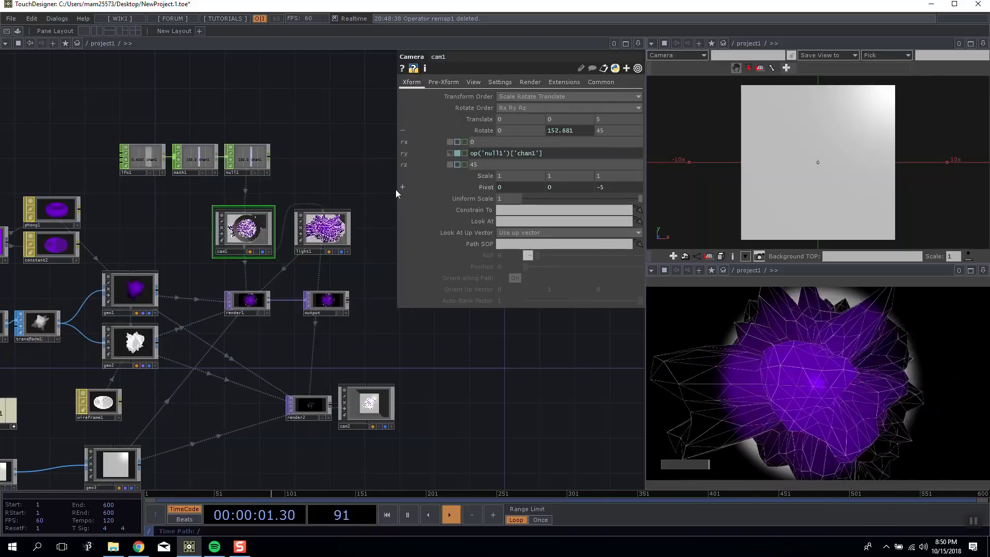
{"action": "left_click", "coordinate": [322, 230]}
{"action": "middle_click_drag", "start_coordinate": [560, 119], "coordinate": [559, 106]}
{"action": "middle_click_drag", "start_coordinate": [516, 130], "coordinate": [517, 112]}
Feed the output node from render2 again and bring up cam2's view parameters.
{"action": "left_click_drag", "start_coordinate": [304, 300], "coordinate": [310, 395]}
{"action": "left_click", "coordinate": [381, 404]}
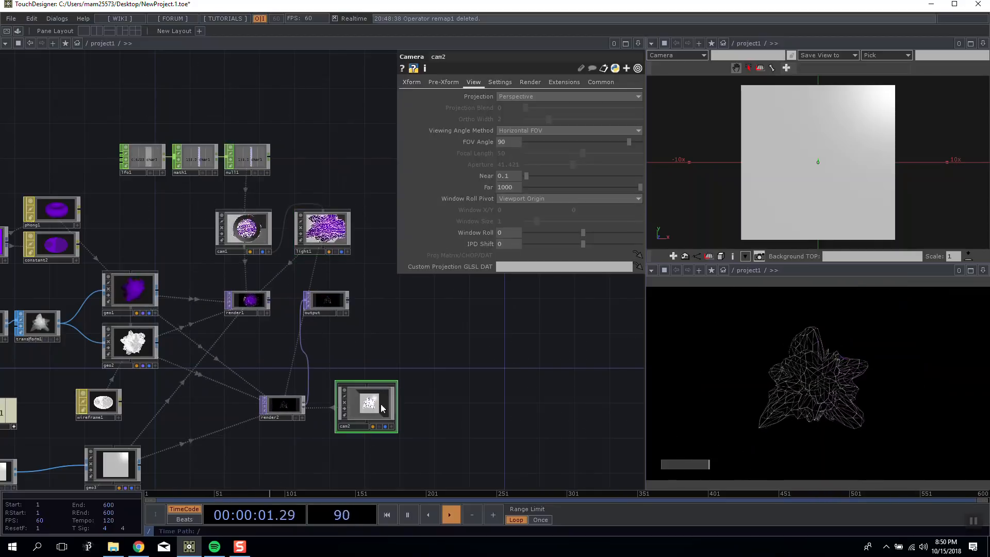
{"action": "left_click_drag", "start_coordinate": [435, 392], "coordinate": [393, 295]}
{"action": "left_click_drag", "start_coordinate": [434, 344], "coordinate": [470, 335]}
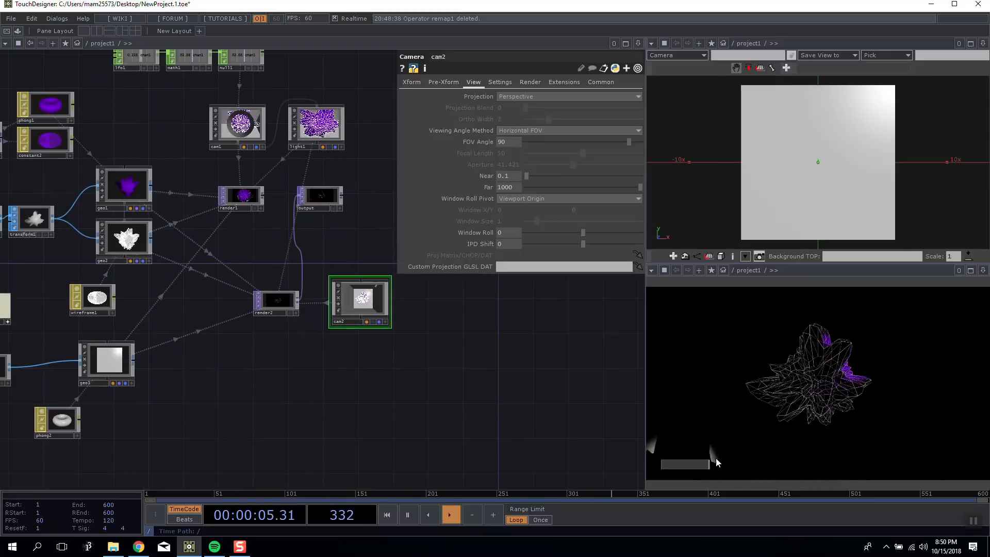
{"action": "left_click_drag", "start_coordinate": [519, 419], "coordinate": [542, 391]}
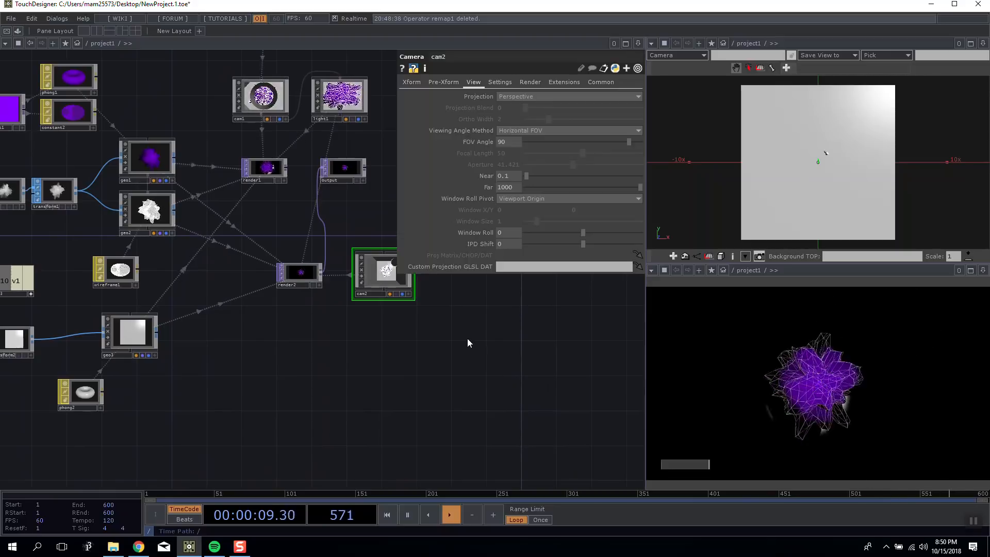
{"action": "left_click_drag", "start_coordinate": [467, 339], "coordinate": [545, 334]}
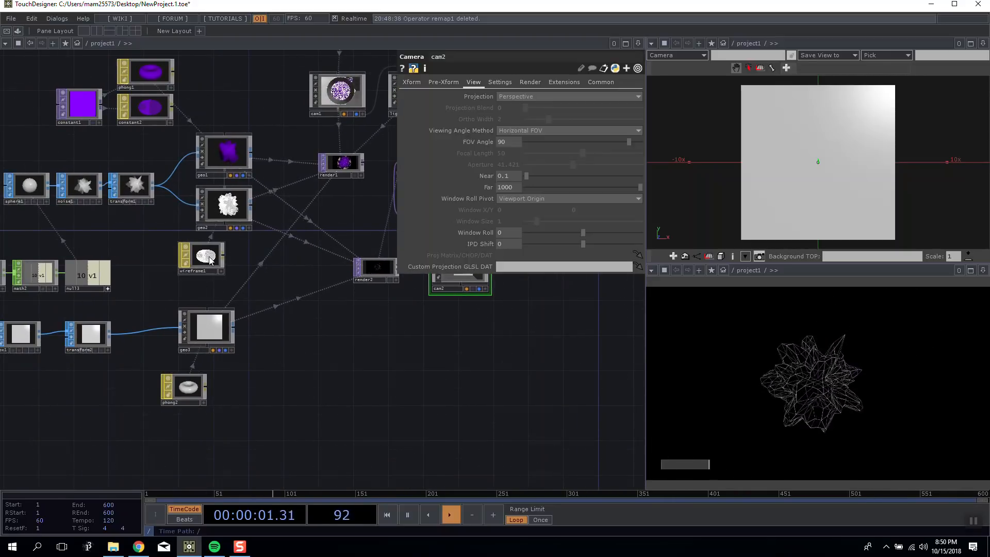
Examine wireframe1's material parameters and its link to geo2, comparing them with the wireframe overlay in the render.
{"action": "left_click_drag", "start_coordinate": [217, 257], "coordinate": [216, 240]}
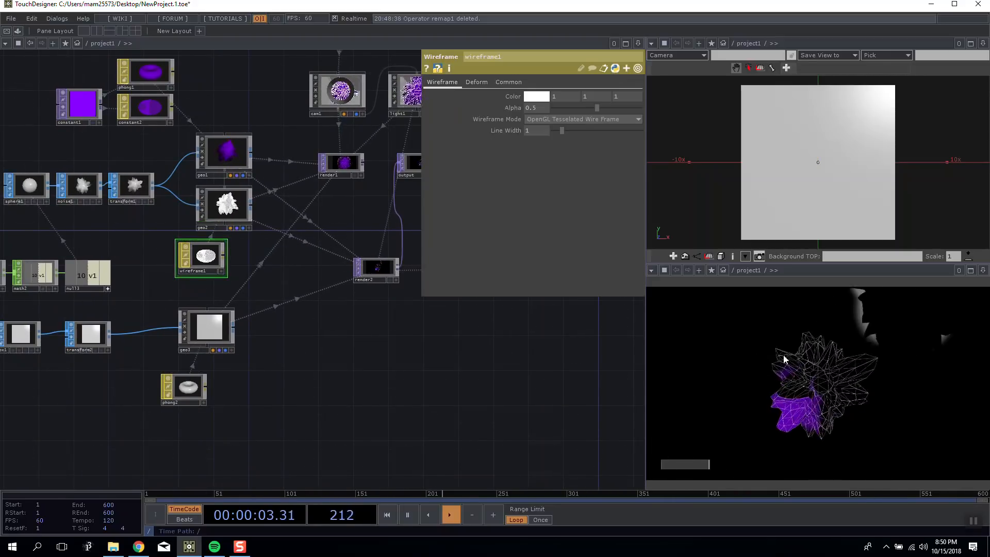
{"action": "left_click_drag", "start_coordinate": [374, 377], "coordinate": [375, 377]}
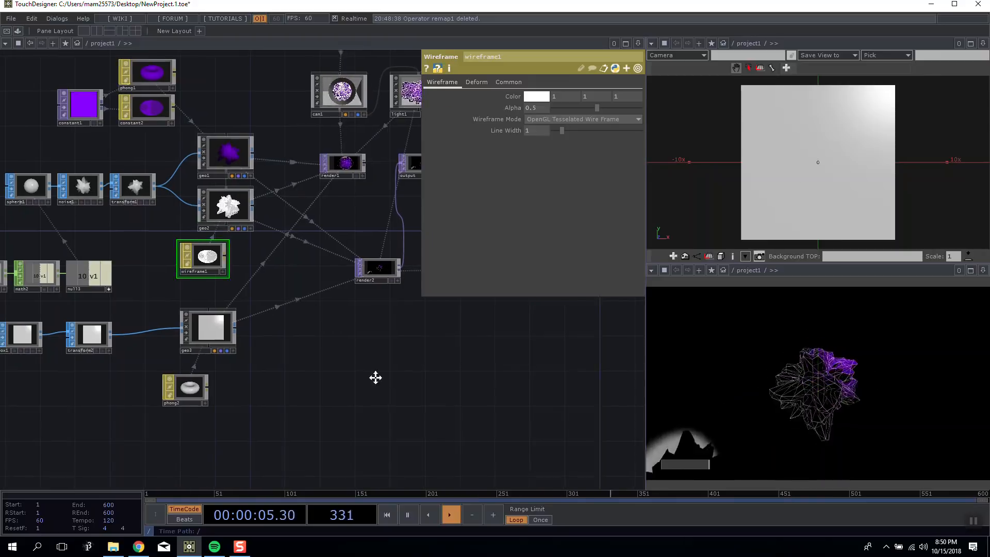
{"action": "scroll", "coordinate": [247, 325], "scroll_direction": "up", "scroll_amount": 4}
{"action": "left_click_drag", "start_coordinate": [231, 191], "coordinate": [342, 268]}
{"action": "scroll", "coordinate": [342, 269], "scroll_direction": "down", "scroll_amount": 4}
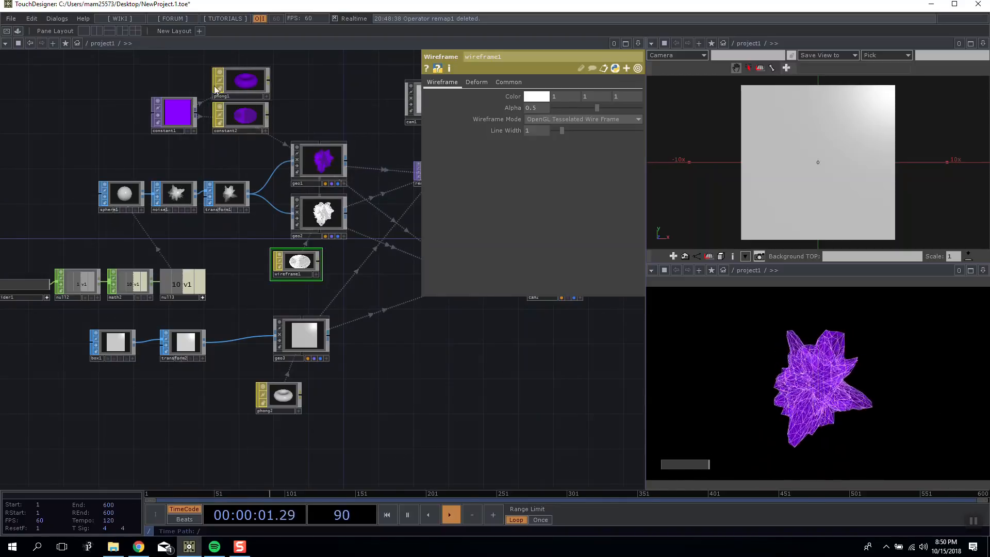
{"action": "left_click", "coordinate": [320, 147]}
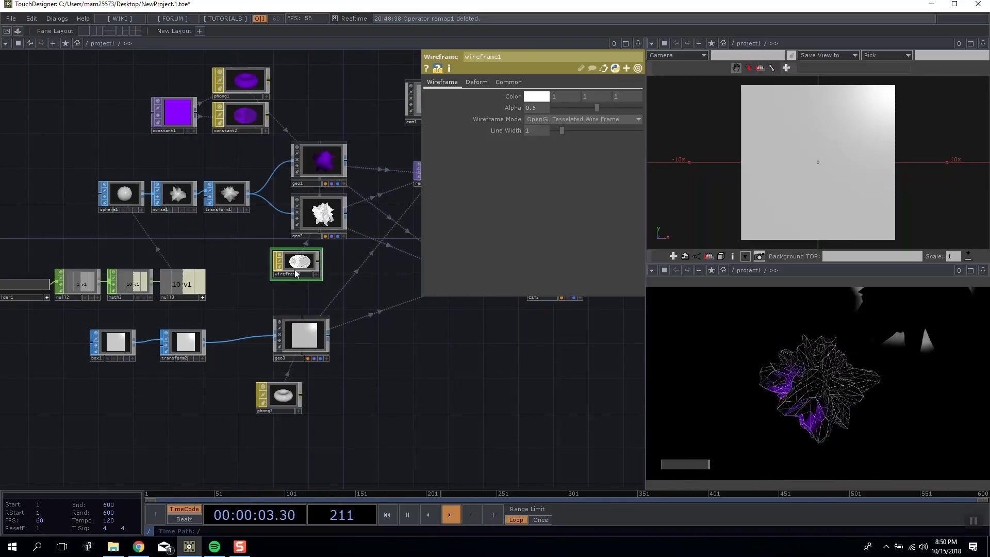
{"action": "scroll", "coordinate": [296, 269], "scroll_direction": "up", "scroll_amount": 4}
{"action": "scroll", "coordinate": [296, 269], "scroll_direction": "down", "scroll_amount": 1}
{"action": "left_click_drag", "start_coordinate": [375, 253], "coordinate": [324, 254]}
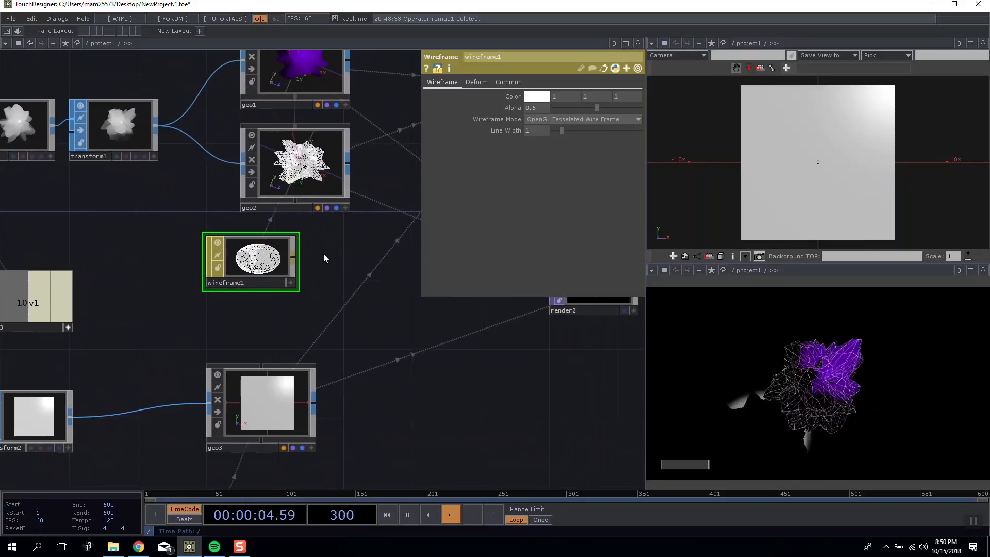
{"action": "left_click", "coordinate": [507, 83]}
{"action": "left_click", "coordinate": [477, 83]}
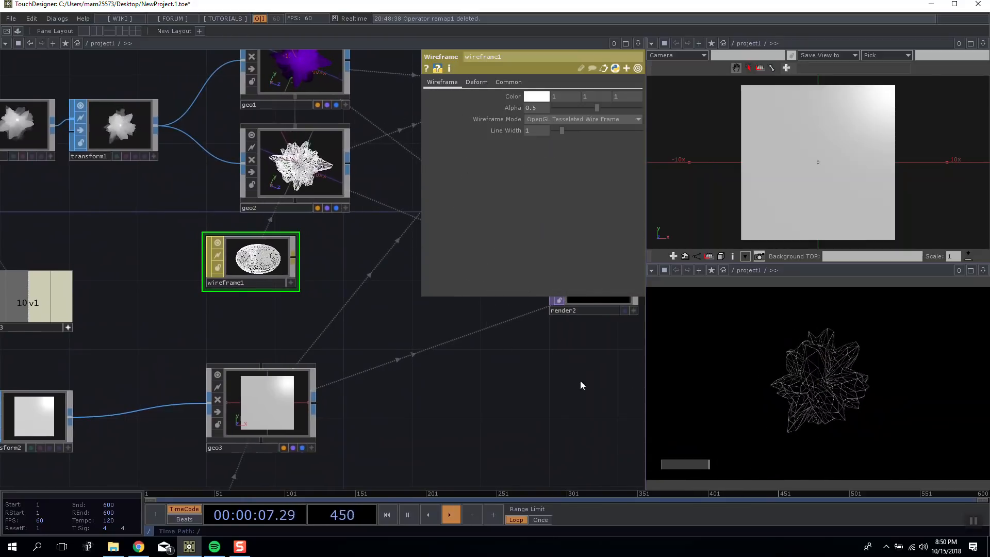
{"action": "left_click_drag", "start_coordinate": [581, 381], "coordinate": [485, 382]}
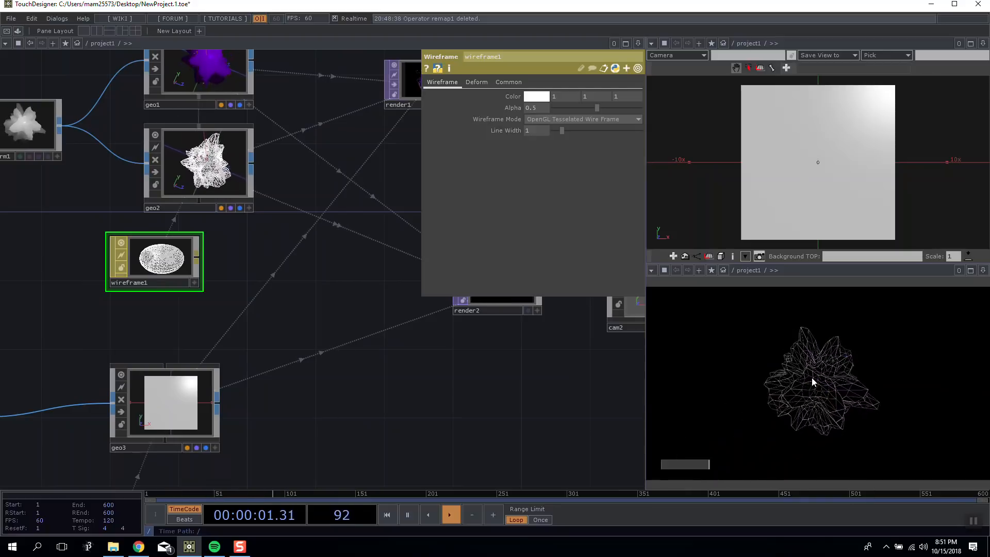
Bring up light1's light parameters and widen its cone angle to 53.
{"action": "left_click_drag", "start_coordinate": [423, 445], "coordinate": [345, 401]}
{"action": "scroll", "coordinate": [346, 402], "scroll_direction": "down", "scroll_amount": 4}
{"action": "left_click_drag", "start_coordinate": [334, 183], "coordinate": [221, 192]}
{"action": "left_click", "coordinate": [320, 164]}
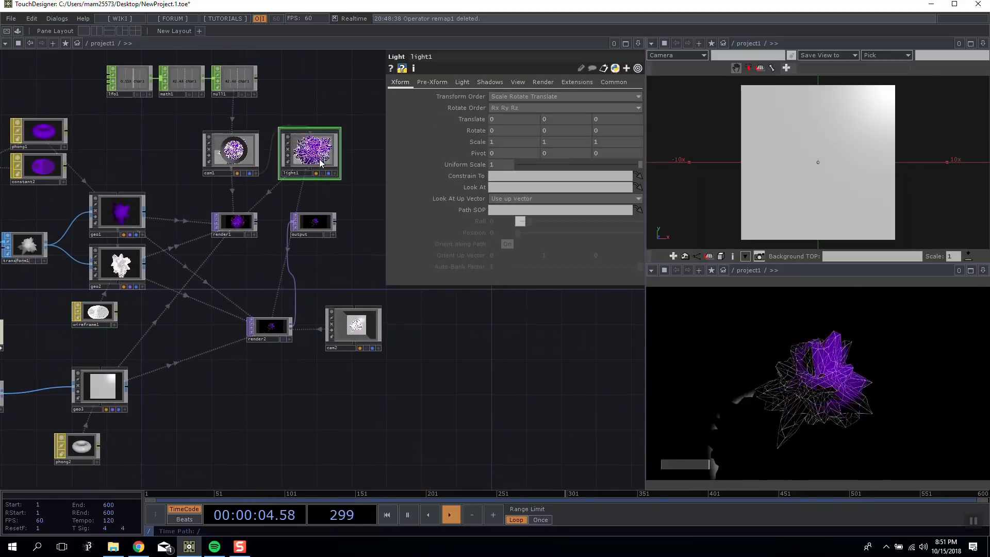
{"action": "left_click", "coordinate": [489, 81]}
{"action": "left_click", "coordinate": [467, 81]}
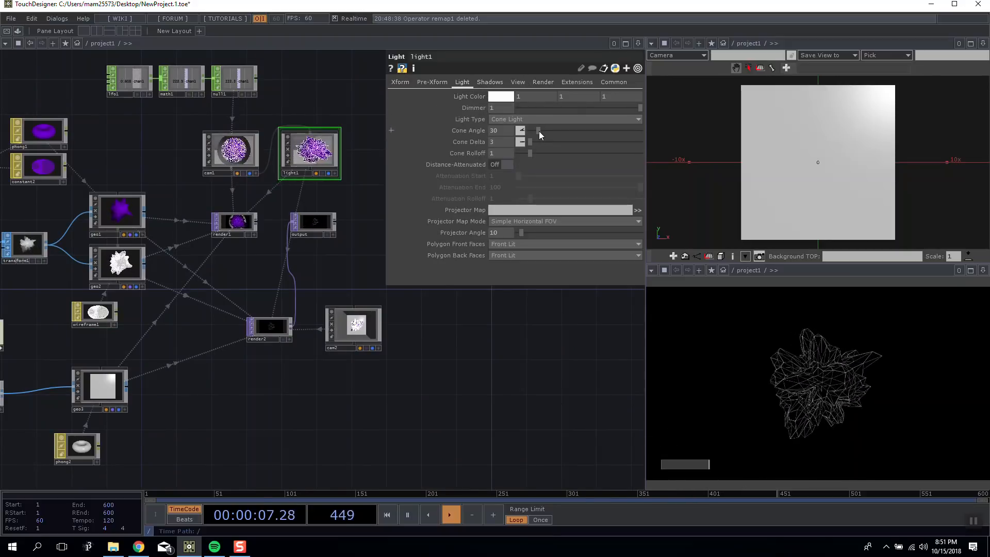
{"action": "left_click_drag", "start_coordinate": [546, 131], "coordinate": [547, 131]}
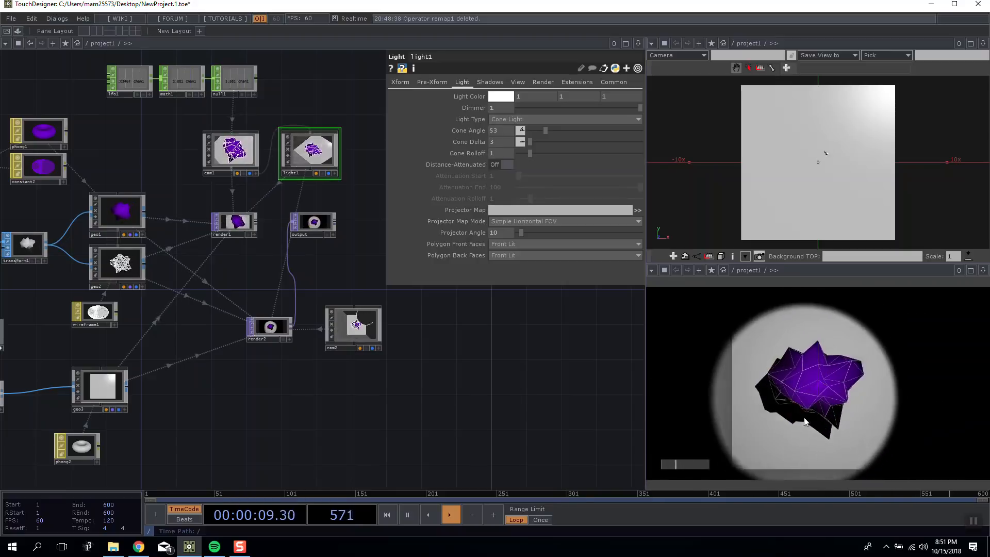
Set light1's shadow type to Soft, 2D Mapped and check the shadows cast on the box in the render.
{"action": "left_click", "coordinate": [490, 83]}
{"action": "left_click", "coordinate": [526, 97]}
{"action": "left_click", "coordinate": [521, 116]}
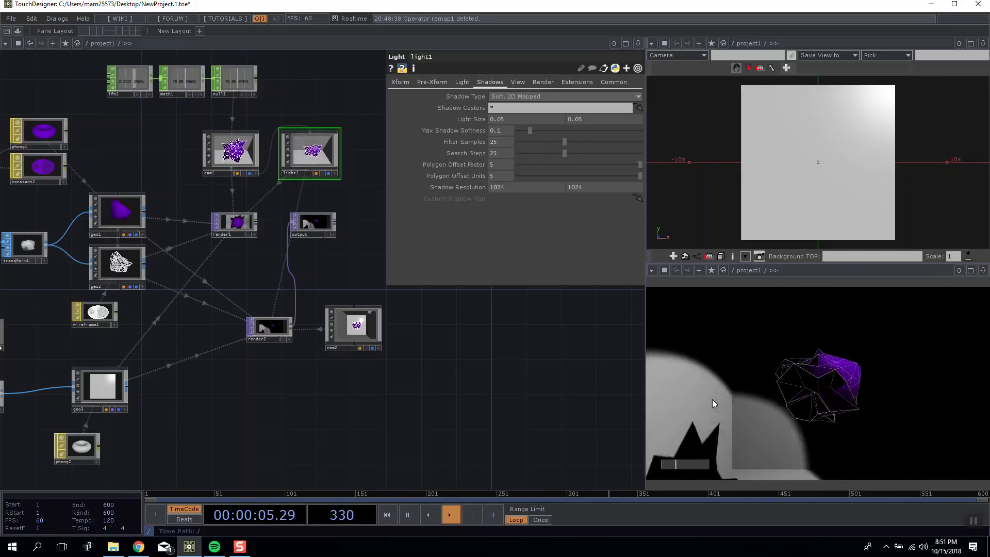
{"action": "left_click_drag", "start_coordinate": [505, 391], "coordinate": [483, 387]}
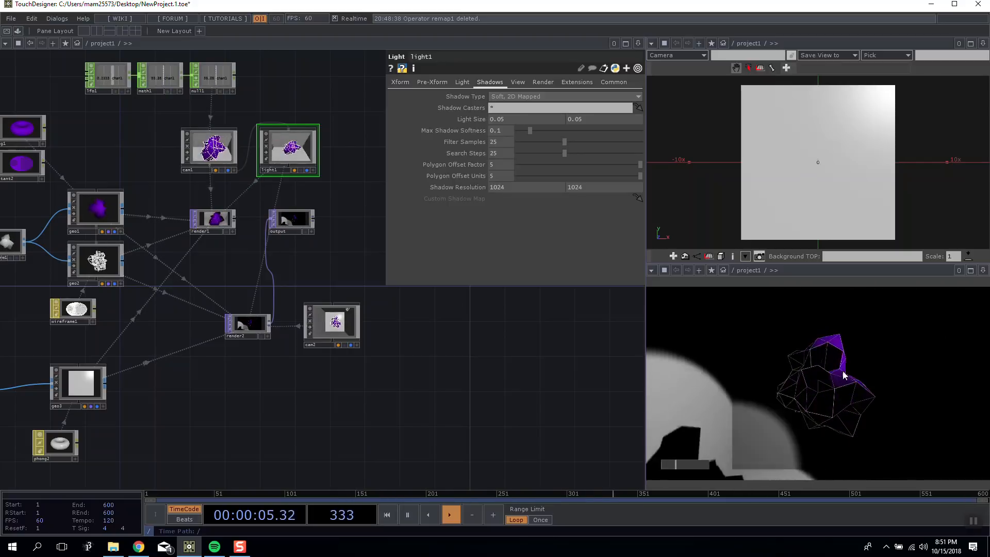
{"action": "left_click_drag", "start_coordinate": [368, 215], "coordinate": [338, 203]}
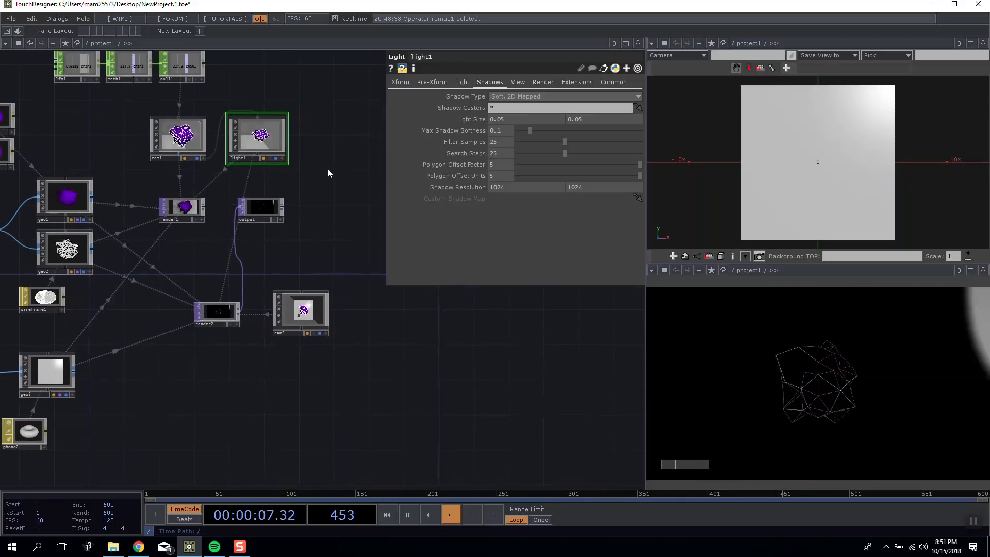
Review the complete network, from the materials and noise geometry through geo3's box to the cameras, light and render nodes.
{"action": "left_click_drag", "start_coordinate": [465, 361], "coordinate": [578, 385]}
{"action": "left_click_drag", "start_coordinate": [210, 157], "coordinate": [232, 120]}
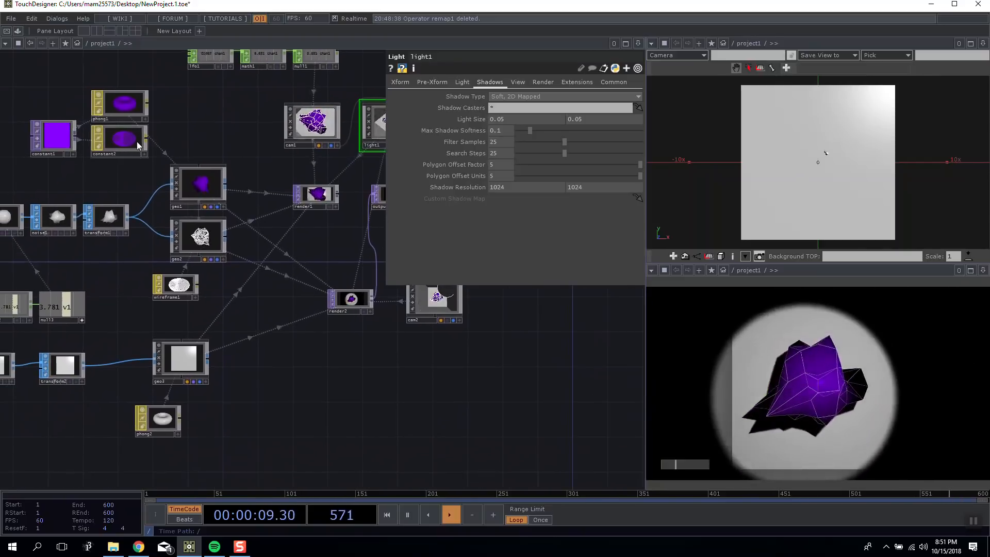
{"action": "left_click", "coordinate": [134, 141]}
{"action": "left_click_drag", "start_coordinate": [241, 380], "coordinate": [310, 373]}
{"action": "left_click", "coordinate": [246, 411]}
{"action": "left_click_drag", "start_coordinate": [350, 399], "coordinate": [372, 383]}
{"action": "left_click_drag", "start_coordinate": [249, 347], "coordinate": [275, 346]}
{"action": "left_click_drag", "start_coordinate": [379, 369], "coordinate": [493, 370]}
{"action": "left_click_drag", "start_coordinate": [358, 345], "coordinate": [410, 347]}
{"action": "left_click_drag", "start_coordinate": [508, 368], "coordinate": [434, 360]}
{"action": "left_click_drag", "start_coordinate": [339, 345], "coordinate": [312, 344]}
{"action": "left_click_drag", "start_coordinate": [451, 345], "coordinate": [358, 379]}
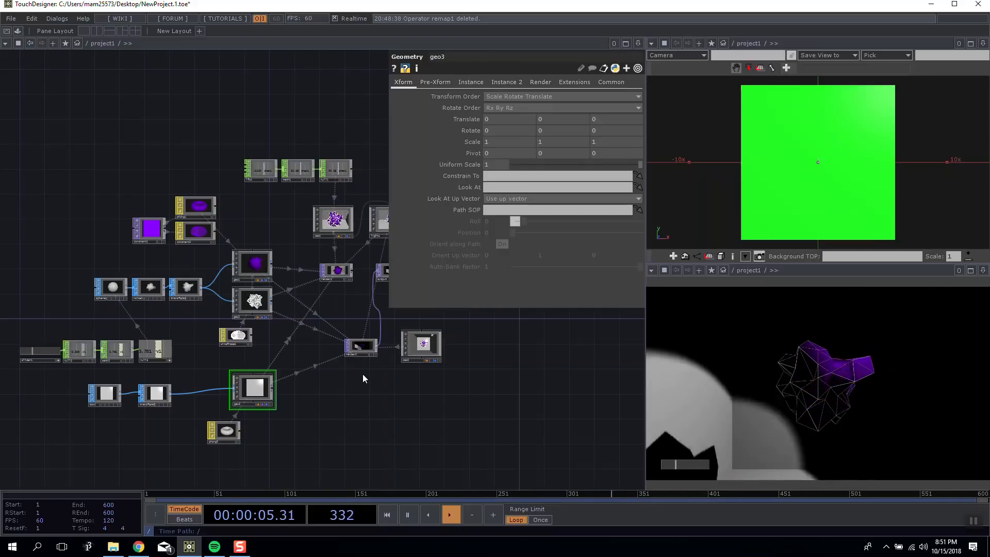
{"action": "left_click_drag", "start_coordinate": [428, 344], "coordinate": [360, 339]}
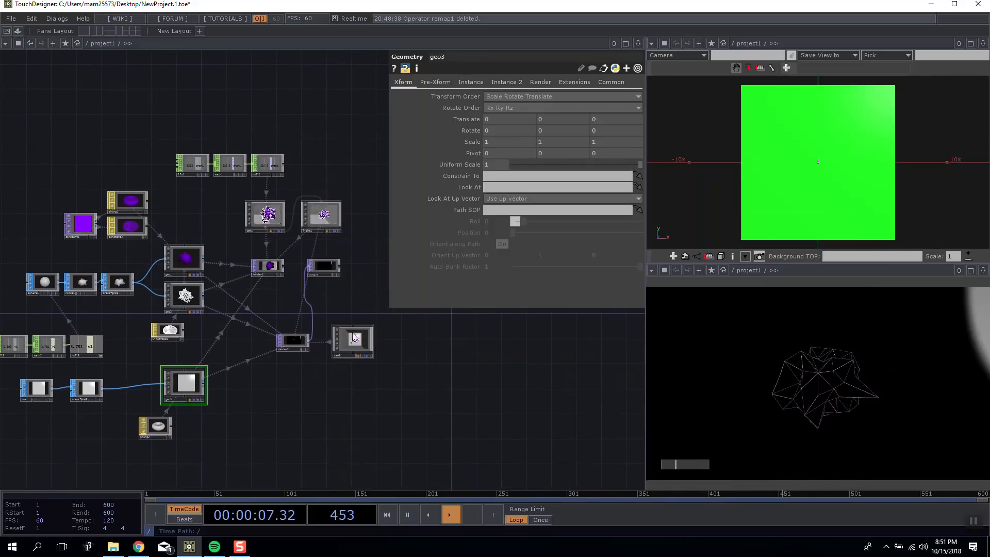
{"action": "left_click_drag", "start_coordinate": [393, 374], "coordinate": [469, 373]}
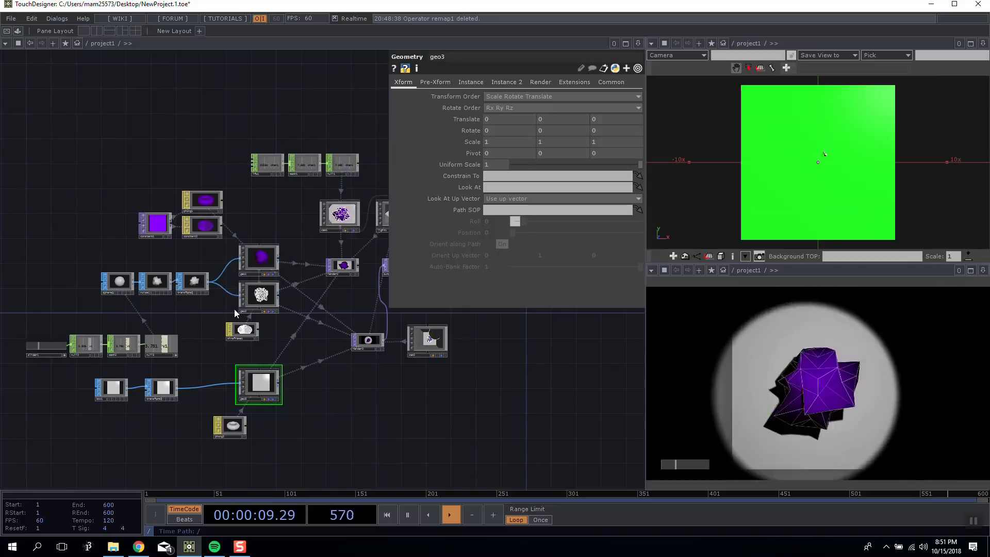
{"action": "left_click_drag", "start_coordinate": [228, 98], "coordinate": [185, 101]}
{"action": "left_click_drag", "start_coordinate": [485, 416], "coordinate": [516, 377]}
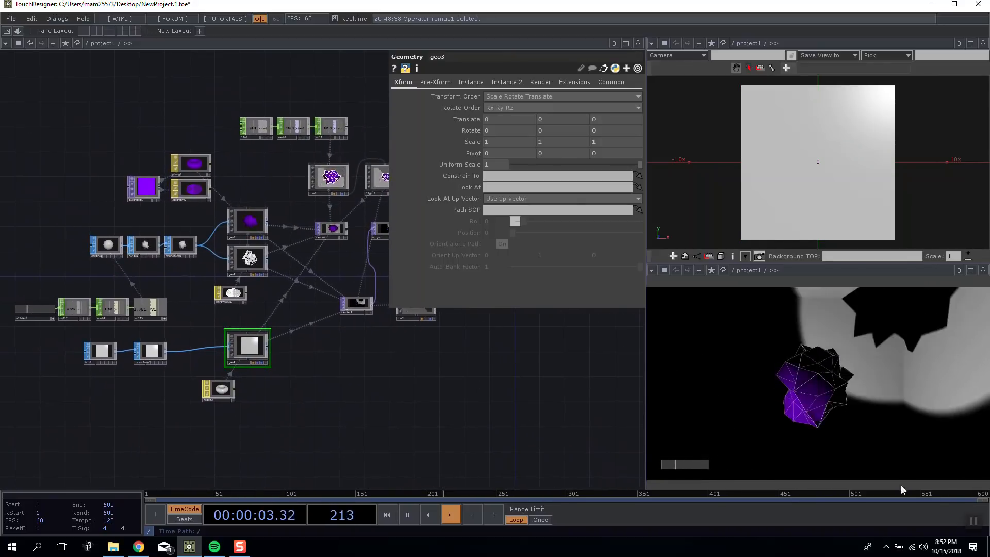
Open the Save As dialog for the current project.
{"action": "key", "text": "ctrl+shift+s"}
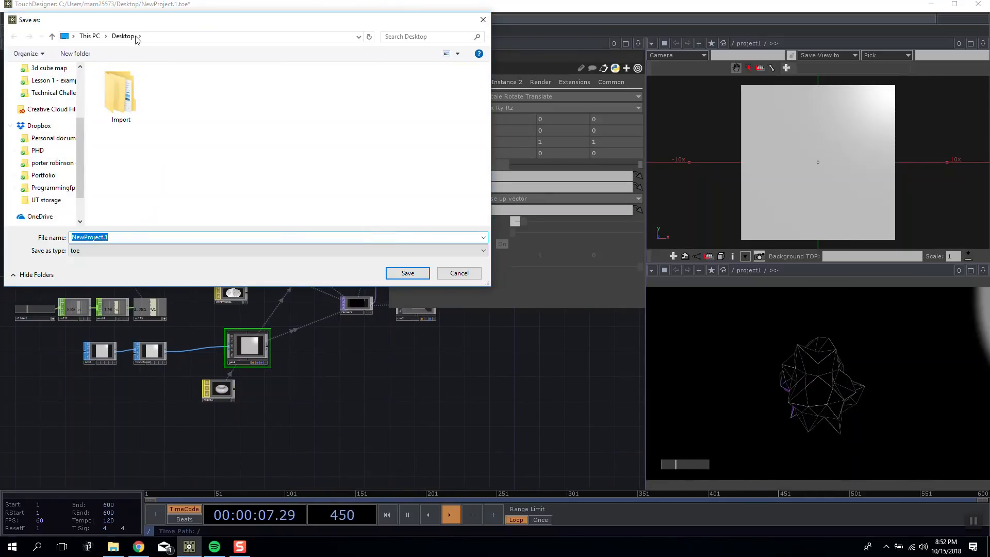